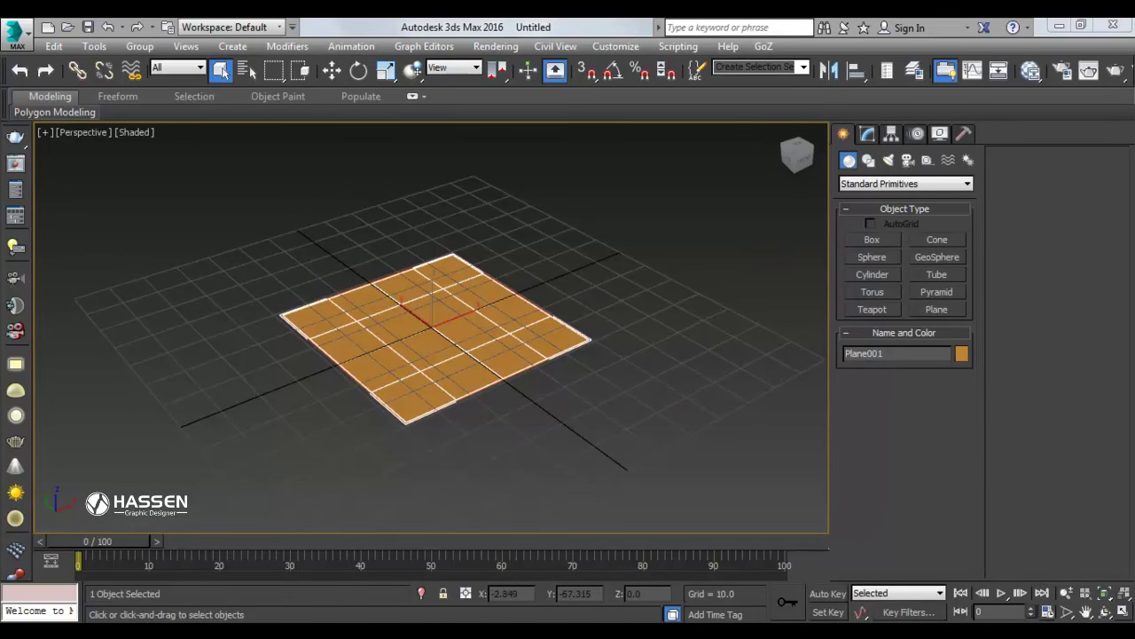
Pan and zoom around the reference photo, then orbit closer to the orange plane.
{"action": "scroll", "coordinate": [676, 212], "scroll_direction": "up", "scroll_amount": 3}
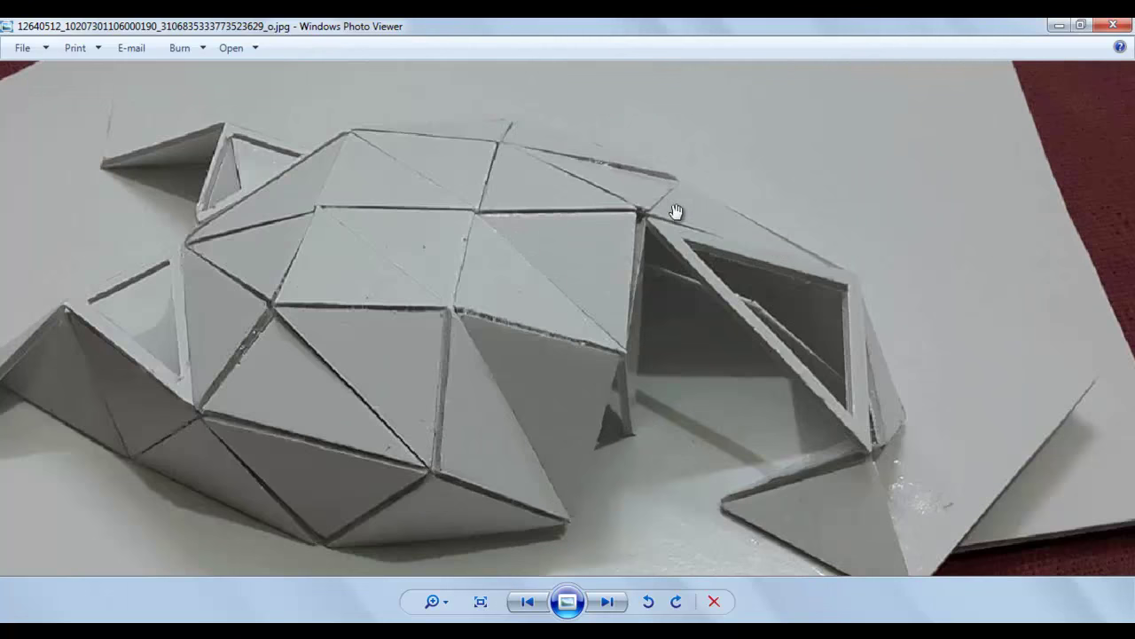
{"action": "left_click_drag", "start_coordinate": [676, 211], "coordinate": [608, 127]}
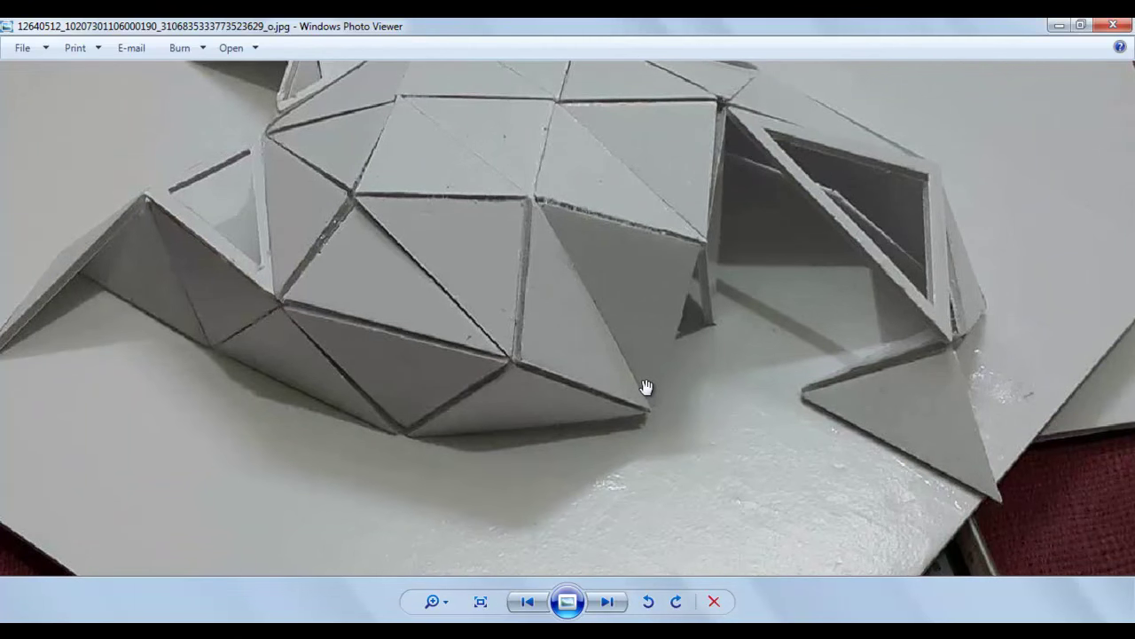
{"action": "scroll", "coordinate": [507, 302], "scroll_direction": "down", "scroll_amount": 2}
{"action": "scroll", "coordinate": [506, 300], "scroll_direction": "down", "scroll_amount": 1}
{"action": "scroll", "coordinate": [510, 302], "scroll_direction": "down", "scroll_amount": 1}
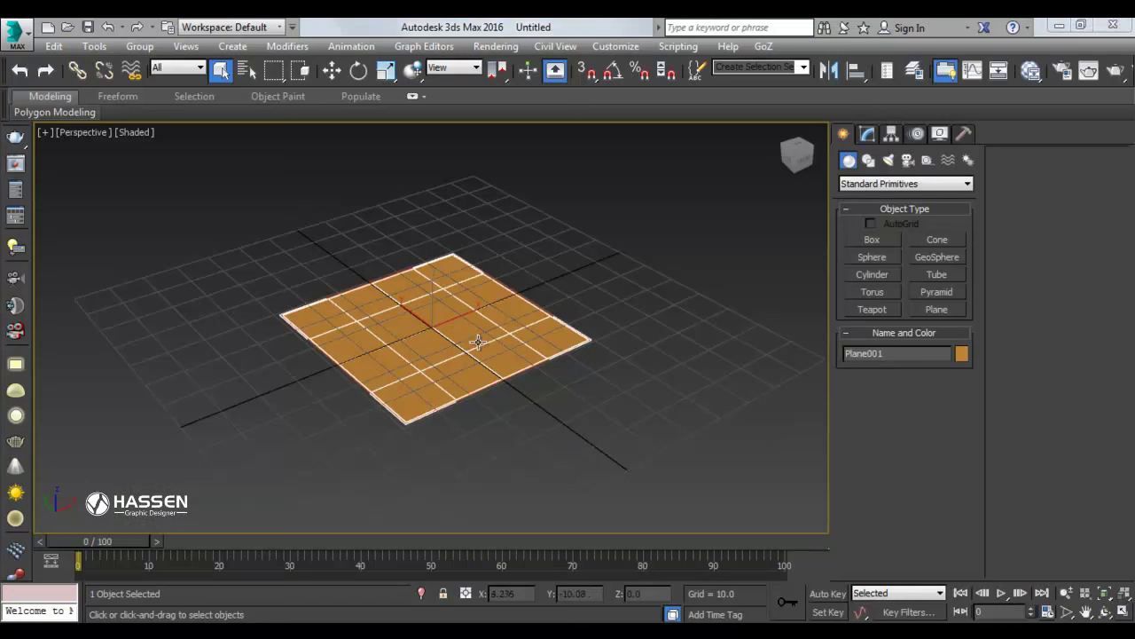
{"action": "middle_click_drag", "start_coordinate": [465, 364], "coordinate": [509, 368], "text": "alt"}
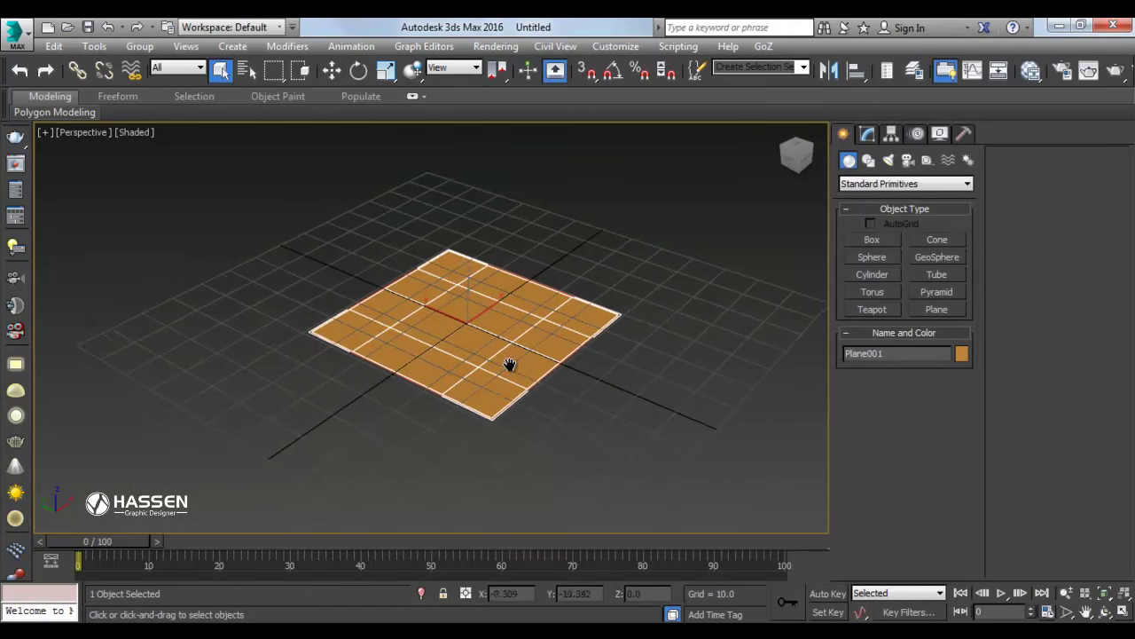
{"action": "scroll", "coordinate": [474, 352], "scroll_direction": "up", "scroll_amount": 3}
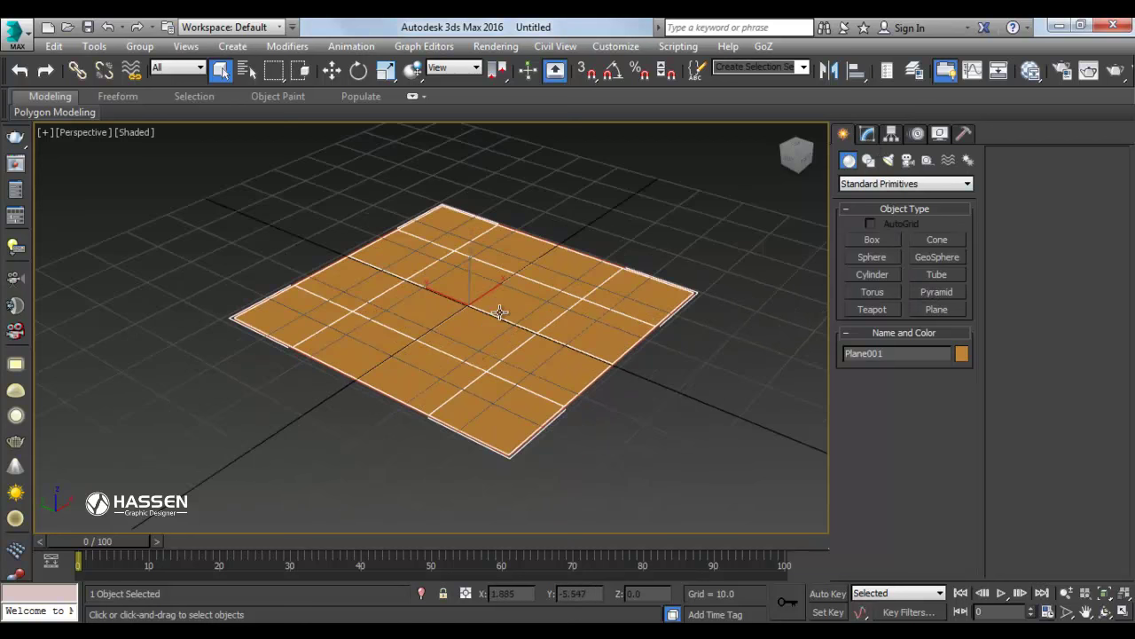
Delete the old orange plane and draw a new plane from the grid centre.
{"action": "key", "text": "Delete"}
{"action": "left_click", "coordinate": [919, 311]}
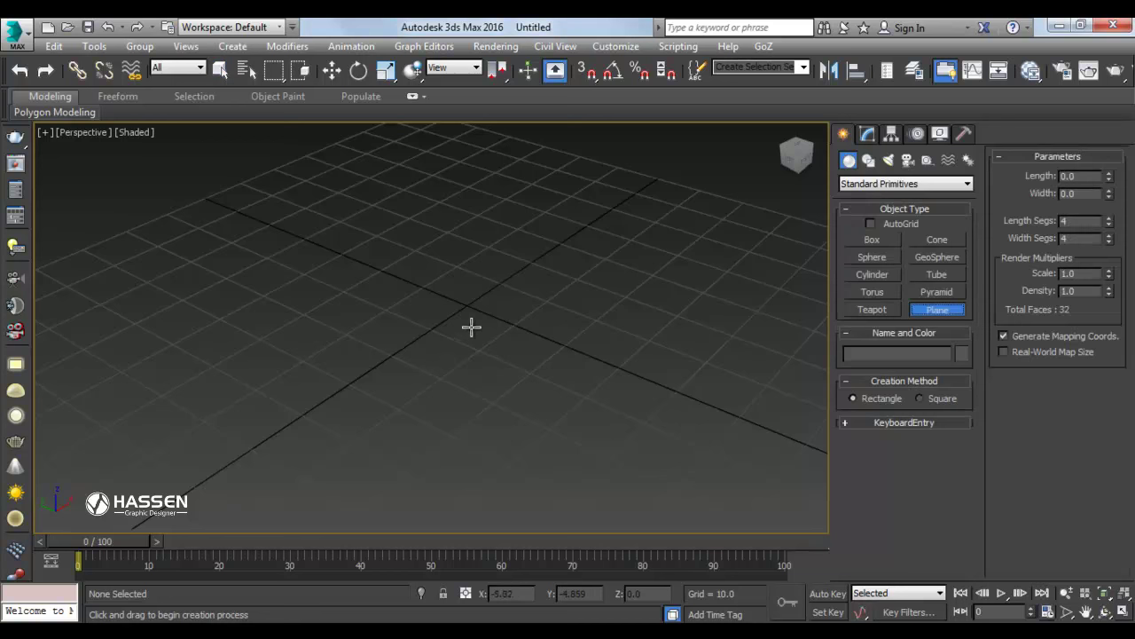
{"action": "left_click_drag", "start_coordinate": [465, 305], "coordinate": [596, 436]}
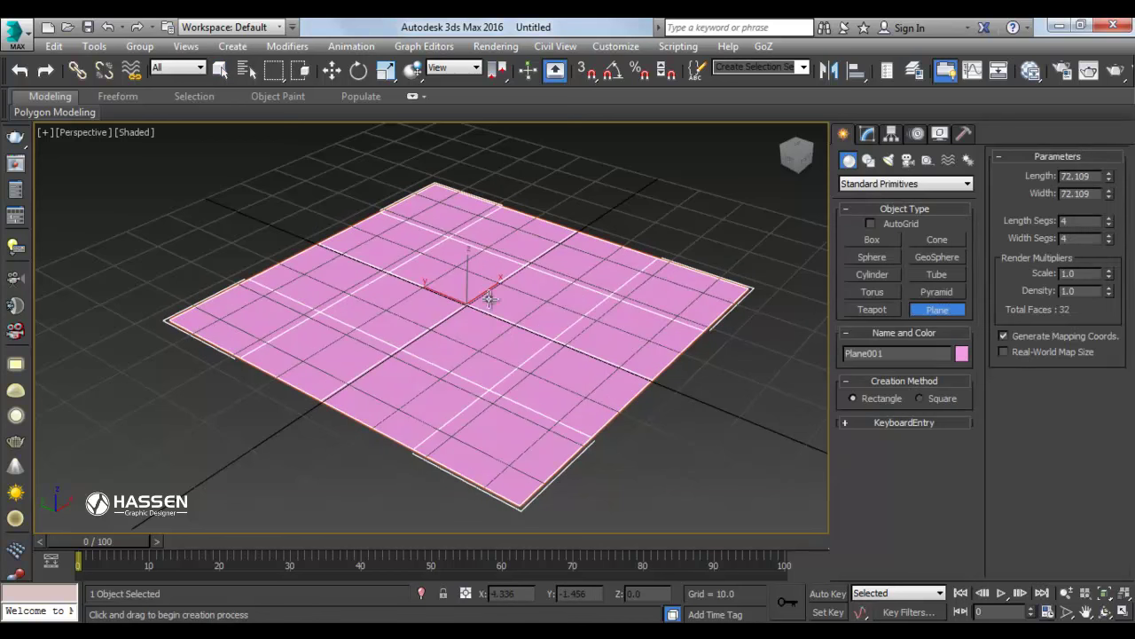
{"action": "right_click", "coordinate": [595, 435]}
{"action": "right_click", "coordinate": [538, 321]}
{"action": "left_click", "coordinate": [566, 337]}
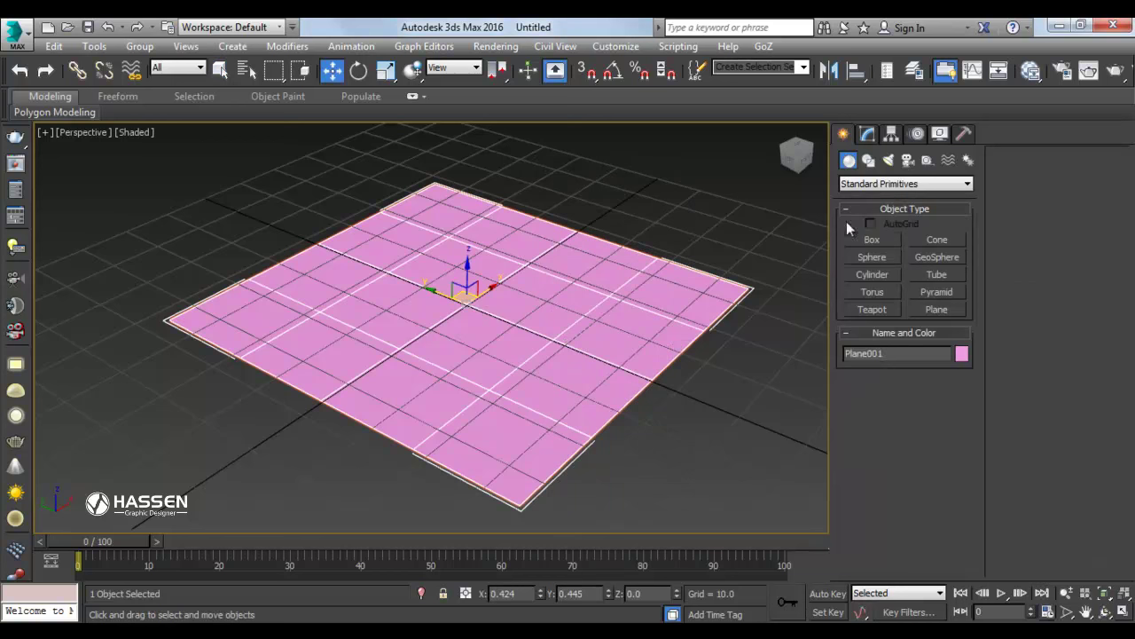
Set the new plane's Length and Width Segs to 1.
{"action": "left_click", "coordinate": [868, 133]}
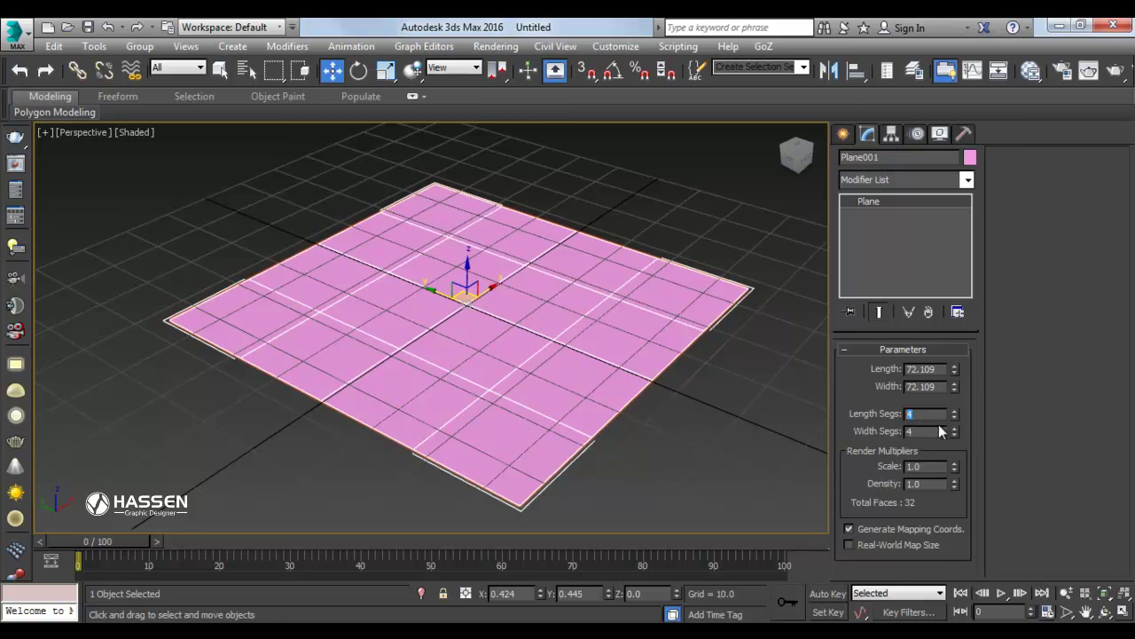
{"action": "type", "text": "1"}
{"action": "key", "text": "Tab"}
{"action": "type", "text": "1"}
{"action": "key", "text": "Return"}
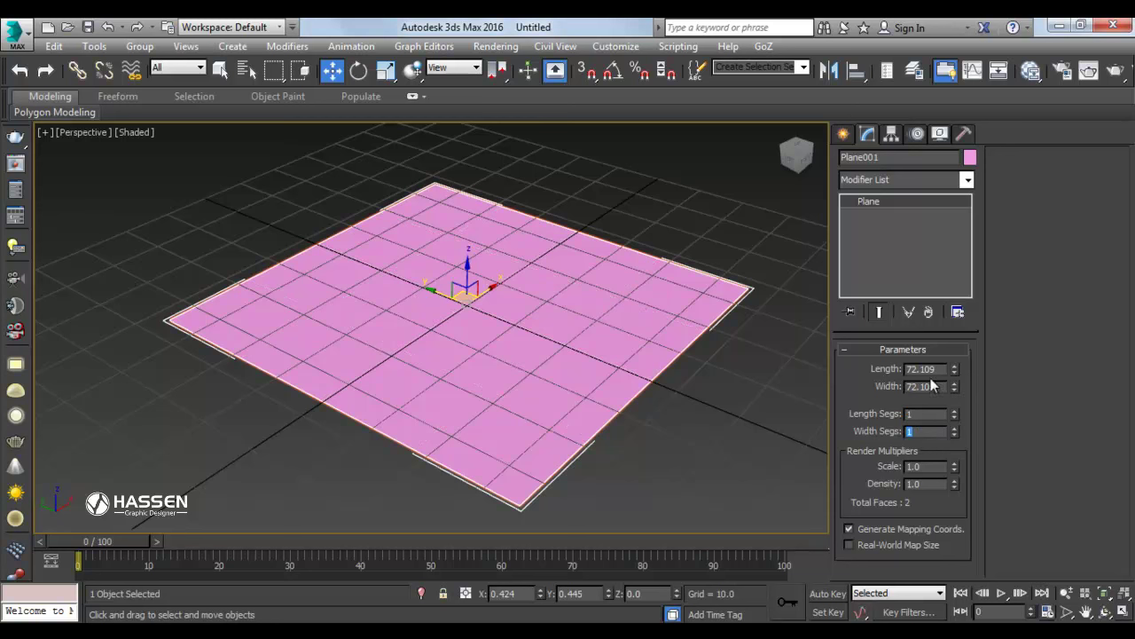
Set the plane's Length and Width to 40 each, making a 40 by 40 square.
{"action": "double_click", "coordinate": [919, 371]}
{"action": "type", "text": "40"}
{"action": "key", "text": "Return"}
{"action": "right_click", "coordinate": [945, 387]}
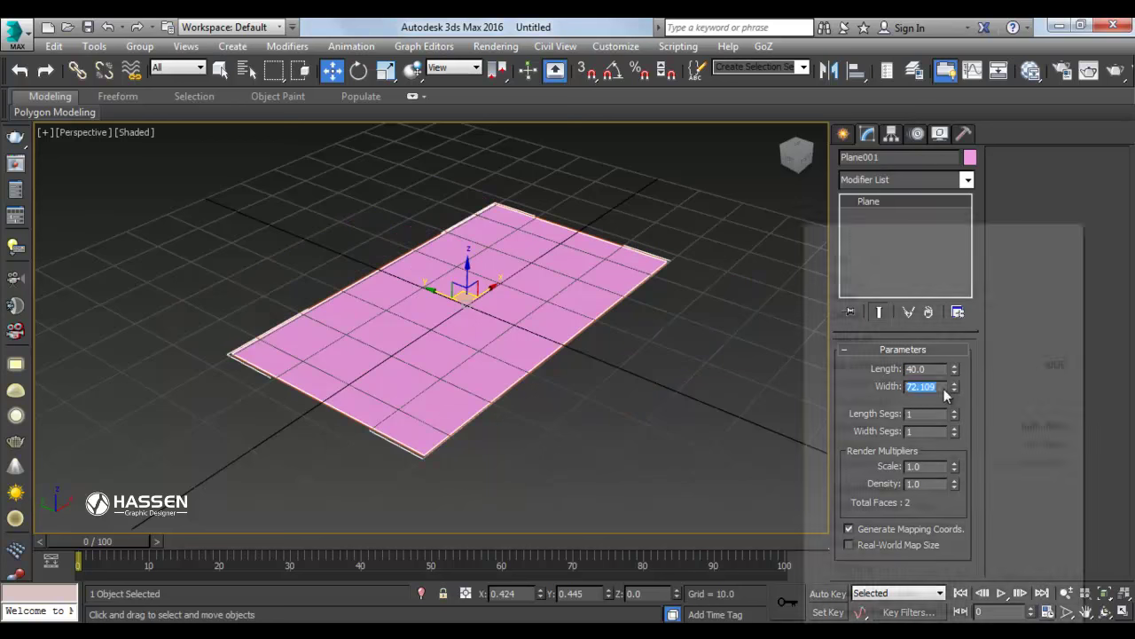
{"action": "left_click", "coordinate": [773, 399]}
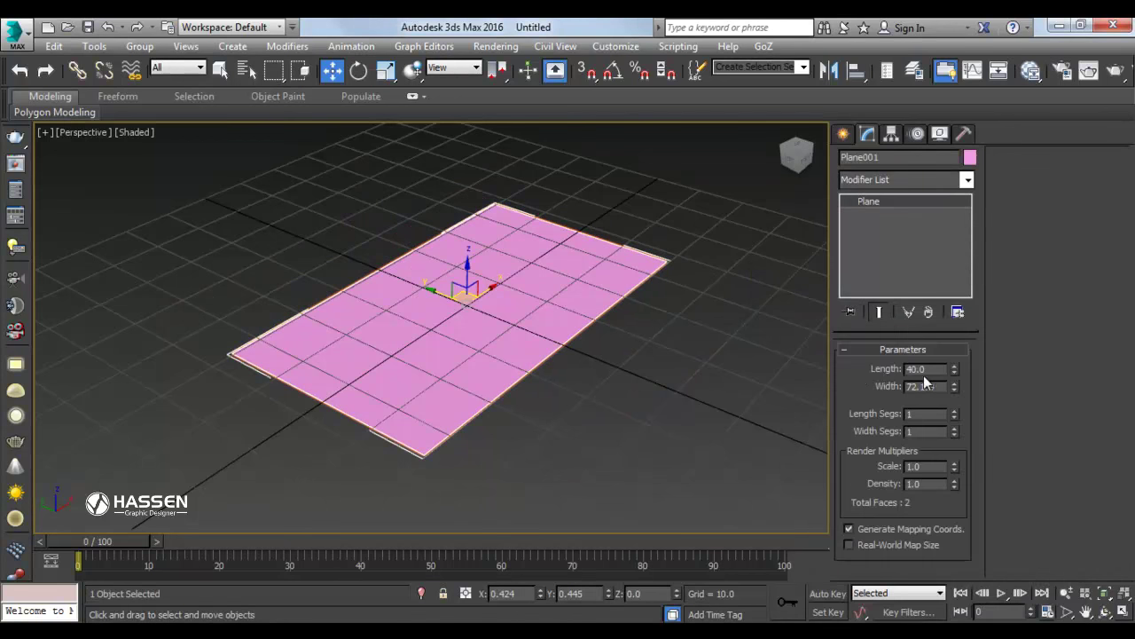
{"action": "double_click", "coordinate": [923, 386]}
{"action": "type", "text": "40"}
{"action": "key", "text": "Return"}
{"action": "mouse_move", "coordinate": [520, 324]}
{"action": "middle_mouse_down", "text": "alt"}
{"action": "mouse_move", "coordinate": [578, 345]}
{"action": "mouse_move", "coordinate": [515, 356]}
{"action": "mouse_move", "coordinate": [525, 274]}
{"action": "mouse_move", "coordinate": [458, 329]}
{"action": "mouse_move", "coordinate": [436, 326]}
{"action": "middle_mouse_up", "text": "alt"}
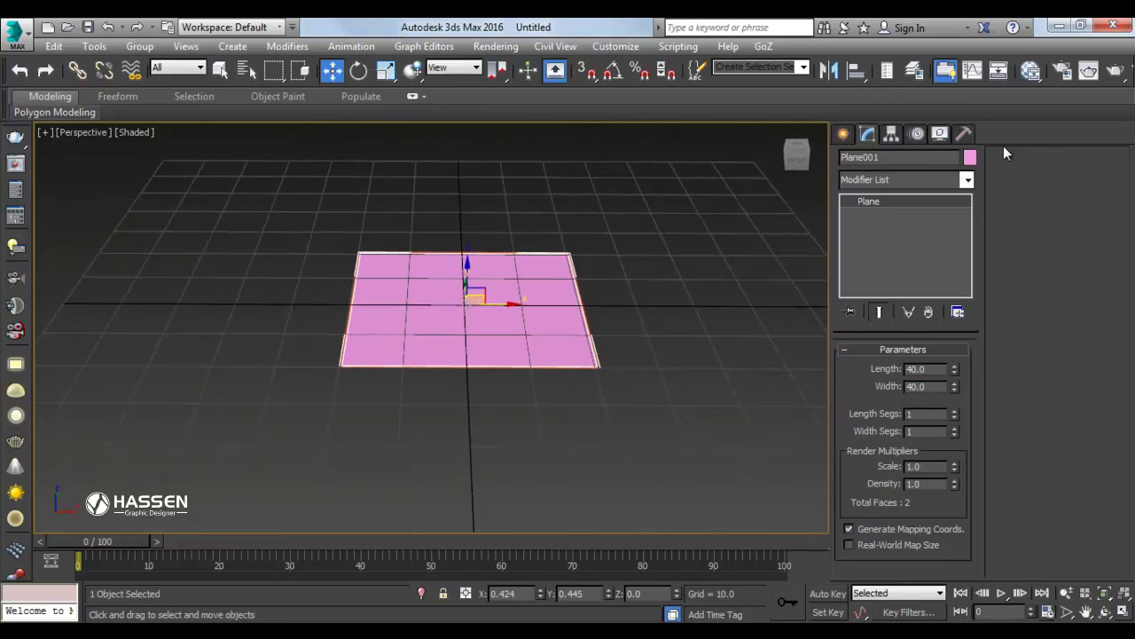
Change the plane's object colour to grey.
{"action": "left_click", "coordinate": [970, 158]}
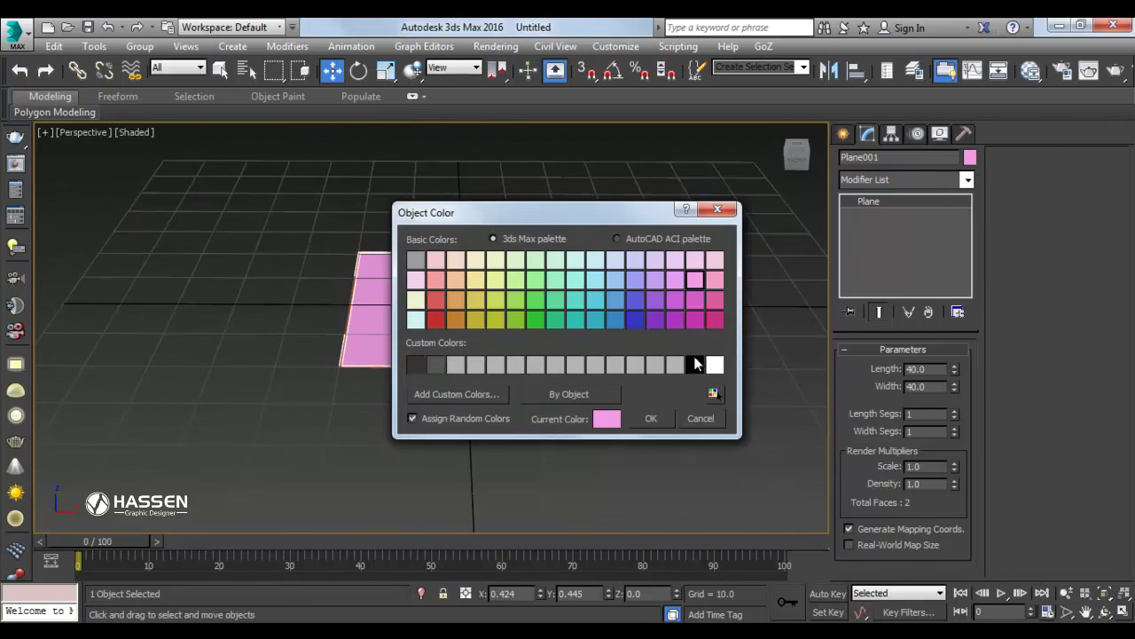
{"action": "left_click", "coordinate": [682, 362]}
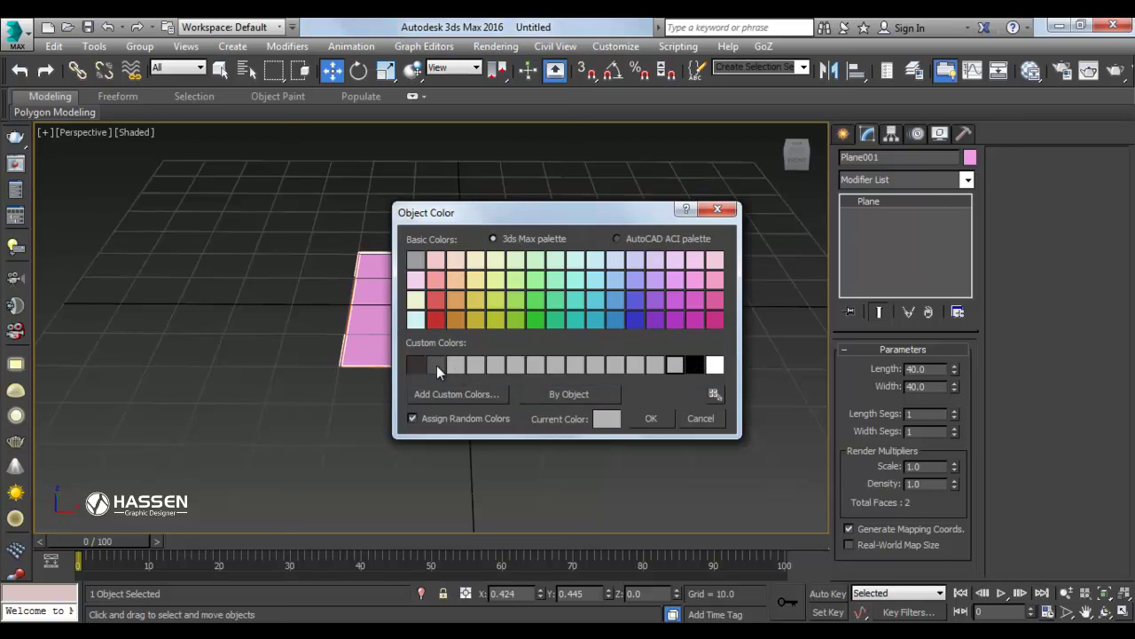
{"action": "left_click", "coordinate": [652, 418]}
{"action": "mouse_move", "coordinate": [644, 412]}
{"action": "middle_mouse_down", "text": "alt"}
{"action": "mouse_move", "coordinate": [632, 339]}
{"action": "mouse_move", "coordinate": [554, 434]}
{"action": "mouse_move", "coordinate": [544, 393]}
{"action": "middle_mouse_up", "text": "alt"}
Convert the plane to Editable Poly and select its bottom corner vertex in Vertex mode.
{"action": "left_click", "coordinate": [708, 358]}
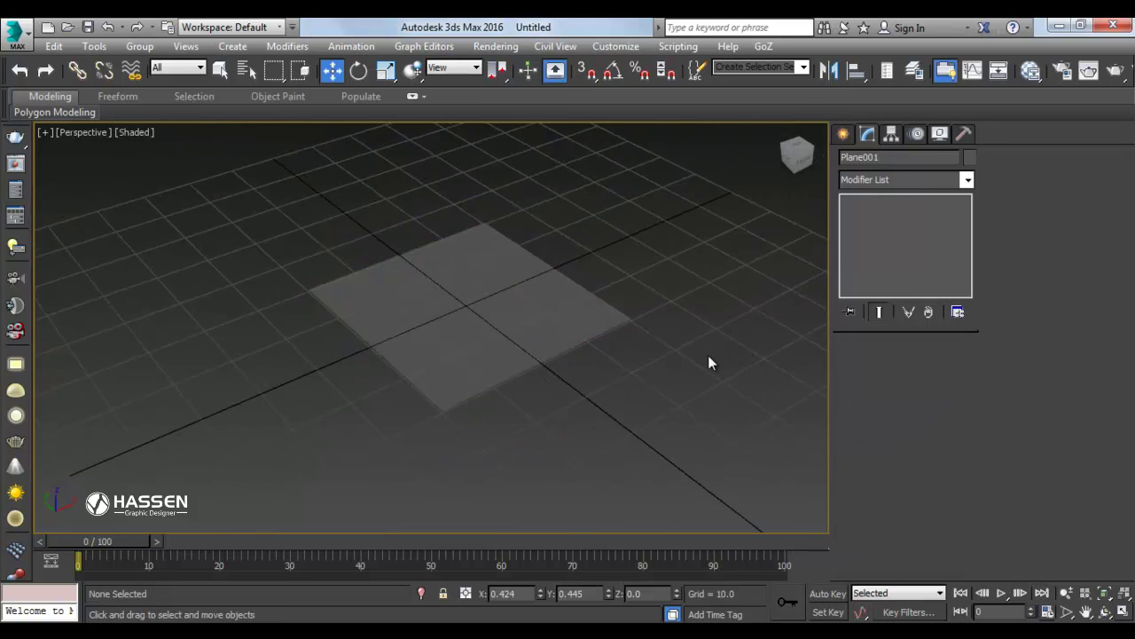
{"action": "left_click", "coordinate": [503, 308]}
{"action": "right_click", "coordinate": [503, 310]}
{"action": "mouse_move", "coordinate": [533, 471]}
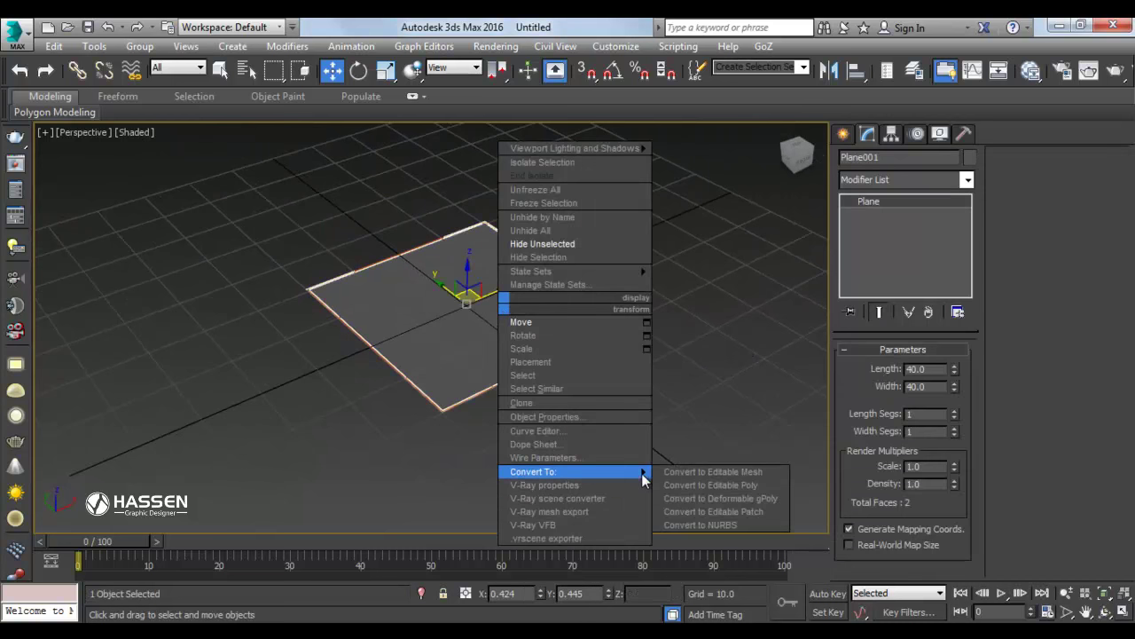
{"action": "left_click", "coordinate": [708, 485]}
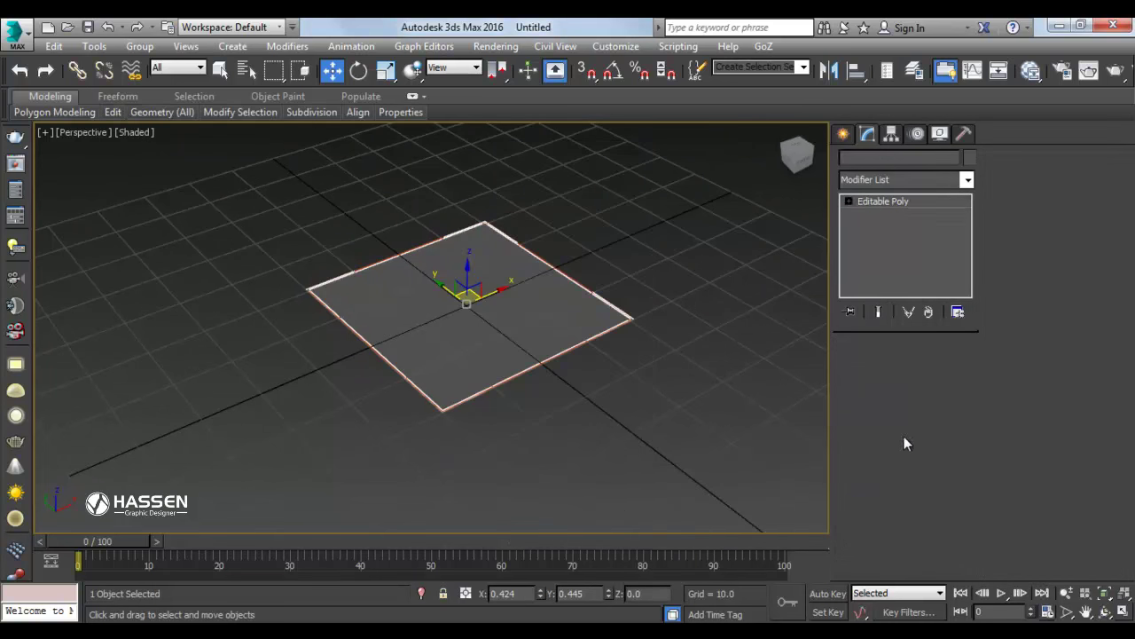
{"action": "key", "text": "1"}
{"action": "left_click", "coordinate": [442, 409]}
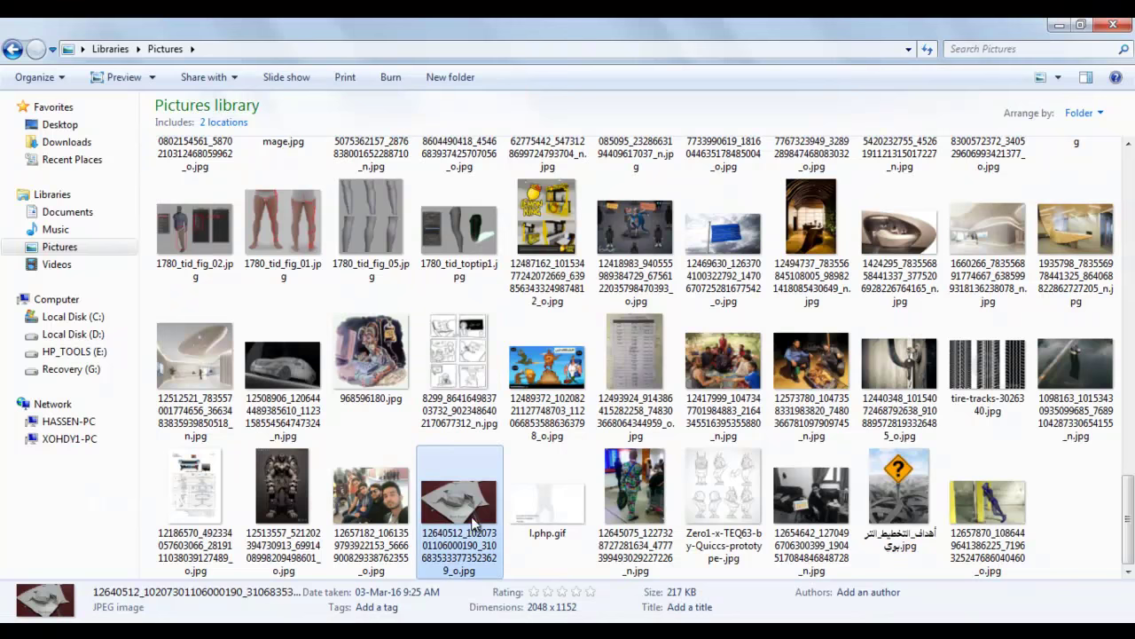
Open and zoom into the cardboard model photo, then reselect the plane's bottom corner vertex.
{"action": "double_click", "coordinate": [459, 501]}
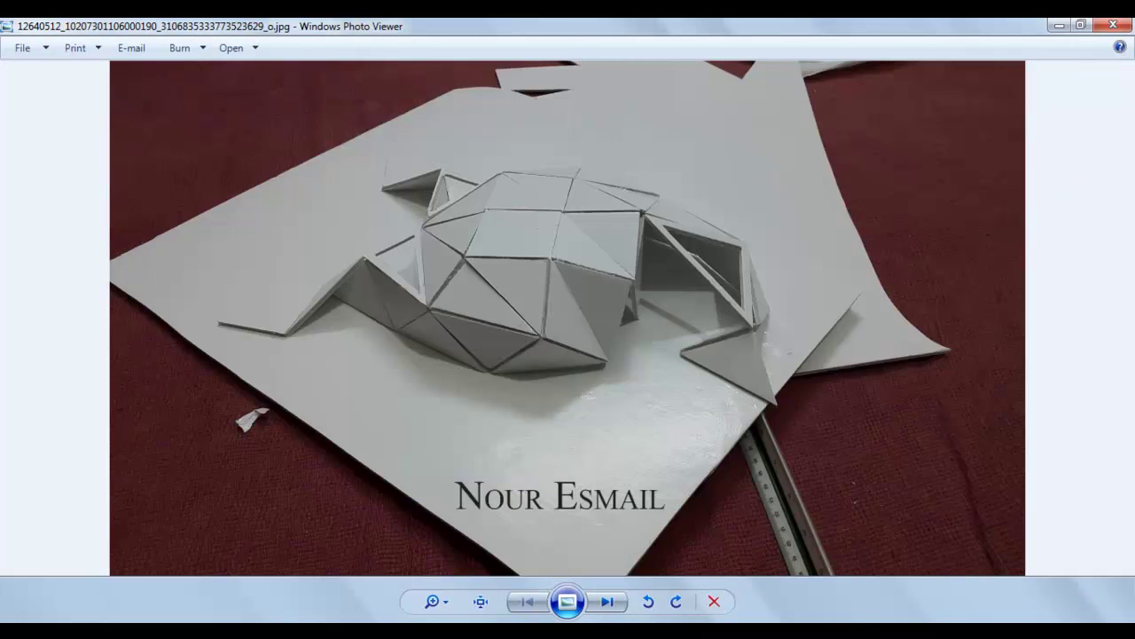
{"action": "scroll", "coordinate": [568, 362], "scroll_direction": "up", "scroll_amount": 3}
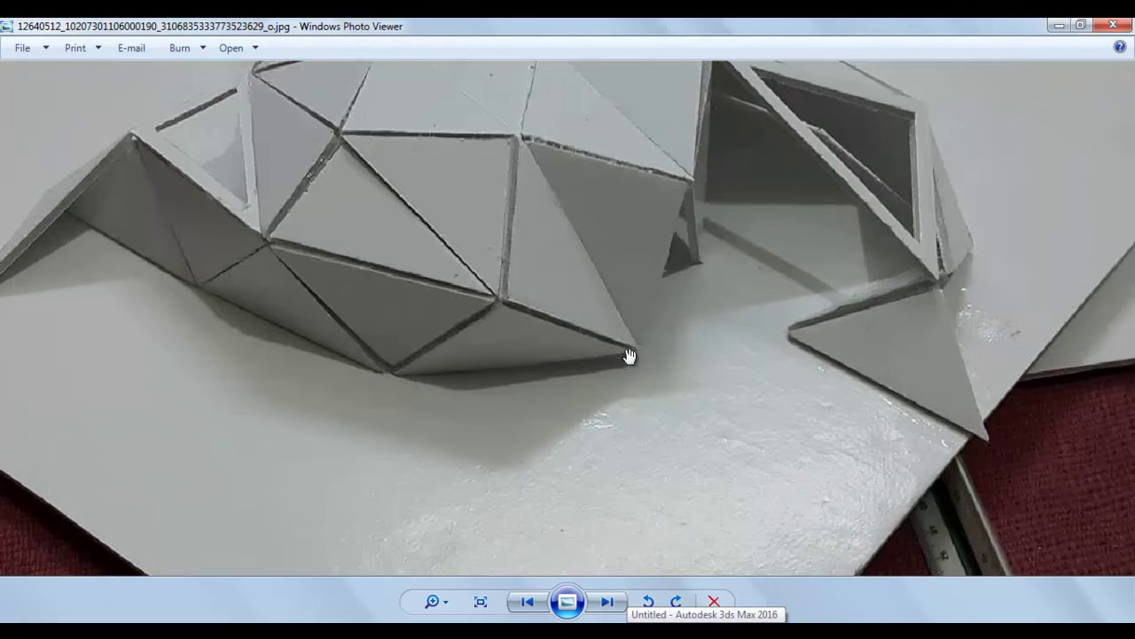
{"action": "left_click", "coordinate": [718, 621]}
{"action": "left_click_drag", "start_coordinate": [476, 451], "coordinate": [411, 370]}
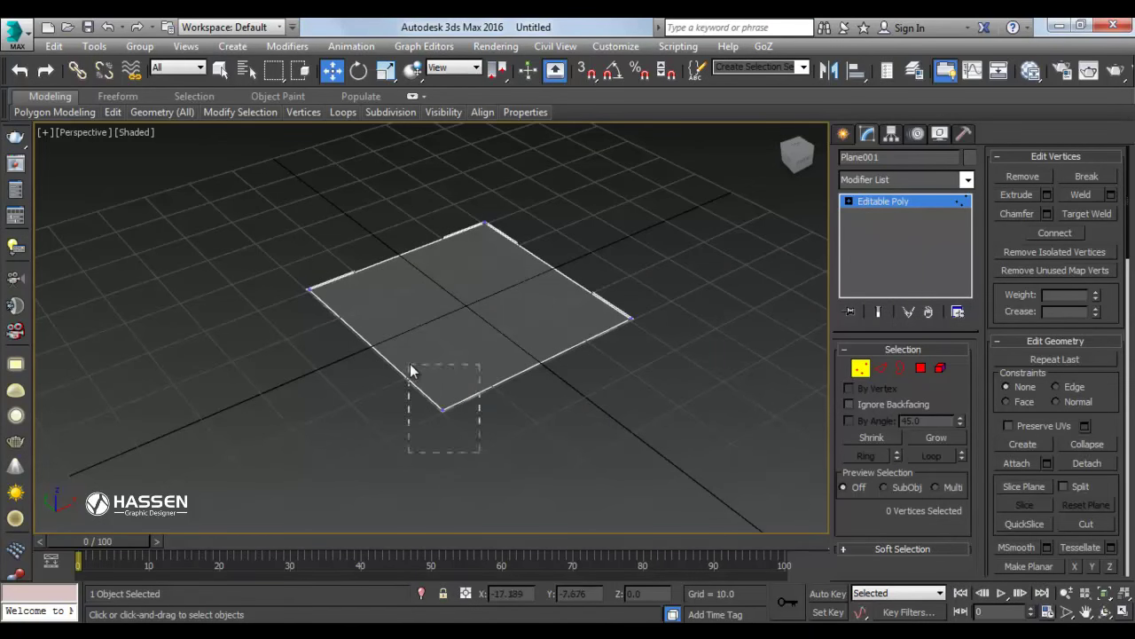
Collapse two corner vertices into one to form a triangle, then exit Vertex mode.
{"action": "left_click_drag", "start_coordinate": [289, 241], "coordinate": [344, 317]}
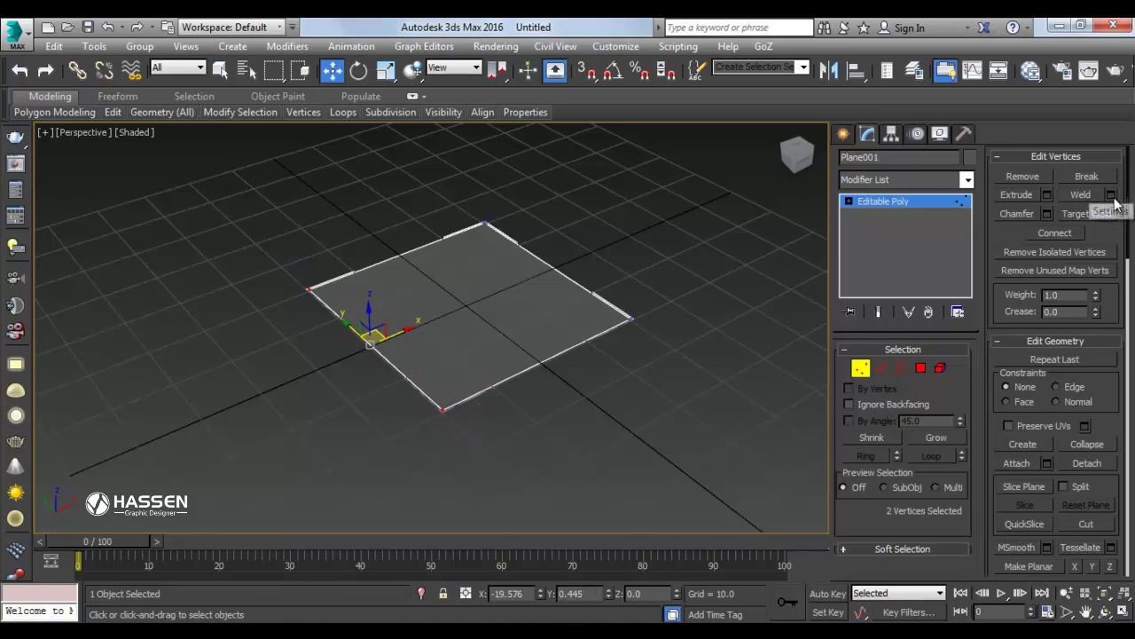
{"action": "left_click", "coordinate": [1088, 445]}
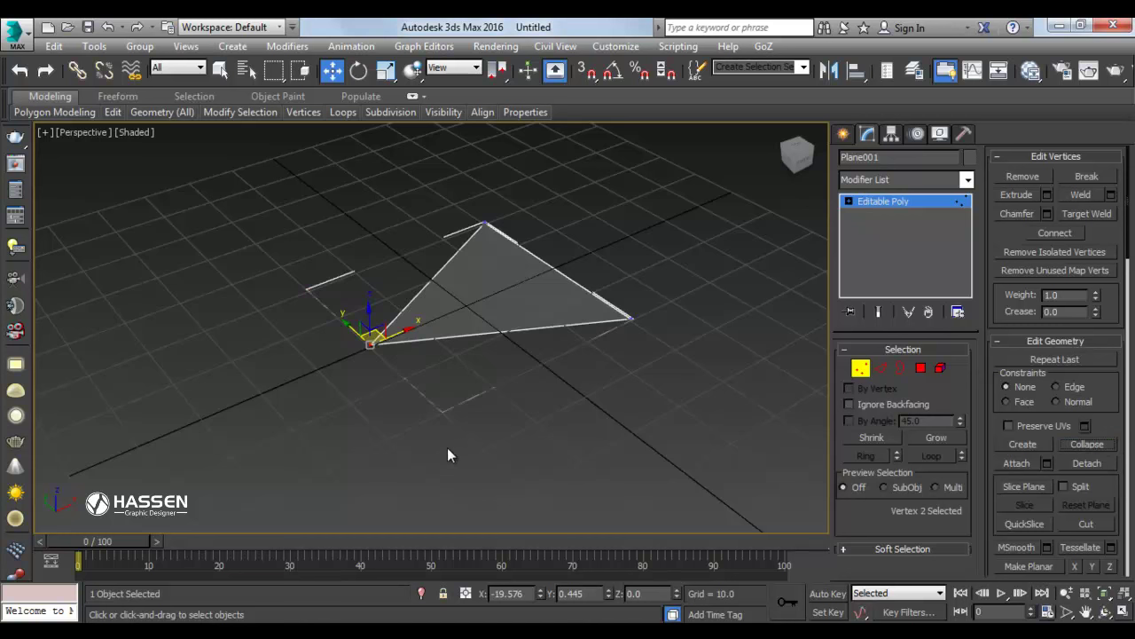
{"action": "key", "text": "ctrl+z"}
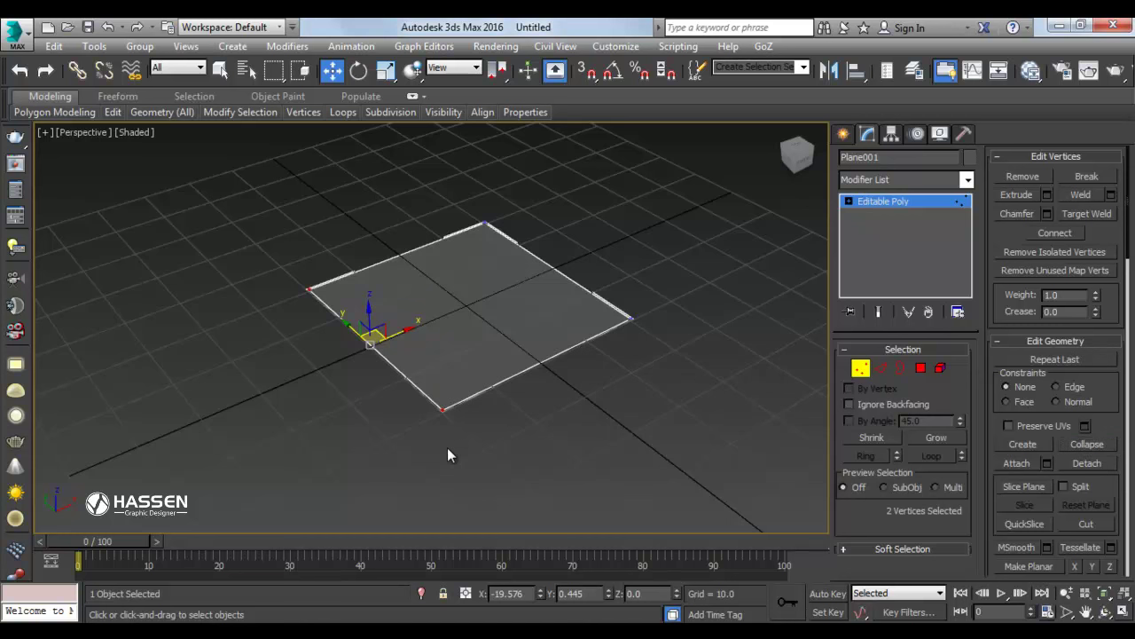
{"action": "left_click", "coordinate": [558, 72]}
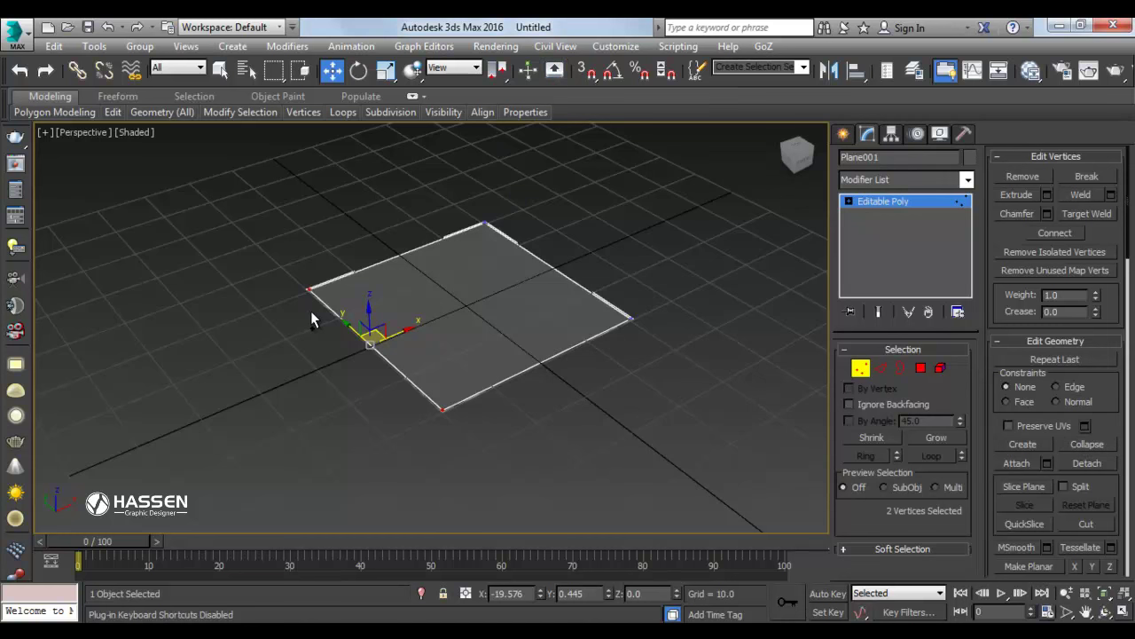
{"action": "key", "text": "ctrl+alt+c"}
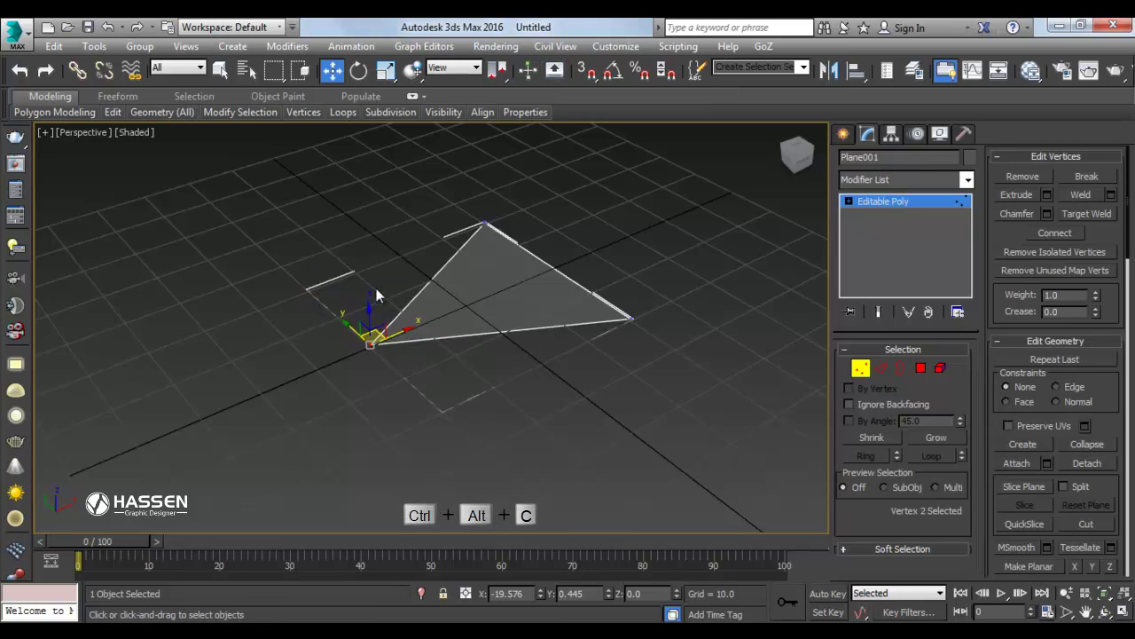
{"action": "left_click_drag", "start_coordinate": [411, 331], "coordinate": [447, 316]}
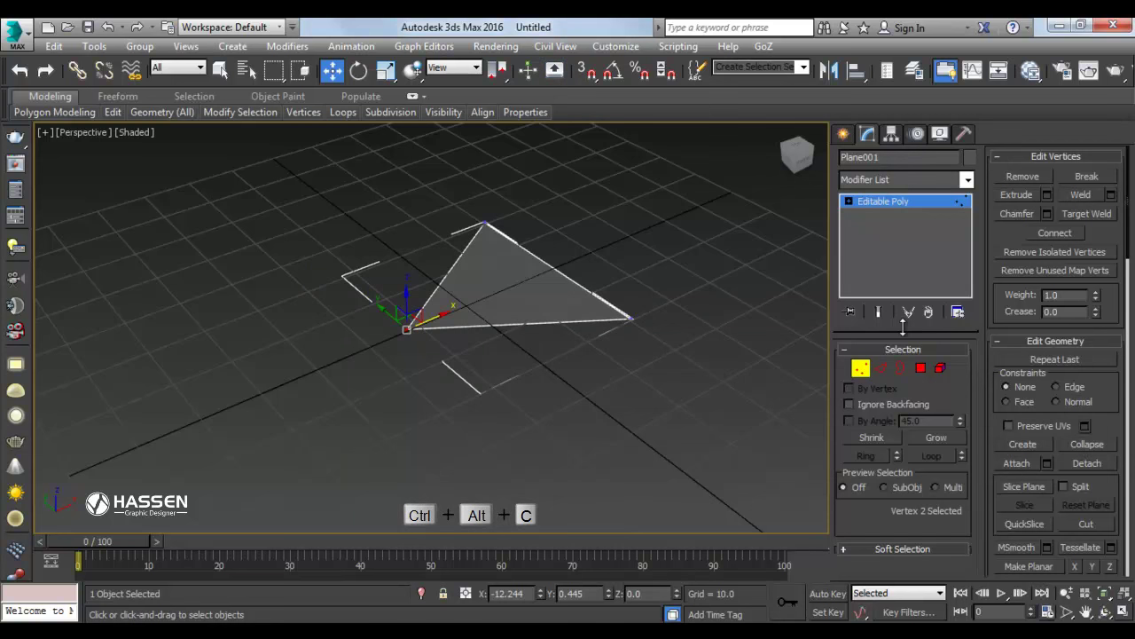
{"action": "left_click", "coordinate": [861, 367]}
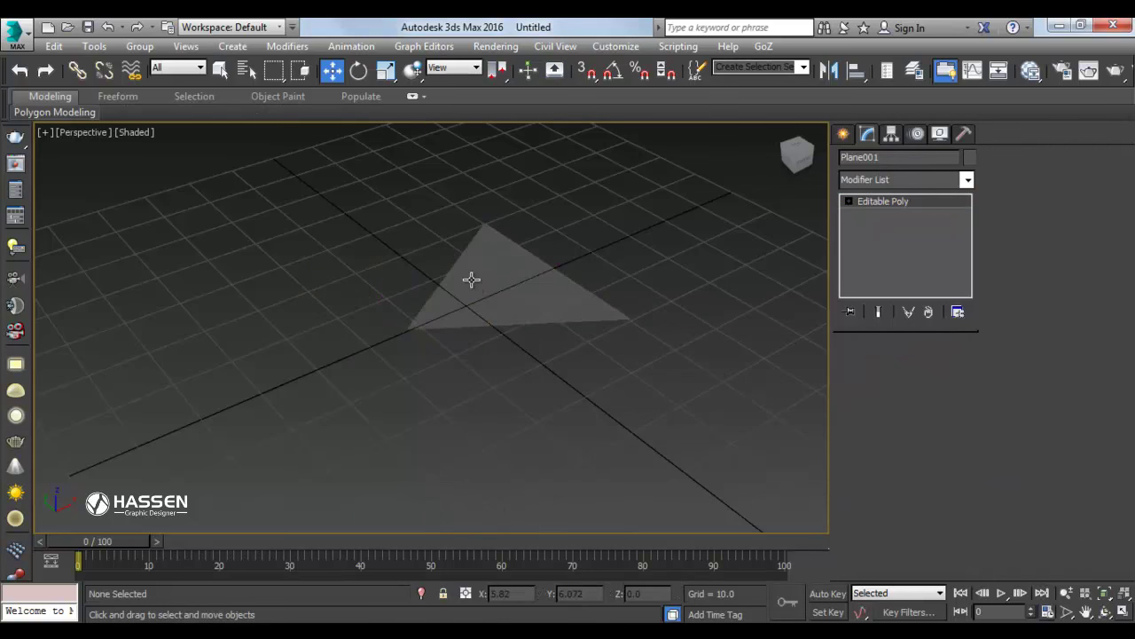
{"action": "mouse_move", "coordinate": [467, 284]}
{"action": "middle_mouse_down", "text": "alt"}
{"action": "mouse_move", "coordinate": [292, 375]}
{"action": "mouse_move", "coordinate": [274, 399]}
{"action": "mouse_move", "coordinate": [451, 336]}
{"action": "mouse_move", "coordinate": [637, 301]}
{"action": "mouse_move", "coordinate": [415, 324]}
{"action": "mouse_move", "coordinate": [499, 345]}
{"action": "mouse_move", "coordinate": [511, 330]}
{"action": "mouse_move", "coordinate": [534, 355]}
{"action": "middle_mouse_up", "text": "alt"}
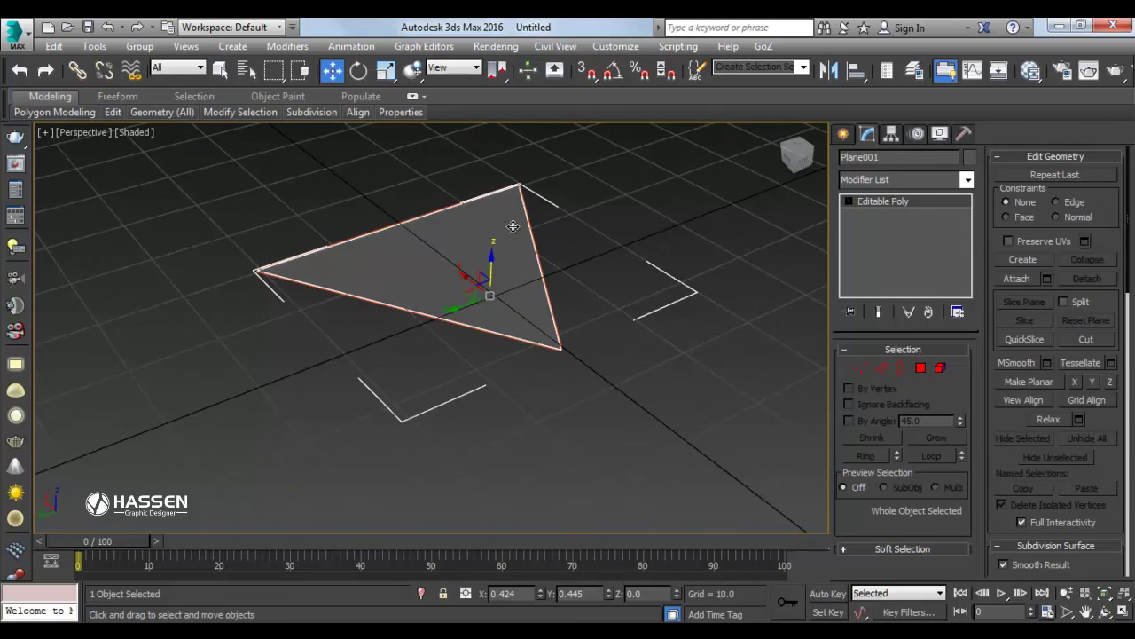
Create Dummy001 snapped to the triangle's front corner using Vertex-only 3D snap.
{"action": "left_click", "coordinate": [844, 135]}
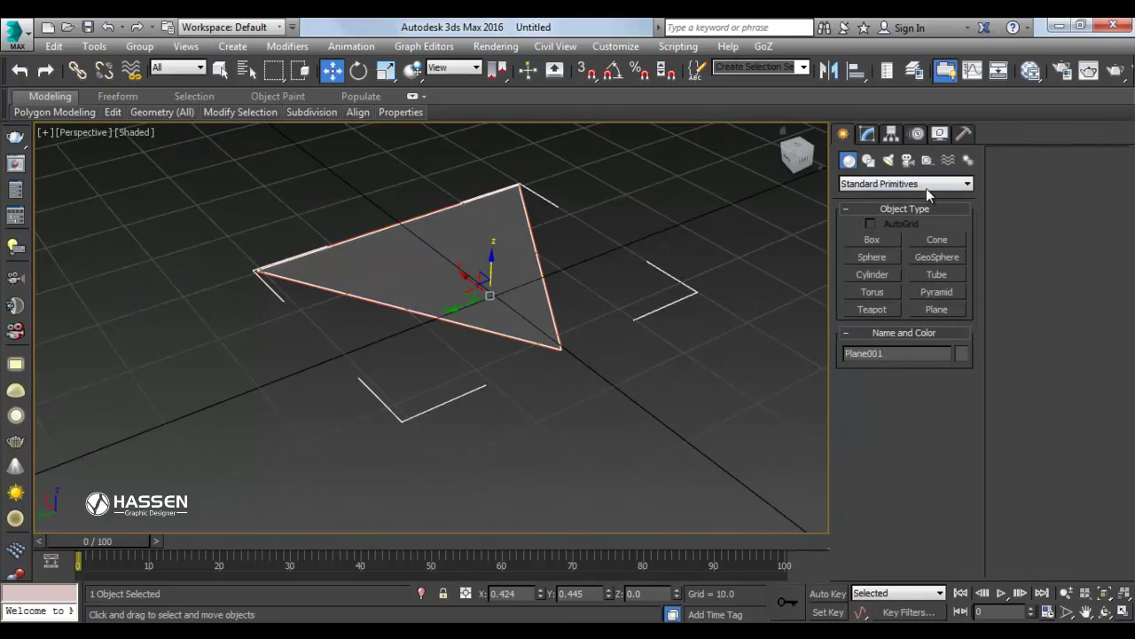
{"action": "left_click", "coordinate": [927, 163]}
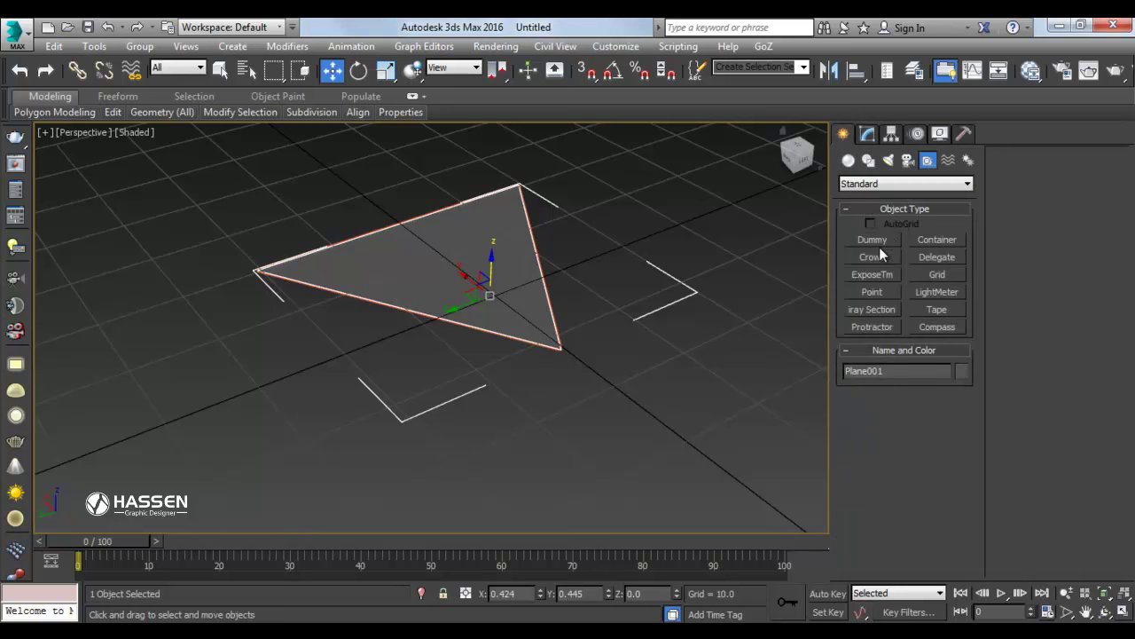
{"action": "left_click", "coordinate": [875, 240]}
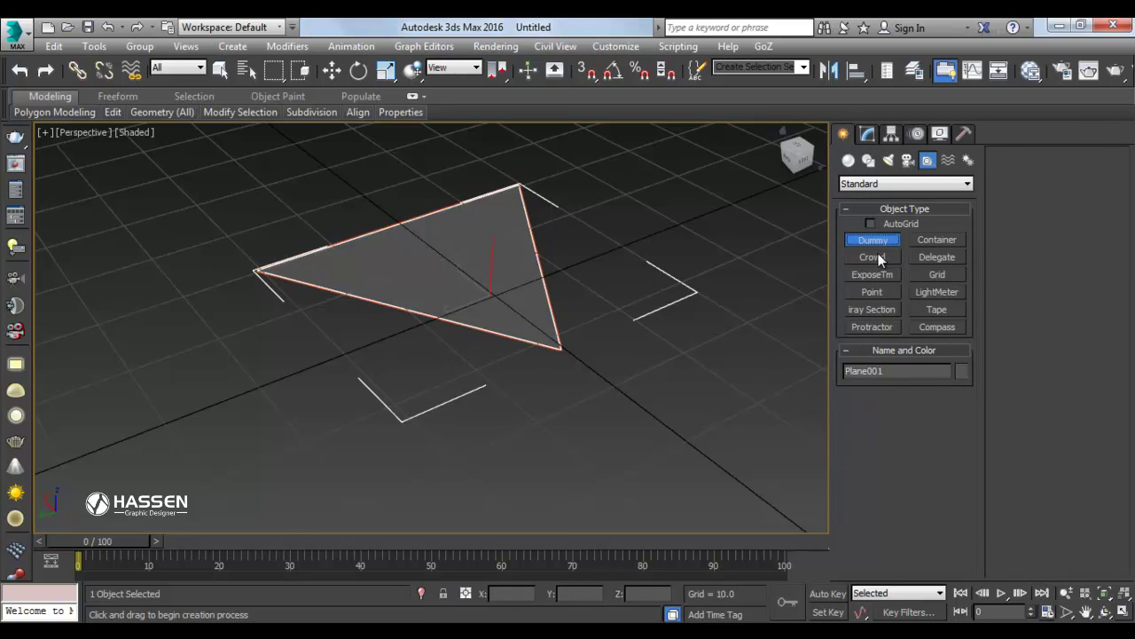
{"action": "left_click", "coordinate": [586, 71]}
{"action": "right_click", "coordinate": [586, 71]}
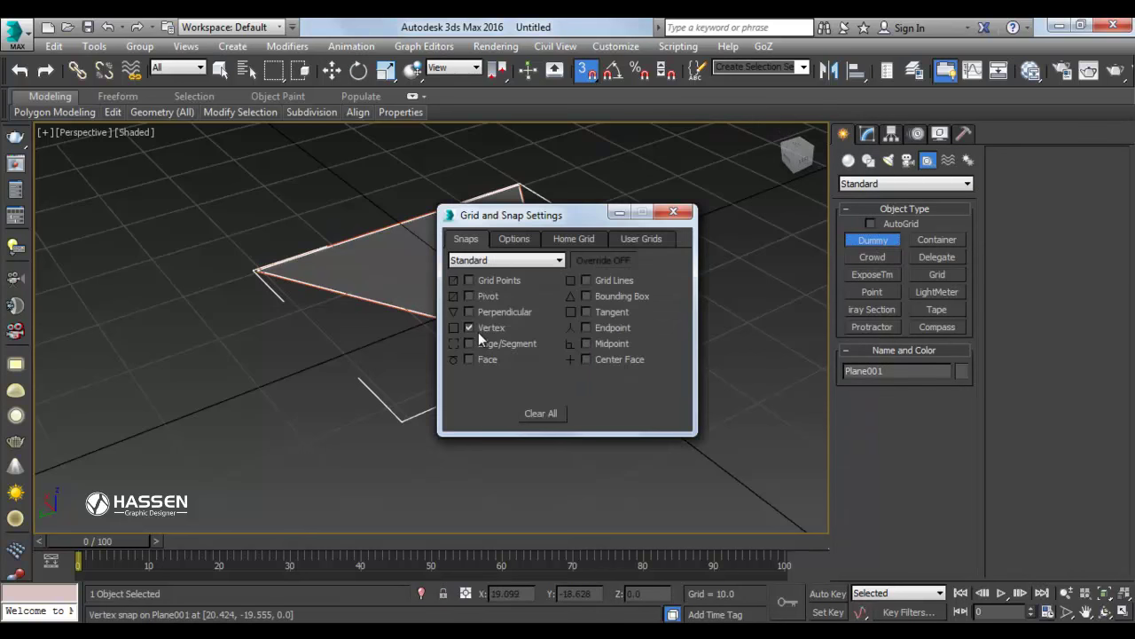
{"action": "left_click", "coordinate": [671, 214]}
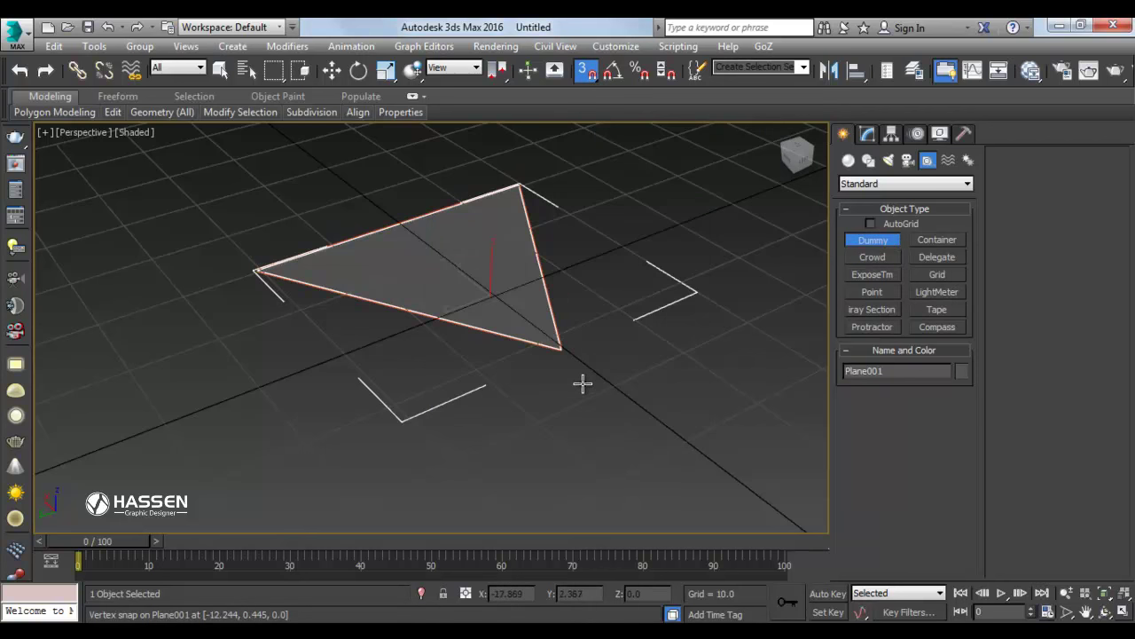
{"action": "left_click_drag", "start_coordinate": [560, 348], "coordinate": [576, 363]}
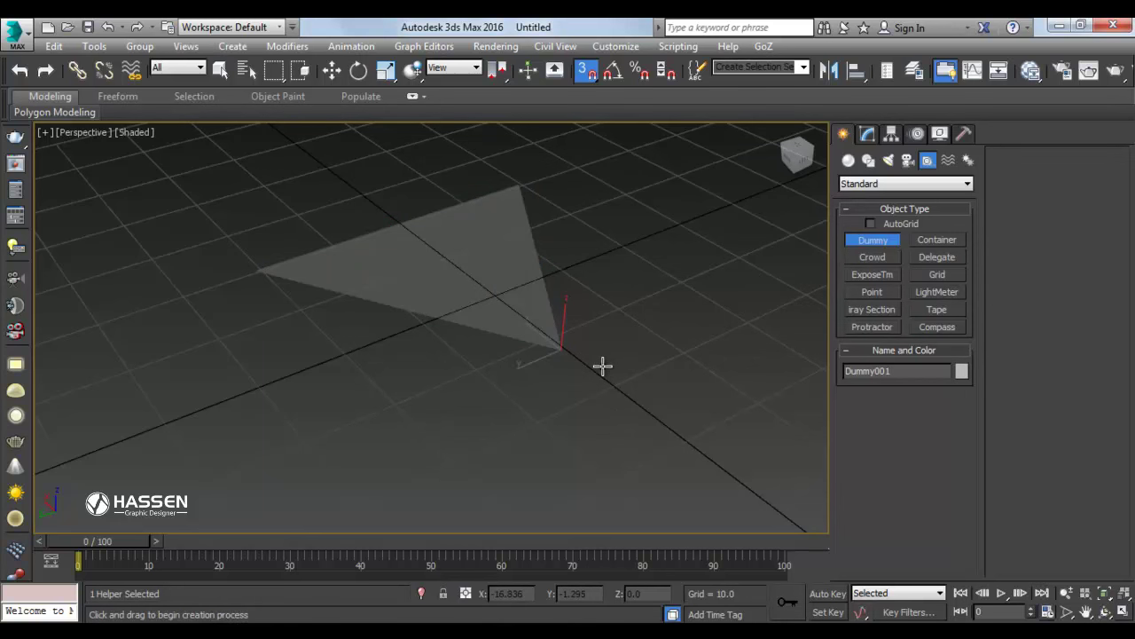
{"action": "key", "text": "s"}
{"action": "left_click_drag", "start_coordinate": [561, 349], "coordinate": [670, 366]}
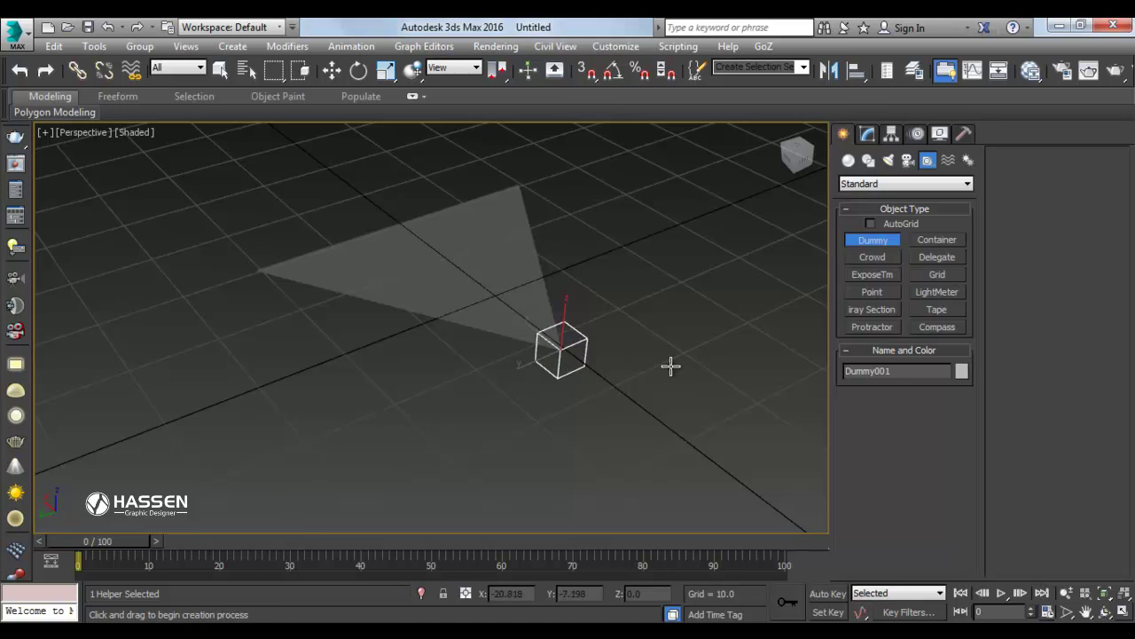
{"action": "key", "text": "w"}
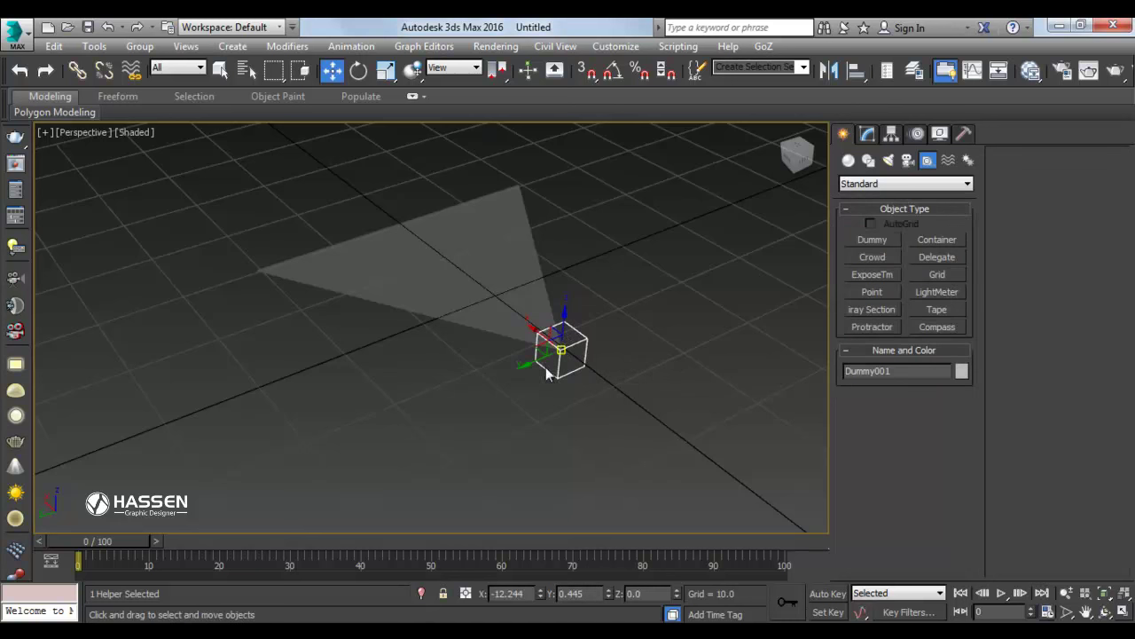
Shift-copy the dummy onto the other two triangle corners, creating Dummy002 and Dummy003.
{"action": "left_click", "coordinate": [542, 213]}
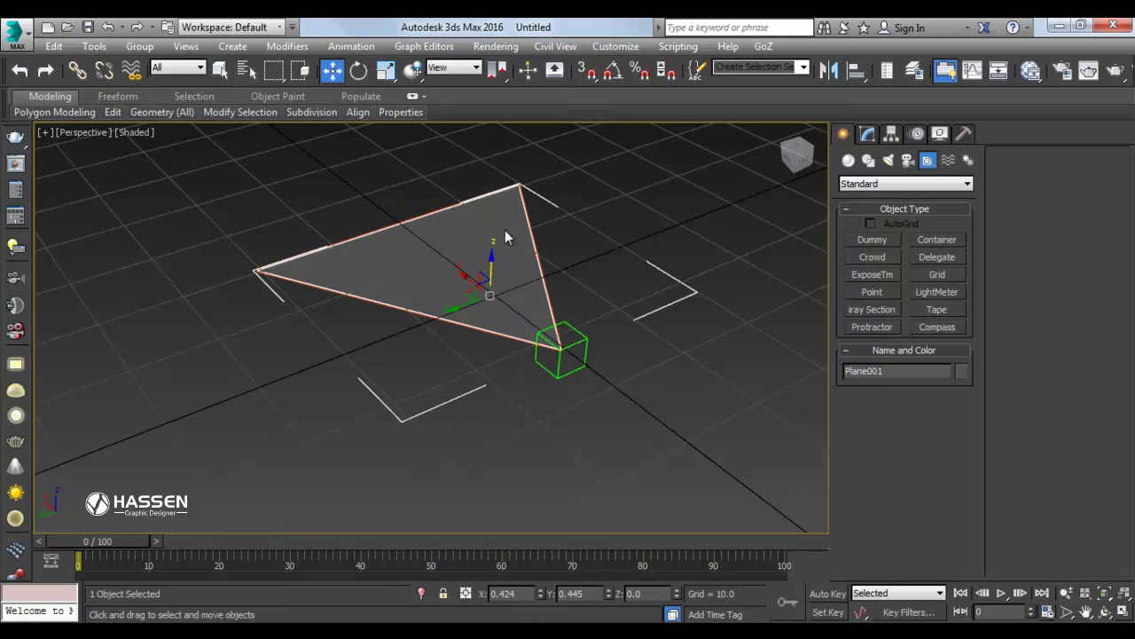
{"action": "left_click", "coordinate": [553, 368]}
{"action": "middle_click_drag", "start_coordinate": [553, 368], "coordinate": [594, 336], "text": "alt"}
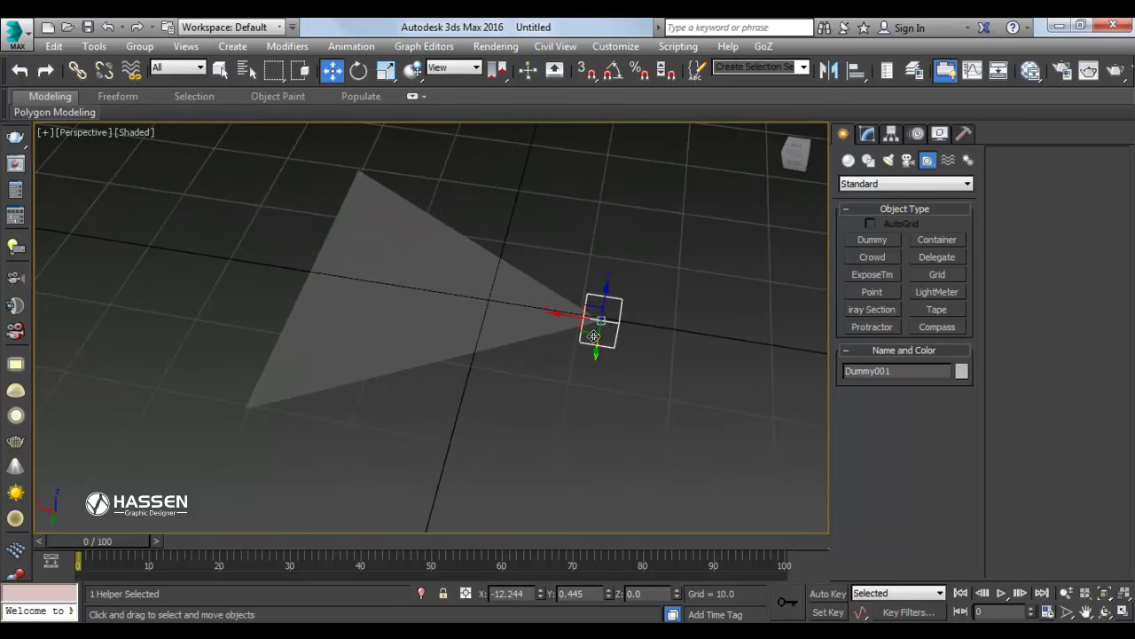
{"action": "key", "text": "s"}
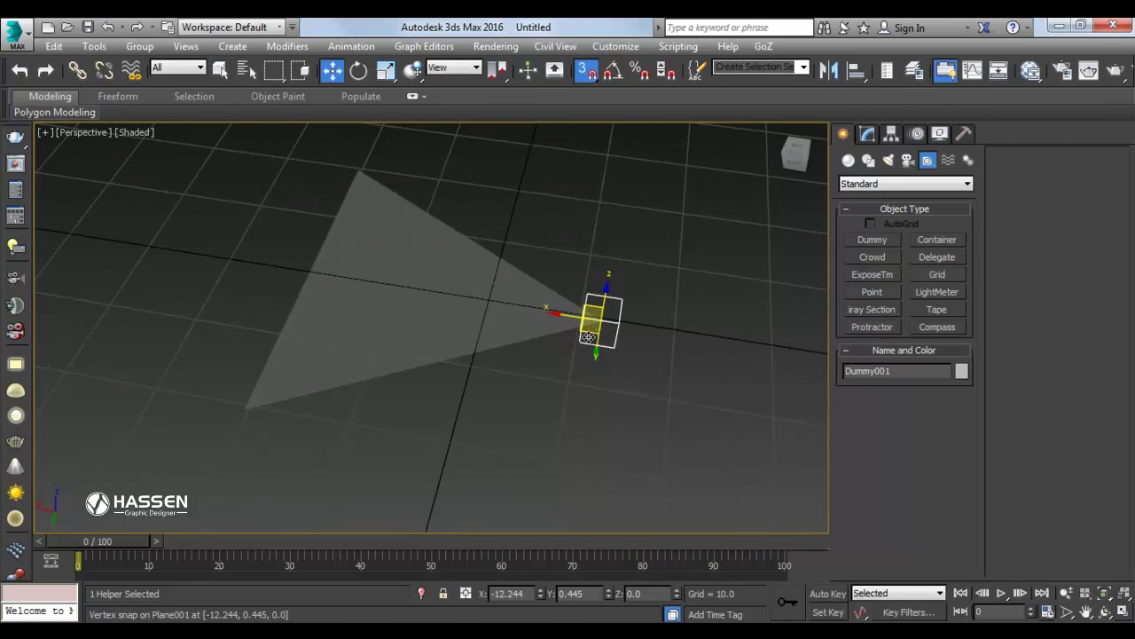
{"action": "mouse_move", "coordinate": [589, 327]}
{"action": "left_mouse_down"}
{"action": "mouse_move", "coordinate": [291, 411]}
{"action": "mouse_move", "coordinate": [248, 409]}
{"action": "left_mouse_up"}
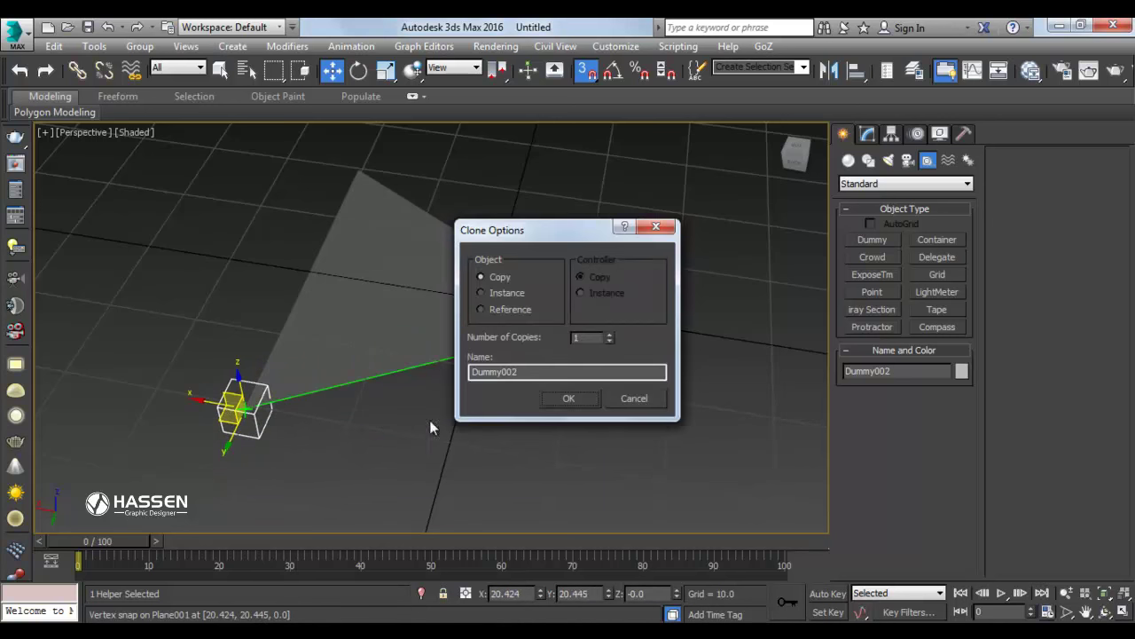
{"action": "left_click", "coordinate": [569, 398]}
{"action": "middle_click_drag", "start_coordinate": [569, 398], "coordinate": [557, 439], "text": "alt"}
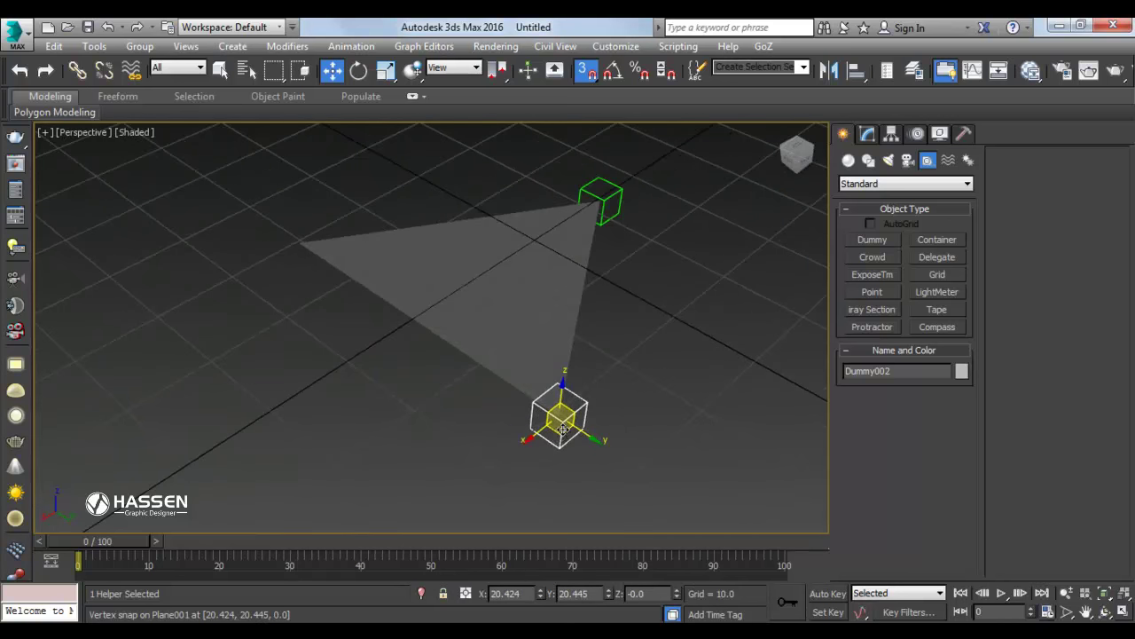
{"action": "left_click_drag", "start_coordinate": [557, 439], "coordinate": [294, 263], "text": "shift"}
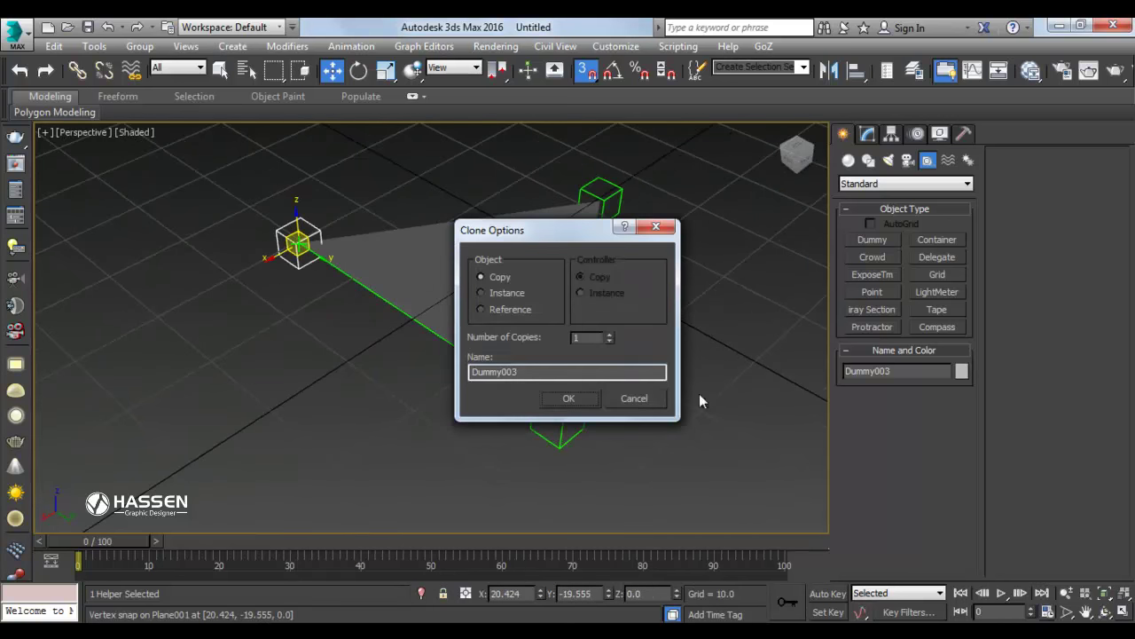
{"action": "left_click", "coordinate": [569, 398]}
{"action": "mouse_move", "coordinate": [569, 399]}
{"action": "middle_mouse_down", "text": "alt"}
{"action": "mouse_move", "coordinate": [608, 352]}
{"action": "mouse_move", "coordinate": [482, 393]}
{"action": "mouse_move", "coordinate": [376, 343]}
{"action": "mouse_move", "coordinate": [458, 354]}
{"action": "mouse_move", "coordinate": [464, 369]}
{"action": "mouse_move", "coordinate": [452, 355]}
{"action": "mouse_move", "coordinate": [499, 364]}
{"action": "mouse_move", "coordinate": [467, 391]}
{"action": "mouse_move", "coordinate": [479, 393]}
{"action": "mouse_move", "coordinate": [431, 348]}
{"action": "mouse_move", "coordinate": [441, 385]}
{"action": "mouse_move", "coordinate": [456, 381]}
{"action": "middle_mouse_up", "text": "alt"}
{"action": "key", "text": "s"}
{"action": "left_click", "coordinate": [418, 320]}
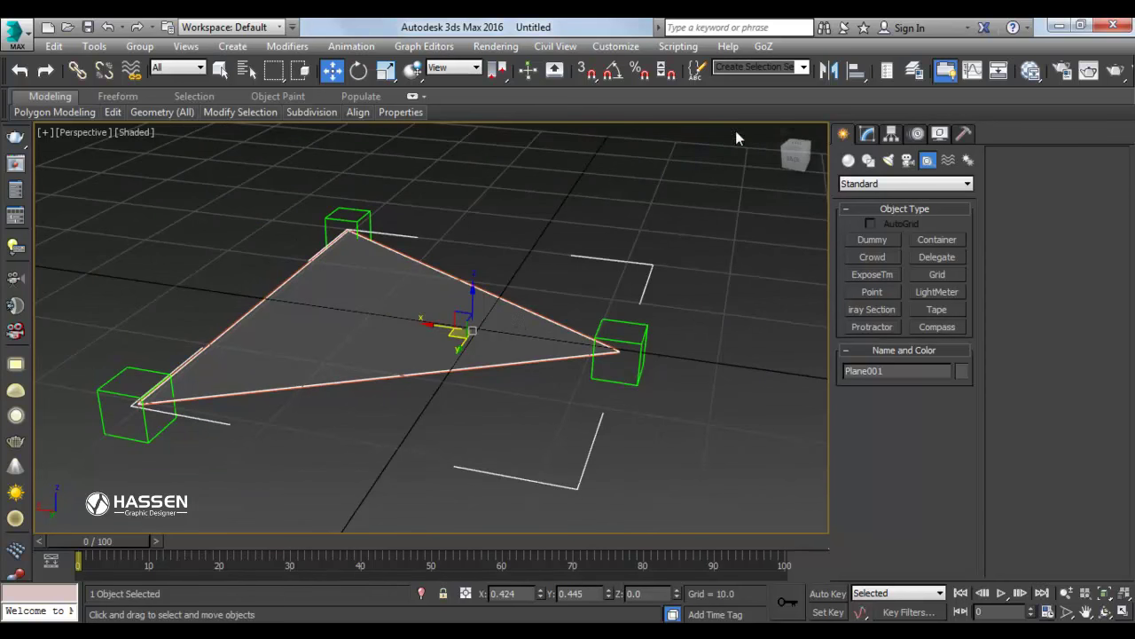
Apply a Skin modifier to Plane001 from the Modifier List.
{"action": "left_click", "coordinate": [871, 133]}
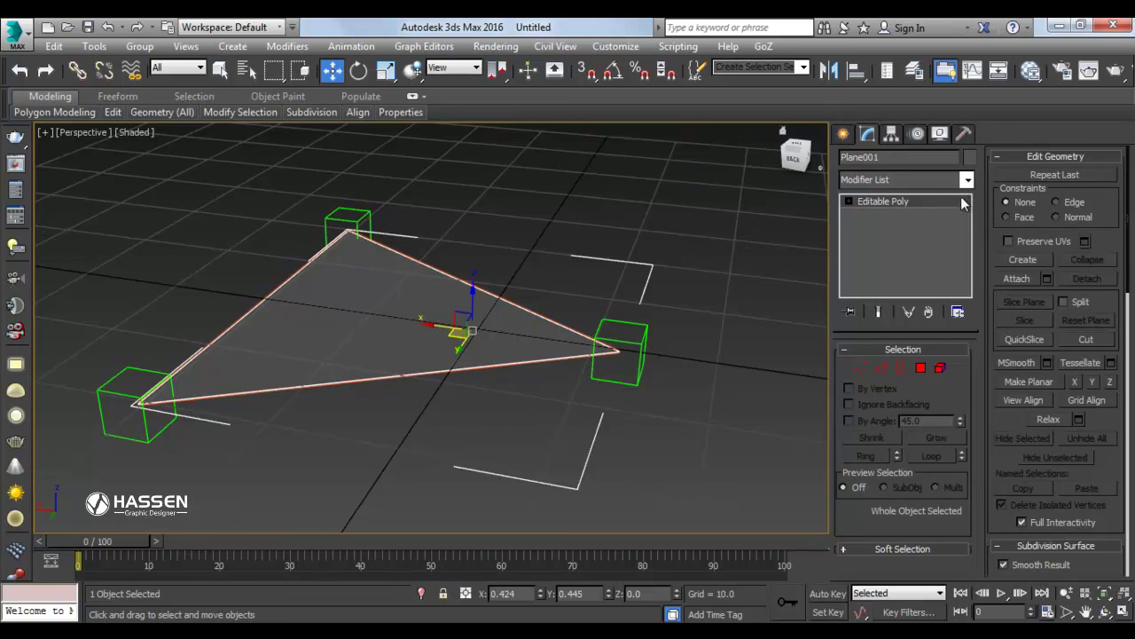
{"action": "left_click", "coordinate": [967, 181]}
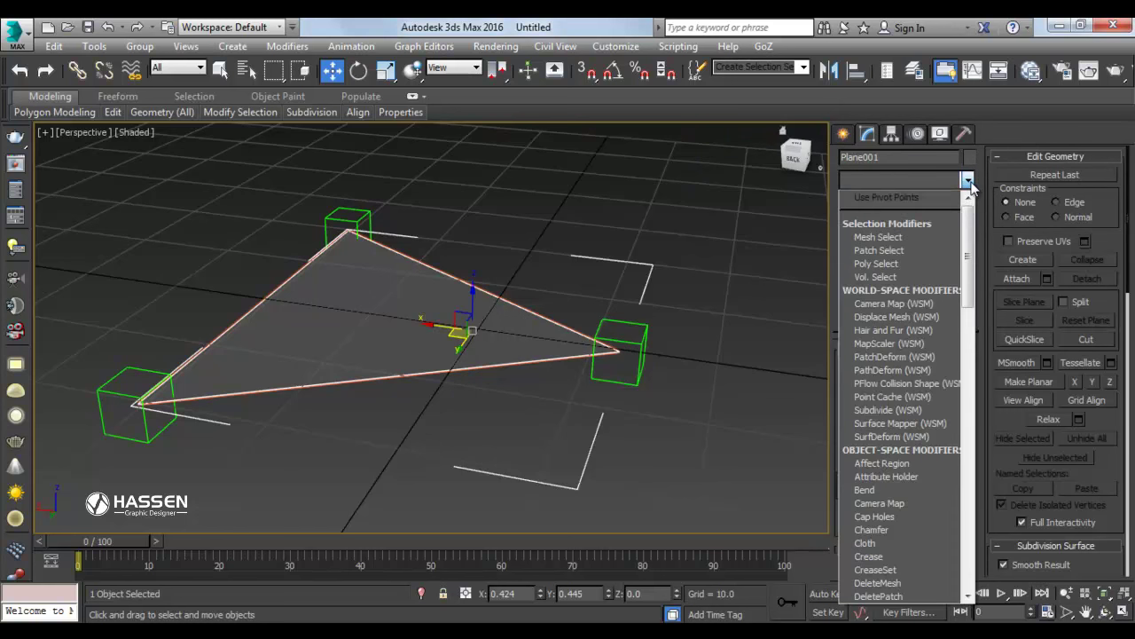
{"action": "key", "text": "s"}
{"action": "key", "text": "s"}
{"action": "key", "text": "s"}
{"action": "key", "text": "s"}
{"action": "key", "text": "s"}
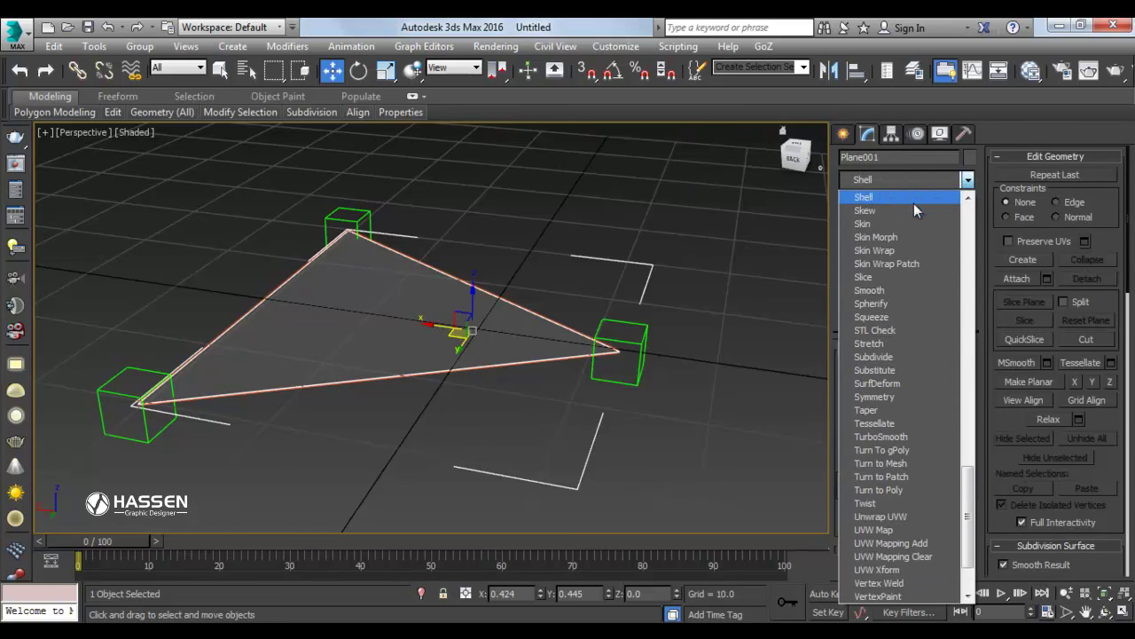
{"action": "key", "text": "s"}
{"action": "key", "text": "s"}
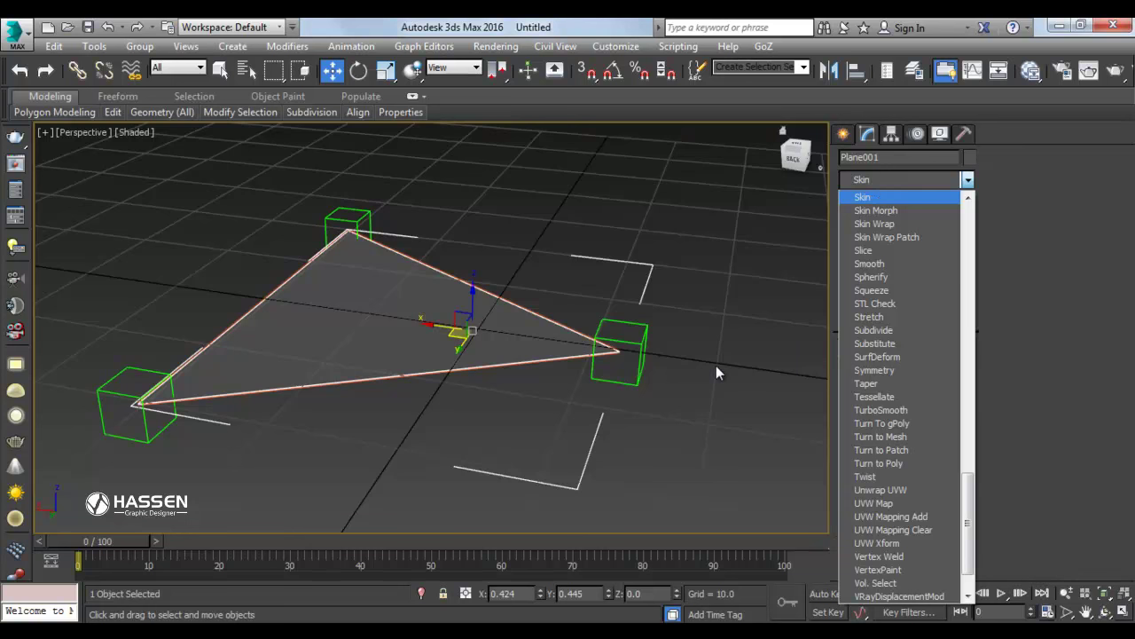
{"action": "key", "text": "Return"}
{"action": "scroll", "coordinate": [940, 502], "scroll_direction": "down", "scroll_amount": 2}
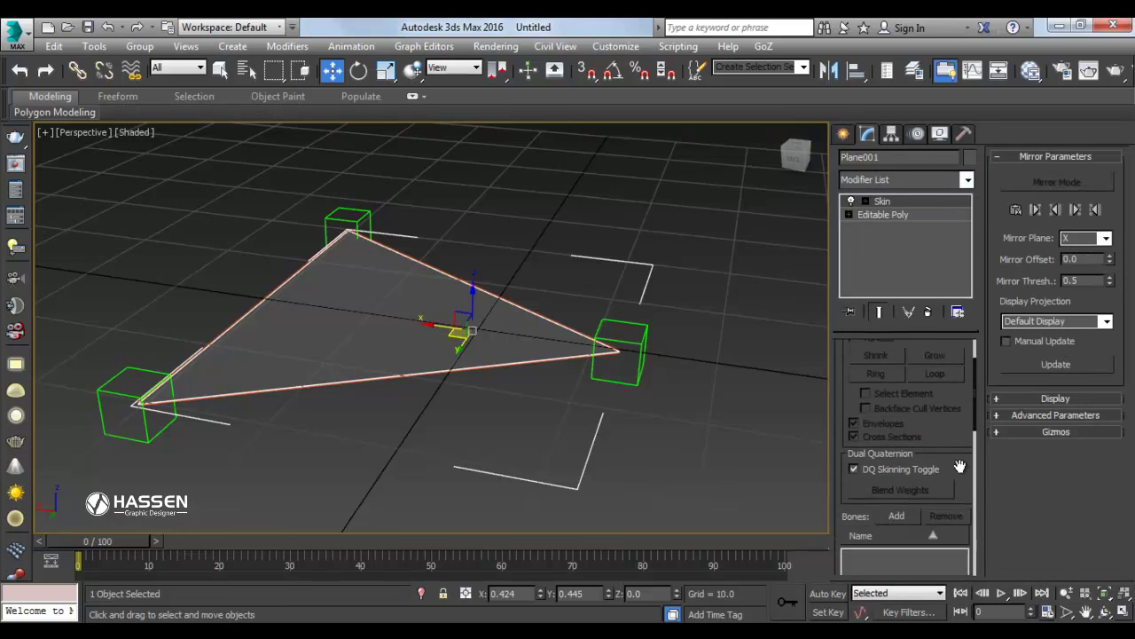
{"action": "scroll", "coordinate": [914, 502], "scroll_direction": "down", "scroll_amount": 1}
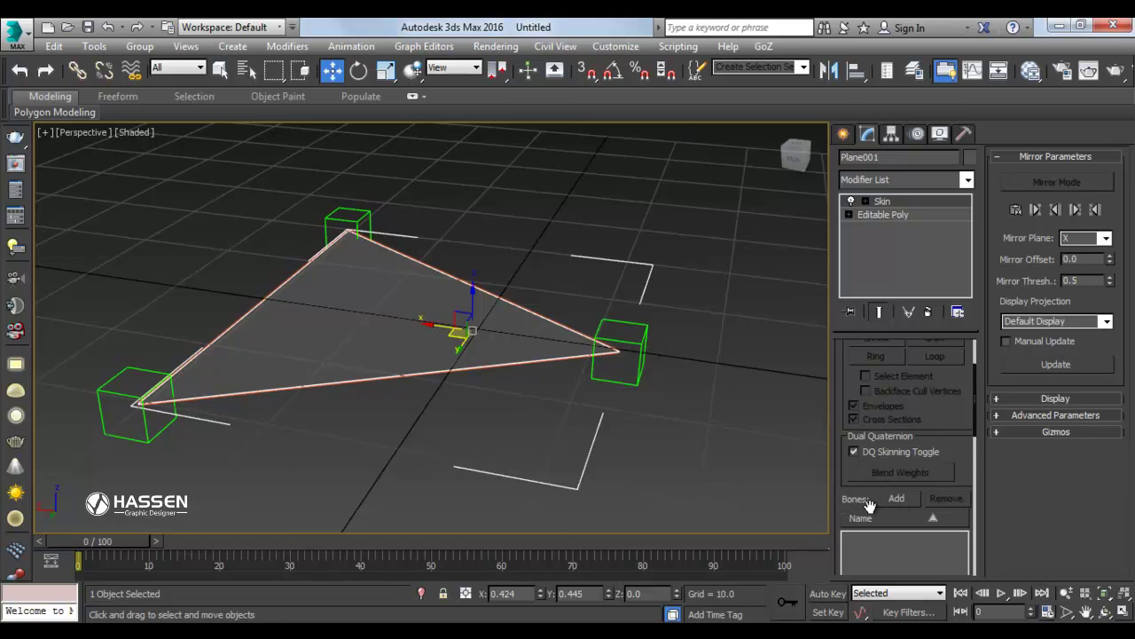
Add Dummy001, Dummy002 and Dummy003 as bones in the Skin modifier.
{"action": "left_click", "coordinate": [905, 497]}
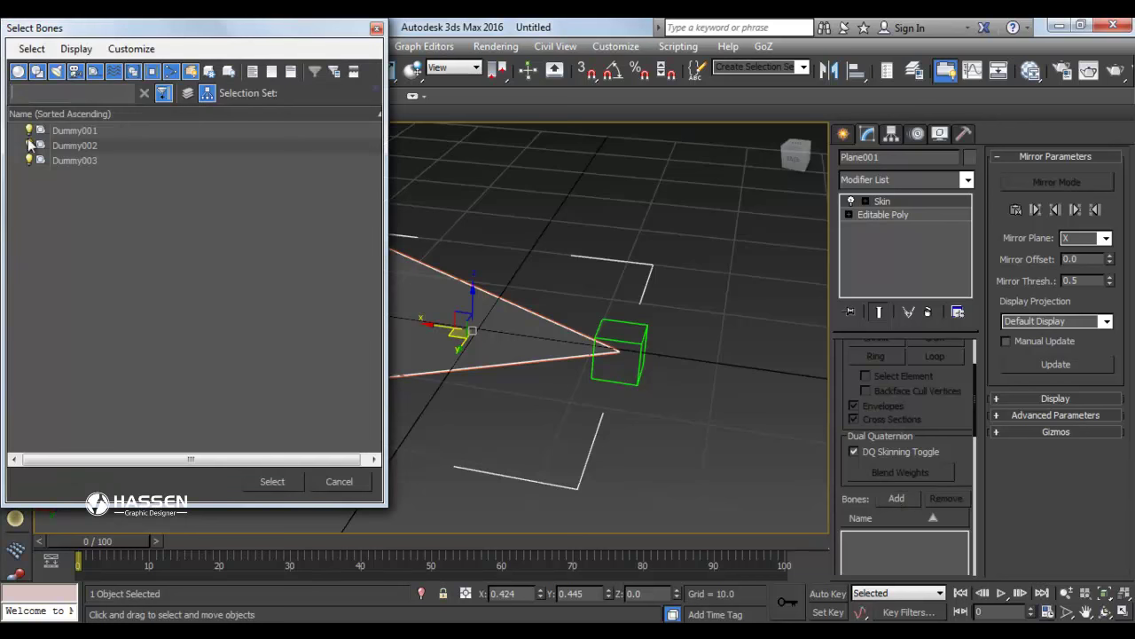
{"action": "left_click", "coordinate": [85, 132]}
{"action": "left_click", "coordinate": [83, 149], "text": "ctrl"}
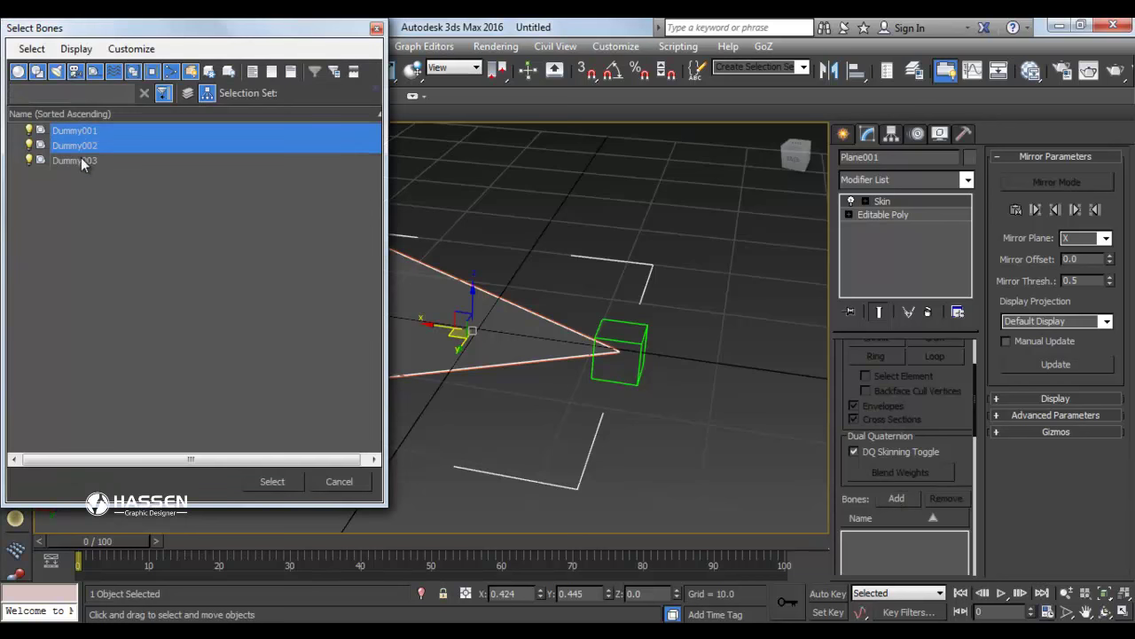
{"action": "left_click", "coordinate": [82, 158], "text": "ctrl"}
{"action": "left_click", "coordinate": [274, 484]}
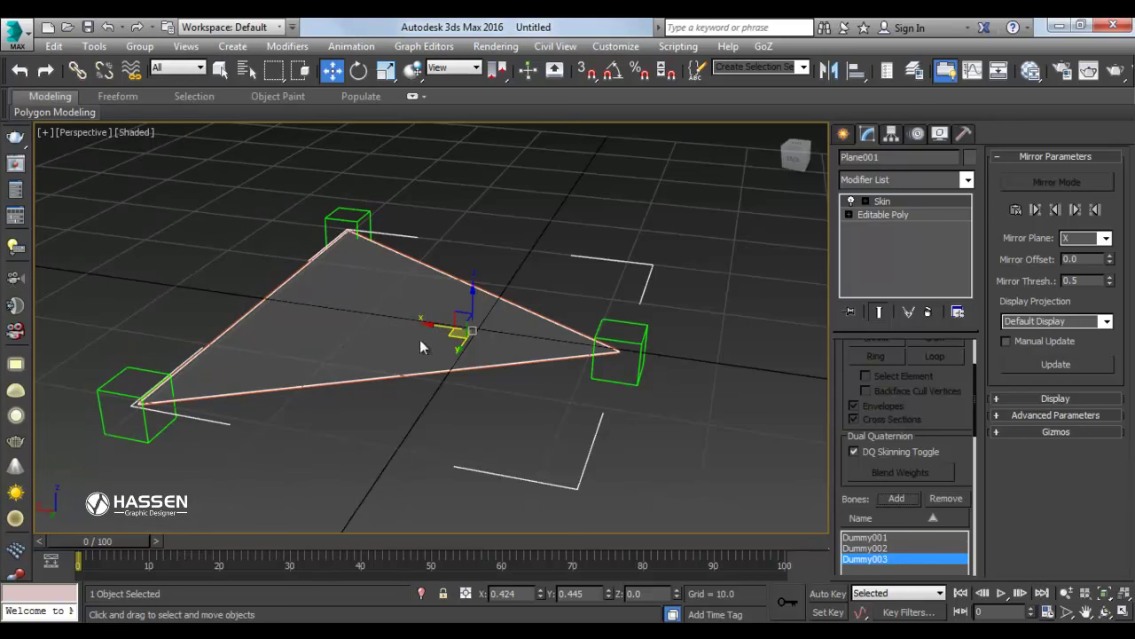
Inspect each dummy bone's envelope influence on the plane, then leave Envelope mode.
{"action": "left_click", "coordinate": [866, 202]}
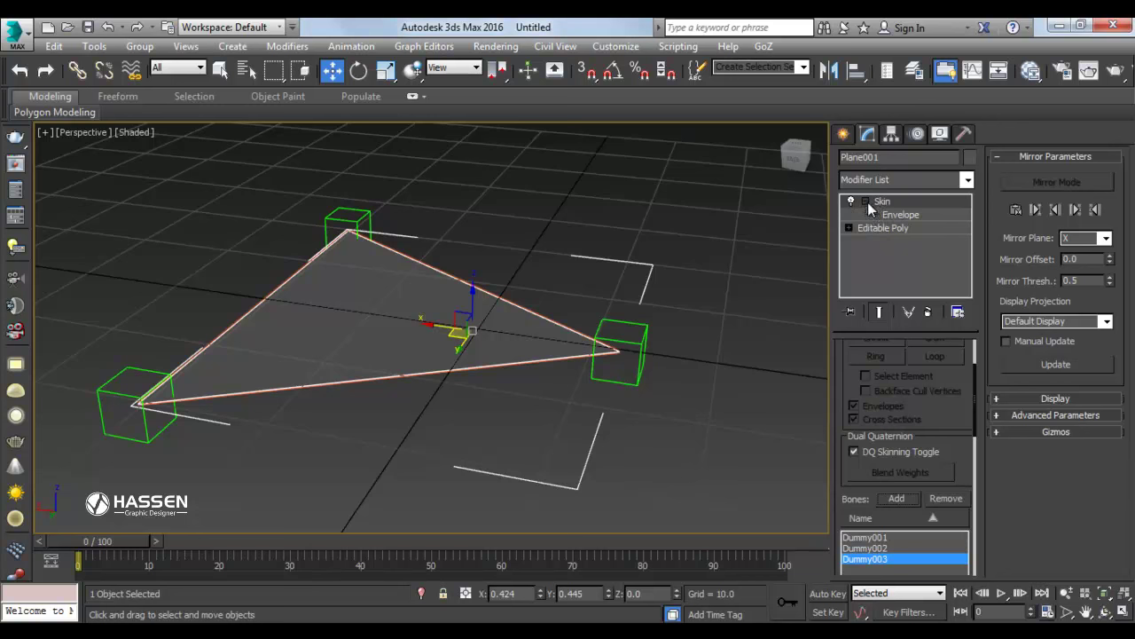
{"action": "left_click", "coordinate": [882, 215]}
{"action": "left_click", "coordinate": [606, 350]}
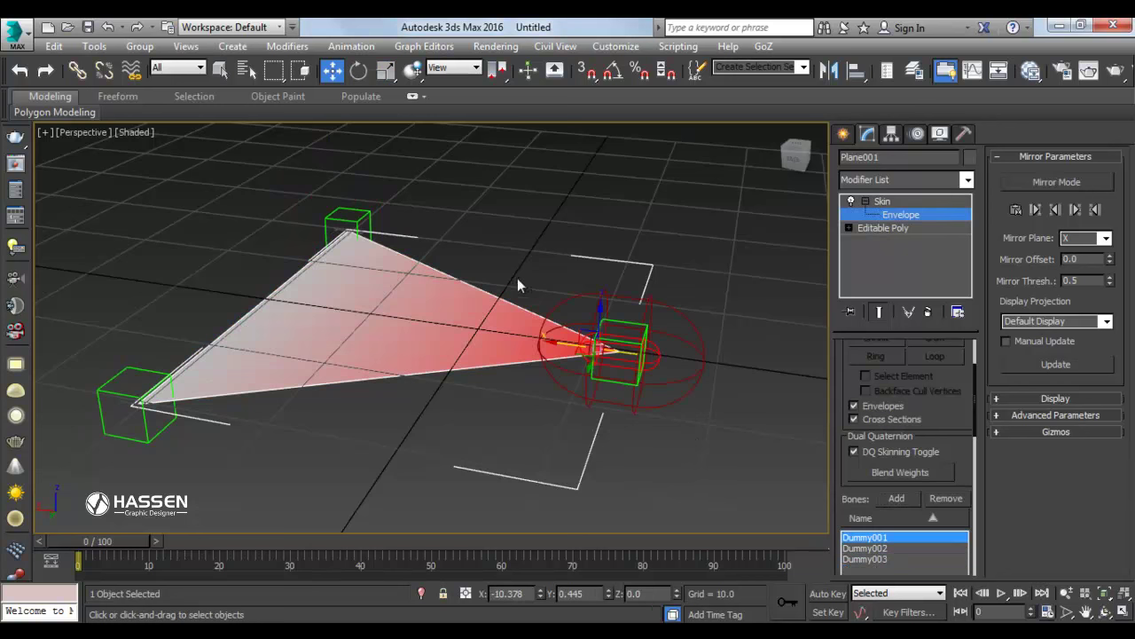
{"action": "left_click", "coordinate": [147, 424]}
{"action": "left_click_drag", "start_coordinate": [422, 323], "coordinate": [422, 323]}
{"action": "mouse_move", "coordinate": [417, 312]}
{"action": "middle_mouse_down", "text": "alt"}
{"action": "mouse_move", "coordinate": [327, 277]}
{"action": "mouse_move", "coordinate": [421, 256]}
{"action": "middle_mouse_up", "text": "alt"}
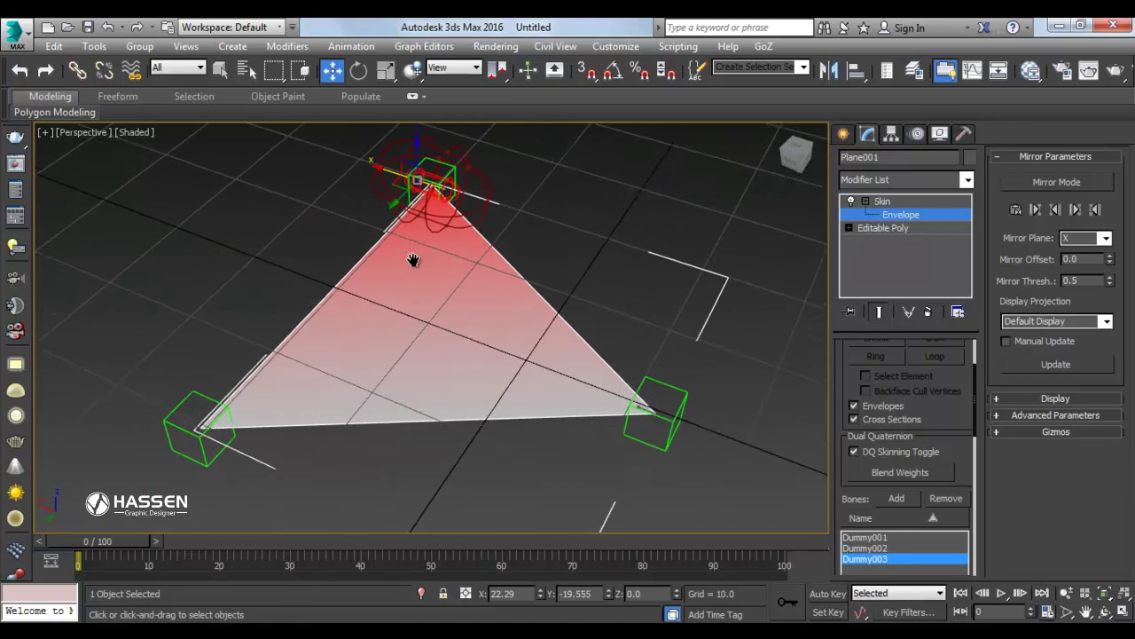
{"action": "left_click", "coordinate": [889, 200]}
Test-lift each of the three dummies to see its triangle corner bend.
{"action": "left_click", "coordinate": [668, 410]}
{"action": "middle_click_drag", "start_coordinate": [667, 410], "coordinate": [680, 402], "text": "alt"}
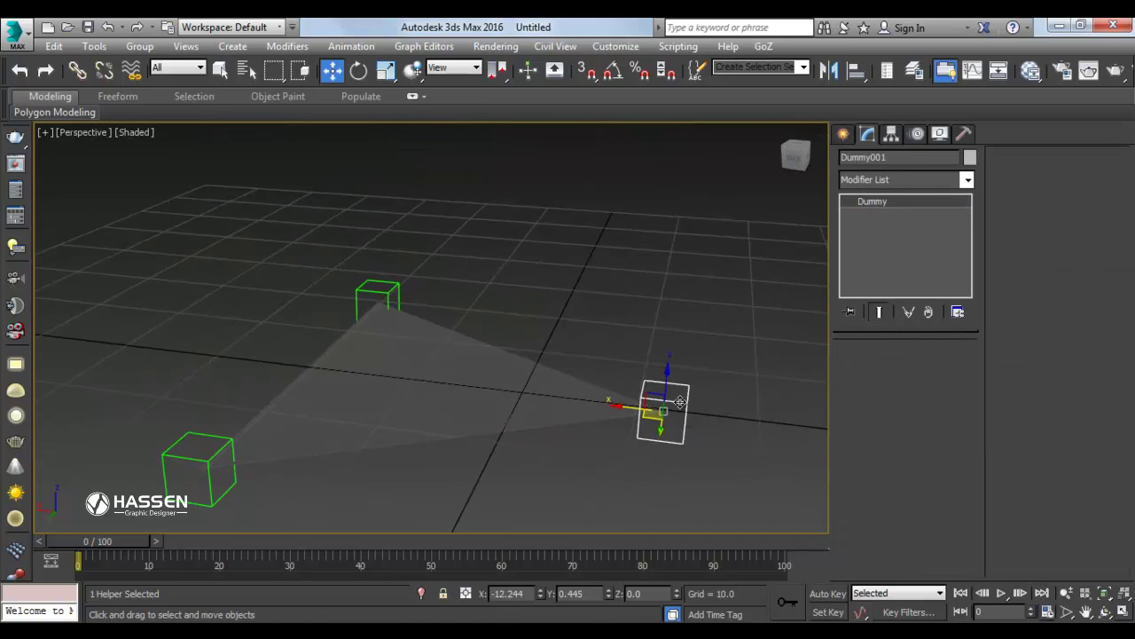
{"action": "left_click_drag", "start_coordinate": [679, 402], "coordinate": [494, 287]}
{"action": "right_click", "coordinate": [443, 289]}
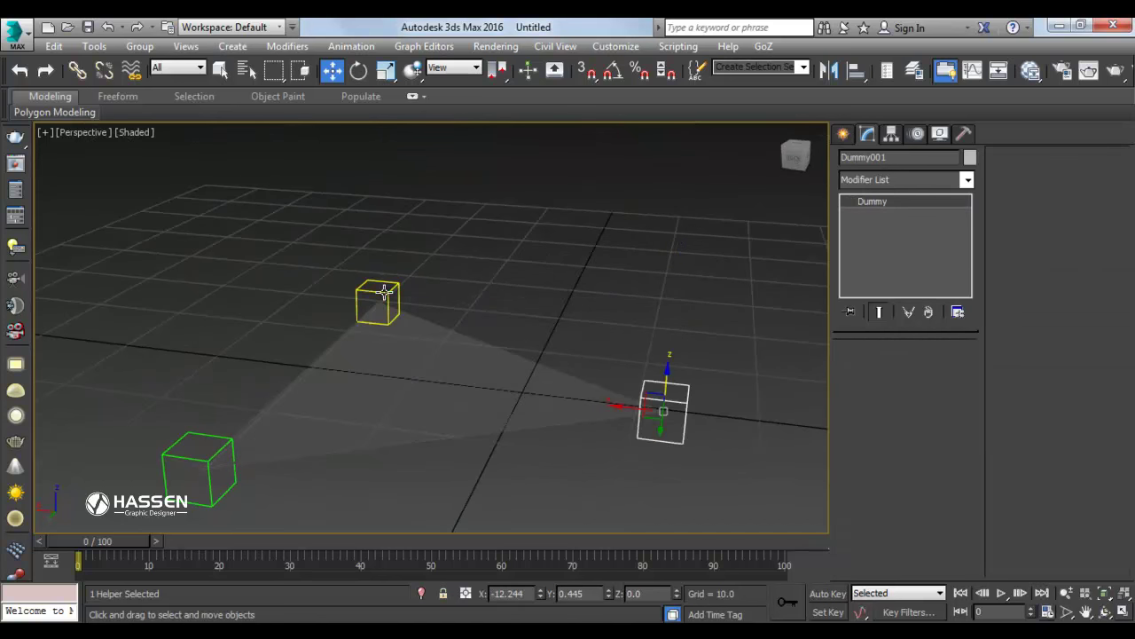
{"action": "left_click", "coordinate": [384, 292]}
{"action": "left_click_drag", "start_coordinate": [379, 273], "coordinate": [378, 222]}
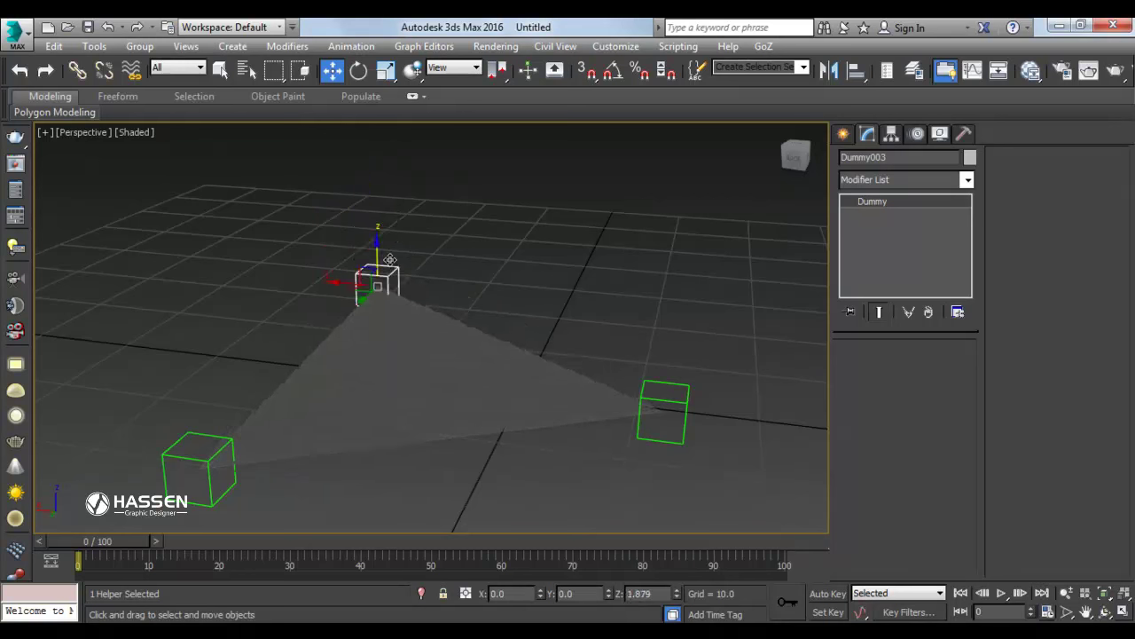
{"action": "right_click", "coordinate": [379, 222]}
{"action": "left_click", "coordinate": [199, 448]}
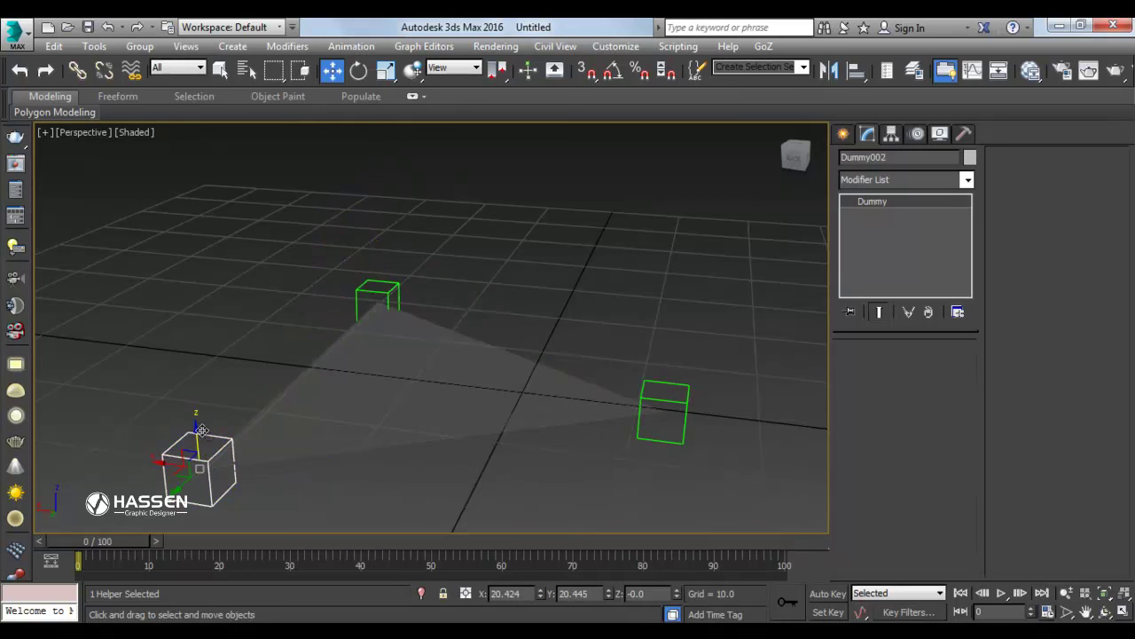
{"action": "mouse_move", "coordinate": [197, 427]}
{"action": "left_mouse_down"}
{"action": "mouse_move", "coordinate": [223, 251]}
{"action": "mouse_move", "coordinate": [249, 193]}
{"action": "mouse_move", "coordinate": [530, 342]}
{"action": "left_mouse_up"}
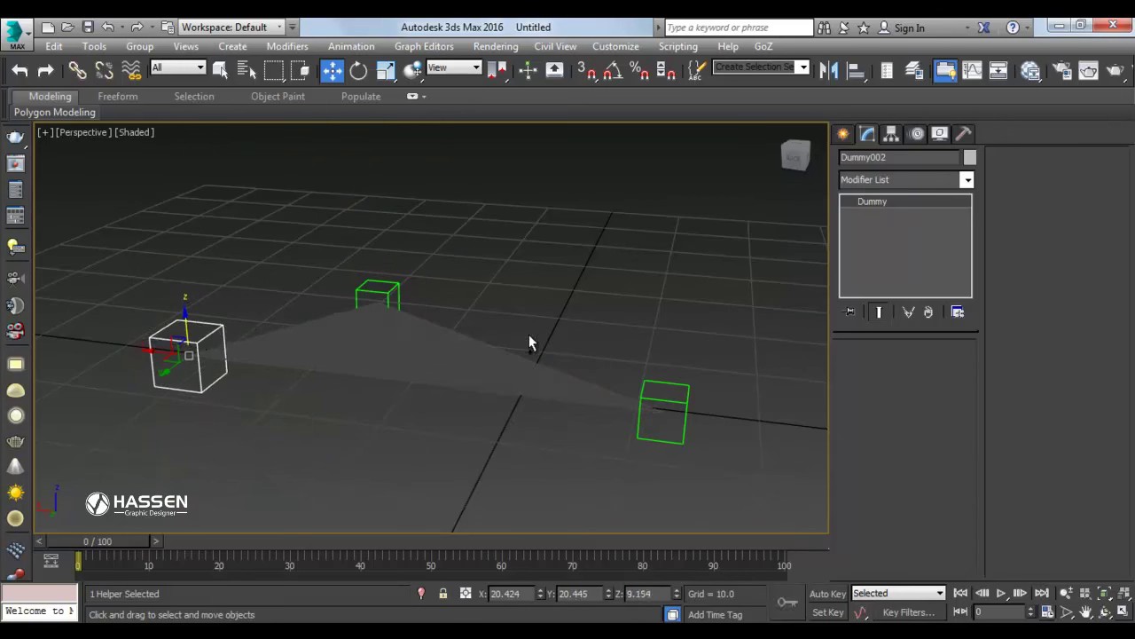
Orbit to a near top-down view and select all three dummies and the triangle.
{"action": "middle_click_drag", "start_coordinate": [530, 343], "coordinate": [568, 277], "text": "alt"}
{"action": "scroll", "coordinate": [567, 271], "scroll_direction": "down", "scroll_amount": 5}
{"action": "mouse_move", "coordinate": [576, 342]}
{"action": "middle_mouse_down", "text": "alt"}
{"action": "mouse_move", "coordinate": [555, 328]}
{"action": "mouse_move", "coordinate": [675, 195]}
{"action": "middle_mouse_up", "text": "alt"}
{"action": "scroll", "coordinate": [557, 335], "scroll_direction": "up", "scroll_amount": 5}
{"action": "left_click_drag", "start_coordinate": [783, 133], "coordinate": [733, 163]}
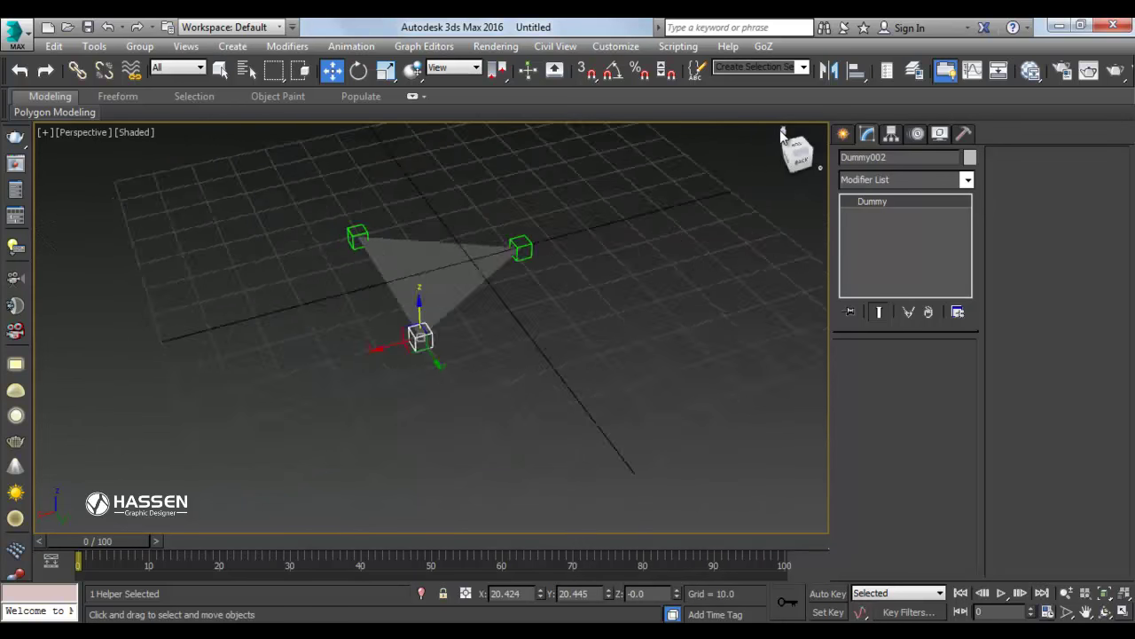
{"action": "mouse_move", "coordinate": [606, 450]}
{"action": "left_mouse_down"}
{"action": "mouse_move", "coordinate": [417, 297]}
{"action": "mouse_move", "coordinate": [715, 355]}
{"action": "left_mouse_up"}
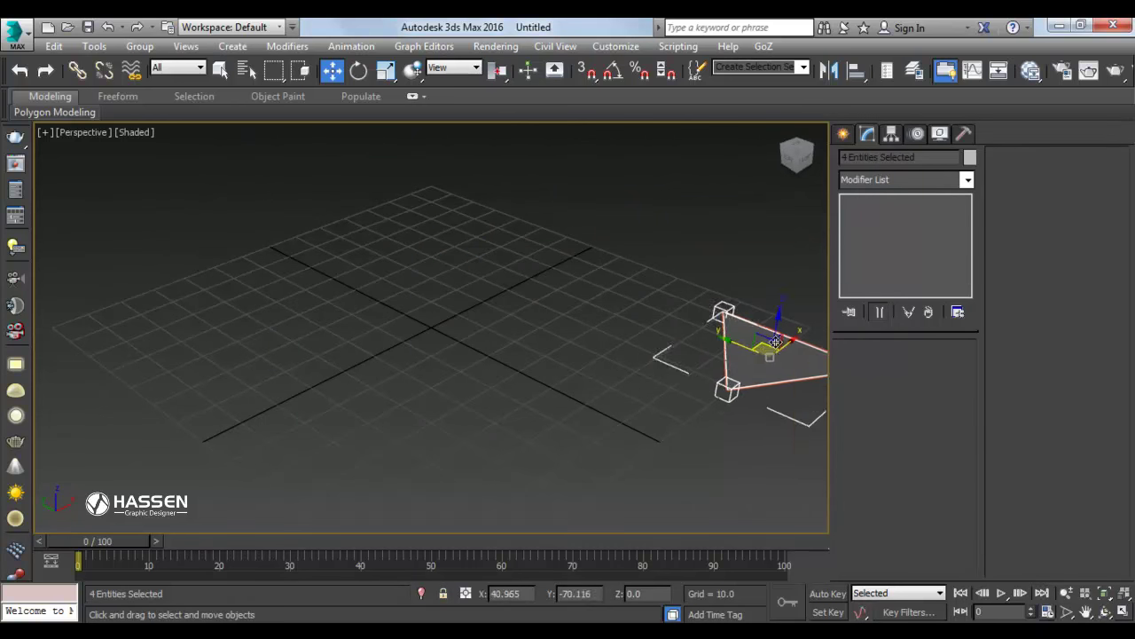
Place a free camera, Camera001, in the scene and select it.
{"action": "left_click", "coordinate": [502, 336]}
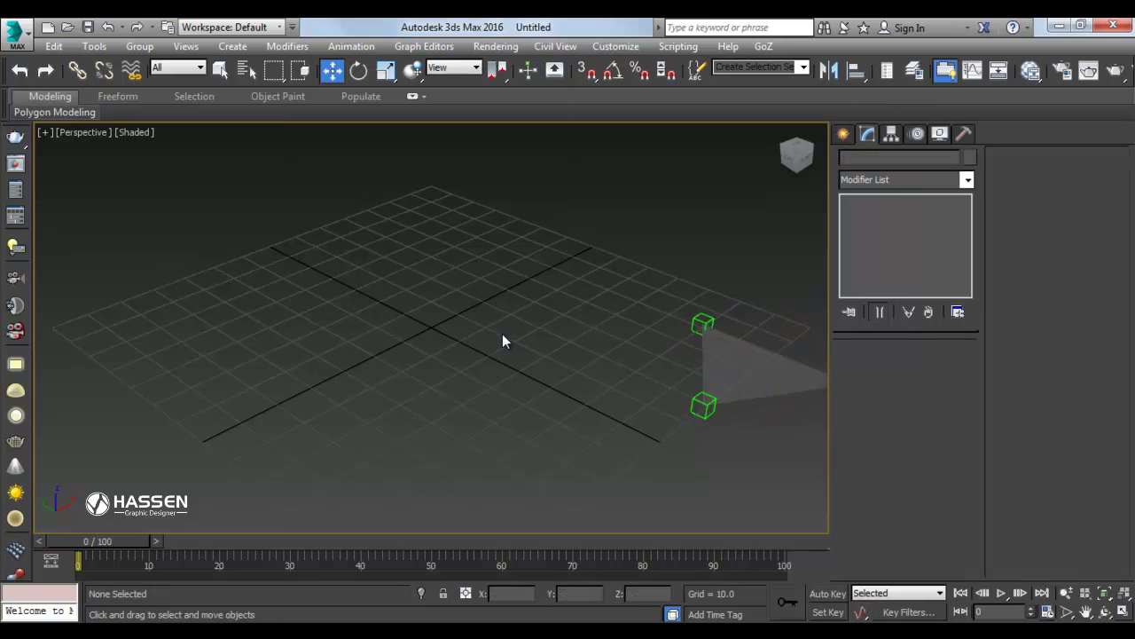
{"action": "left_click", "coordinate": [844, 134]}
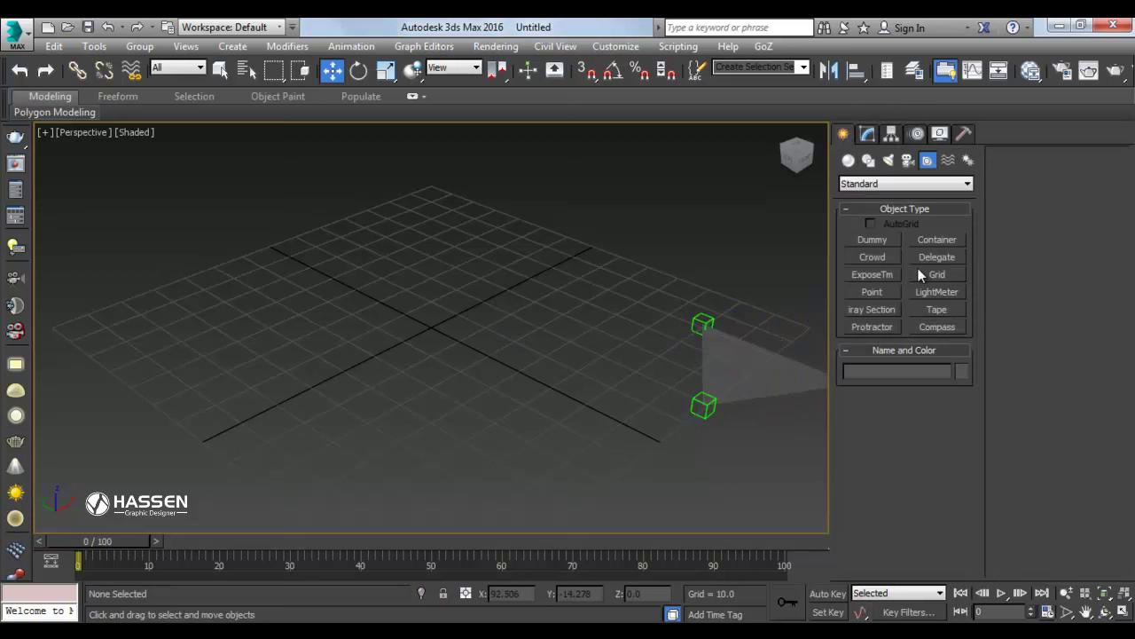
{"action": "left_click", "coordinate": [908, 159]}
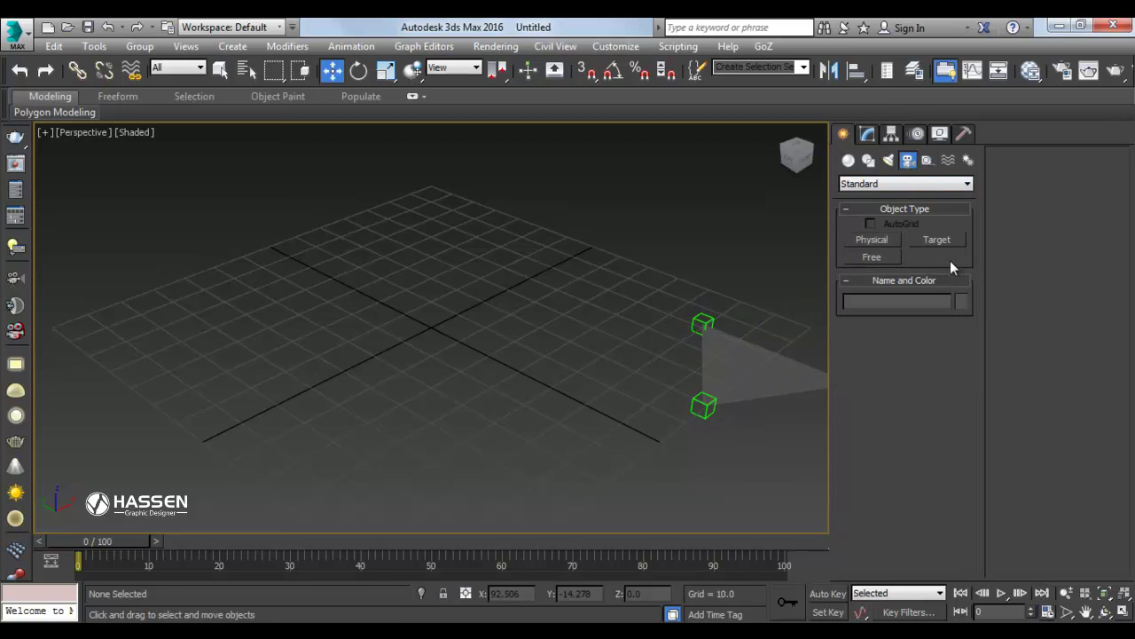
{"action": "left_click", "coordinate": [872, 257]}
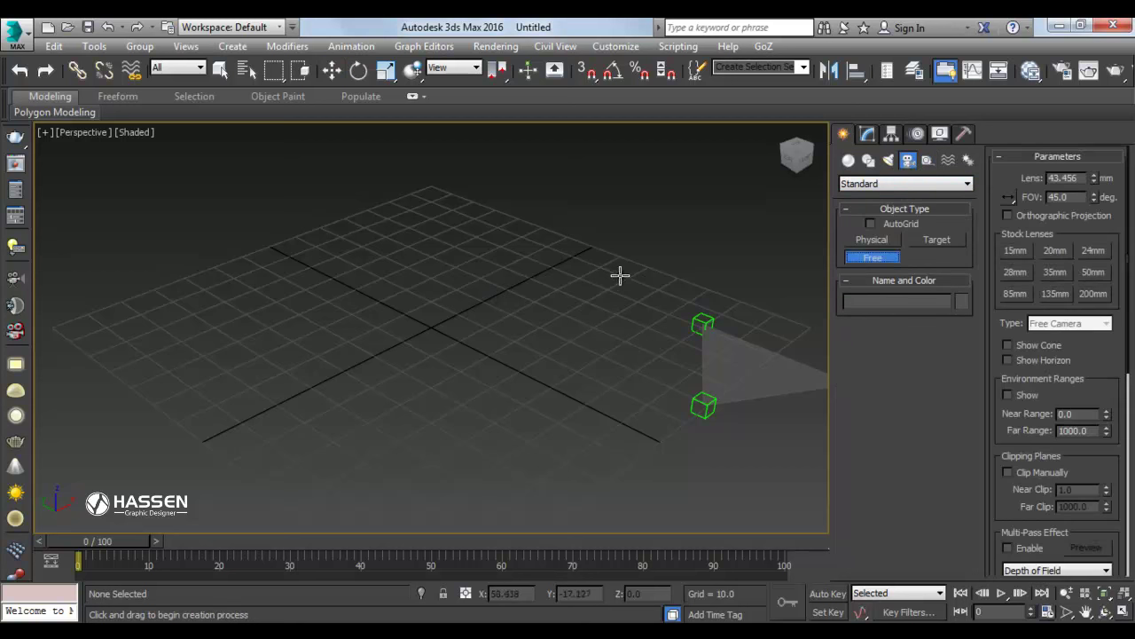
{"action": "left_click", "coordinate": [671, 266]}
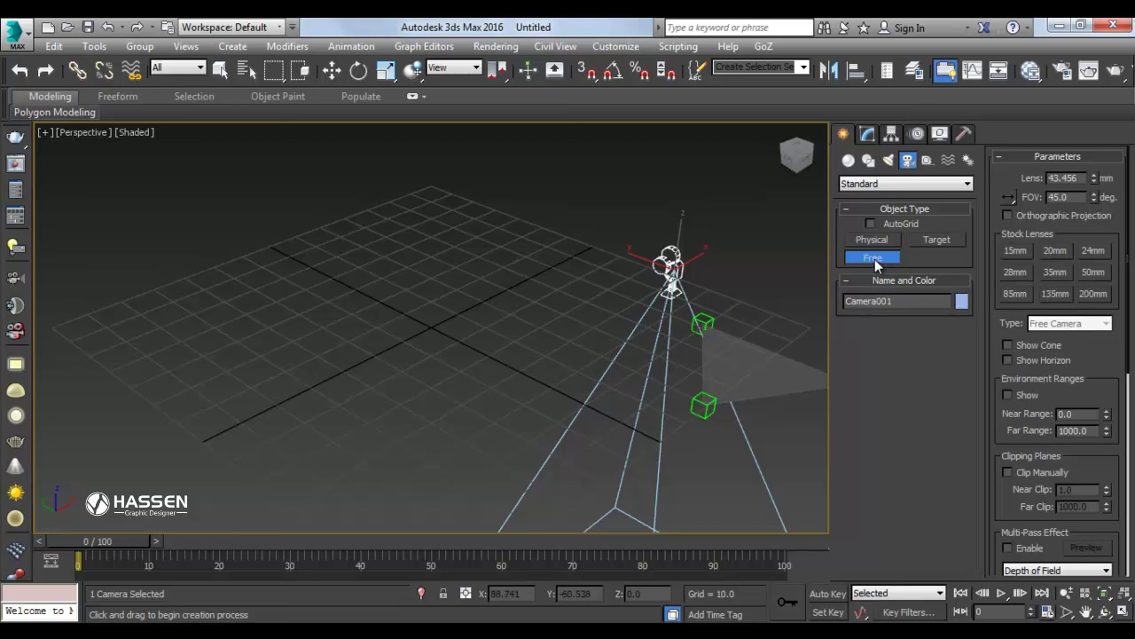
{"action": "key", "text": "w"}
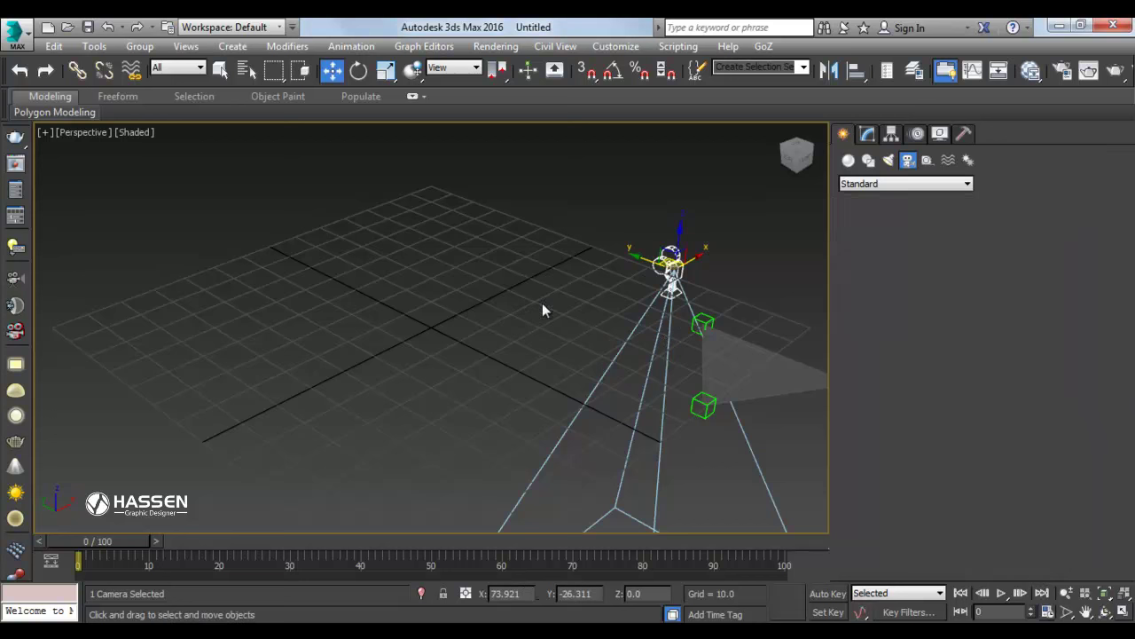
{"action": "left_click", "coordinate": [716, 274]}
{"action": "left_click", "coordinate": [676, 275]}
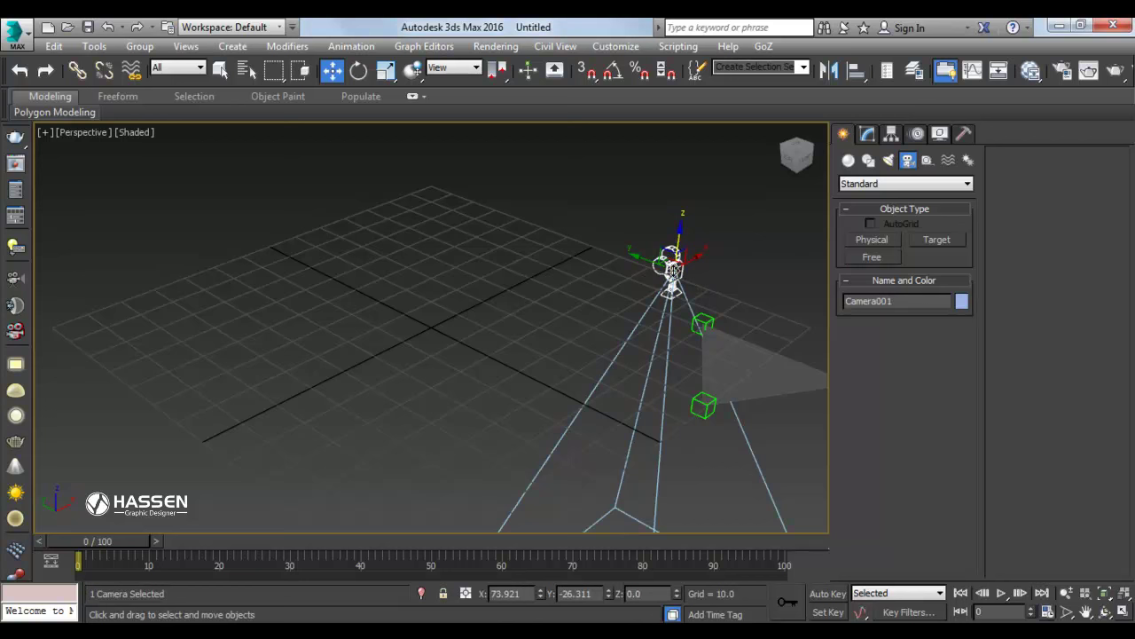
Match Camera001 to the perspective view and switch the viewport to look through it.
{"action": "key", "text": "ctrl+c"}
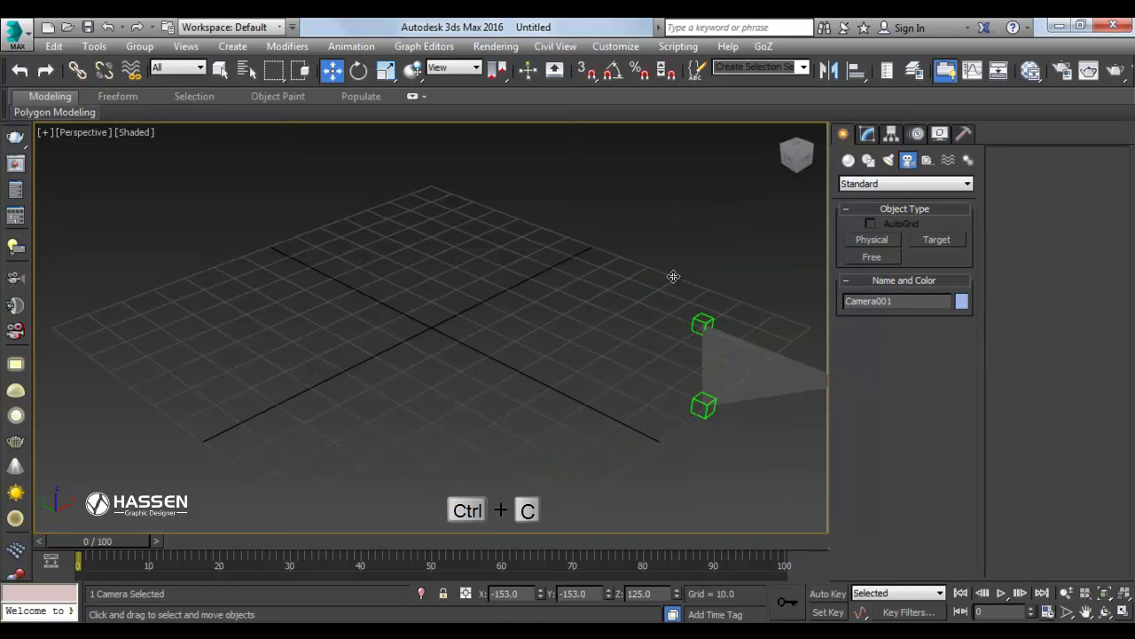
{"action": "scroll", "coordinate": [563, 294], "scroll_direction": "up", "scroll_amount": 2}
{"action": "scroll", "coordinate": [560, 294], "scroll_direction": "down", "scroll_amount": 3}
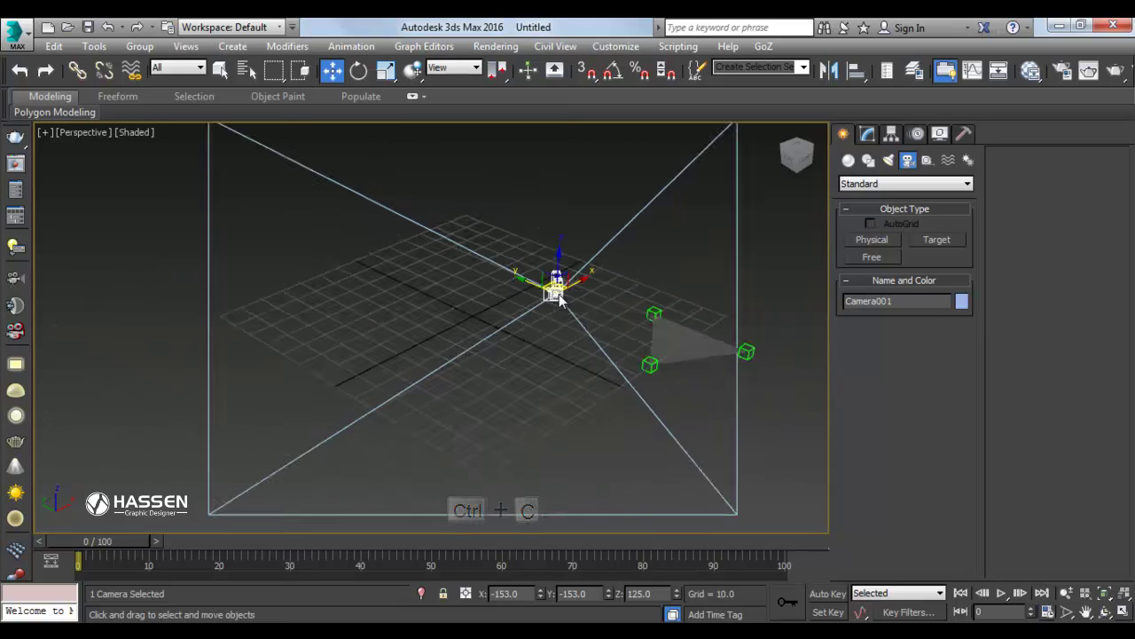
{"action": "scroll", "coordinate": [546, 315], "scroll_direction": "down", "scroll_amount": 3}
{"action": "middle_click_drag", "start_coordinate": [567, 314], "coordinate": [709, 283], "text": "alt"}
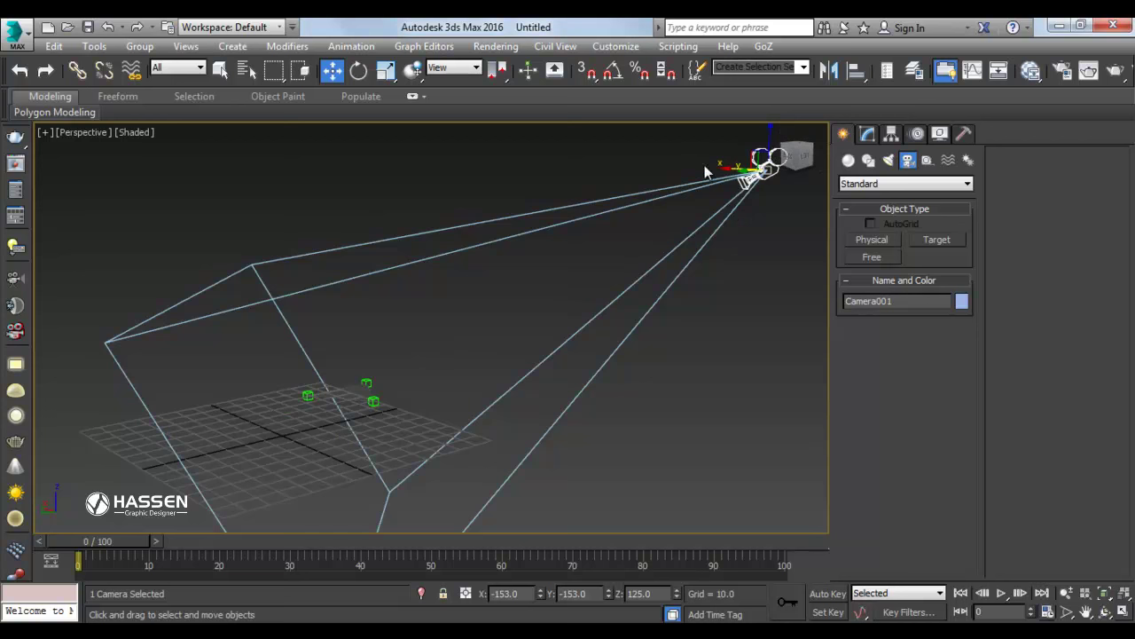
{"action": "middle_click_drag", "start_coordinate": [706, 171], "coordinate": [657, 279], "text": "alt"}
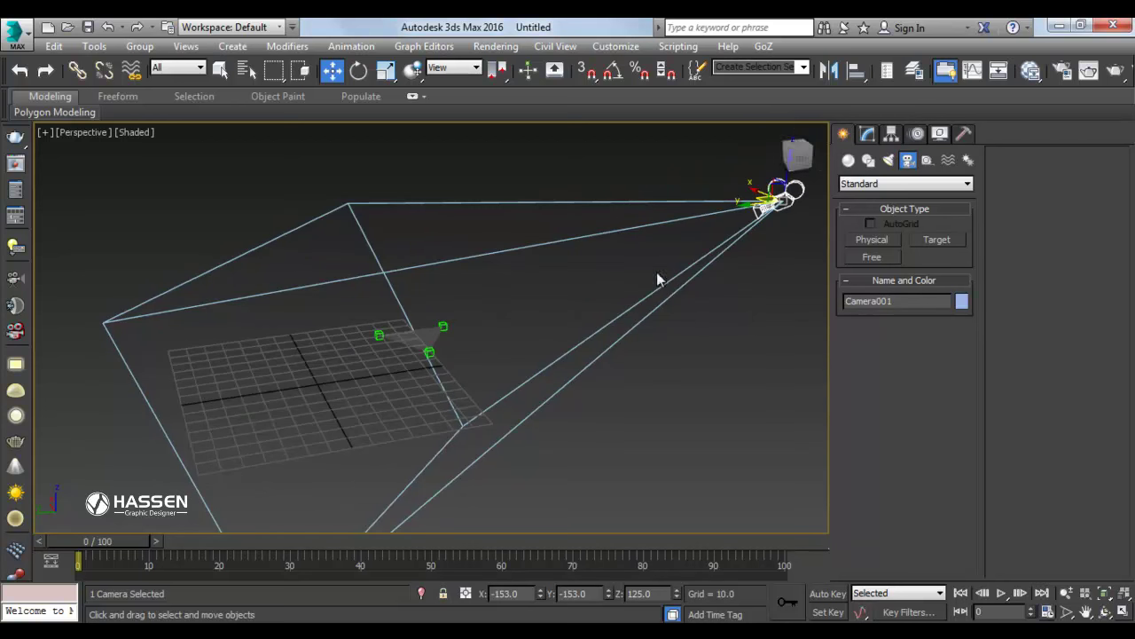
{"action": "mouse_move", "coordinate": [599, 262]}
{"action": "middle_mouse_down", "text": "alt"}
{"action": "mouse_move", "coordinate": [524, 271]}
{"action": "mouse_move", "coordinate": [542, 277]}
{"action": "middle_mouse_up", "text": "alt"}
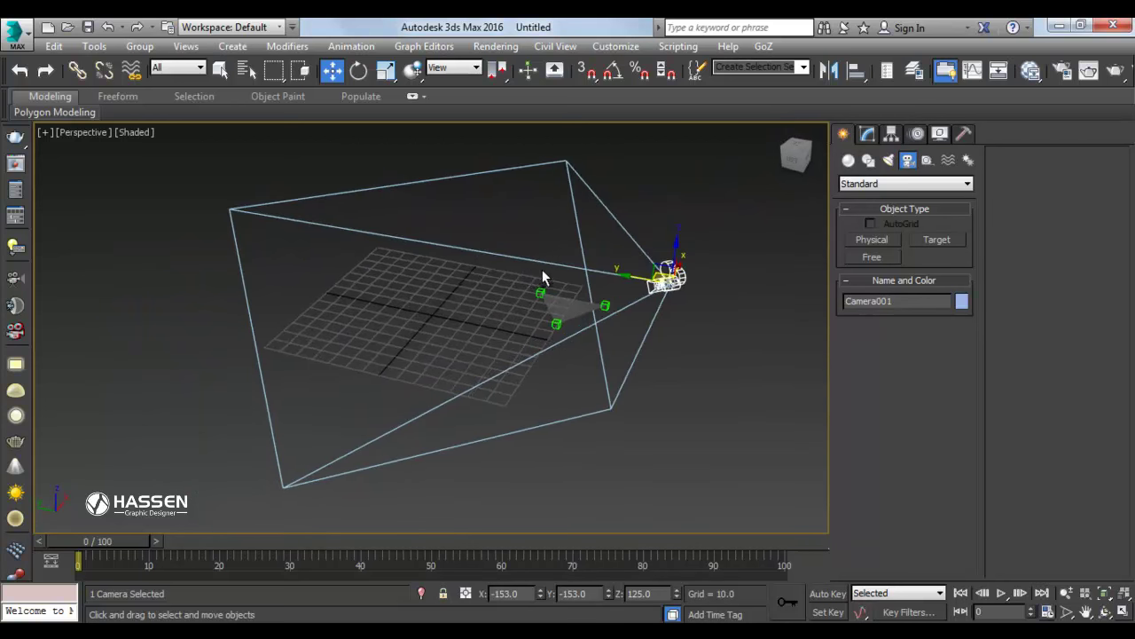
{"action": "key", "text": "c"}
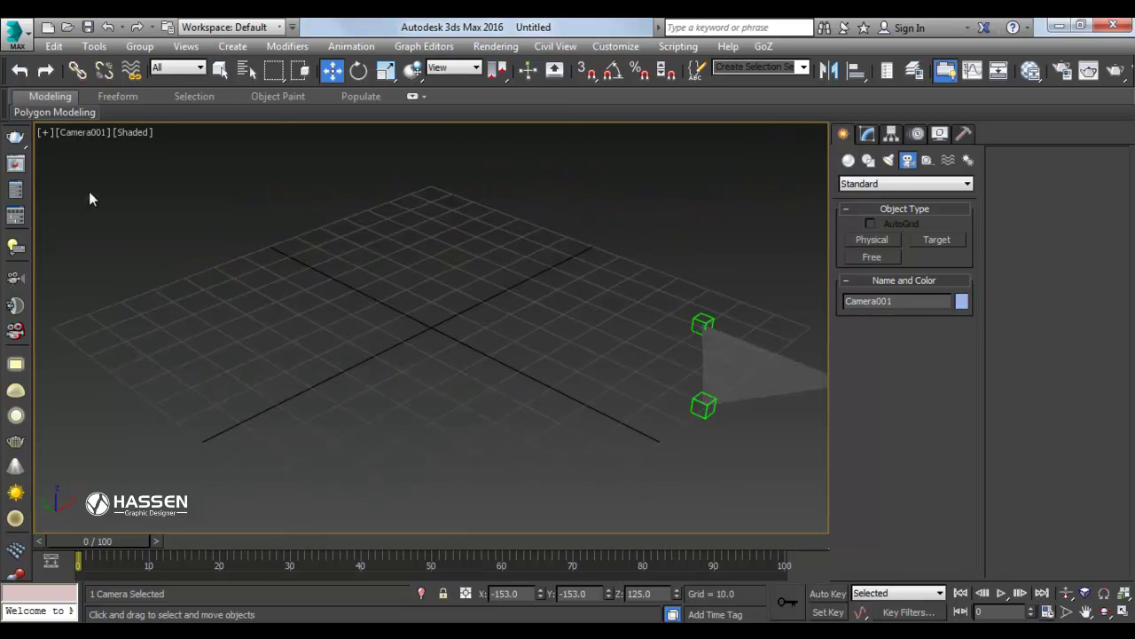
{"action": "left_click", "coordinate": [75, 113]}
{"action": "left_click", "coordinate": [479, 271]}
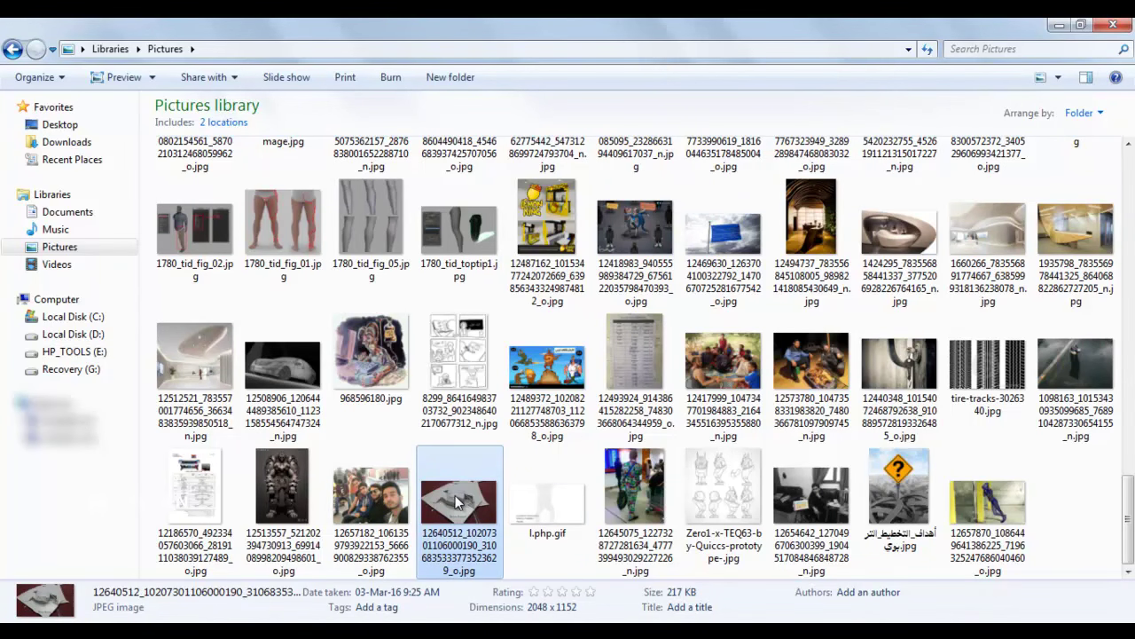
Drag the cardboard model JPG from the Pictures library onto the Camera001 viewport.
{"action": "mouse_move", "coordinate": [457, 502]}
{"action": "left_mouse_down"}
{"action": "mouse_move", "coordinate": [749, 625]}
{"action": "mouse_move", "coordinate": [533, 443]}
{"action": "left_mouse_up"}
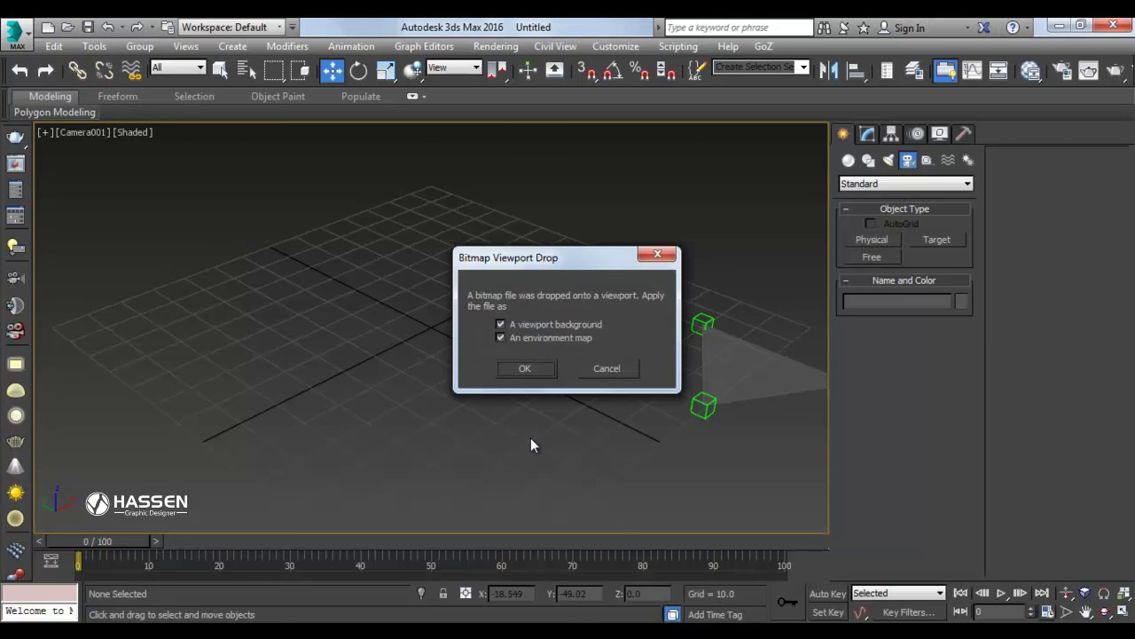
Apply the dropped photo as the Camera001 viewport background only.
{"action": "left_click", "coordinate": [519, 367]}
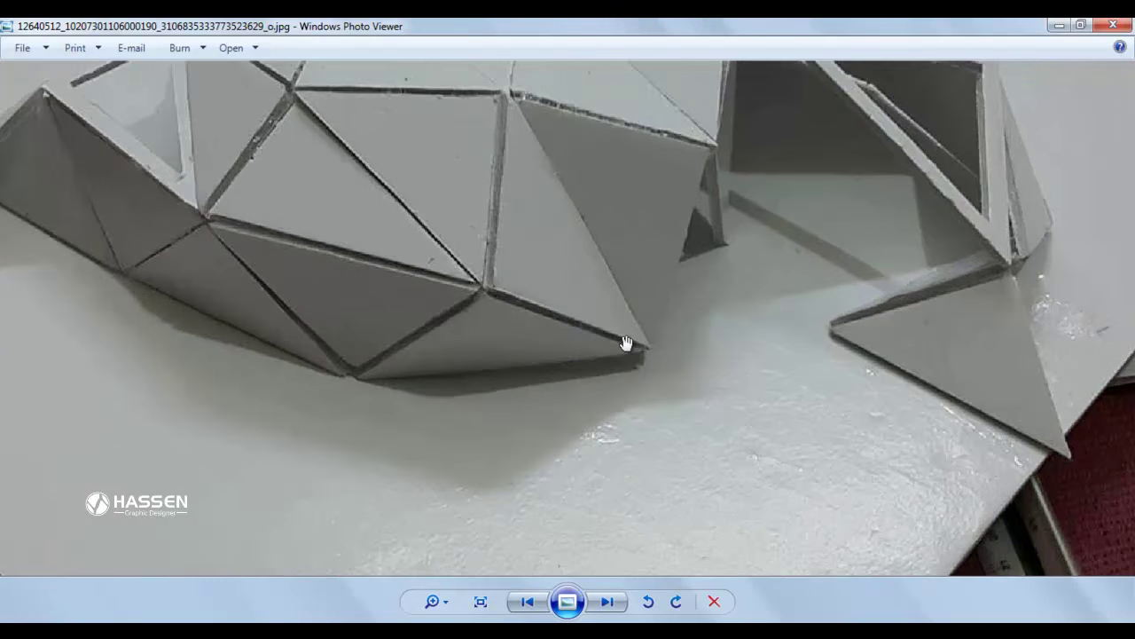
Inspect the cardboard model's fold corners close up in Windows Photo Viewer, then return to 3ds Max.
{"action": "scroll", "coordinate": [628, 345], "scroll_direction": "up", "scroll_amount": 2}
{"action": "left_click_drag", "start_coordinate": [636, 371], "coordinate": [704, 363]}
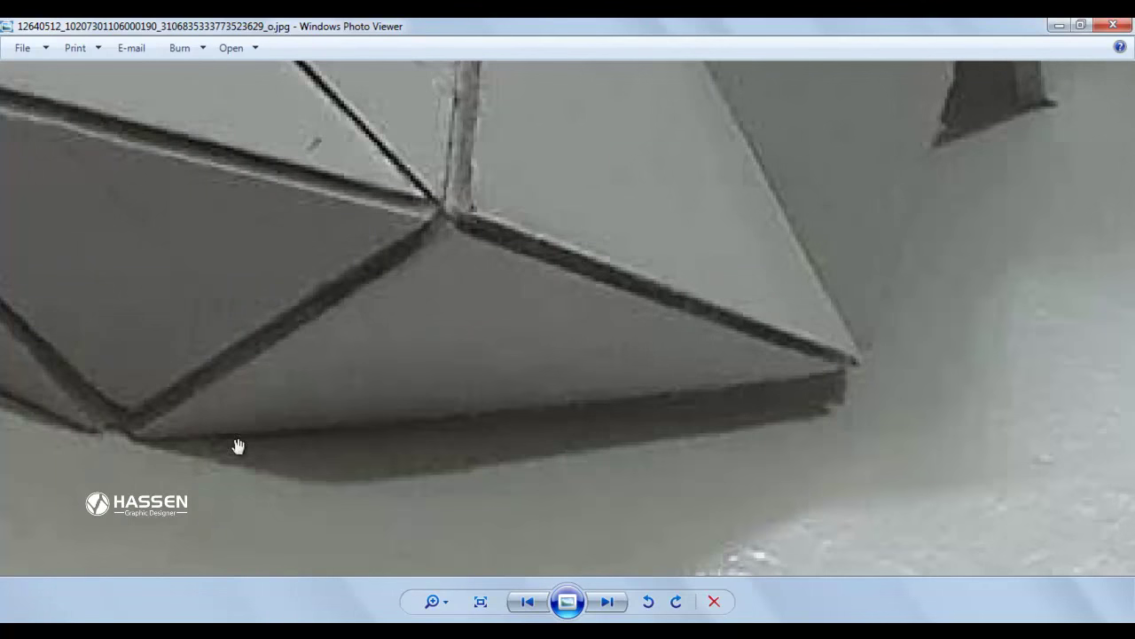
{"action": "scroll", "coordinate": [483, 224], "scroll_direction": "down", "scroll_amount": 1}
{"action": "scroll", "coordinate": [689, 310], "scroll_direction": "down", "scroll_amount": 1}
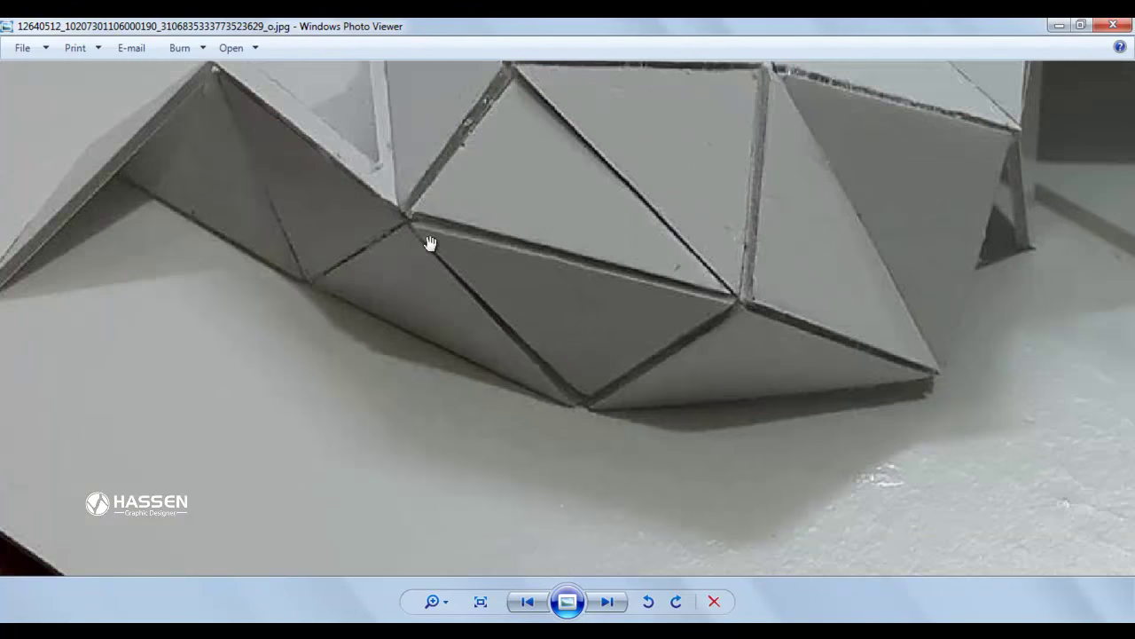
{"action": "left_click_drag", "start_coordinate": [212, 93], "coordinate": [242, 142]}
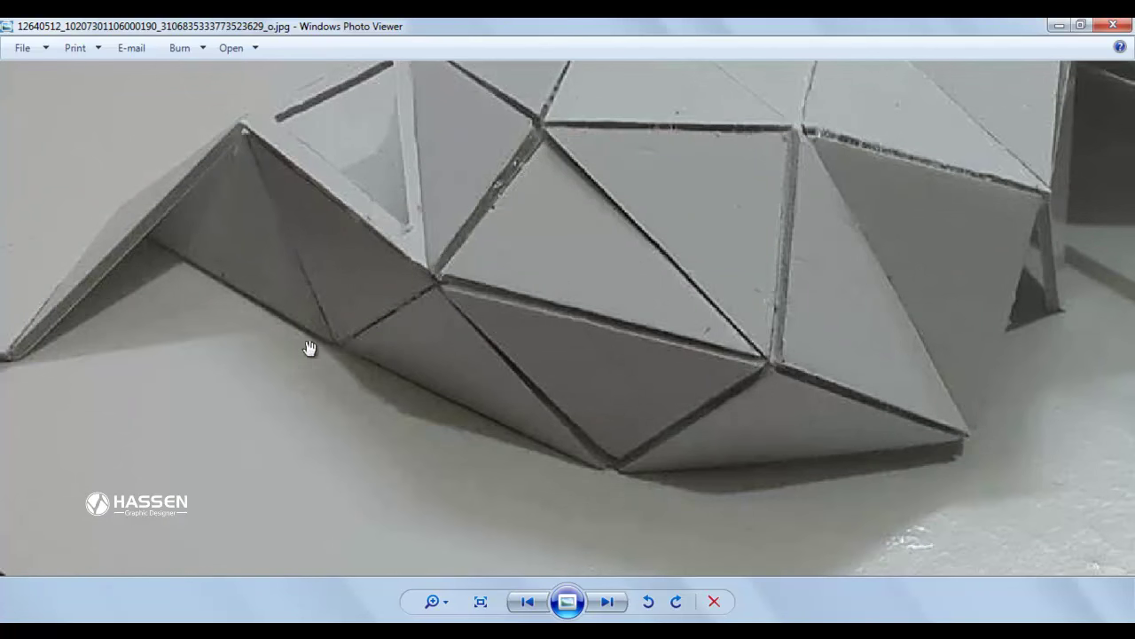
{"action": "scroll", "coordinate": [264, 322], "scroll_direction": "down", "scroll_amount": 2}
{"action": "scroll", "coordinate": [505, 298], "scroll_direction": "down", "scroll_amount": 3}
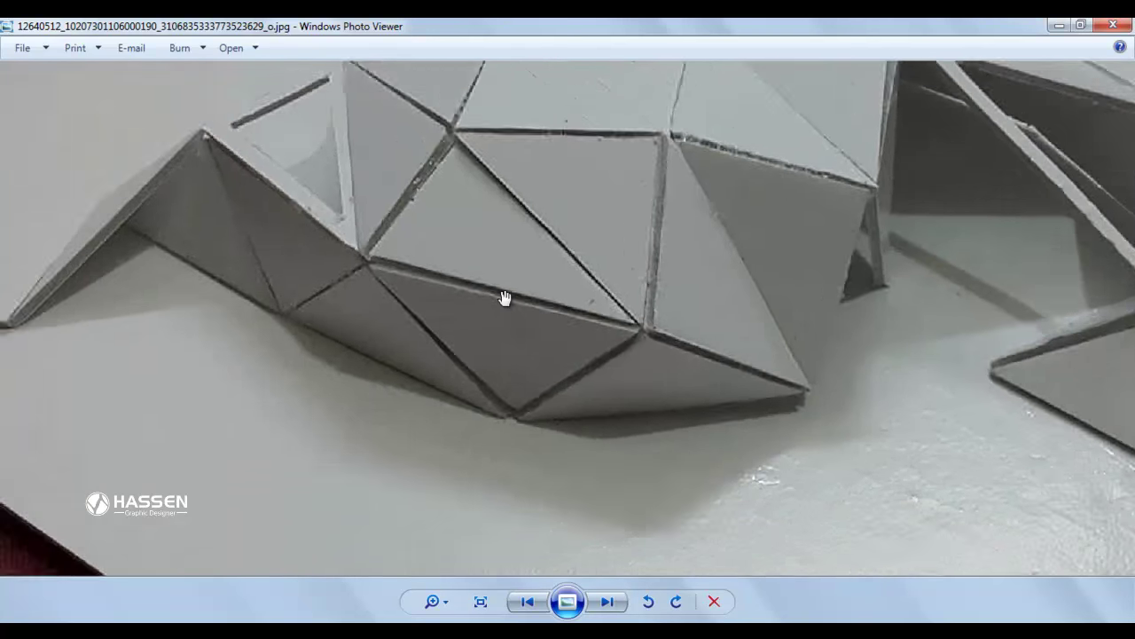
{"action": "scroll", "coordinate": [533, 328], "scroll_direction": "down", "scroll_amount": 2}
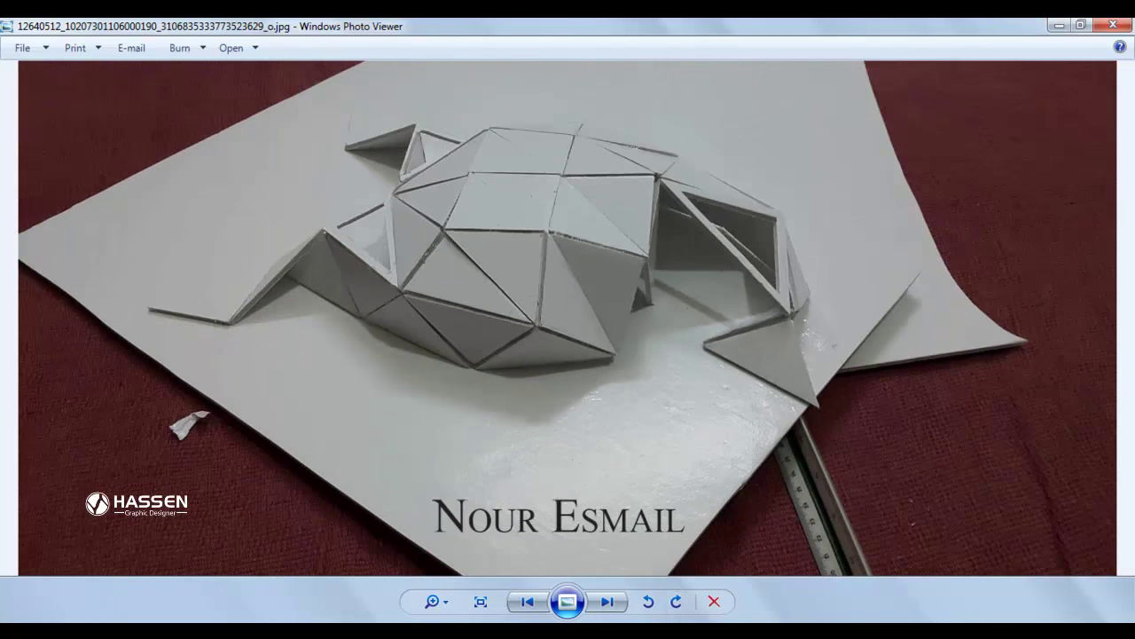
{"action": "left_click", "coordinate": [704, 618]}
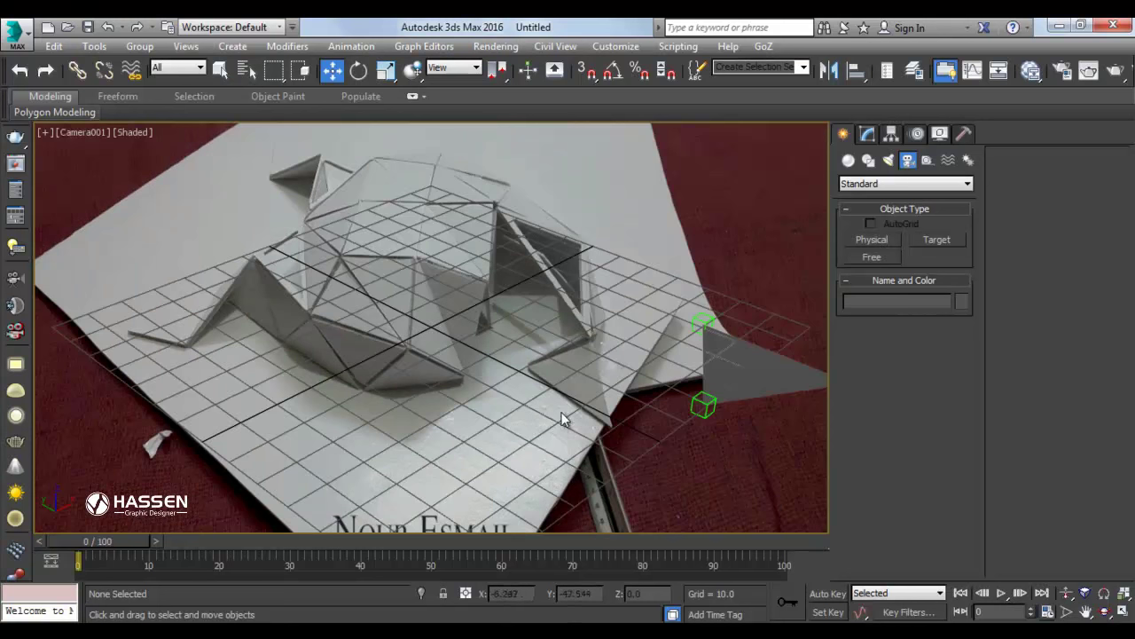
Create a size-20 Point001 helper on the grid near X -11.99, Y -35.449, then deselect it.
{"action": "left_click", "coordinate": [928, 160]}
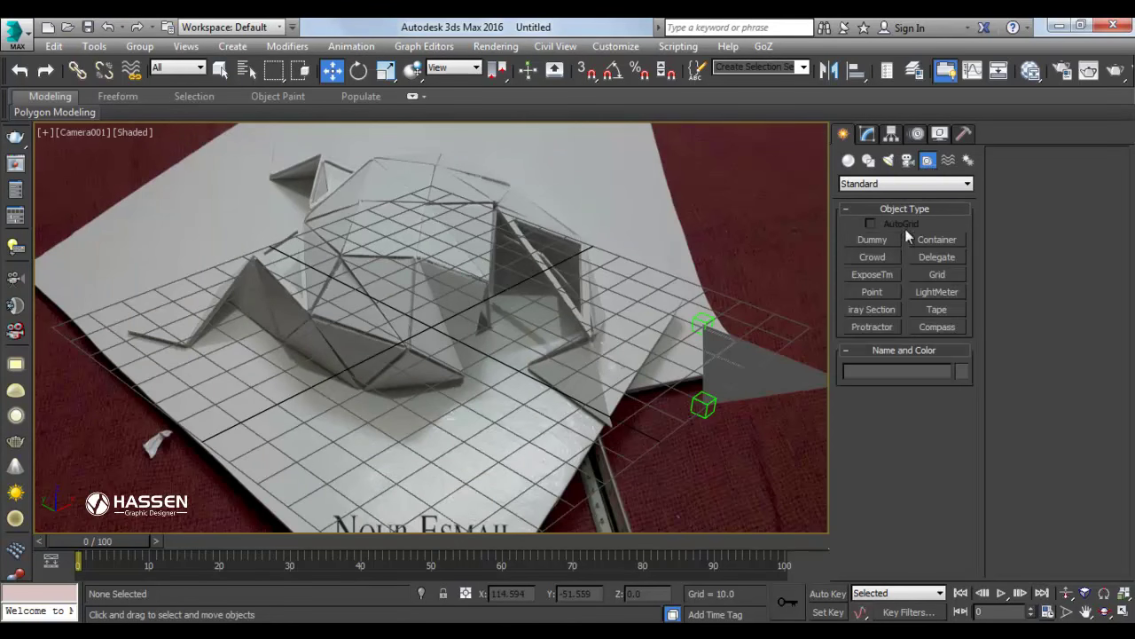
{"action": "left_click", "coordinate": [875, 291]}
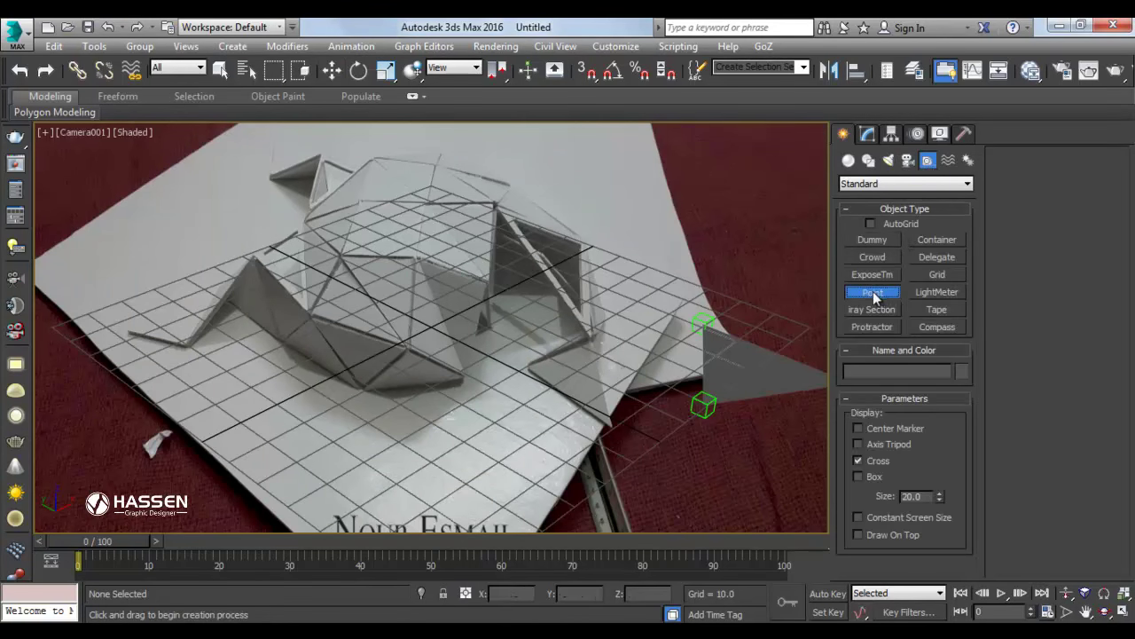
{"action": "left_click", "coordinate": [504, 390]}
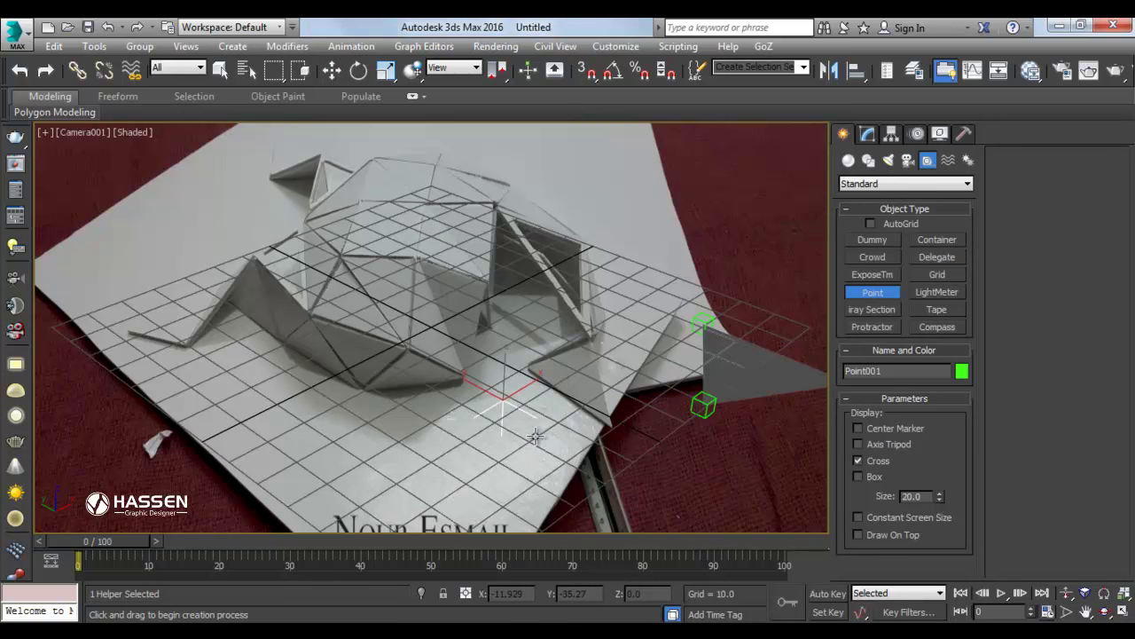
{"action": "key", "text": "w"}
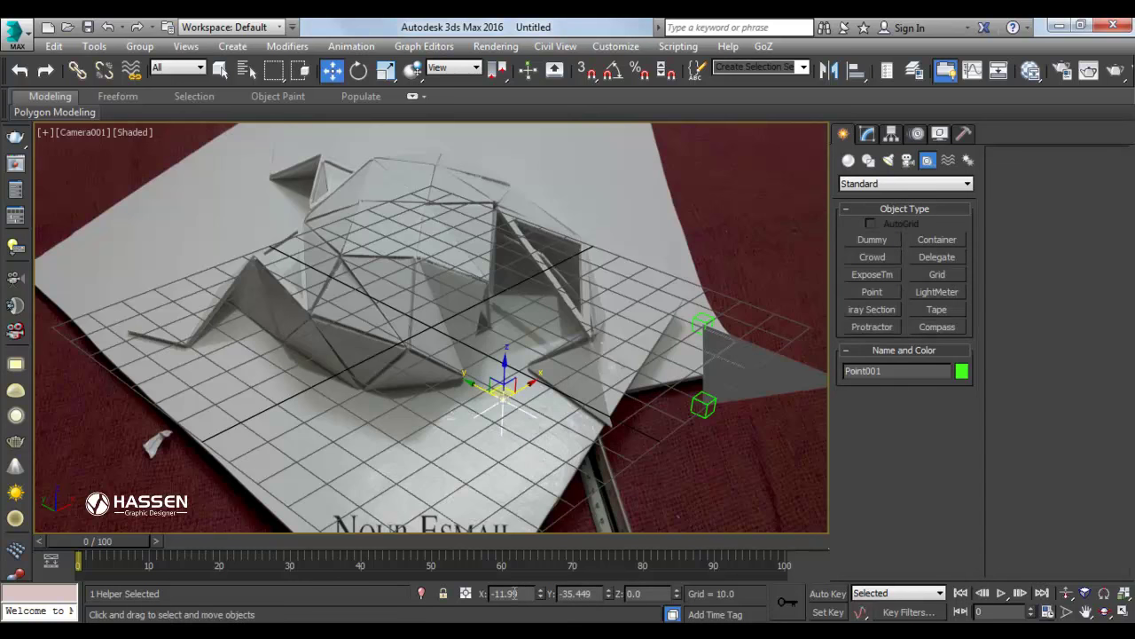
{"action": "left_click_drag", "start_coordinate": [588, 594], "coordinate": [561, 592]}
{"action": "left_click_drag", "start_coordinate": [660, 596], "coordinate": [497, 592]}
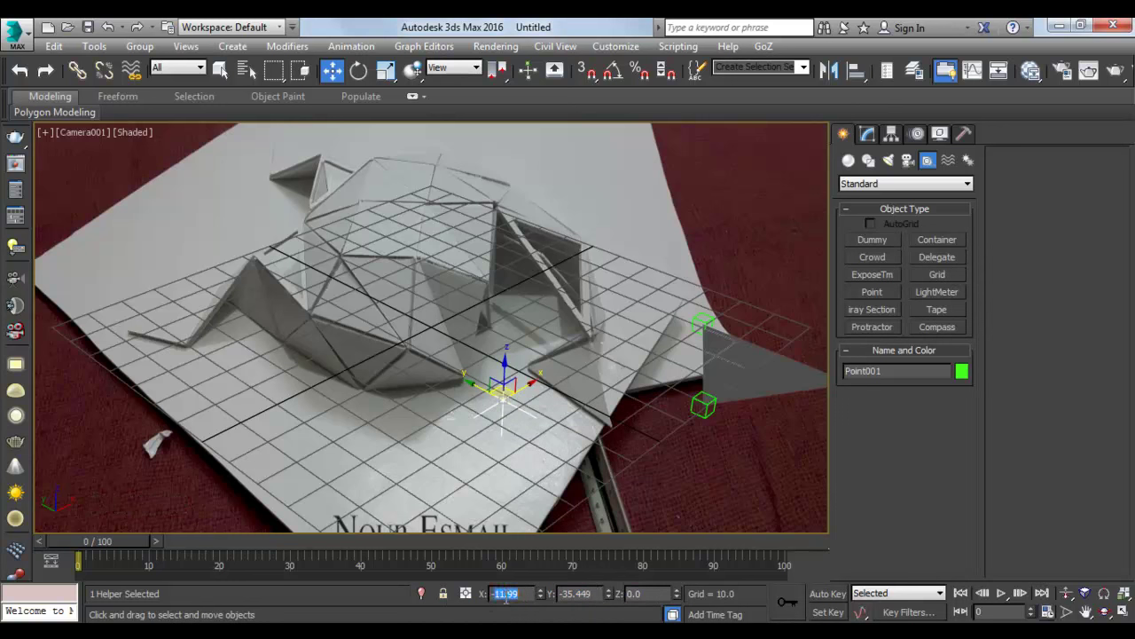
{"action": "left_click", "coordinate": [490, 461]}
{"action": "left_click", "coordinate": [501, 400]}
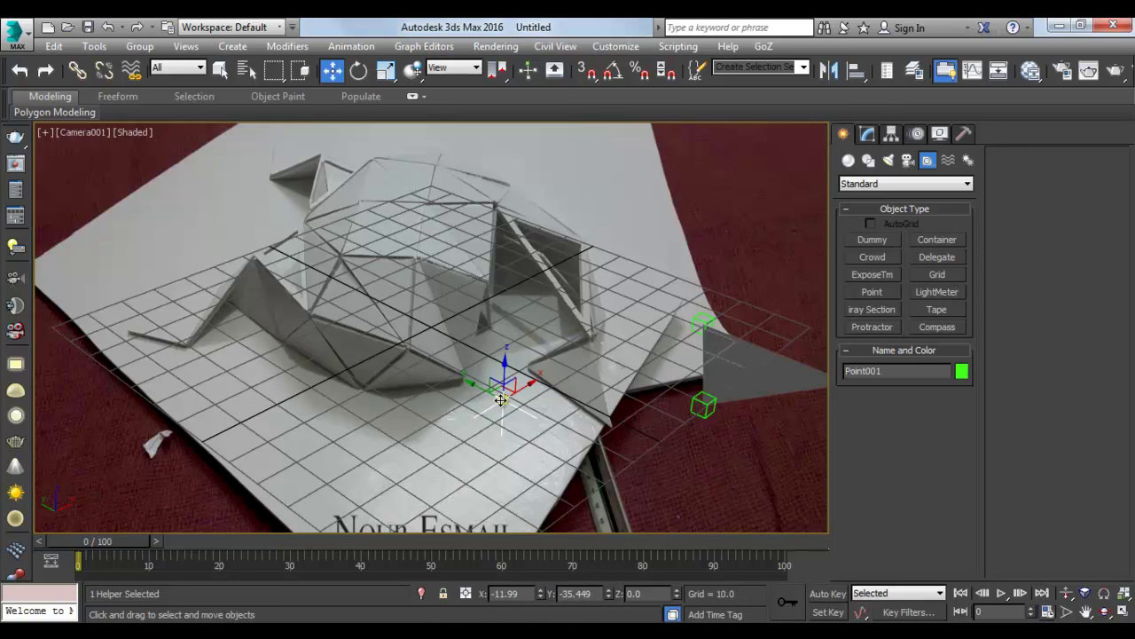
{"action": "left_click", "coordinate": [463, 385]}
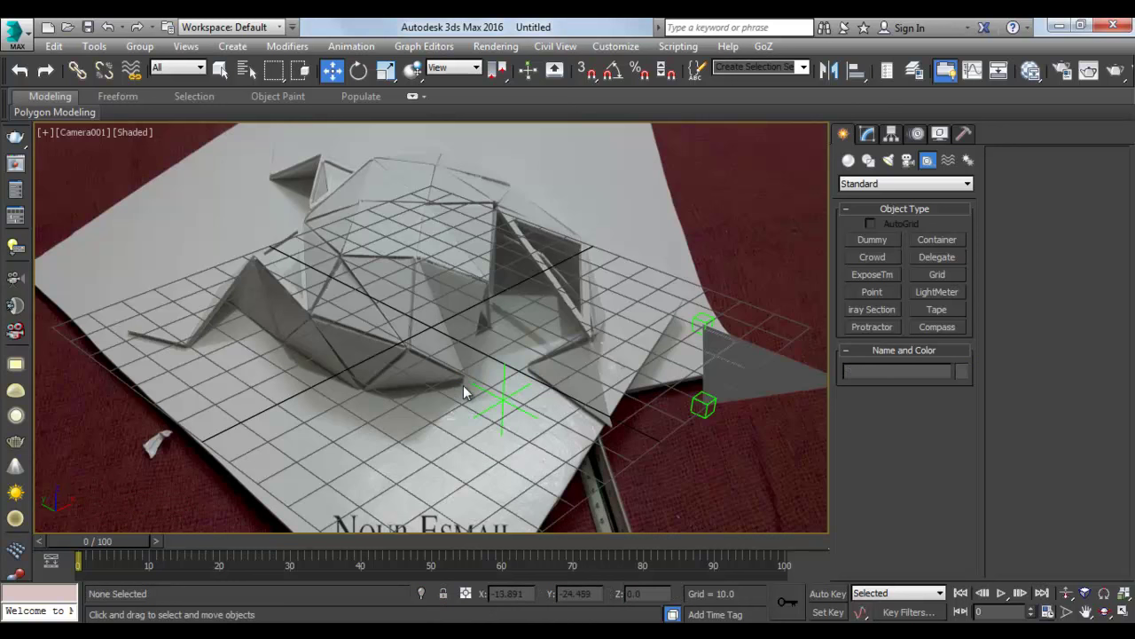
Orbit Camera001 to realign the grid with the photographed board.
{"action": "left_click", "coordinate": [1104, 612]}
{"action": "mouse_move", "coordinate": [357, 409]}
{"action": "left_mouse_down"}
{"action": "mouse_move", "coordinate": [299, 334]}
{"action": "mouse_move", "coordinate": [347, 382]}
{"action": "mouse_move", "coordinate": [343, 325]}
{"action": "mouse_move", "coordinate": [392, 349]}
{"action": "left_mouse_up"}
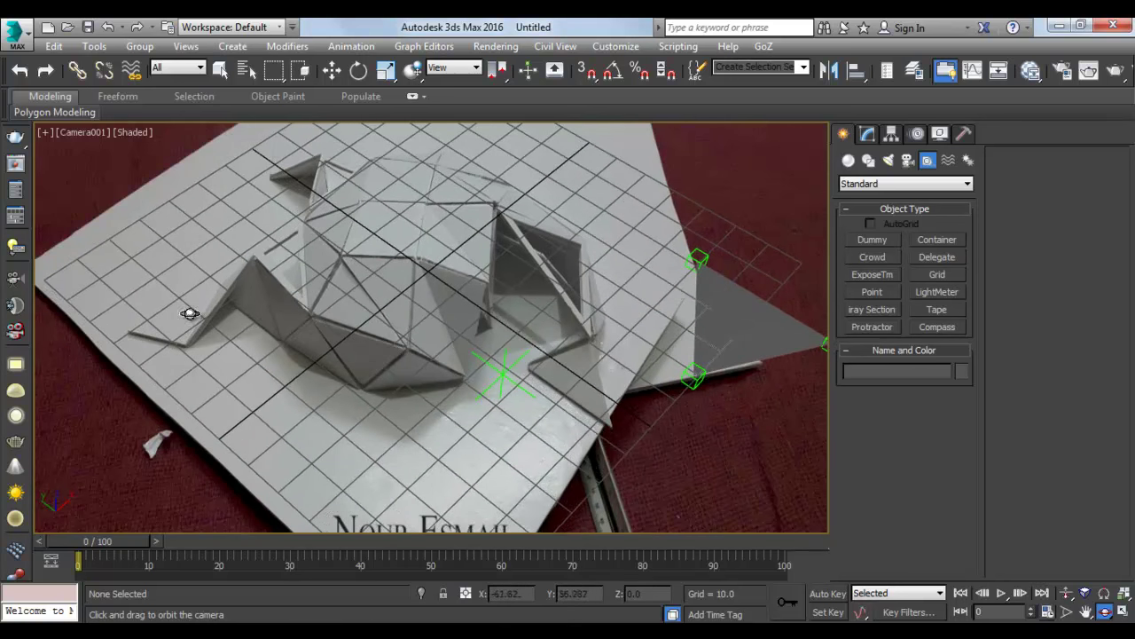
{"action": "left_click_drag", "start_coordinate": [275, 335], "coordinate": [268, 331]}
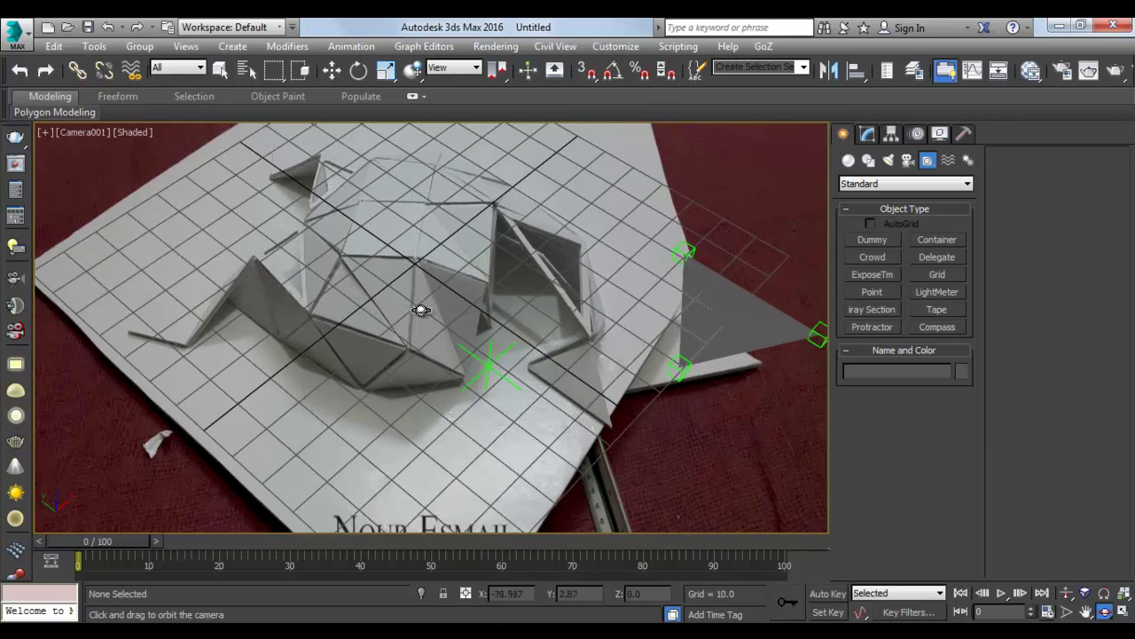
Turn on 2D Pan Zoom Mode and zoom out to frame the whole photo.
{"action": "left_click", "coordinate": [47, 134]}
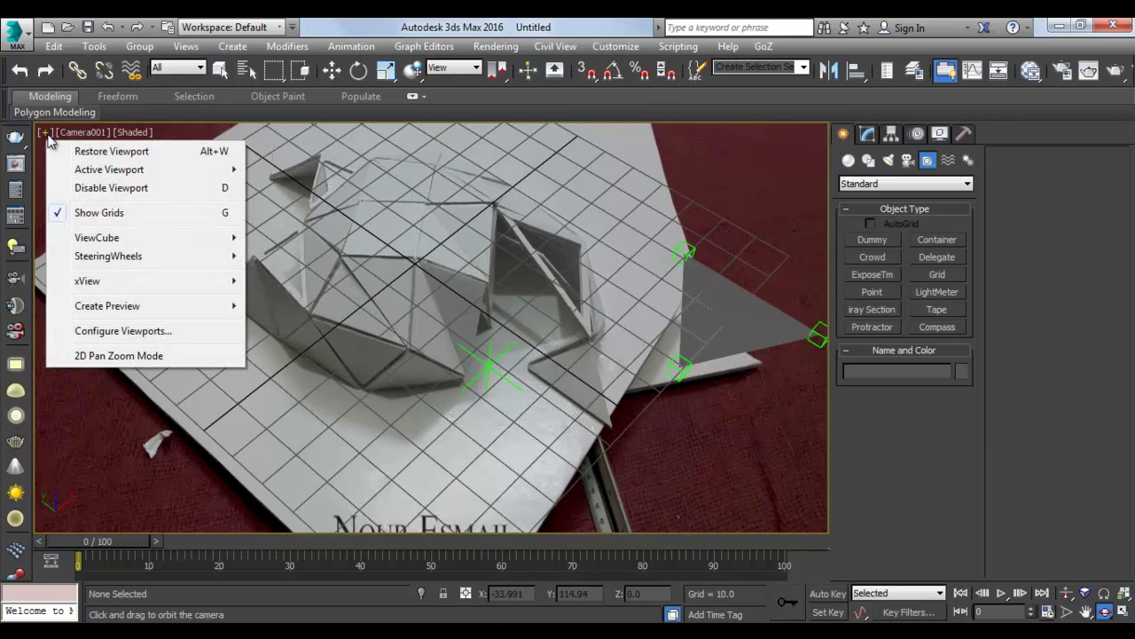
{"action": "left_click", "coordinate": [84, 357]}
{"action": "scroll", "coordinate": [393, 344], "scroll_direction": "down", "scroll_amount": 3}
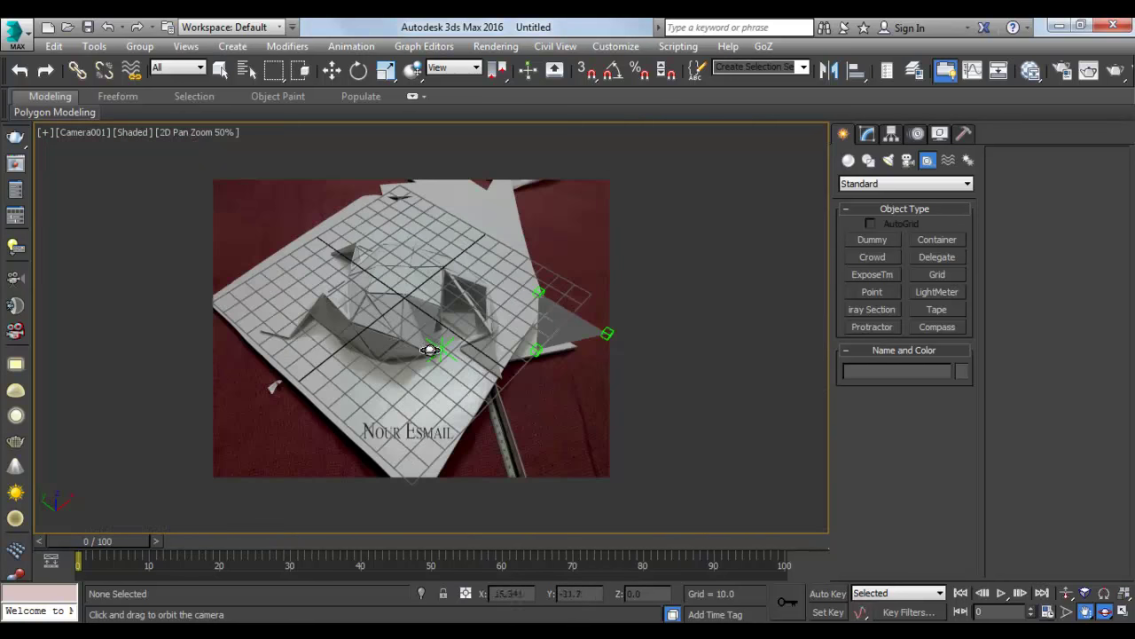
{"action": "left_click_drag", "start_coordinate": [458, 348], "coordinate": [456, 349]}
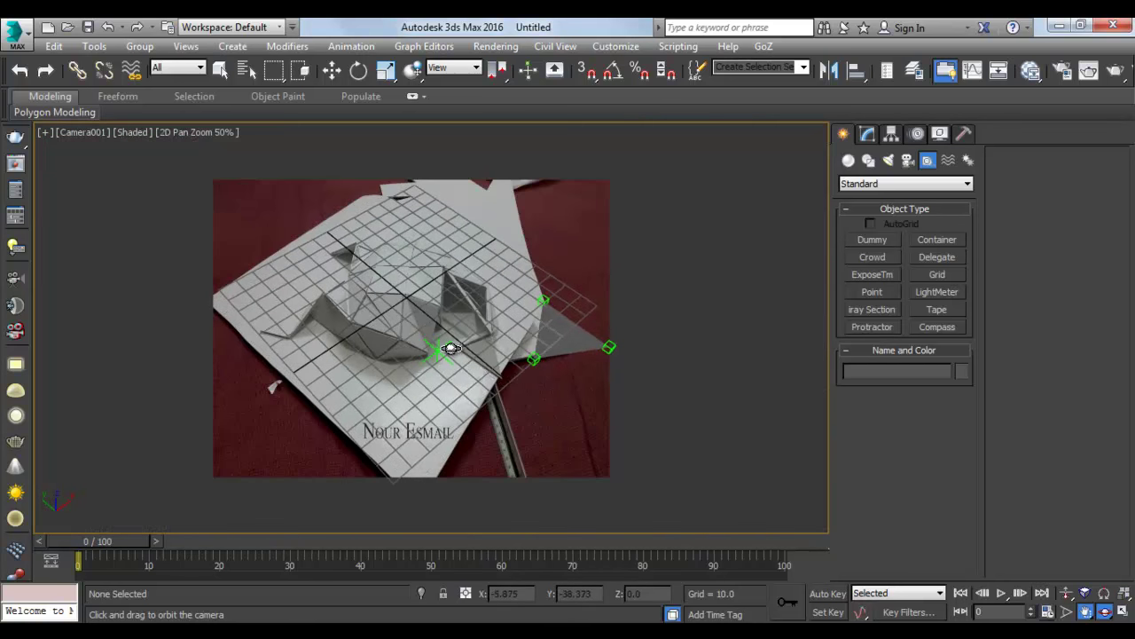
Start the Perspective Match utility, browsing the More utilities list without choosing one.
{"action": "key", "text": "w"}
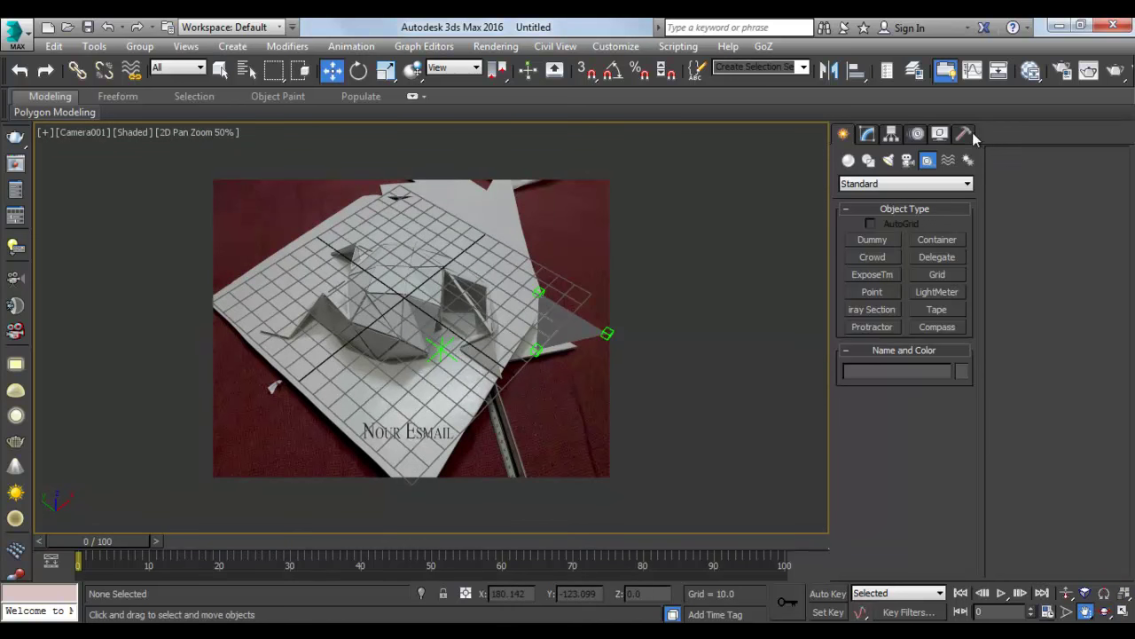
{"action": "left_click", "coordinate": [967, 132]}
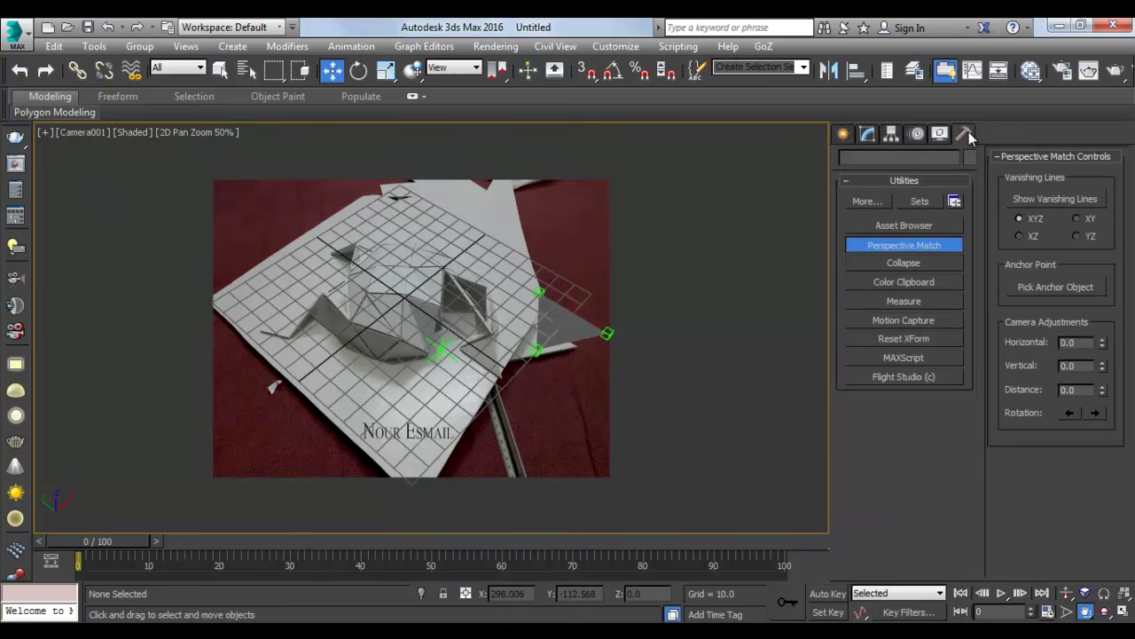
{"action": "left_click", "coordinate": [936, 251]}
{"action": "left_click", "coordinate": [930, 253]}
{"action": "left_click", "coordinate": [866, 201]}
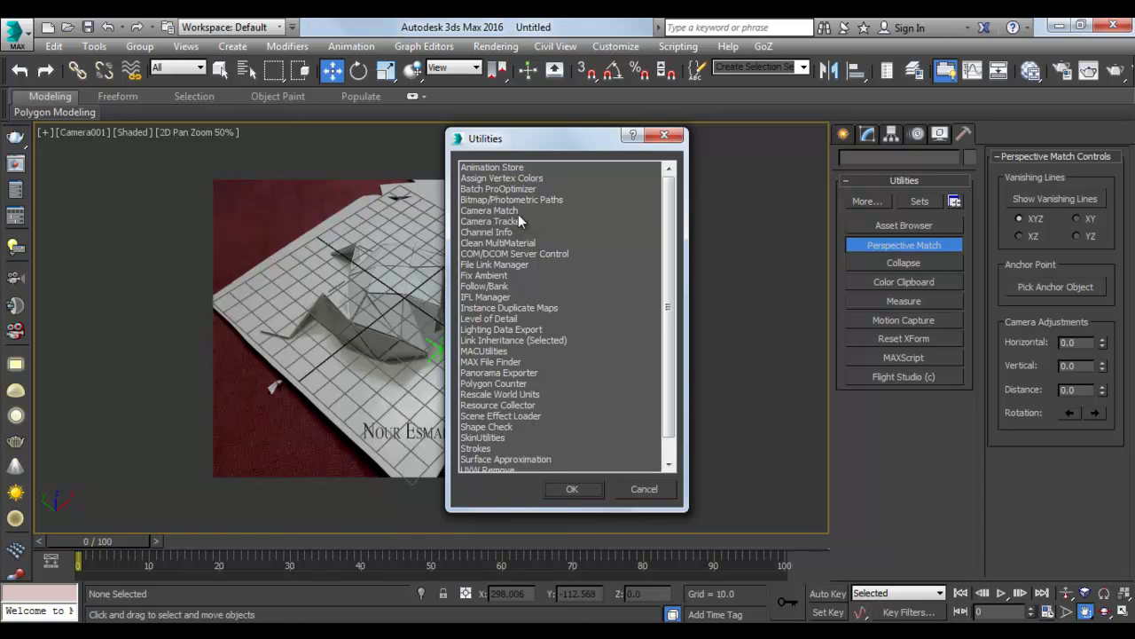
{"action": "left_click_drag", "start_coordinate": [674, 220], "coordinate": [675, 238]}
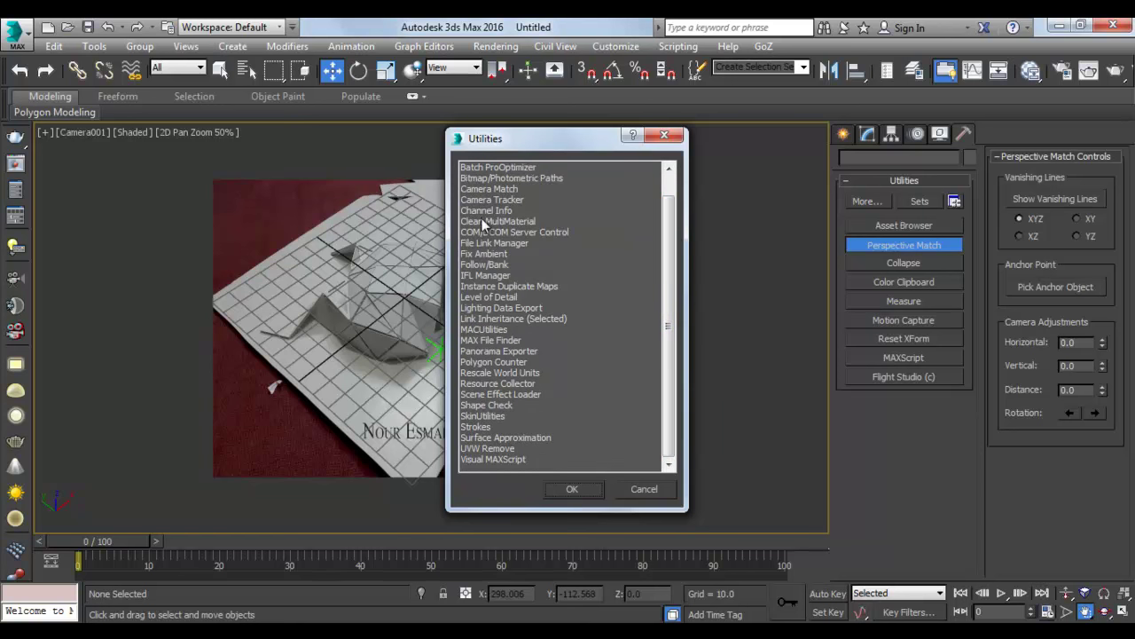
{"action": "left_click_drag", "start_coordinate": [671, 231], "coordinate": [681, 300]}
{"action": "left_click", "coordinate": [644, 491]}
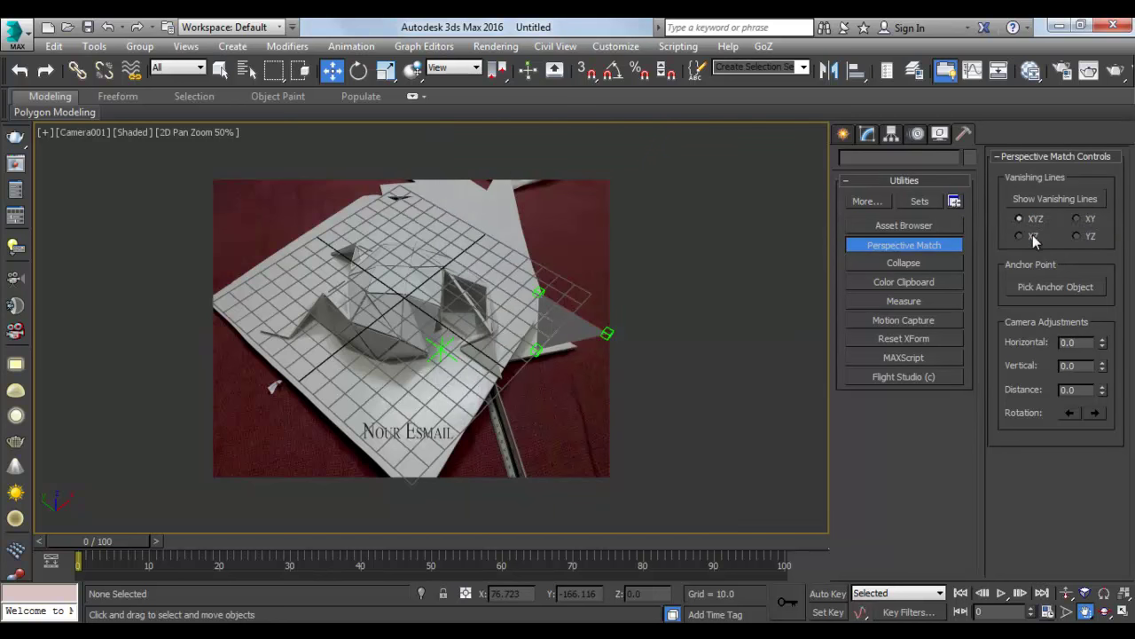
Show the vanishing lines and drag their ends roughly onto the board's corners.
{"action": "left_click", "coordinate": [1078, 203]}
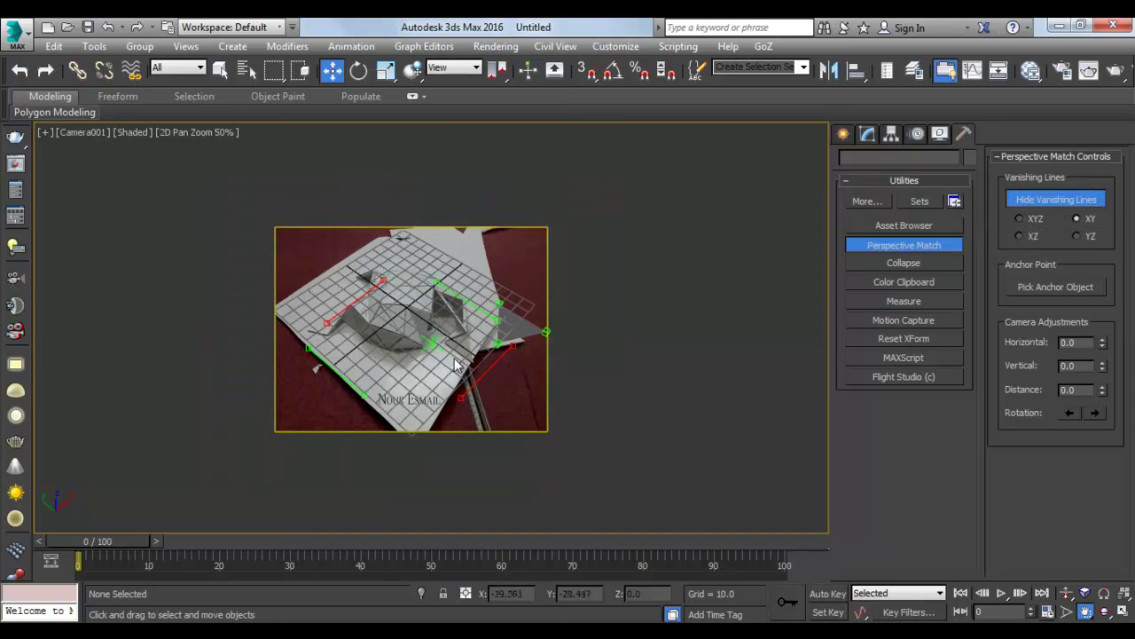
{"action": "scroll", "coordinate": [457, 366], "scroll_direction": "up", "scroll_amount": 1}
{"action": "scroll", "coordinate": [454, 381], "scroll_direction": "up", "scroll_amount": 4}
{"action": "scroll", "coordinate": [453, 381], "scroll_direction": "down", "scroll_amount": 3}
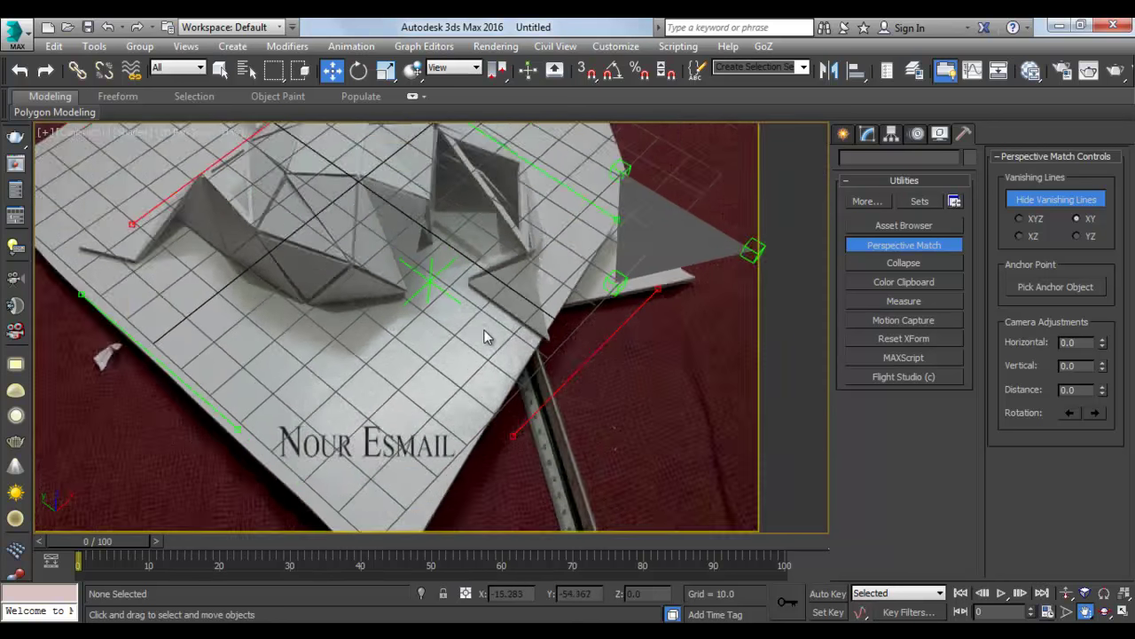
{"action": "scroll", "coordinate": [487, 329], "scroll_direction": "down", "scroll_amount": 2}
{"action": "left_click_drag", "start_coordinate": [554, 287], "coordinate": [548, 278]}
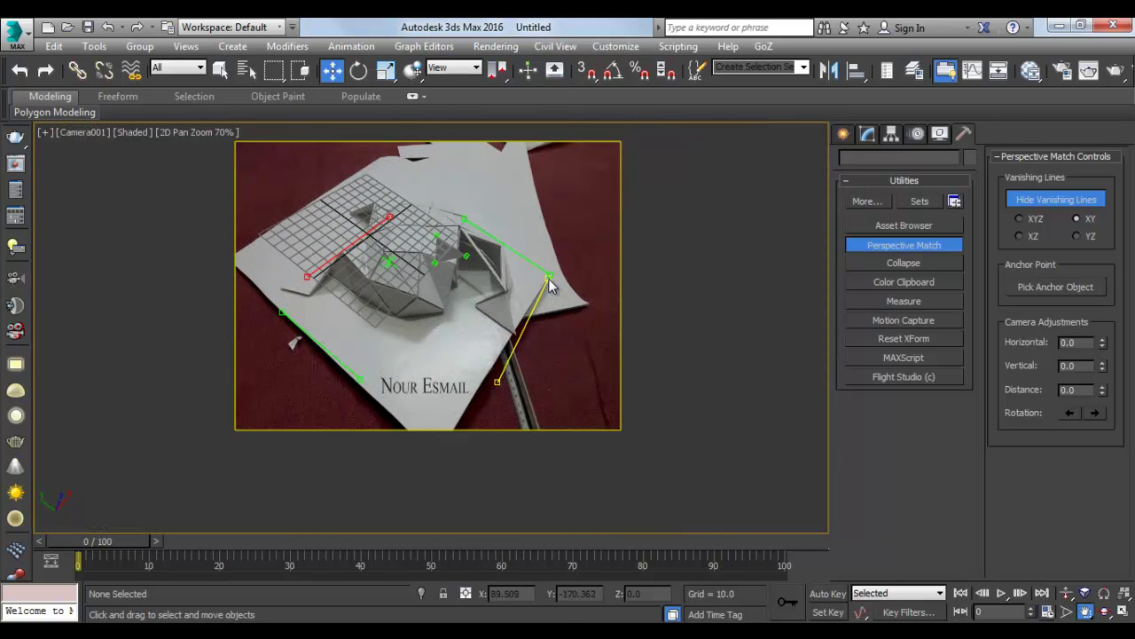
{"action": "left_click_drag", "start_coordinate": [497, 381], "coordinate": [435, 452]}
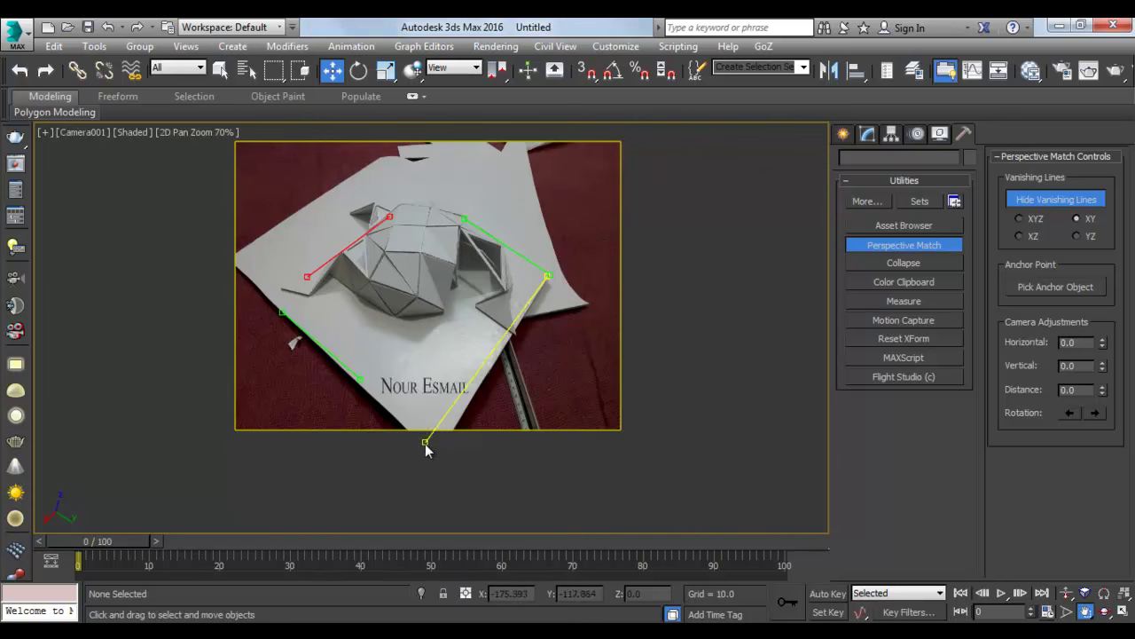
{"action": "left_click_drag", "start_coordinate": [391, 218], "coordinate": [388, 160]}
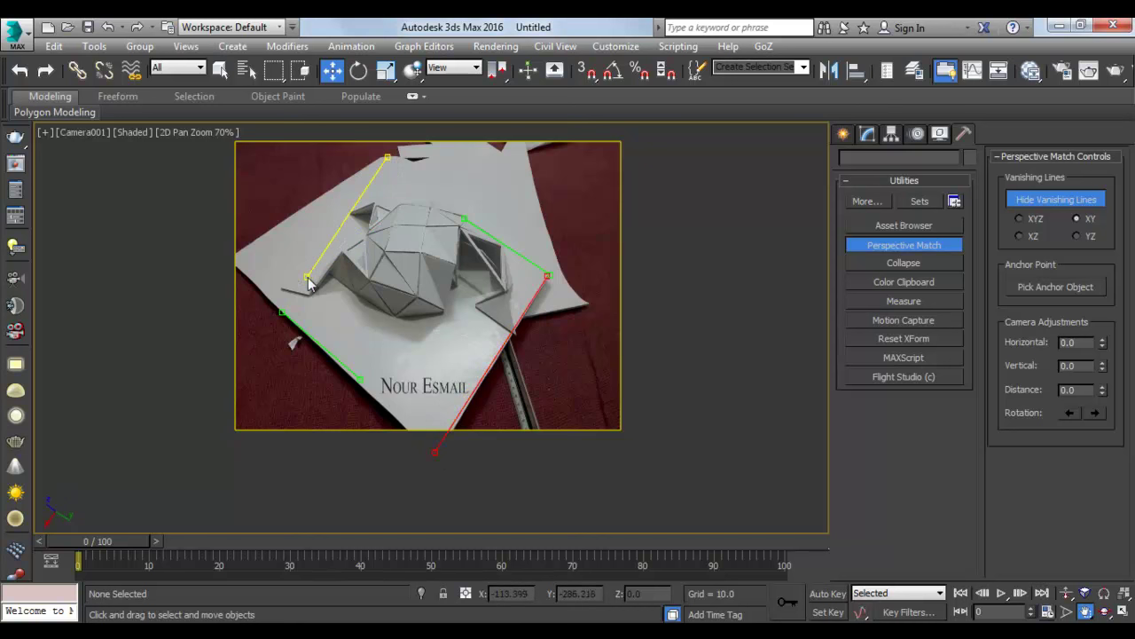
{"action": "left_click_drag", "start_coordinate": [306, 277], "coordinate": [233, 257]}
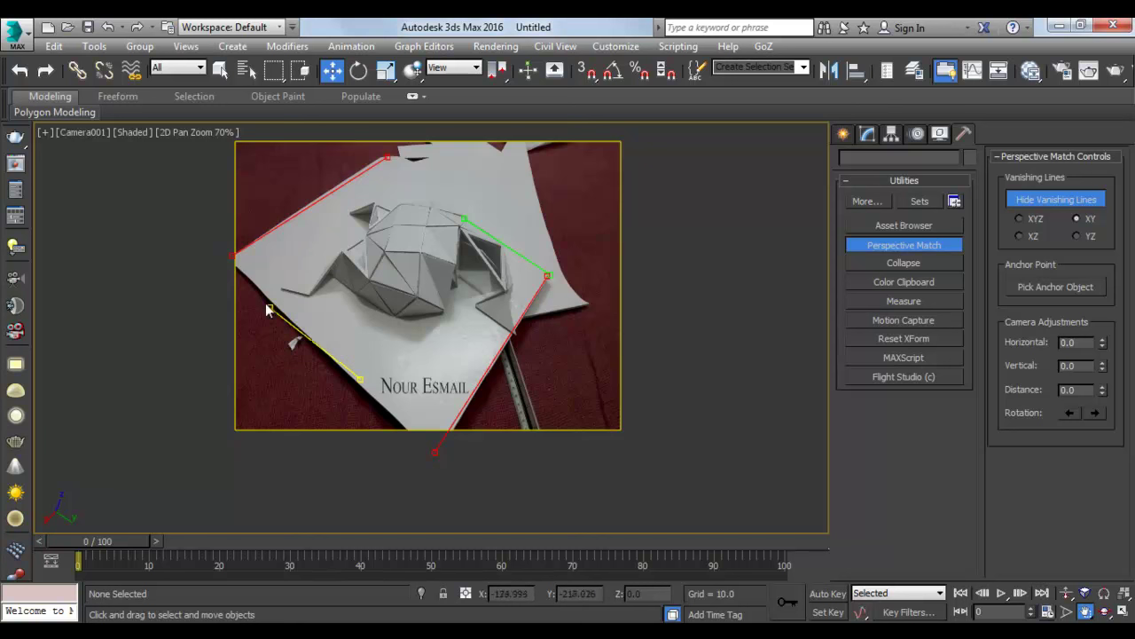
{"action": "left_click_drag", "start_coordinate": [267, 309], "coordinate": [232, 258]}
{"action": "left_click_drag", "start_coordinate": [359, 377], "coordinate": [436, 452]}
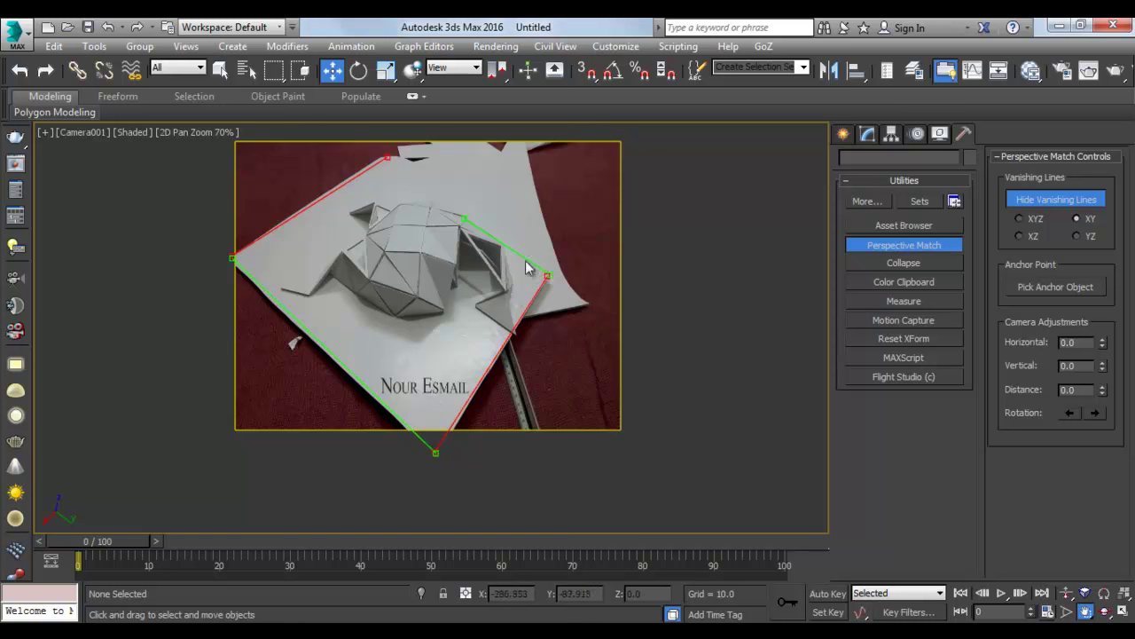
{"action": "left_click_drag", "start_coordinate": [464, 217], "coordinate": [387, 157]}
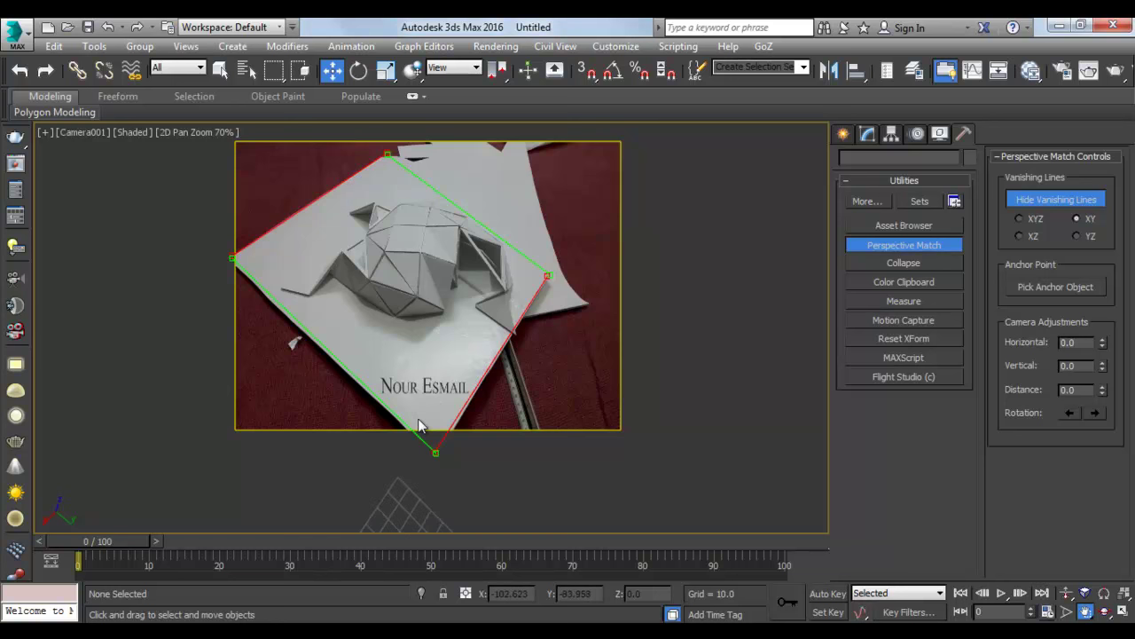
Zoom in and set the line ends exactly on the board's bottom and right corners.
{"action": "scroll", "coordinate": [432, 450], "scroll_direction": "up", "scroll_amount": 5}
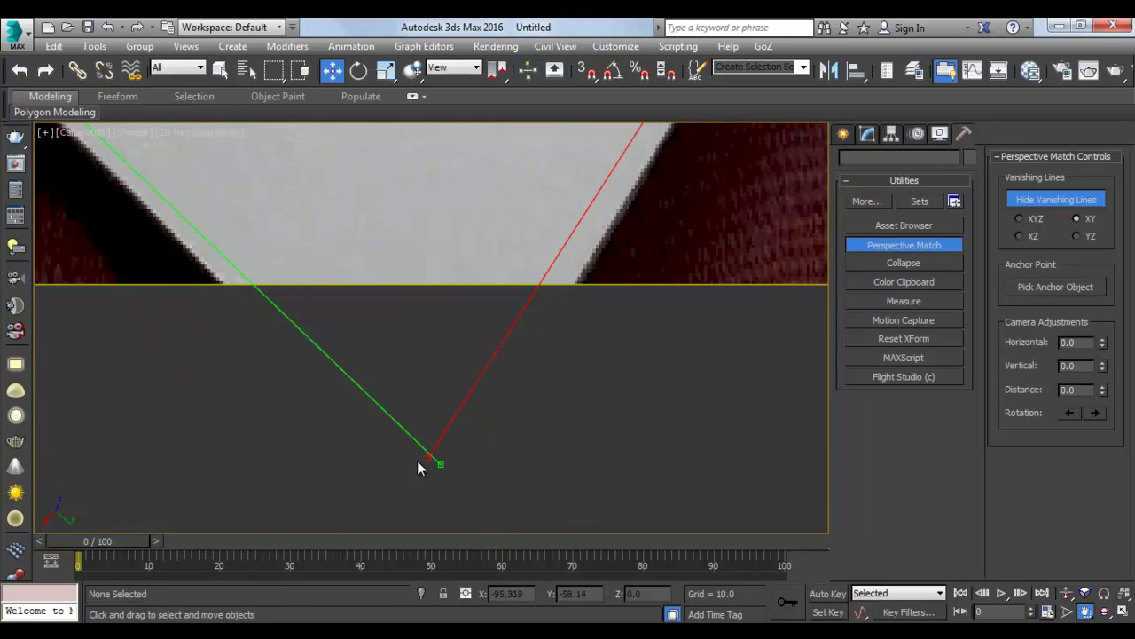
{"action": "left_click_drag", "start_coordinate": [429, 461], "coordinate": [444, 470]}
{"action": "scroll", "coordinate": [443, 470], "scroll_direction": "down", "scroll_amount": 5}
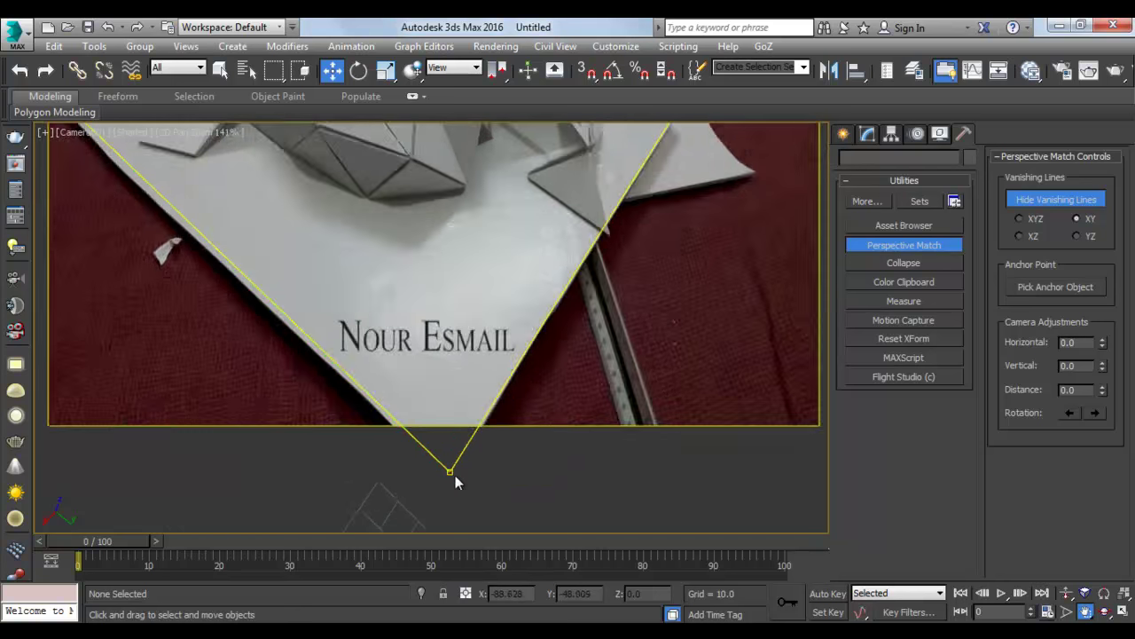
{"action": "middle_click_drag", "start_coordinate": [453, 476], "coordinate": [662, 211]}
{"action": "scroll", "coordinate": [546, 240], "scroll_direction": "up", "scroll_amount": 3}
{"action": "left_click", "coordinate": [513, 240]}
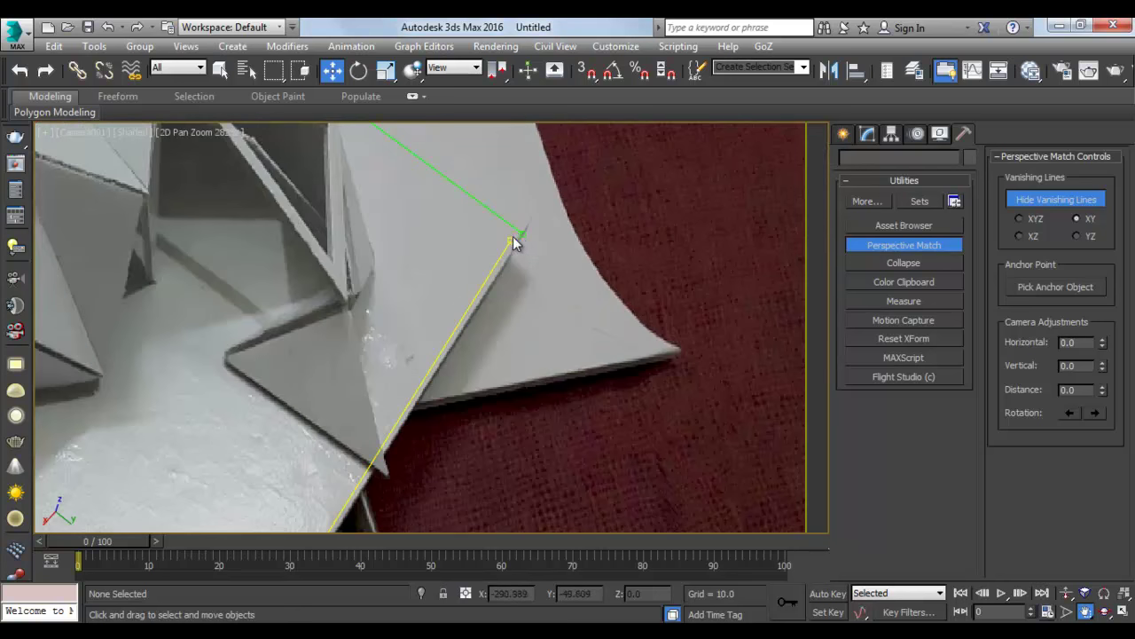
{"action": "left_click_drag", "start_coordinate": [528, 224], "coordinate": [520, 235]}
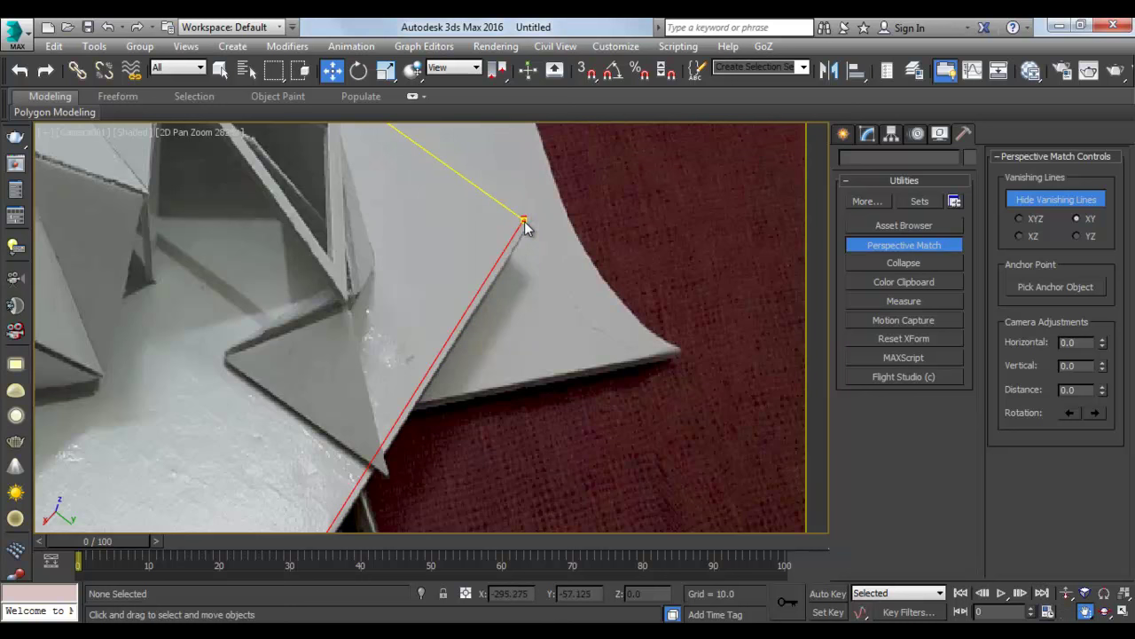
Snap the remaining line end onto the board's left corner, then zoom back out.
{"action": "middle_click_drag", "start_coordinate": [454, 269], "coordinate": [466, 273]}
{"action": "scroll", "coordinate": [467, 272], "scroll_direction": "down", "scroll_amount": 5}
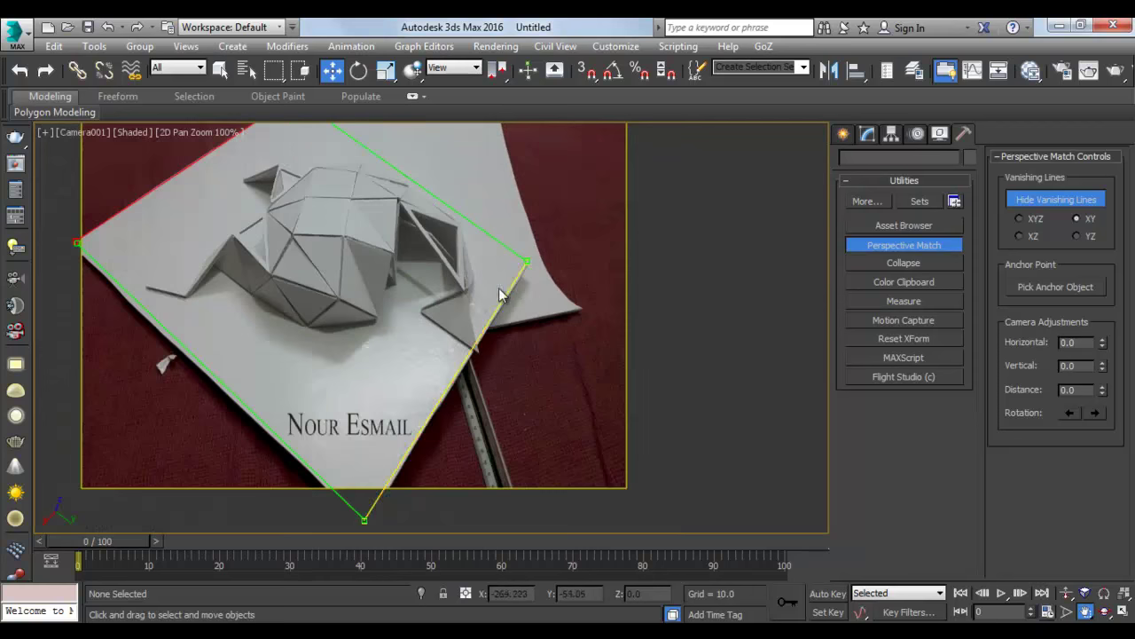
{"action": "scroll", "coordinate": [565, 405], "scroll_direction": "down", "scroll_amount": 2}
{"action": "scroll", "coordinate": [450, 218], "scroll_direction": "up", "scroll_amount": 5}
{"action": "scroll", "coordinate": [444, 310], "scroll_direction": "up", "scroll_amount": 2}
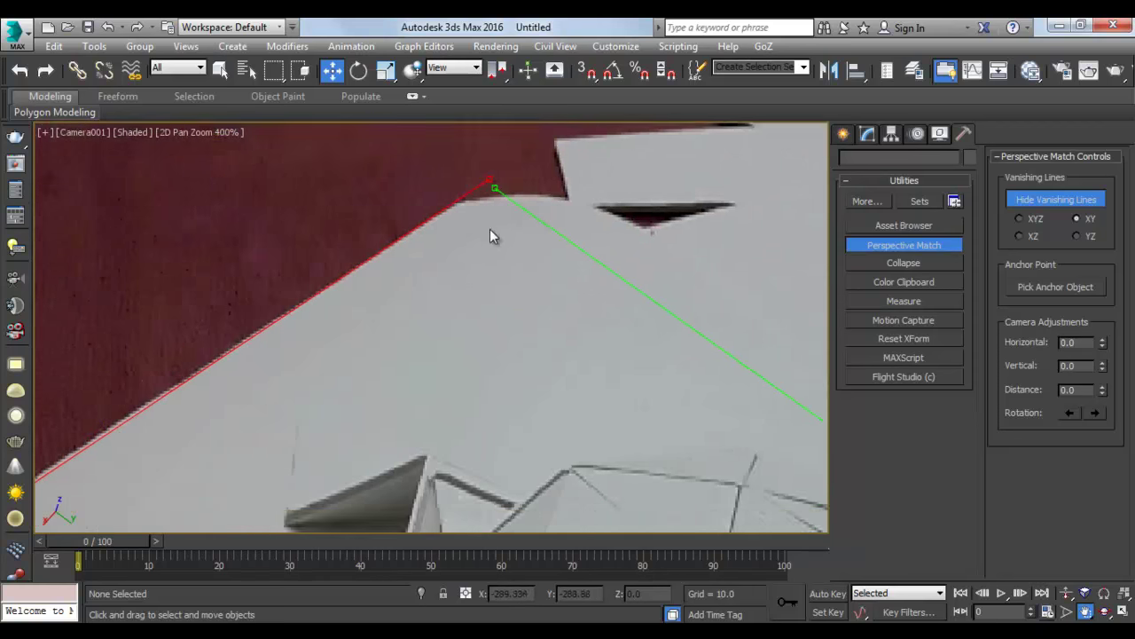
{"action": "scroll", "coordinate": [489, 229], "scroll_direction": "down", "scroll_amount": 4}
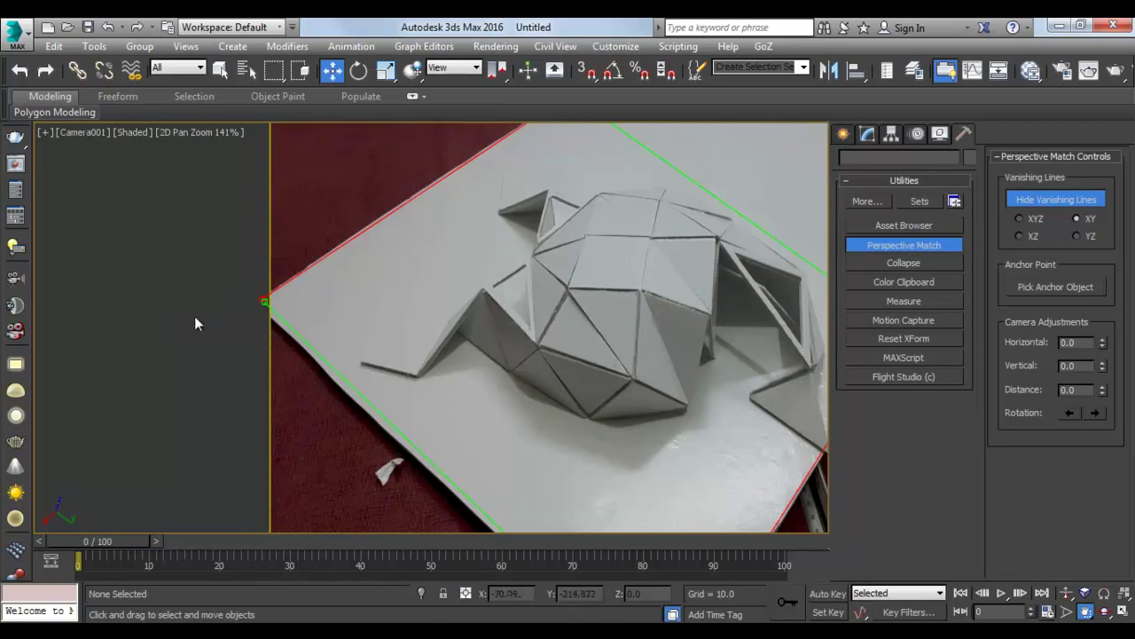
{"action": "scroll", "coordinate": [258, 275], "scroll_direction": "up", "scroll_amount": 2}
{"action": "scroll", "coordinate": [257, 270], "scroll_direction": "up", "scroll_amount": 3}
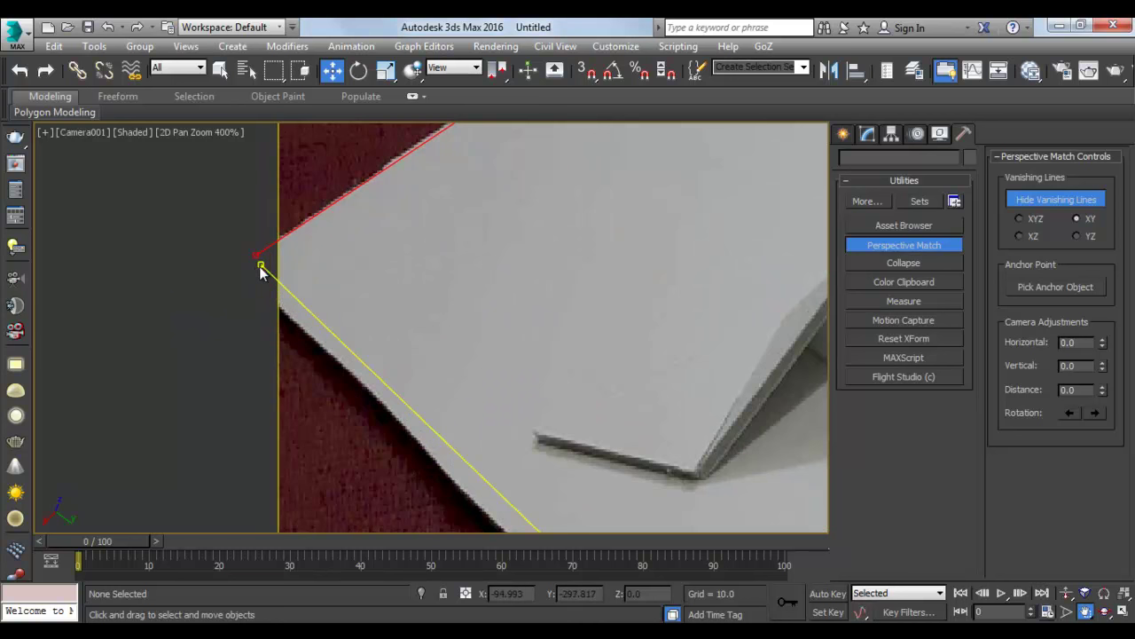
{"action": "left_click_drag", "start_coordinate": [260, 266], "coordinate": [250, 261]}
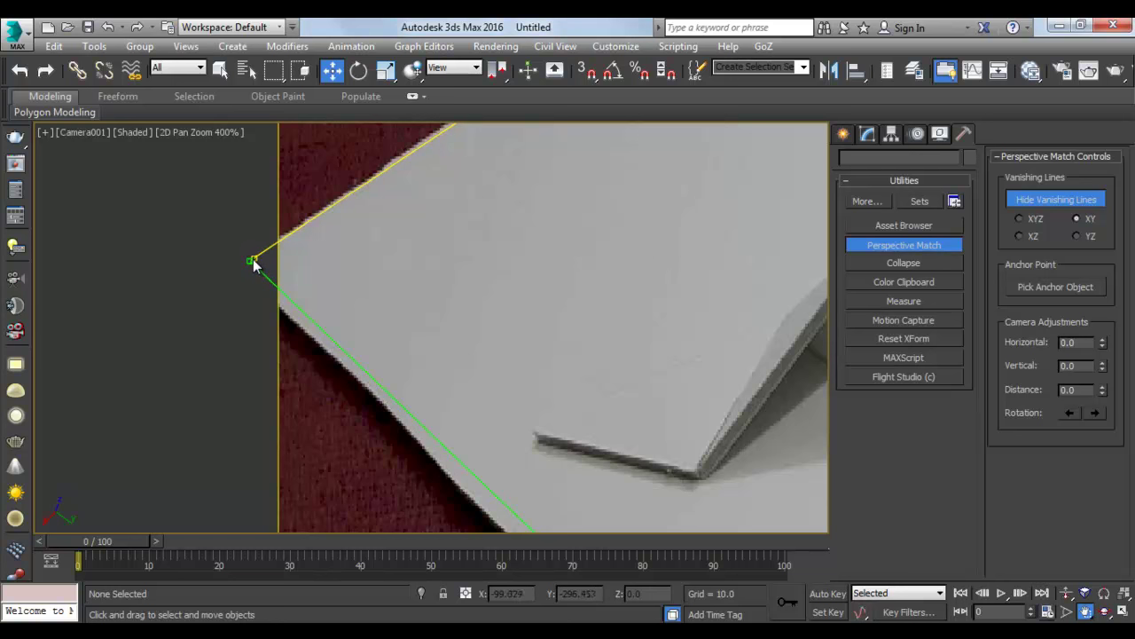
{"action": "scroll", "coordinate": [408, 257], "scroll_direction": "down", "scroll_amount": 2}
{"action": "scroll", "coordinate": [355, 267], "scroll_direction": "down", "scroll_amount": 1}
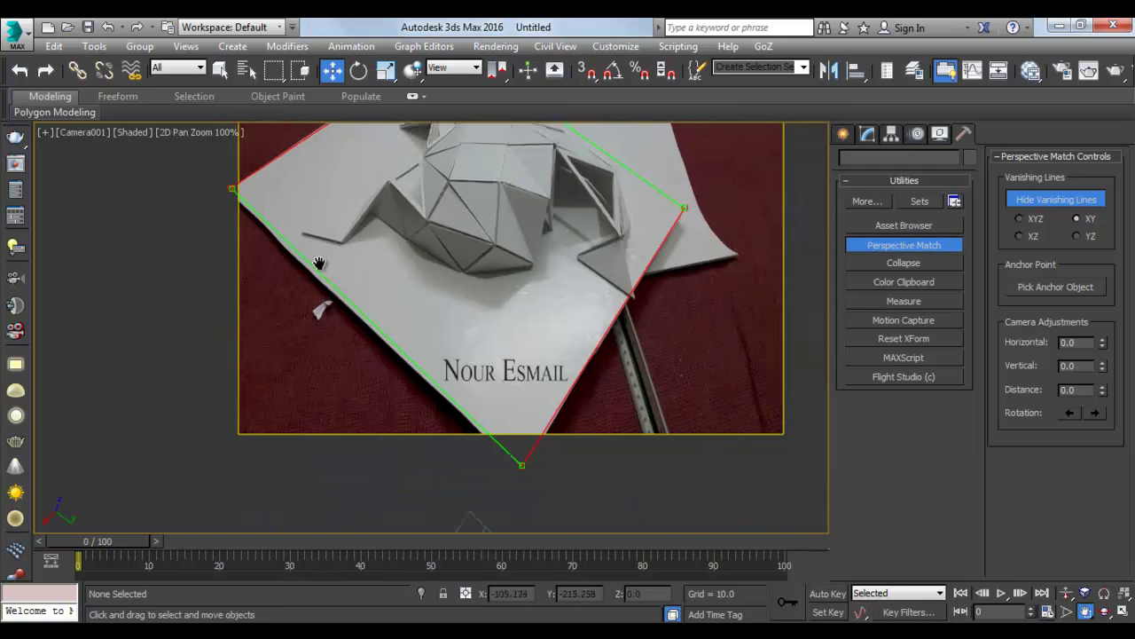
{"action": "scroll", "coordinate": [322, 307], "scroll_direction": "down", "scroll_amount": 1}
{"action": "scroll", "coordinate": [400, 344], "scroll_direction": "down", "scroll_amount": 1}
{"action": "scroll", "coordinate": [406, 343], "scroll_direction": "down", "scroll_amount": 1}
{"action": "mouse_move", "coordinate": [431, 398]}
{"action": "middle_mouse_down"}
{"action": "mouse_move", "coordinate": [441, 327]}
{"action": "mouse_move", "coordinate": [456, 369]}
{"action": "middle_mouse_up"}
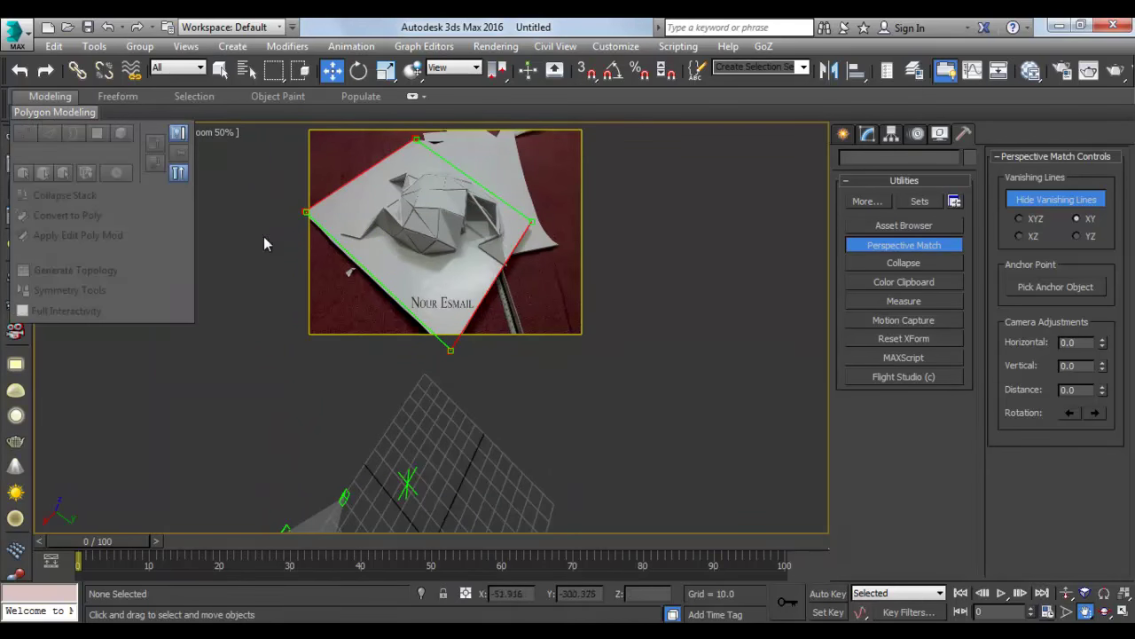
Leave 2D Pan Zoom, then tilt, dolly and pan the camera until the grid lies on the board.
{"action": "left_click", "coordinate": [186, 131]}
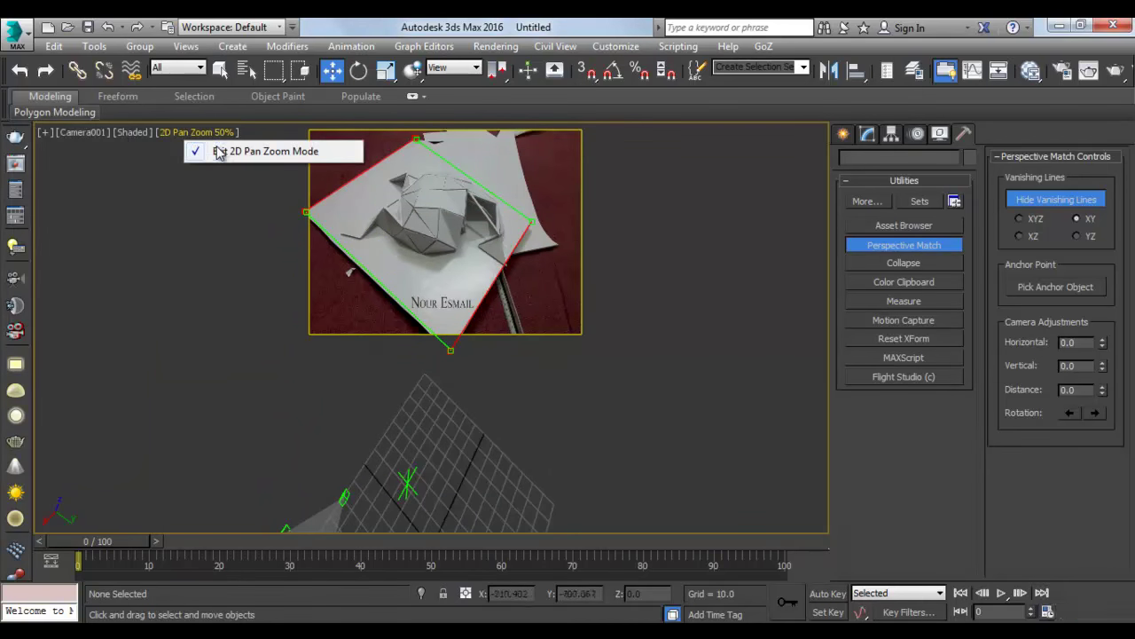
{"action": "left_click", "coordinate": [220, 152]}
{"action": "left_click_drag", "start_coordinate": [546, 462], "coordinate": [546, 223]}
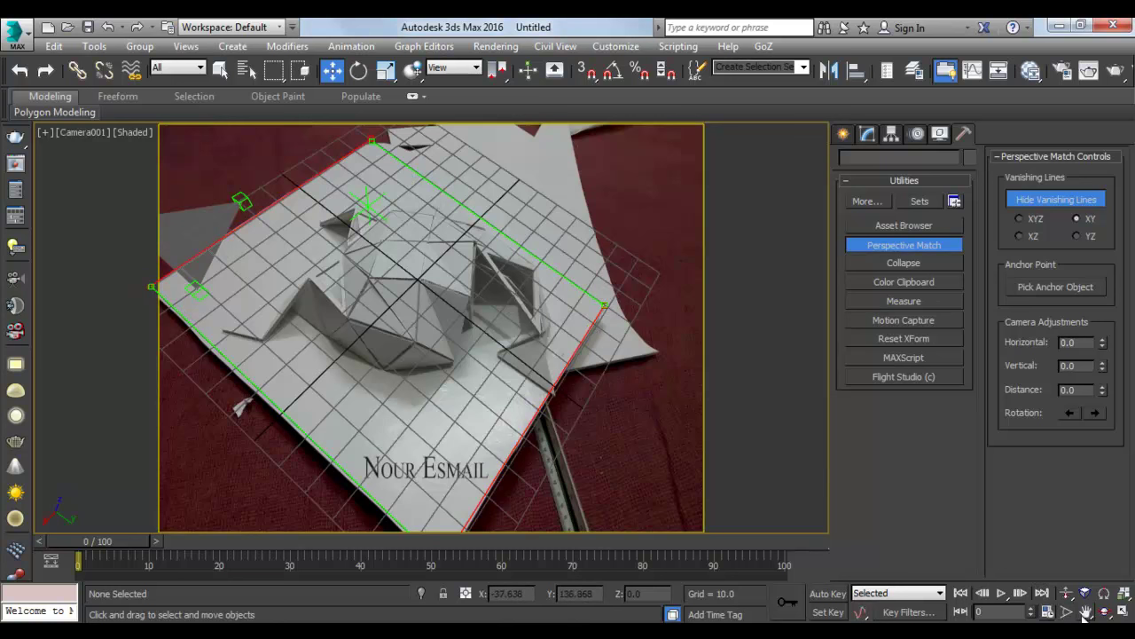
{"action": "left_click", "coordinate": [1066, 594]}
{"action": "left_click_drag", "start_coordinate": [320, 351], "coordinate": [328, 359]}
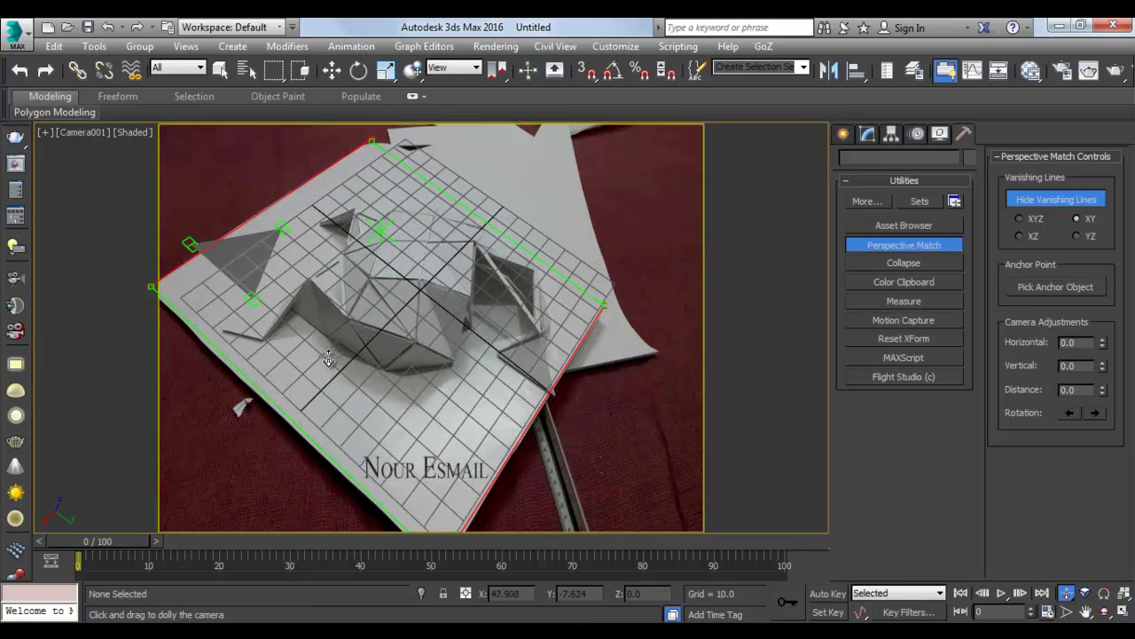
{"action": "right_click", "coordinate": [358, 331]}
{"action": "middle_click_drag", "start_coordinate": [494, 385], "coordinate": [494, 383]}
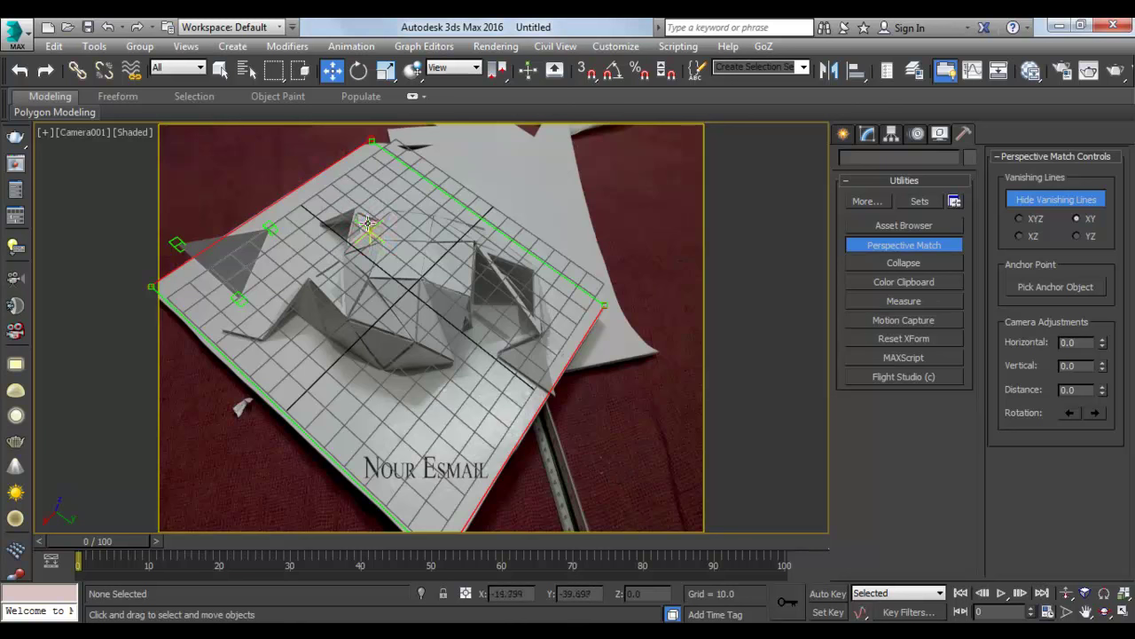
Place a point helper at the dome top, re-enable 2D Pan Zoom, and close Perspective Match.
{"action": "left_click", "coordinate": [368, 226]}
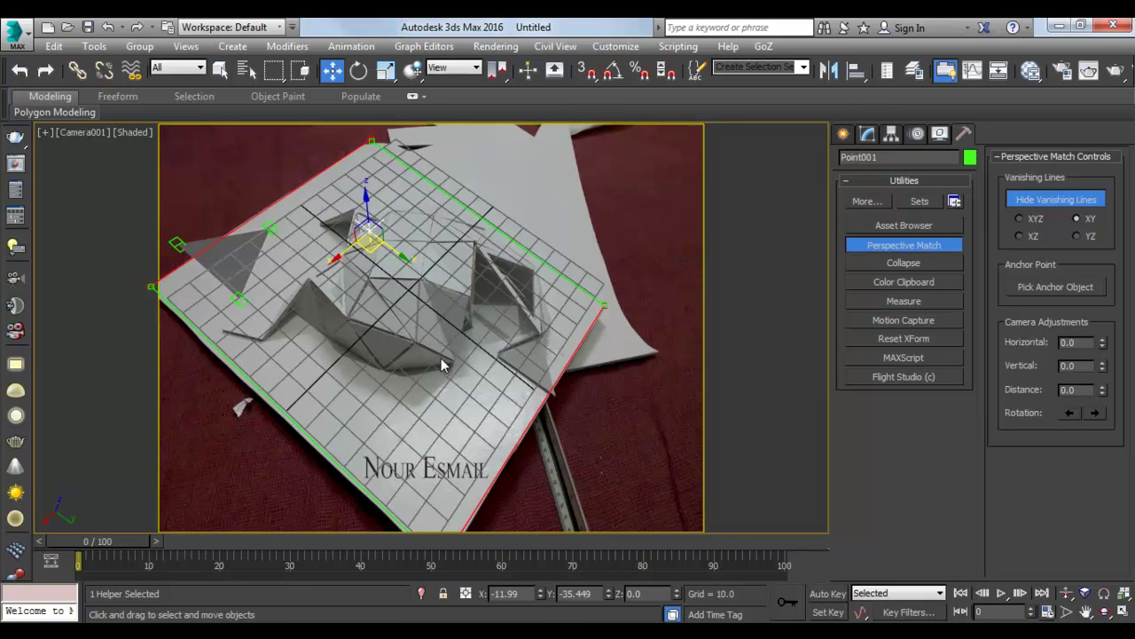
{"action": "left_click", "coordinate": [47, 134]}
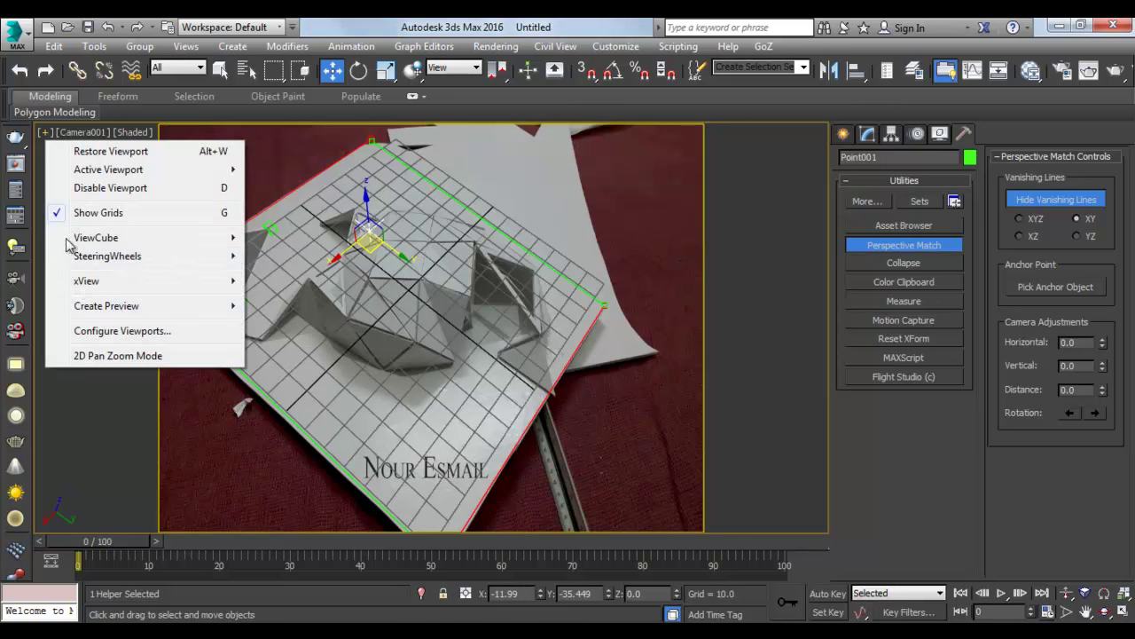
{"action": "left_click", "coordinate": [97, 356]}
{"action": "left_click", "coordinate": [876, 244]}
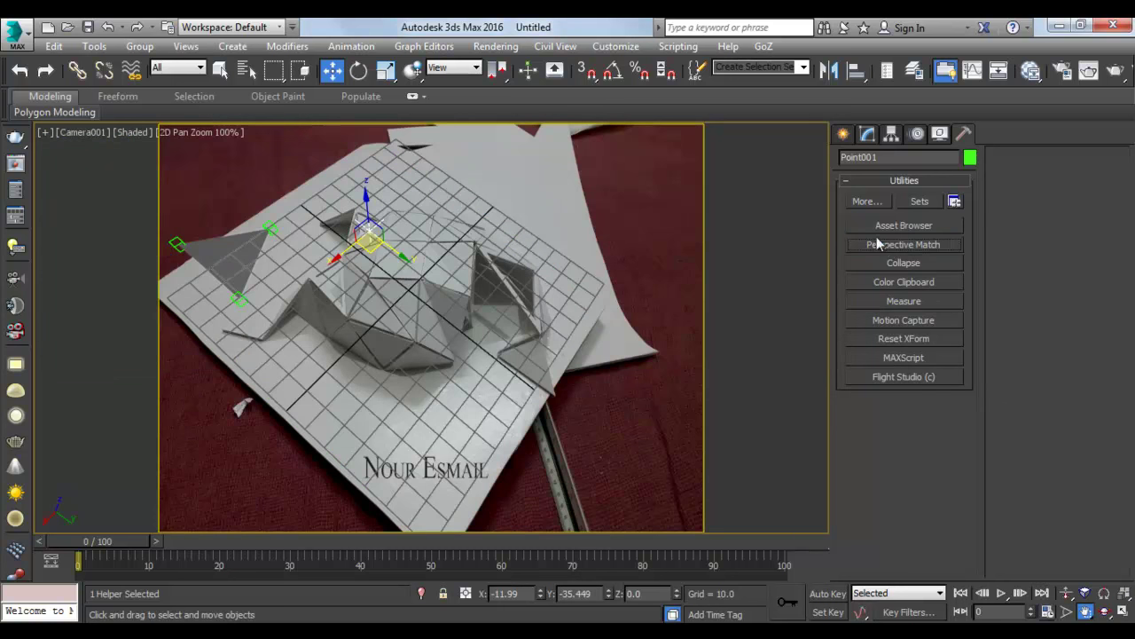
{"action": "left_click", "coordinate": [844, 134]}
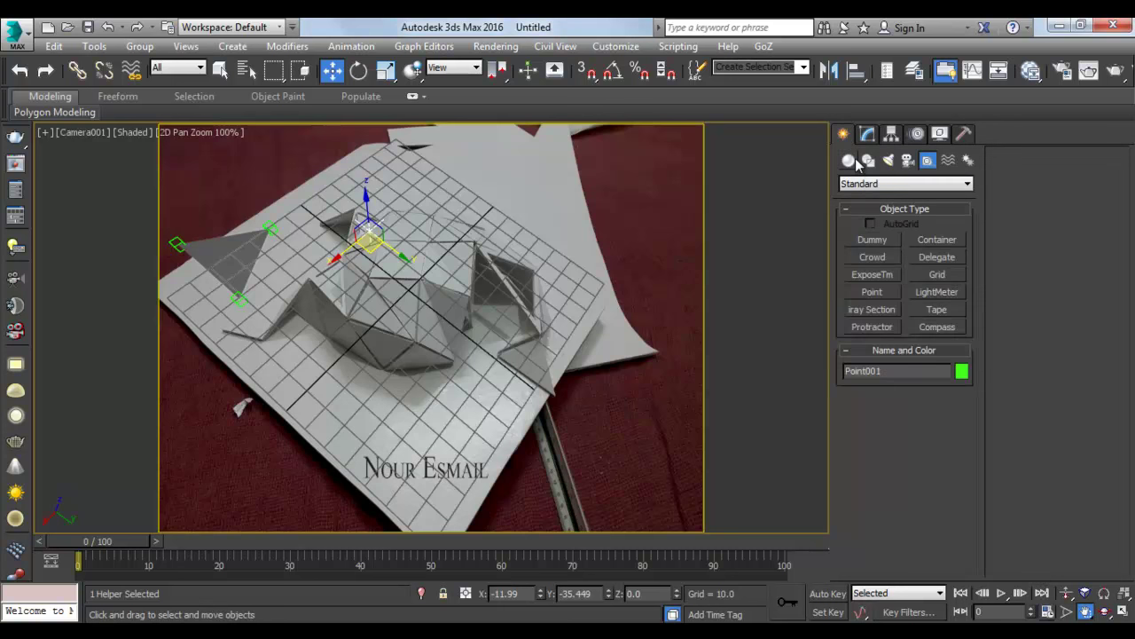
Draw a small flat box on the board in front of the model.
{"action": "left_click", "coordinate": [848, 160]}
{"action": "left_click", "coordinate": [873, 240]}
{"action": "left_click_drag", "start_coordinate": [434, 372], "coordinate": [438, 379]}
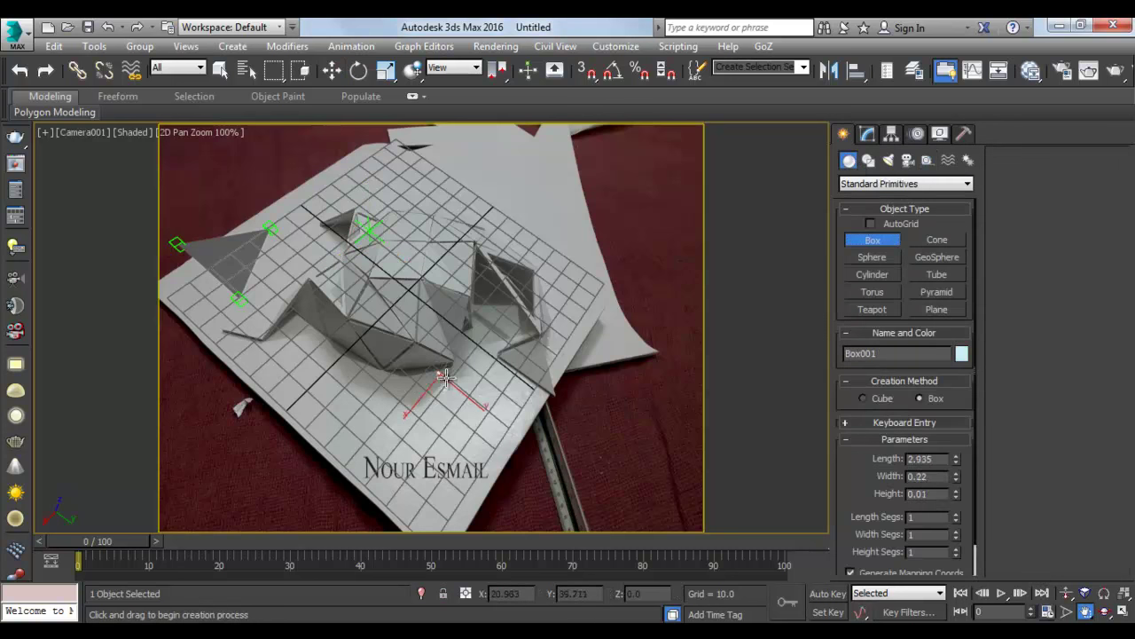
{"action": "left_click", "coordinate": [468, 333]}
{"action": "key", "text": "w"}
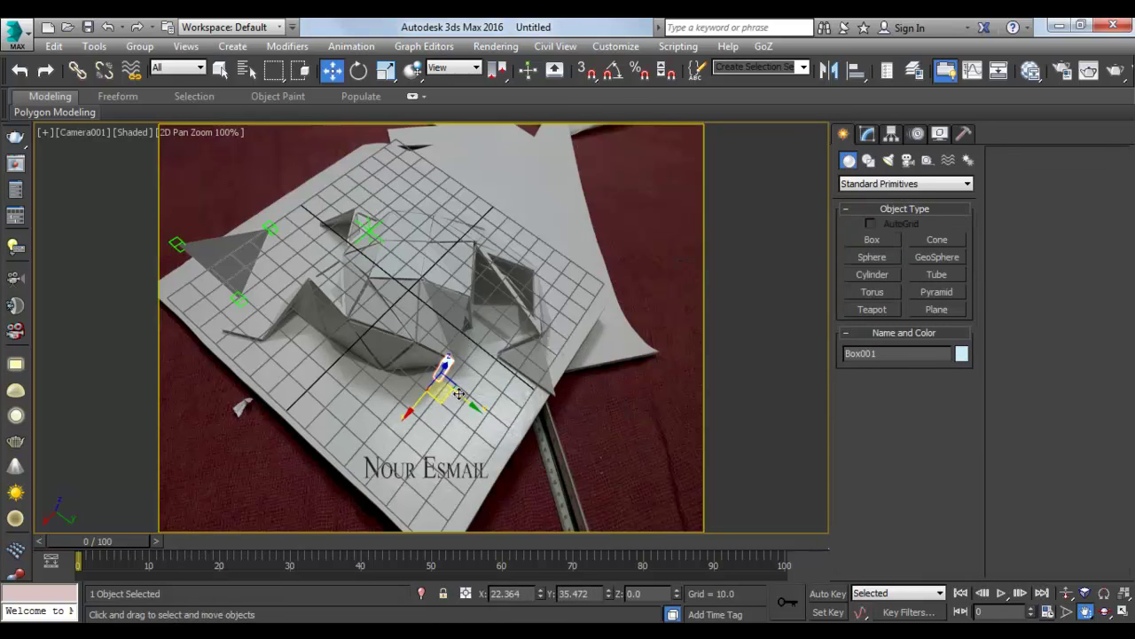
{"action": "left_click", "coordinate": [695, 482]}
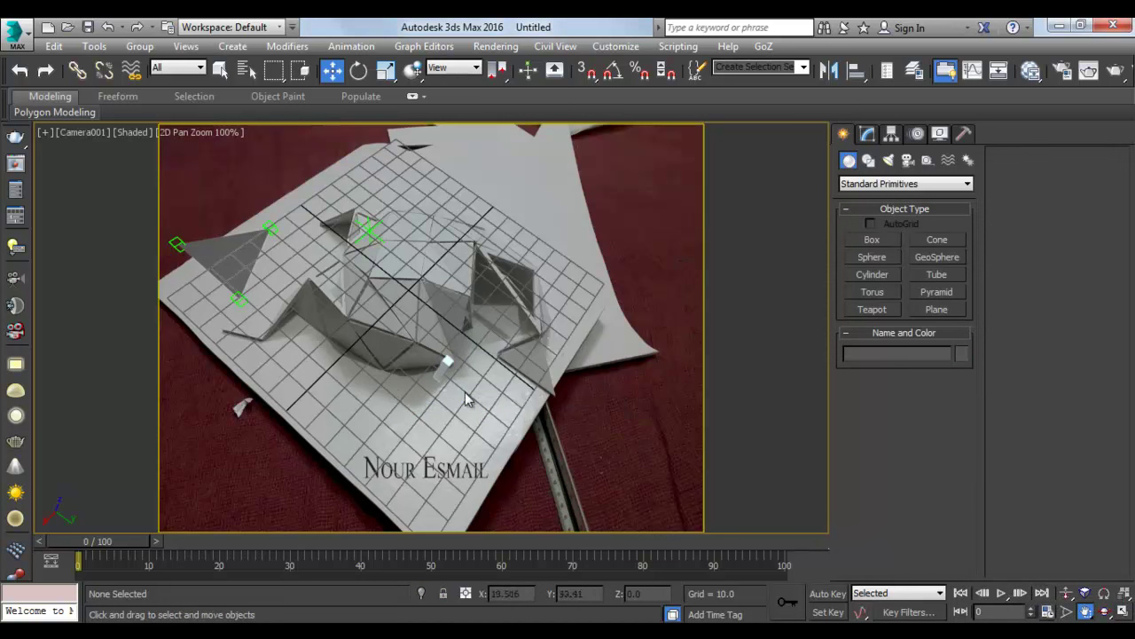
{"action": "left_click", "coordinate": [448, 365]}
{"action": "left_click", "coordinate": [499, 388]}
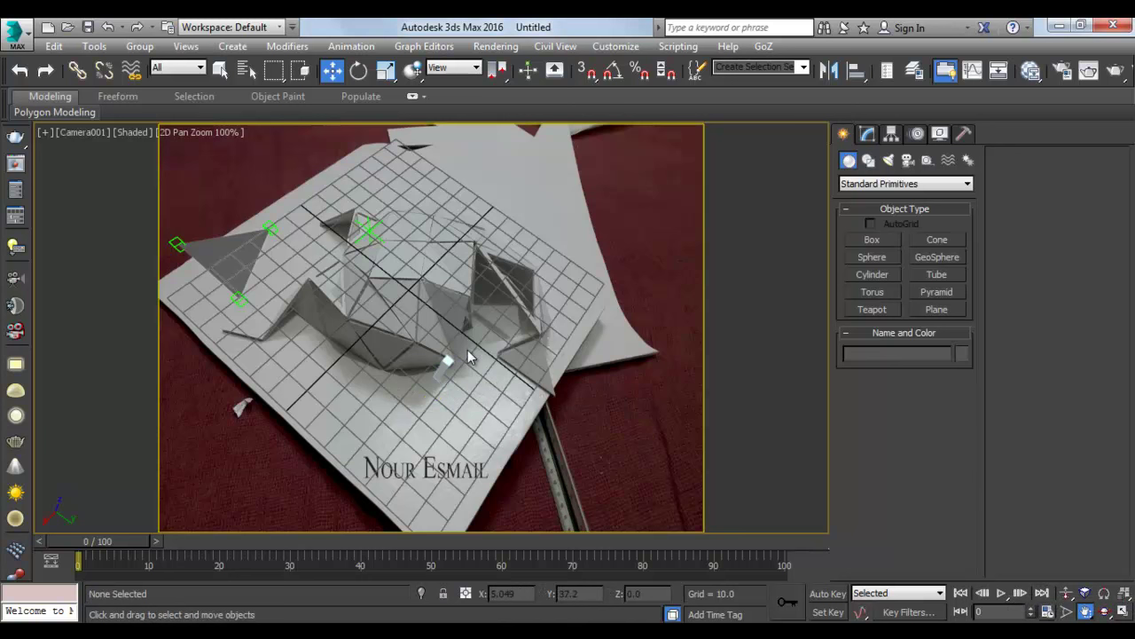
Move Point001 beside the box to about X -3.856, Y 38.53.
{"action": "left_click", "coordinate": [369, 232]}
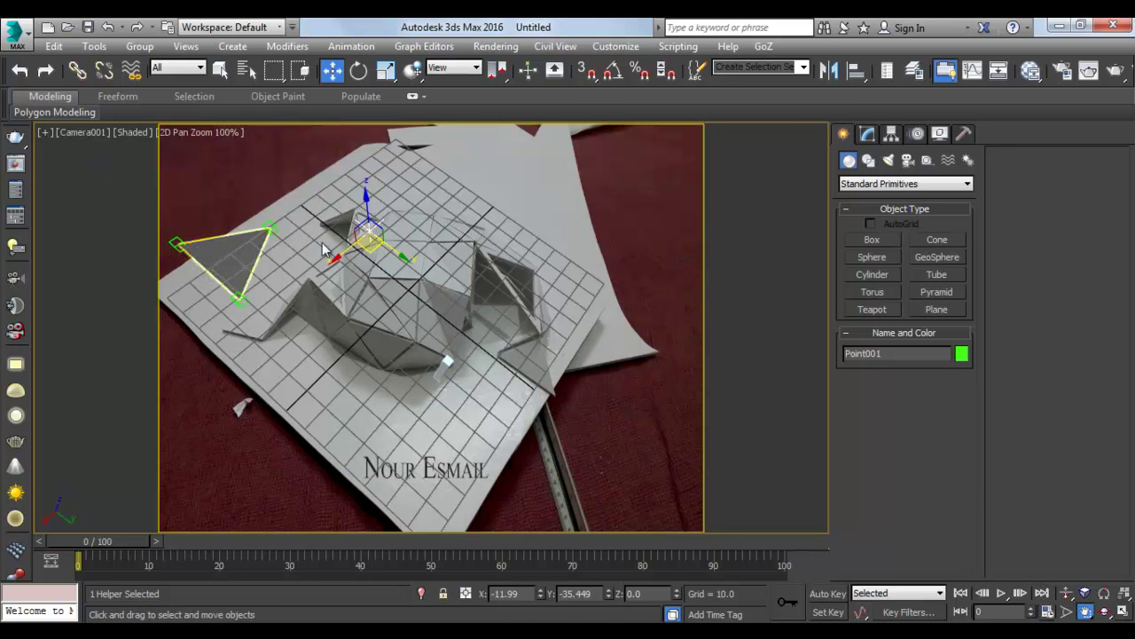
{"action": "left_click_drag", "start_coordinate": [369, 235], "coordinate": [483, 351]}
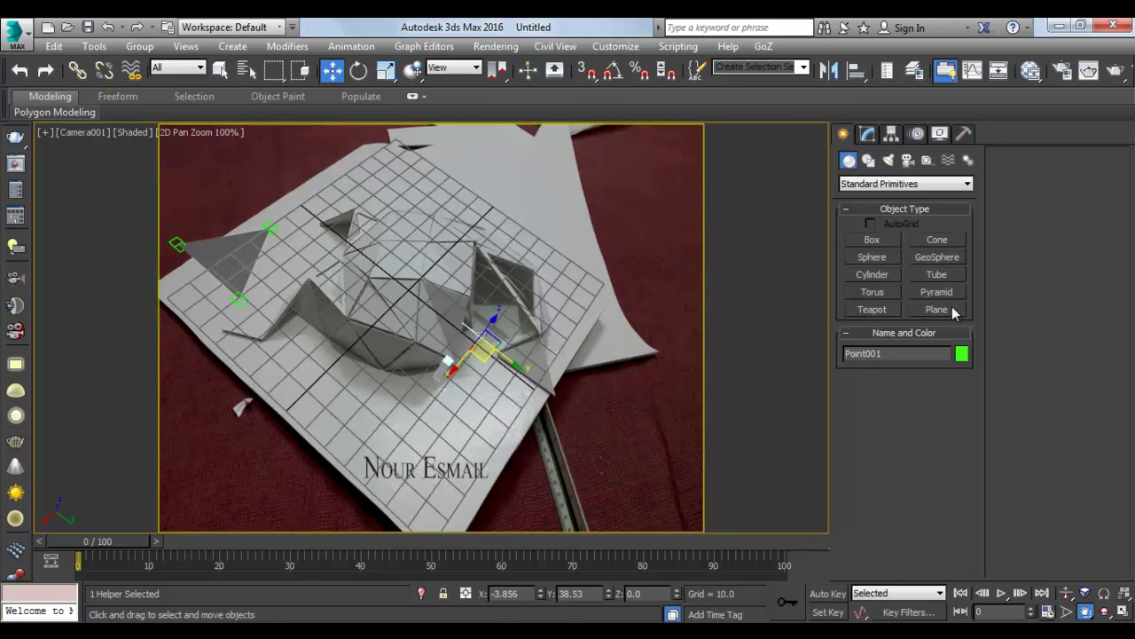
{"action": "left_click", "coordinate": [927, 161]}
{"action": "left_click", "coordinate": [873, 293]}
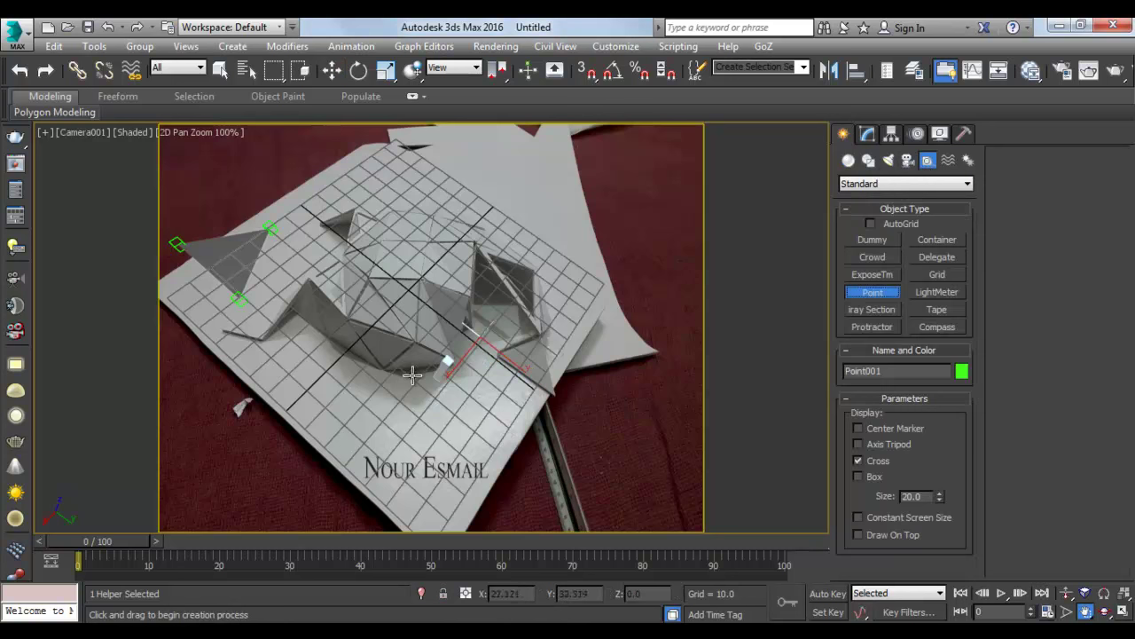
Mark the front and left base fold vertices with Point002 through Point007.
{"action": "scroll", "coordinate": [409, 374], "scroll_direction": "up", "scroll_amount": 4}
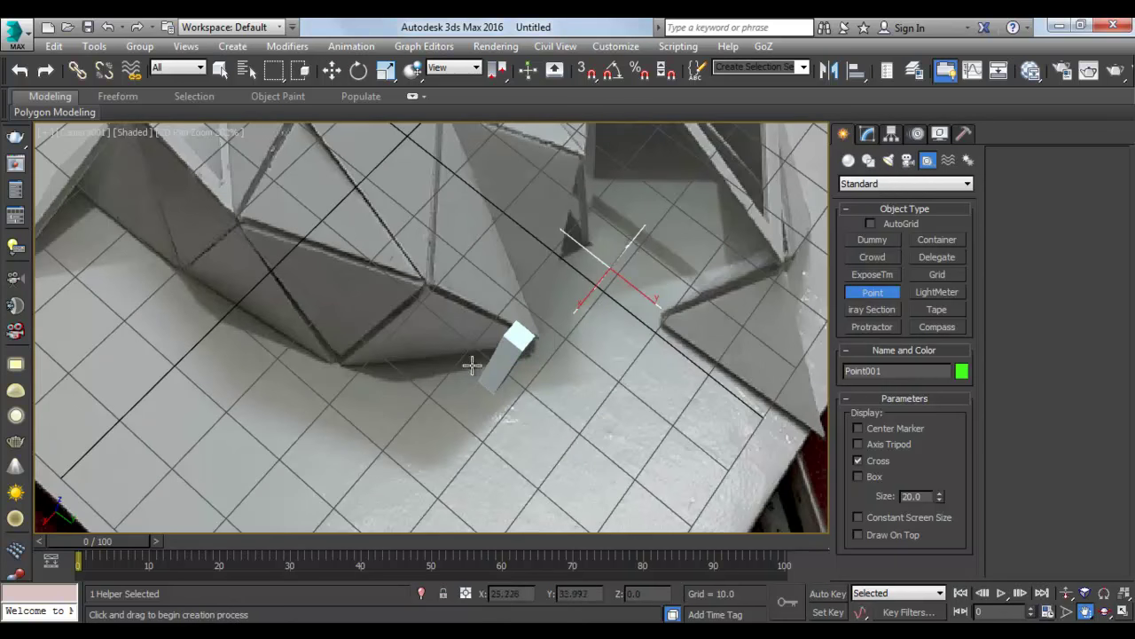
{"action": "left_click", "coordinate": [536, 335]}
{"action": "left_click", "coordinate": [338, 361]}
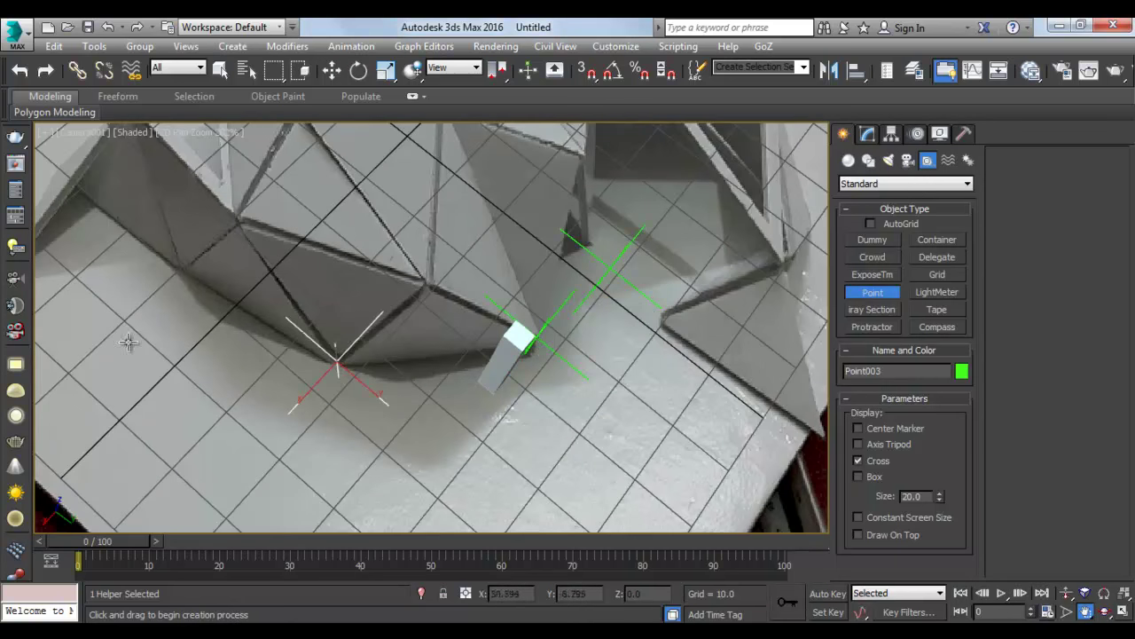
{"action": "left_click", "coordinate": [181, 267]}
{"action": "middle_click_drag", "start_coordinate": [182, 268], "coordinate": [544, 312]}
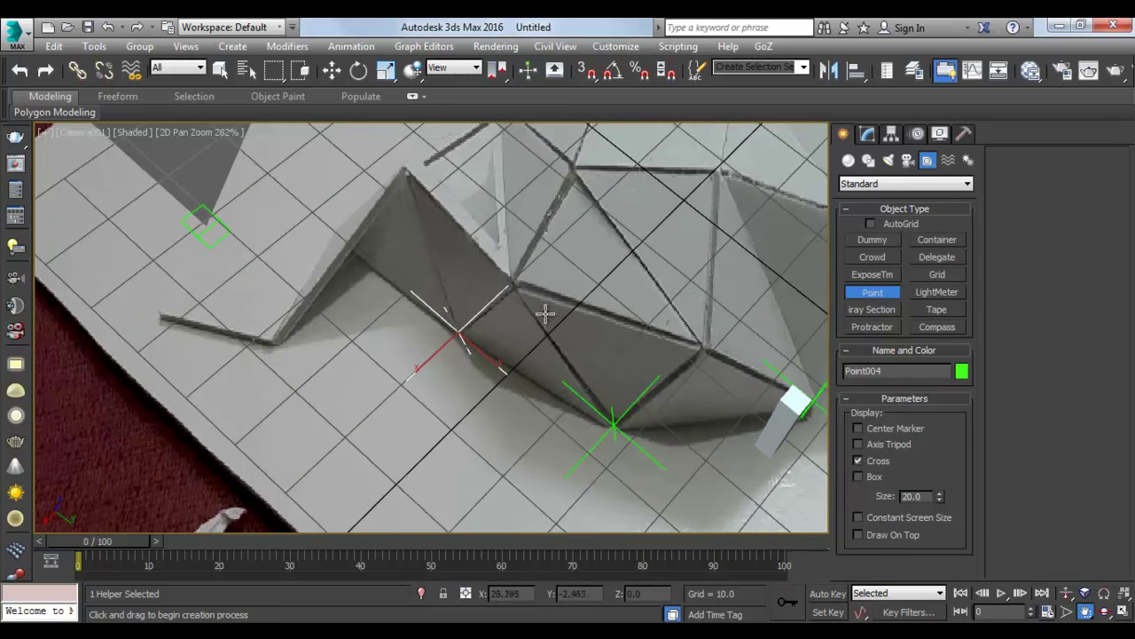
{"action": "left_click", "coordinate": [339, 231]}
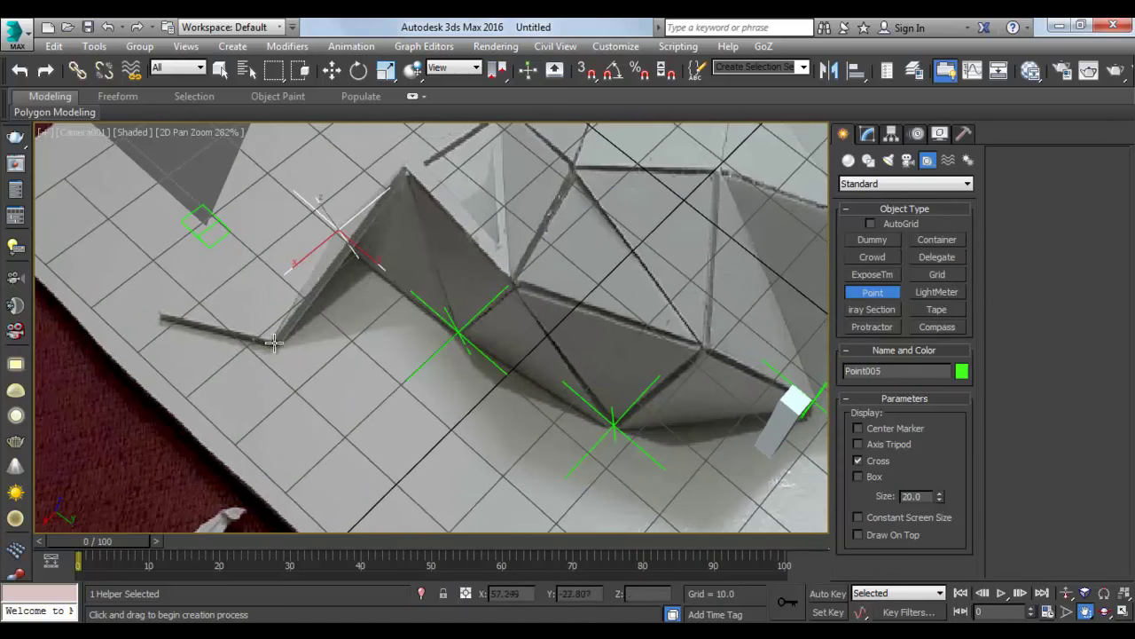
{"action": "left_click", "coordinate": [277, 343]}
{"action": "left_click", "coordinate": [156, 314]}
{"action": "middle_click_drag", "start_coordinate": [156, 314], "coordinate": [329, 271]}
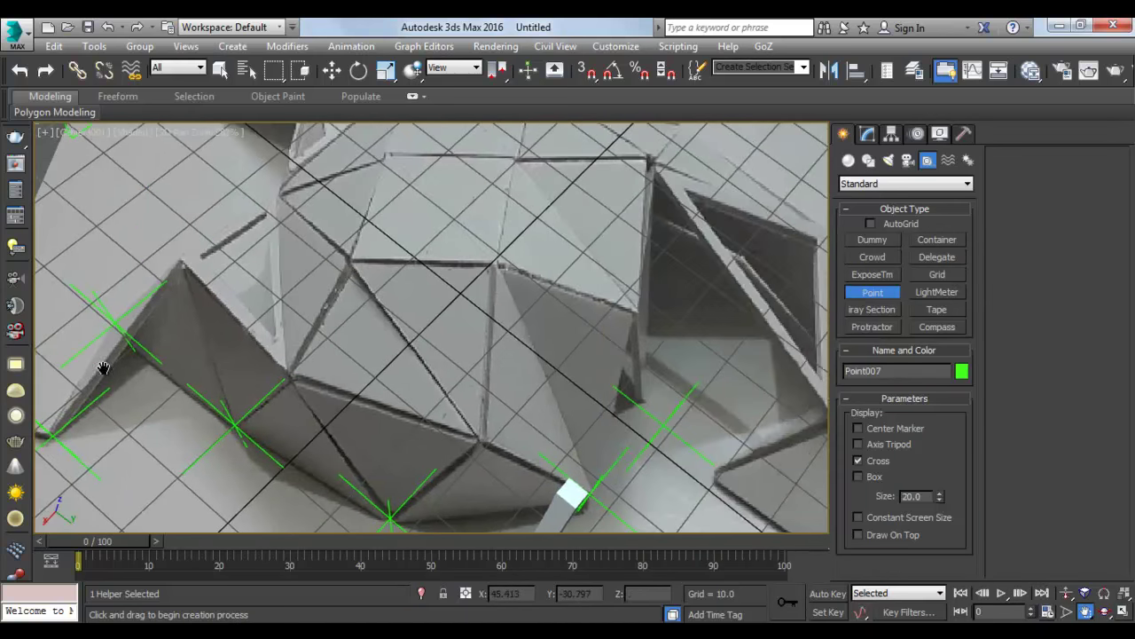
{"action": "scroll", "coordinate": [101, 368], "scroll_direction": "down", "scroll_amount": 3}
{"action": "scroll", "coordinate": [480, 365], "scroll_direction": "up", "scroll_amount": 2}
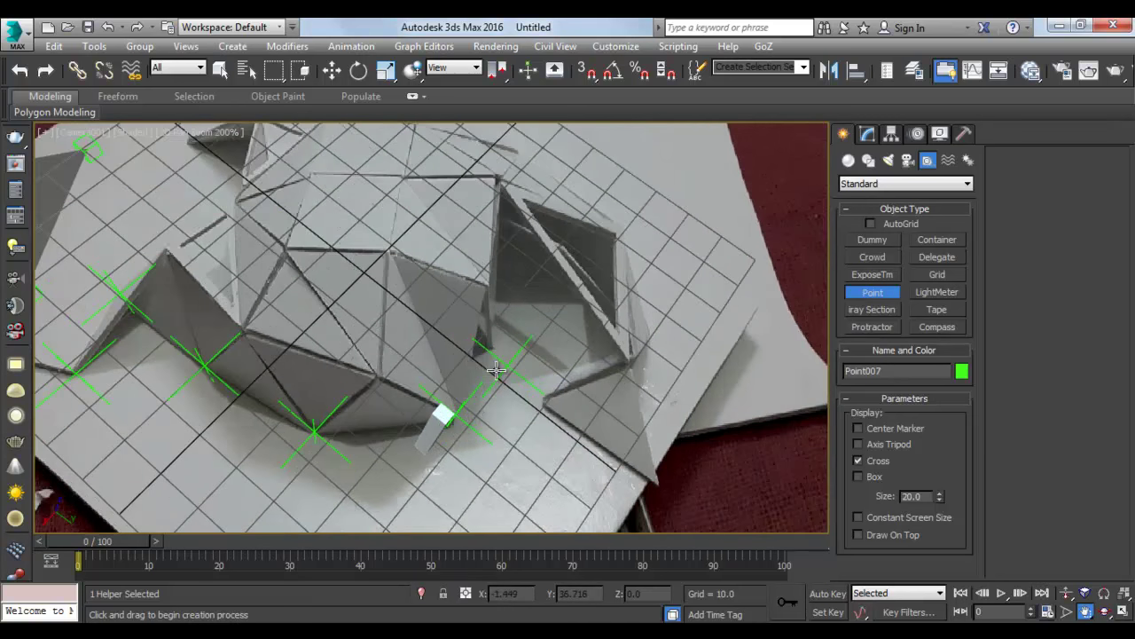
Mark the right-side fold vertices with Point008 through Point010.
{"action": "left_click", "coordinate": [543, 399]}
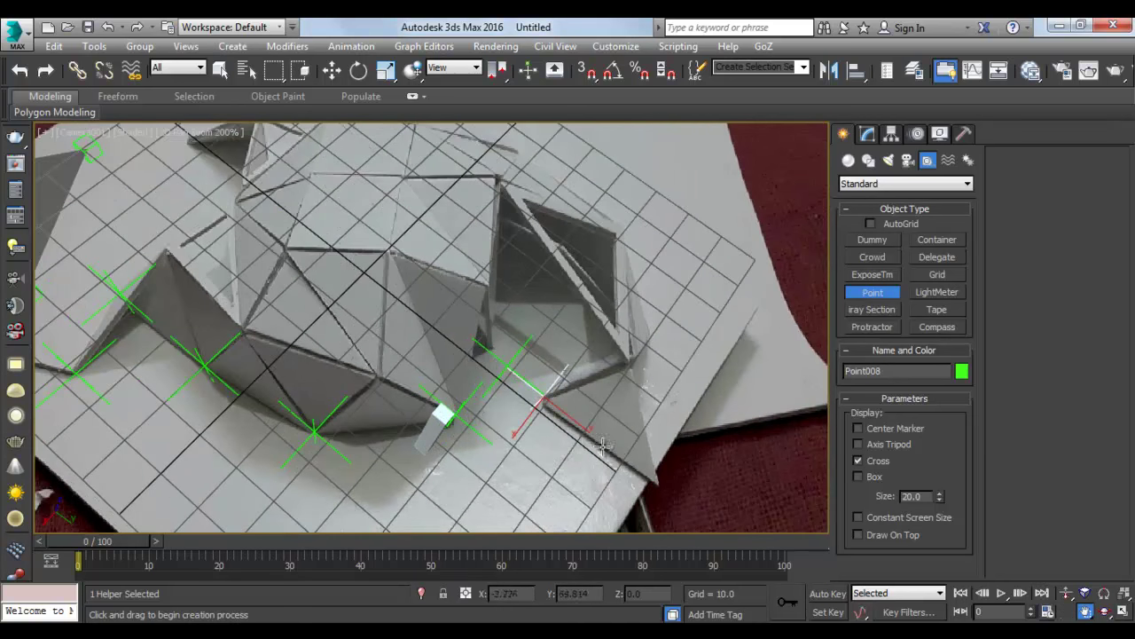
{"action": "left_click", "coordinate": [657, 483]}
{"action": "left_click", "coordinate": [652, 336]}
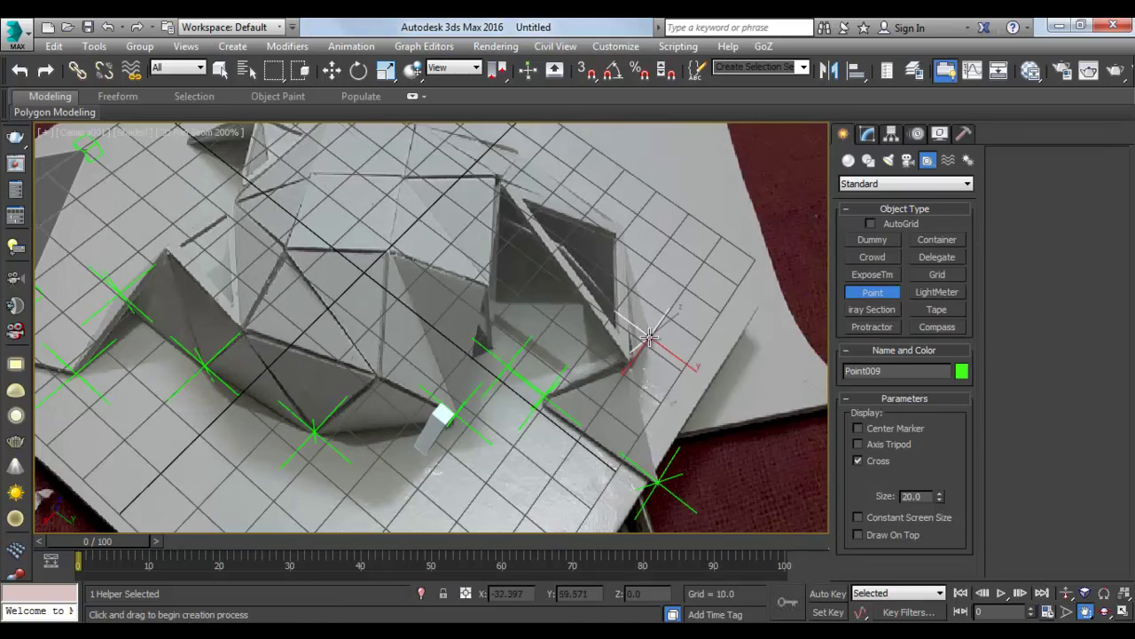
{"action": "mouse_move", "coordinate": [562, 262]}
{"action": "middle_mouse_down"}
{"action": "mouse_move", "coordinate": [605, 371]}
{"action": "mouse_move", "coordinate": [420, 315]}
{"action": "middle_mouse_up"}
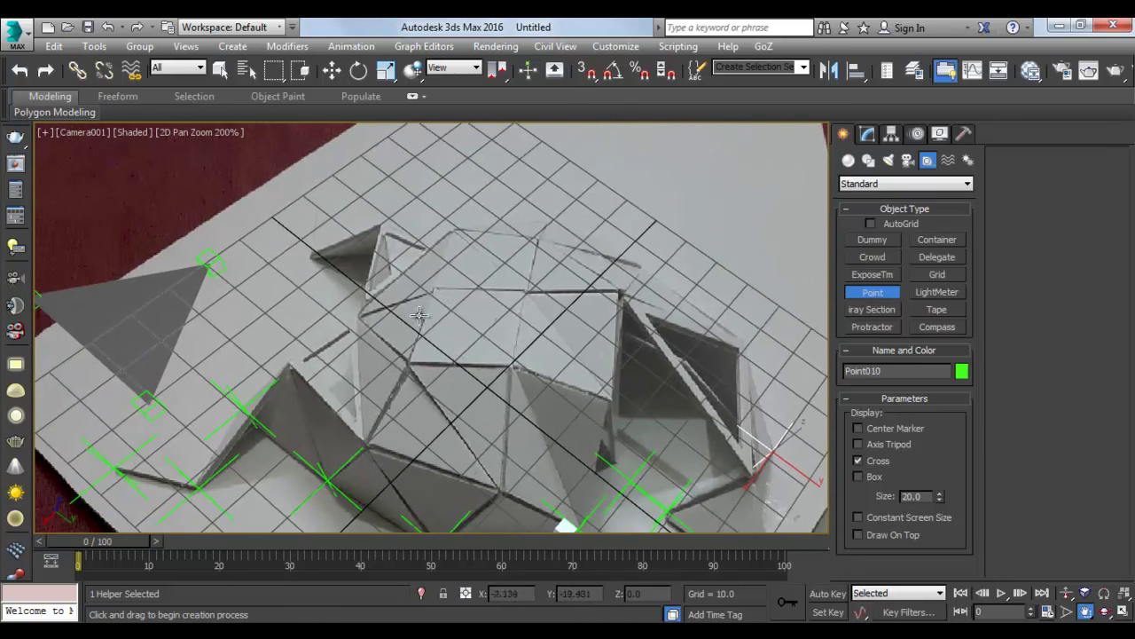
{"action": "middle_click_drag", "start_coordinate": [297, 255], "coordinate": [310, 210]}
Stand Box001 on the valley fold vertex and raise its height to 28.833.
{"action": "key", "text": "w"}
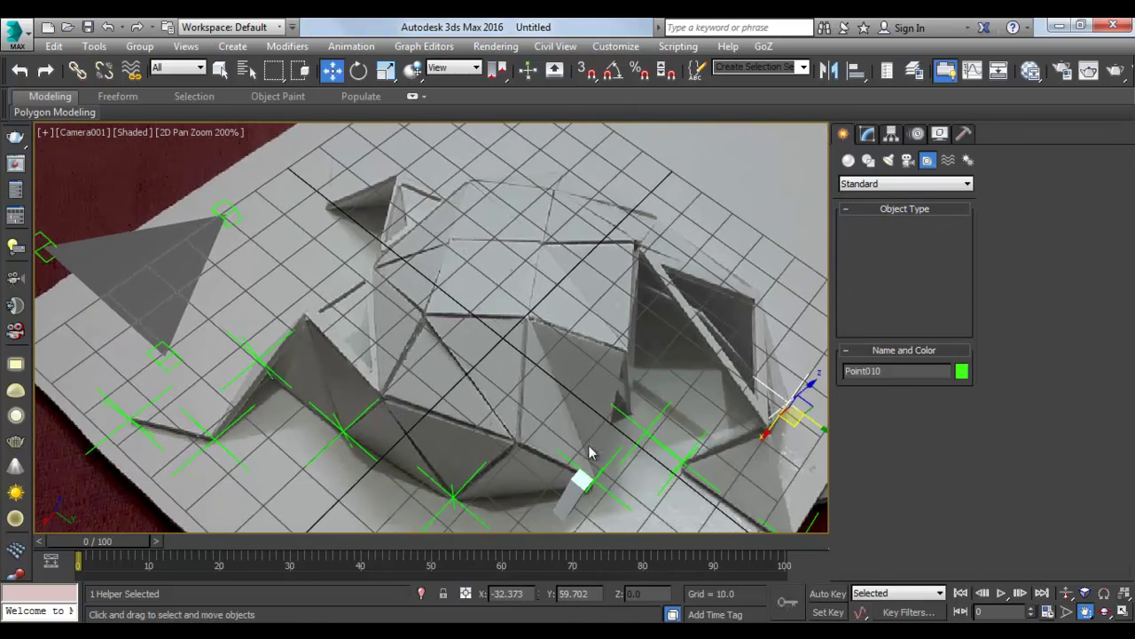
{"action": "middle_click_drag", "start_coordinate": [588, 448], "coordinate": [555, 326]}
{"action": "left_click", "coordinate": [548, 353]}
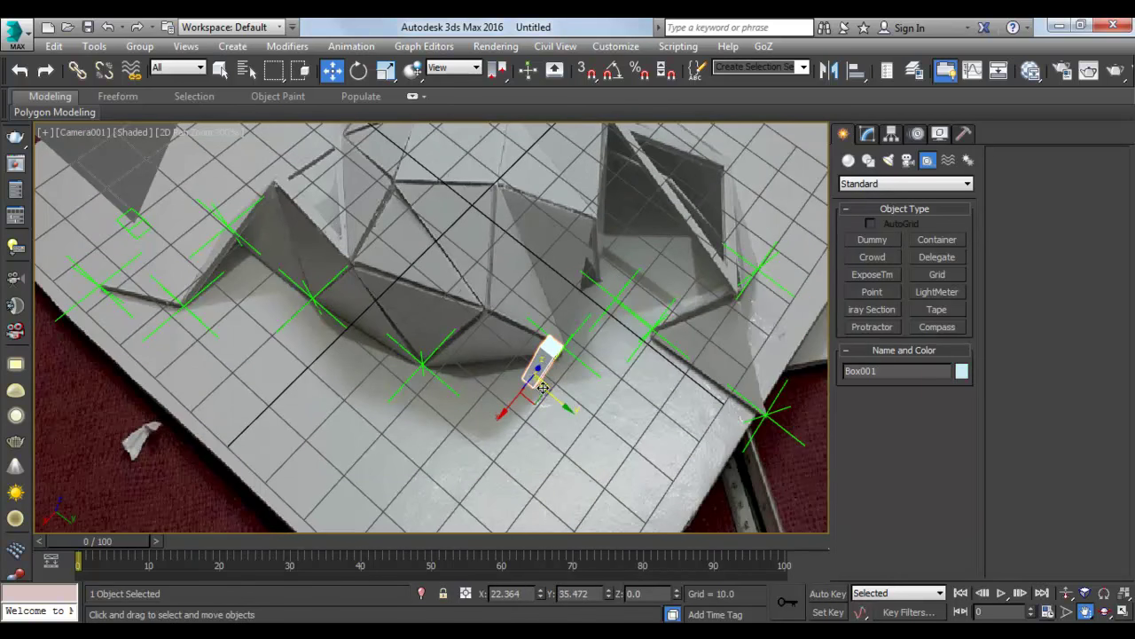
{"action": "left_click_drag", "start_coordinate": [526, 400], "coordinate": [485, 384]}
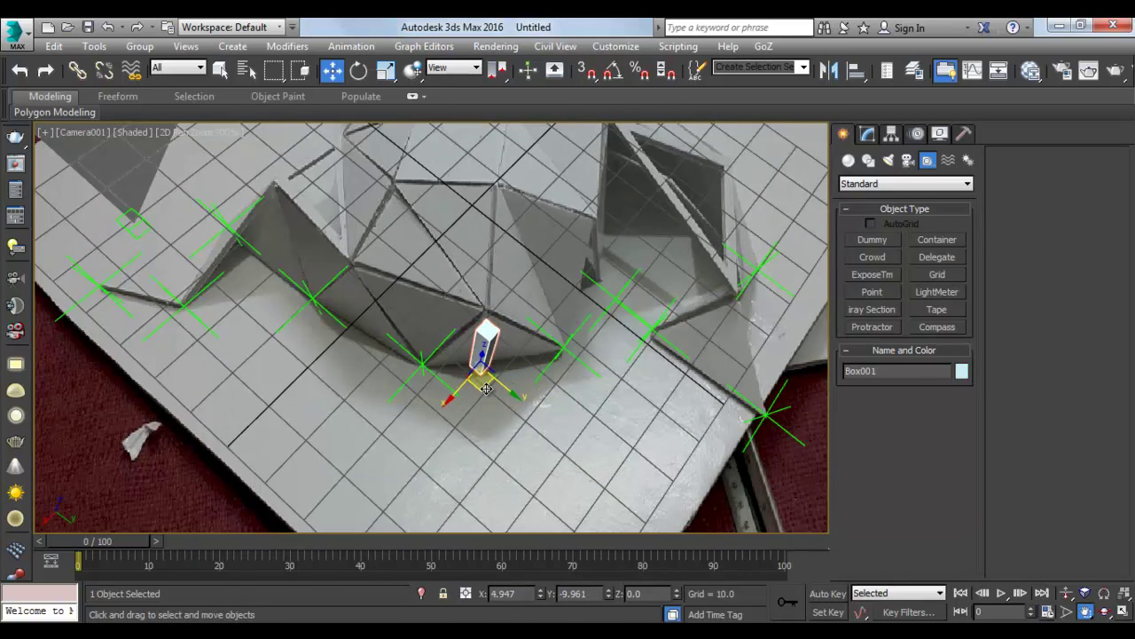
{"action": "left_click", "coordinate": [867, 134]}
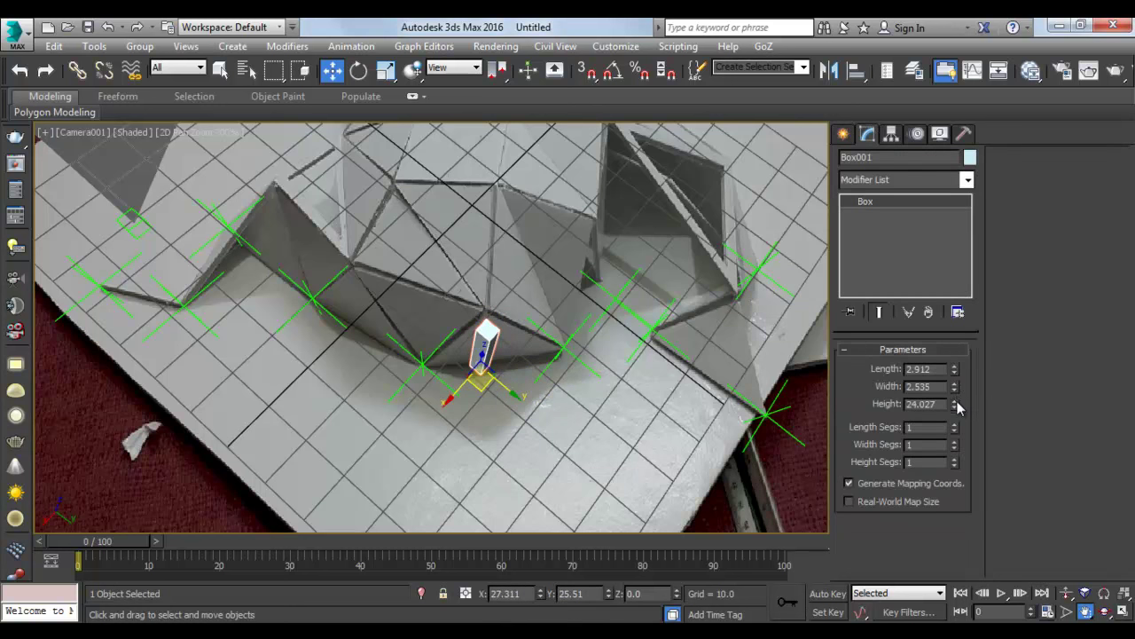
{"action": "left_click_drag", "start_coordinate": [955, 403], "coordinate": [956, 386]}
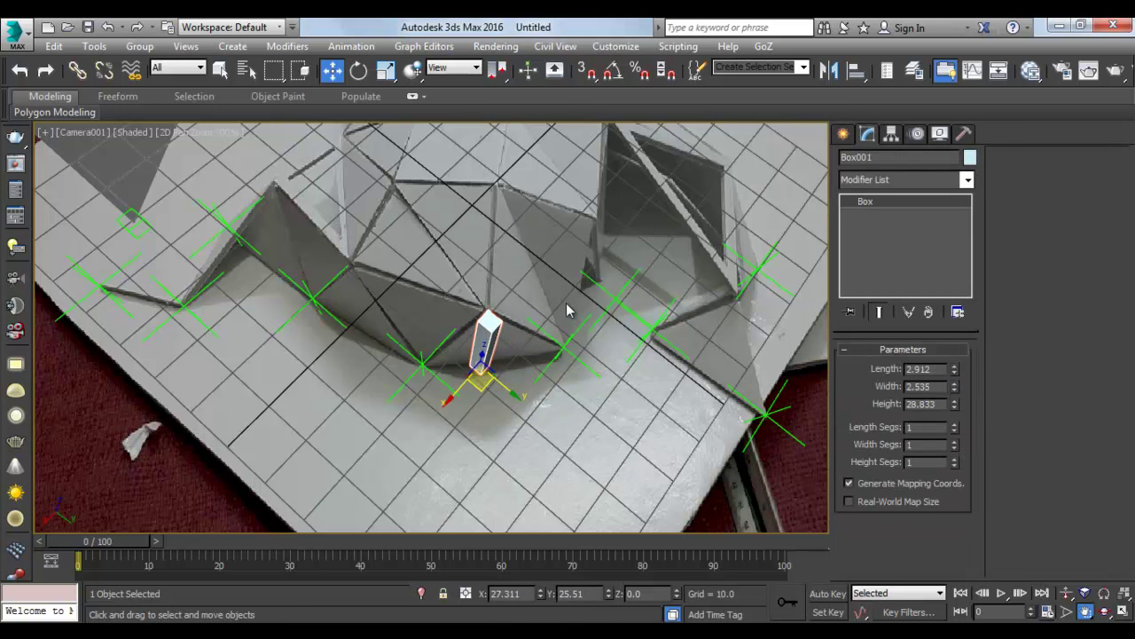
With 3D vertex snap on, Shift-copy a base point helper onto the box's top corner.
{"action": "left_click", "coordinate": [612, 298]}
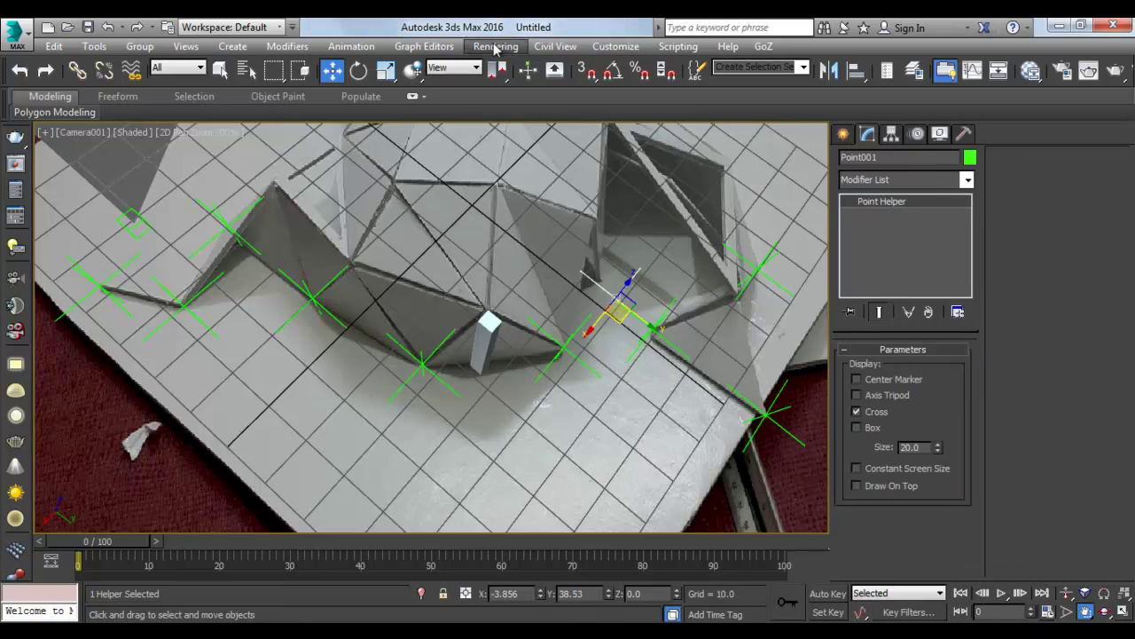
{"action": "key", "text": "s"}
{"action": "left_click_drag", "start_coordinate": [621, 317], "coordinate": [493, 317], "text": "shift"}
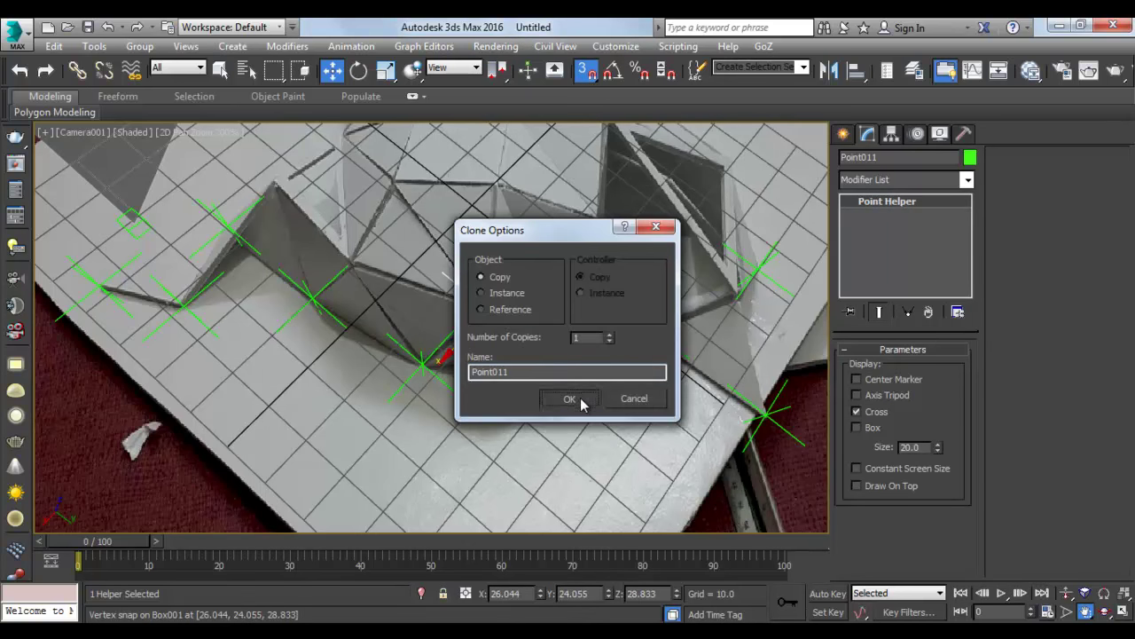
Confirm the Point011 copy and move Box001 to the next fold vertex.
{"action": "left_click", "coordinate": [569, 398]}
{"action": "left_click", "coordinate": [491, 364]}
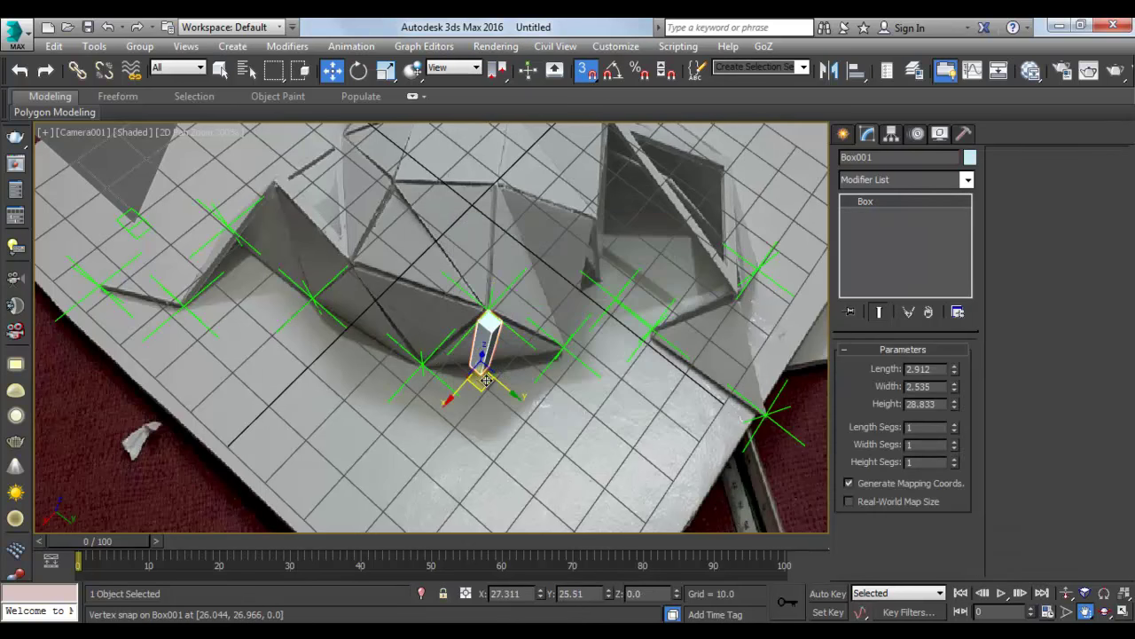
{"action": "key", "text": "s"}
{"action": "left_click_drag", "start_coordinate": [486, 387], "coordinate": [377, 351]}
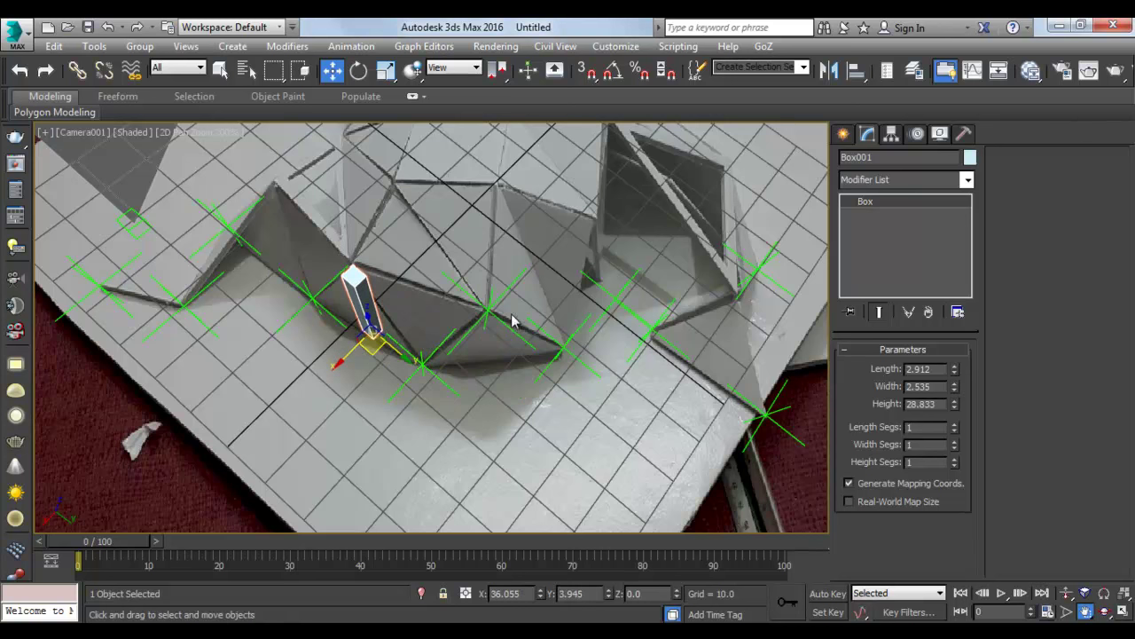
Snap-copy the base point helper onto the box's top corner as Point012.
{"action": "left_click", "coordinate": [618, 304]}
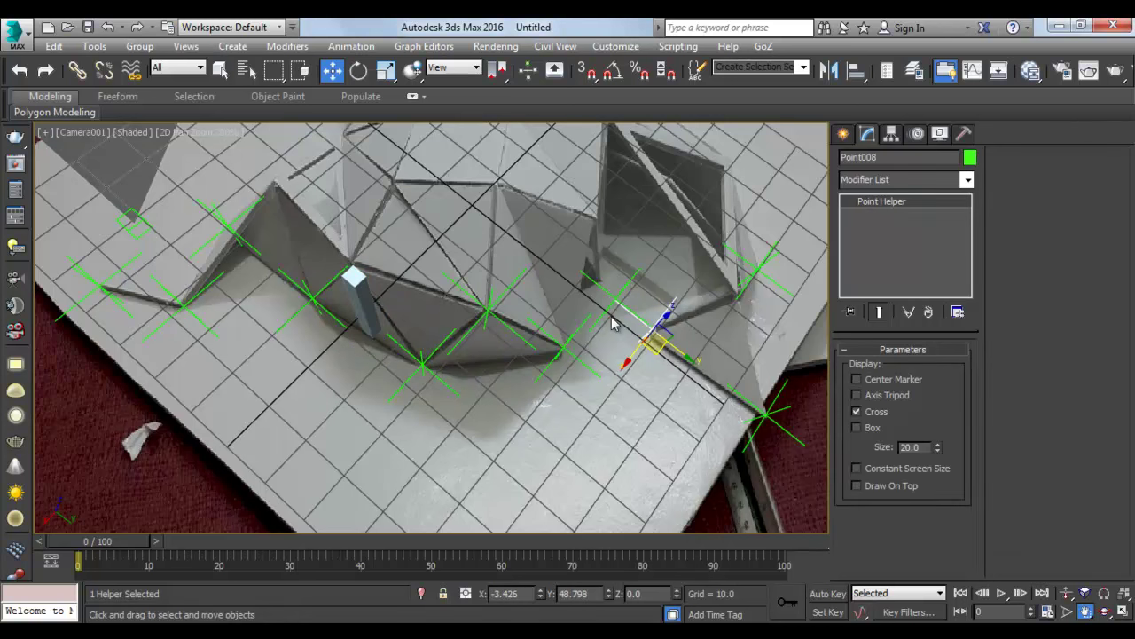
{"action": "left_click", "coordinate": [606, 292]}
{"action": "left_click", "coordinate": [606, 293]}
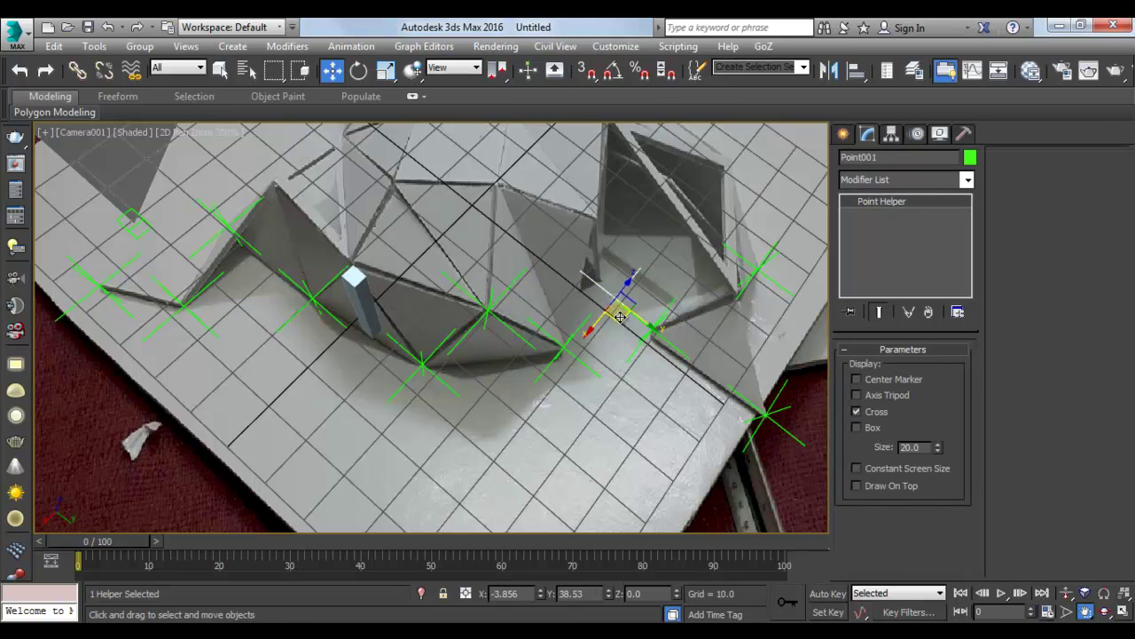
{"action": "key", "text": "s"}
{"action": "left_click_drag", "start_coordinate": [619, 317], "coordinate": [353, 269], "text": "shift"}
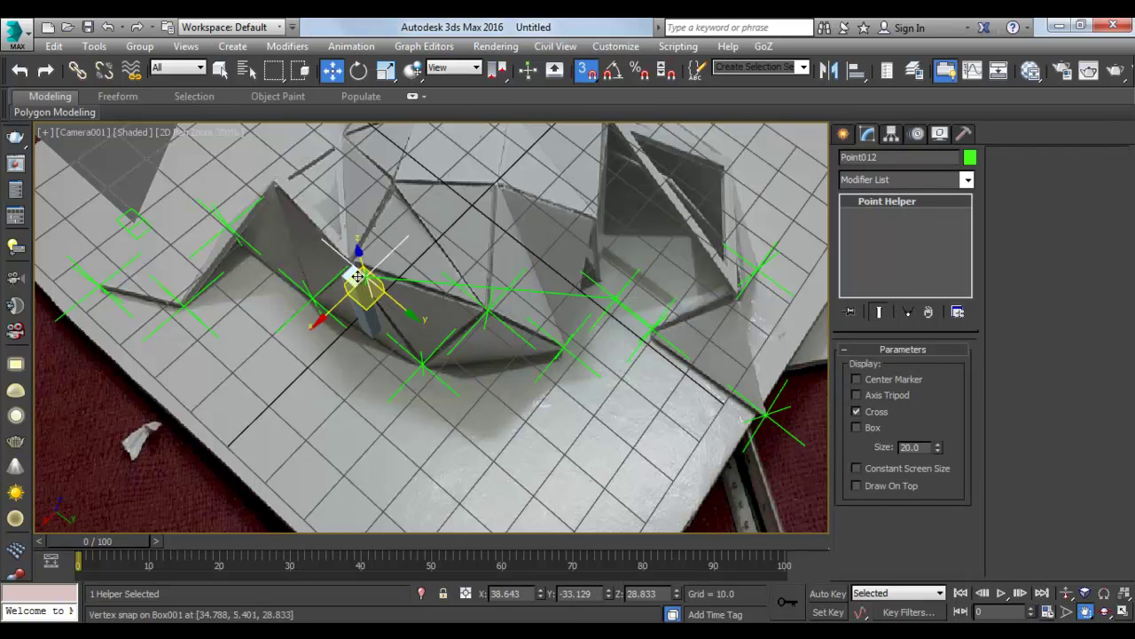
{"action": "left_click", "coordinate": [570, 398]}
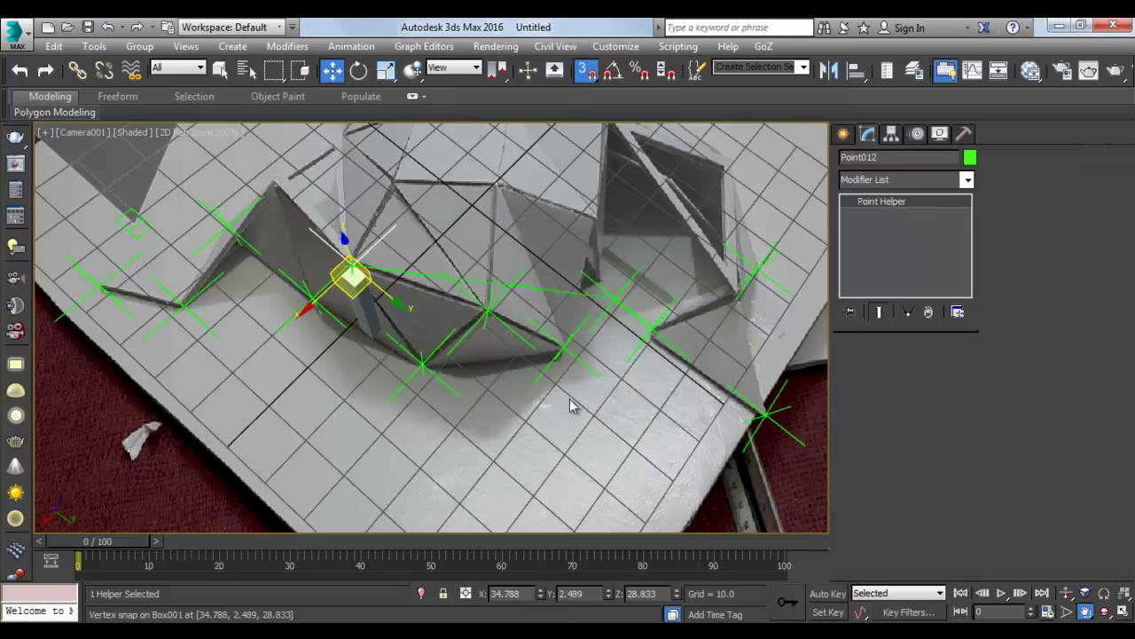
Move the box to the ridge fold vertex and snap-copy Point012 onto its top as Point013.
{"action": "key", "text": "s"}
{"action": "left_click", "coordinate": [368, 306]}
{"action": "middle_click_drag", "start_coordinate": [344, 327], "coordinate": [439, 415]}
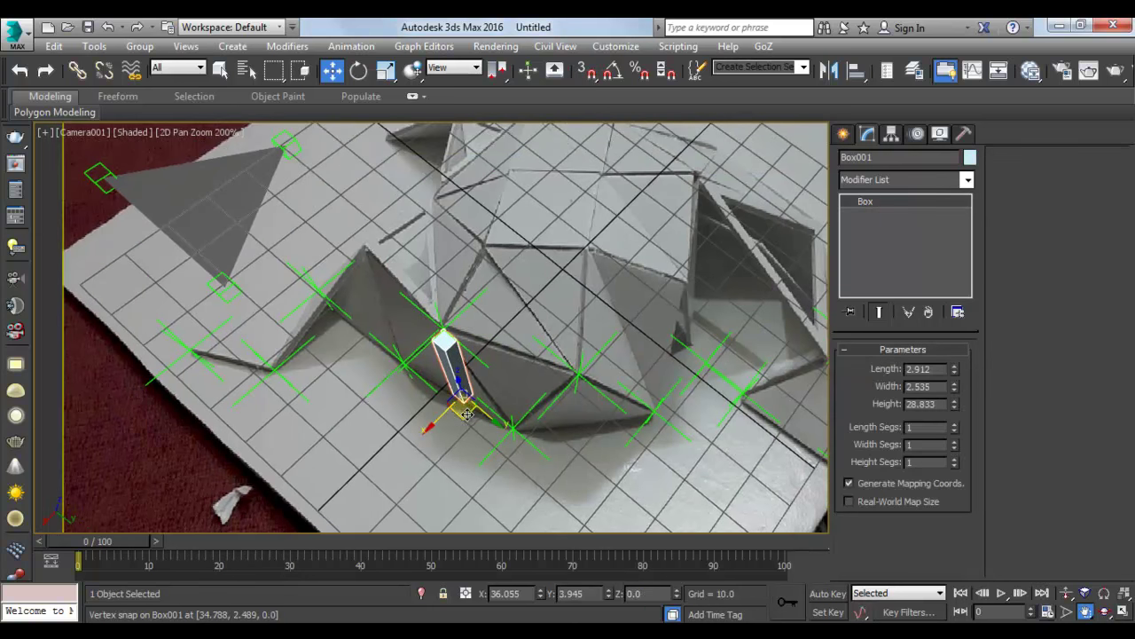
{"action": "left_click_drag", "start_coordinate": [439, 415], "coordinate": [404, 346]}
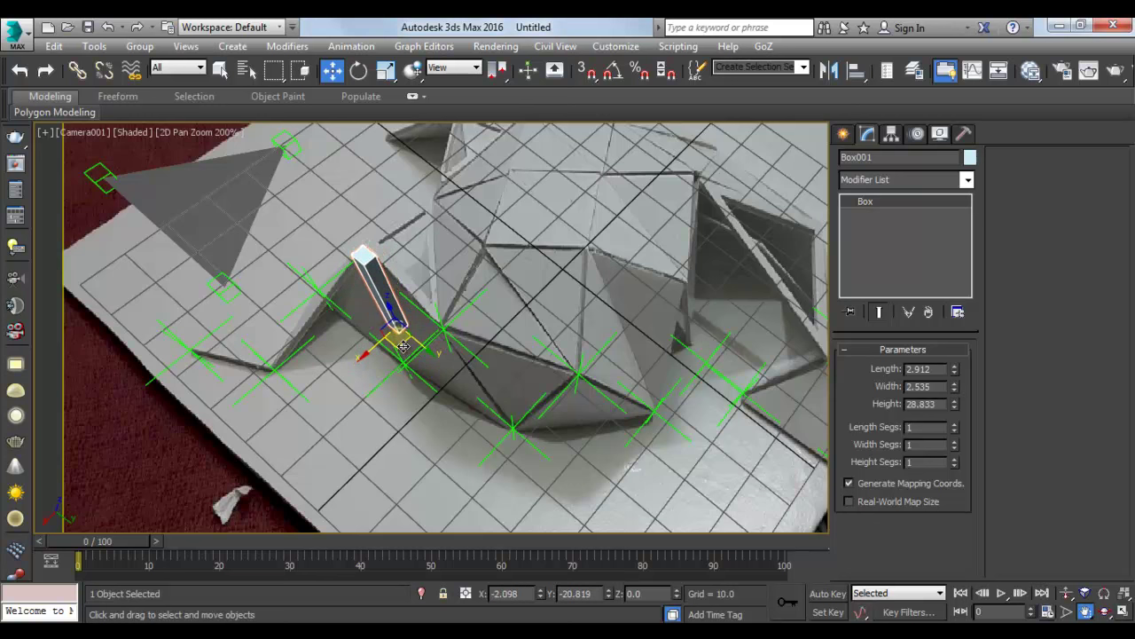
{"action": "left_click", "coordinate": [451, 346]}
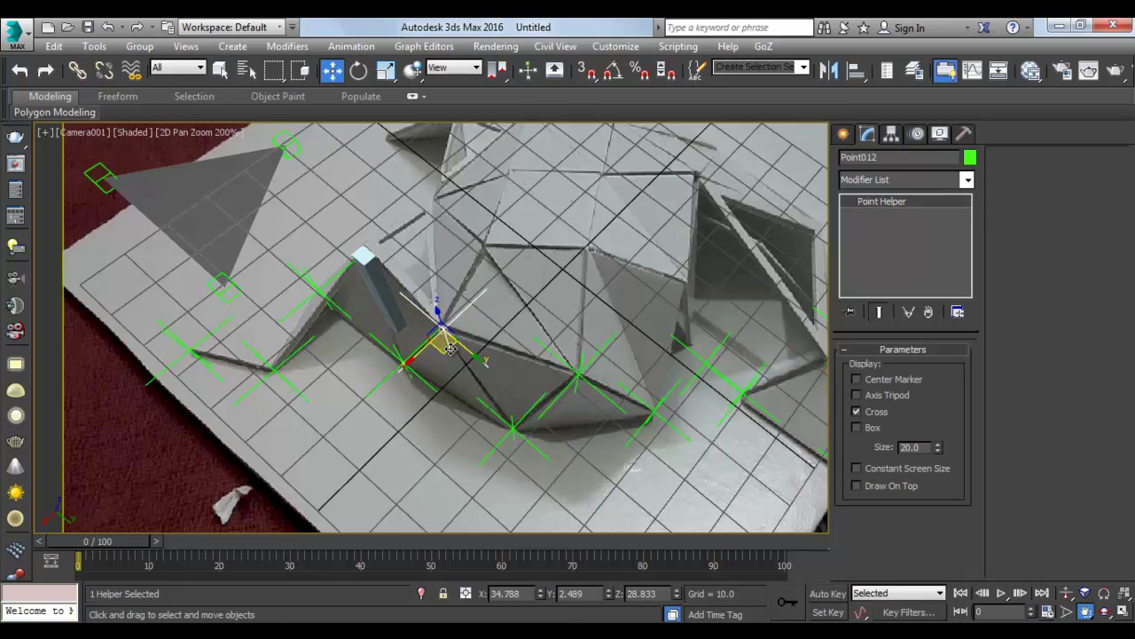
{"action": "key", "text": "s"}
{"action": "left_click_drag", "start_coordinate": [451, 346], "coordinate": [366, 249], "text": "shift"}
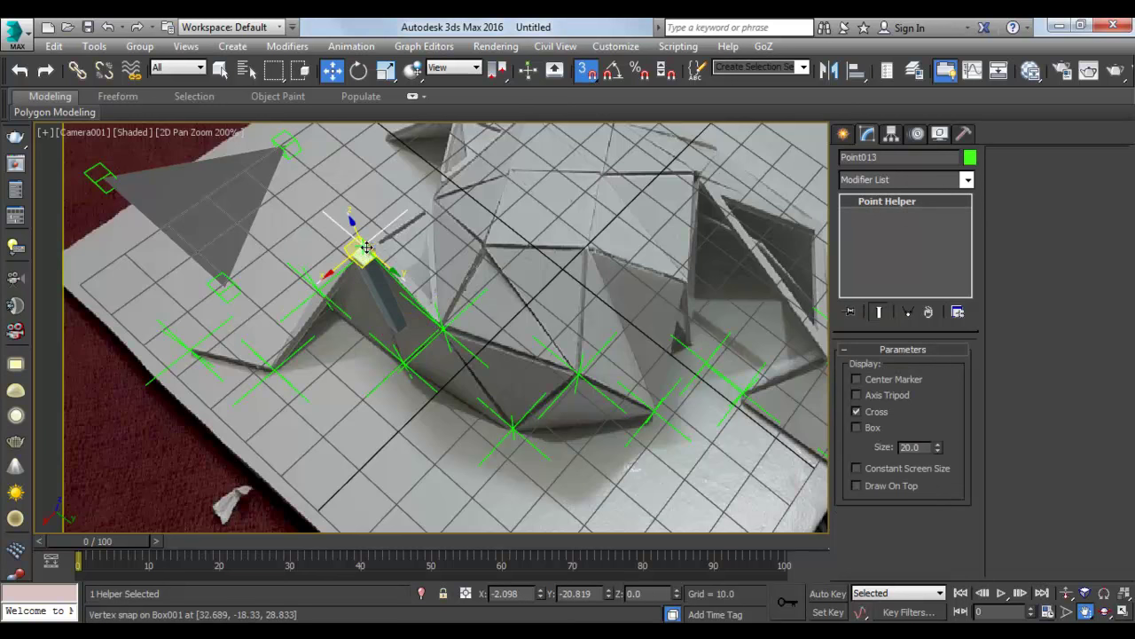
{"action": "left_click", "coordinate": [568, 398]}
Copy the box as Box002 and snap a base point helper onto its top.
{"action": "left_click", "coordinate": [391, 315]}
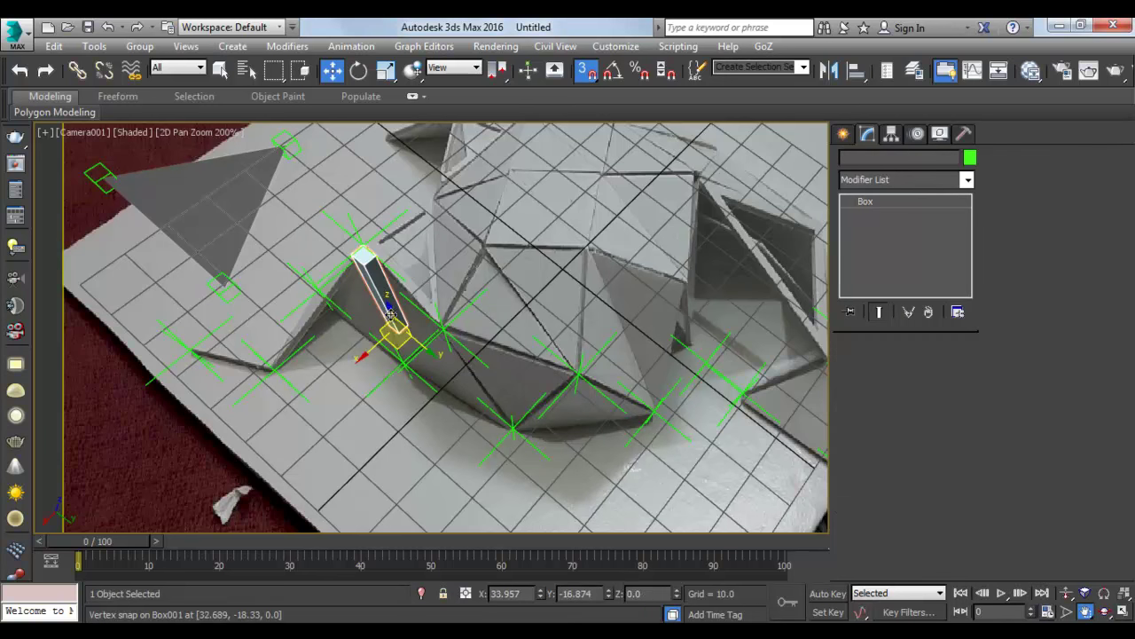
{"action": "key", "text": "s"}
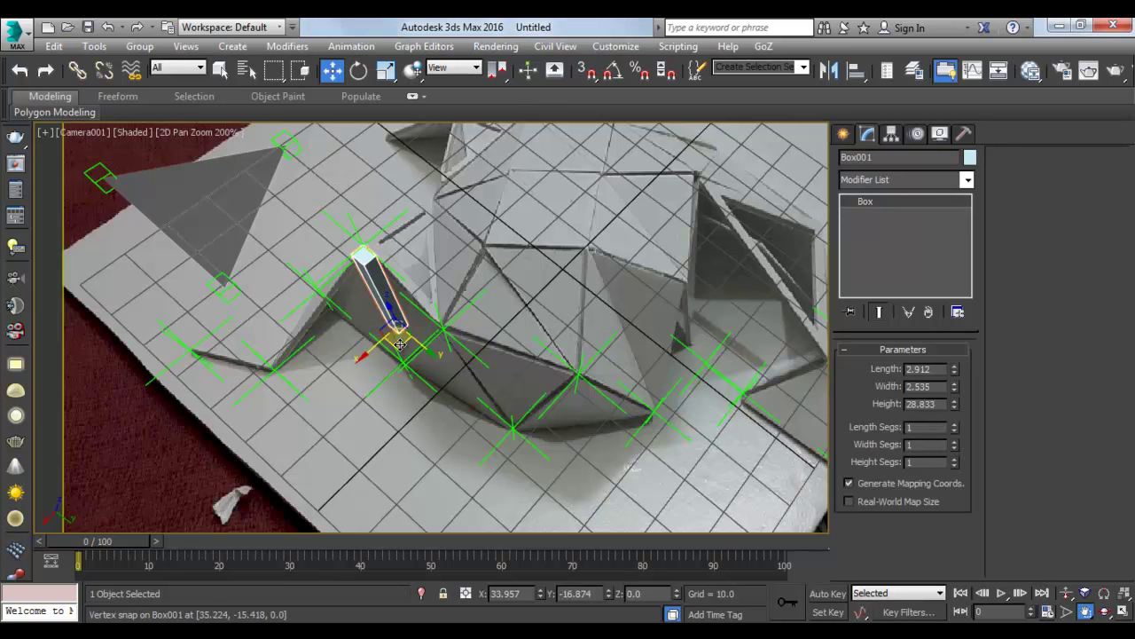
{"action": "left_click_drag", "start_coordinate": [400, 344], "coordinate": [453, 306], "text": "shift"}
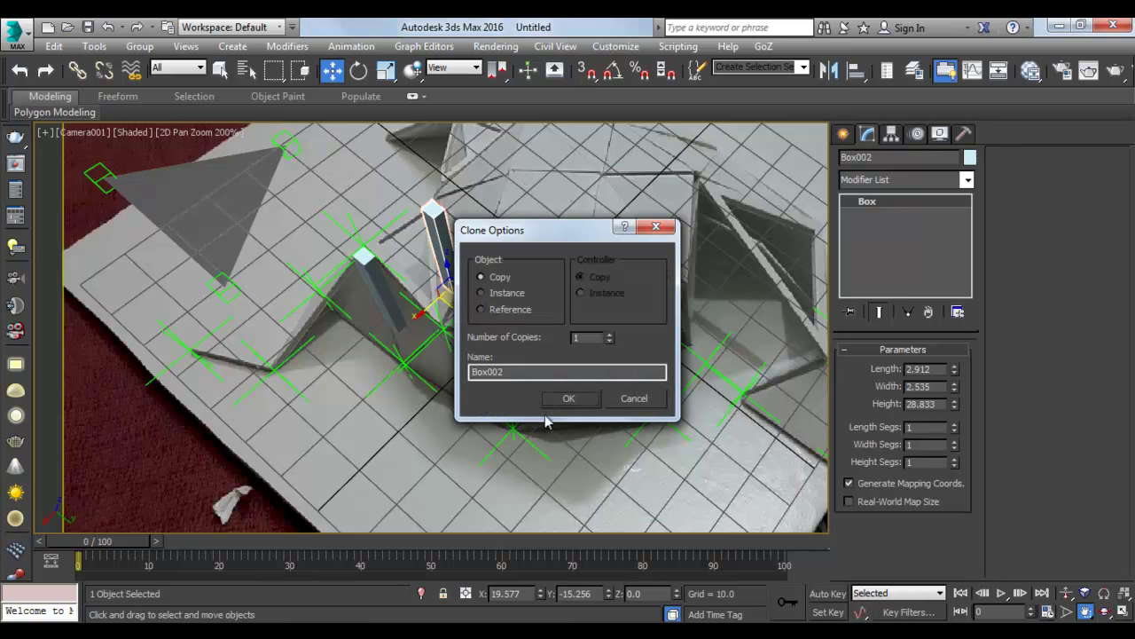
{"action": "left_click", "coordinate": [569, 399]}
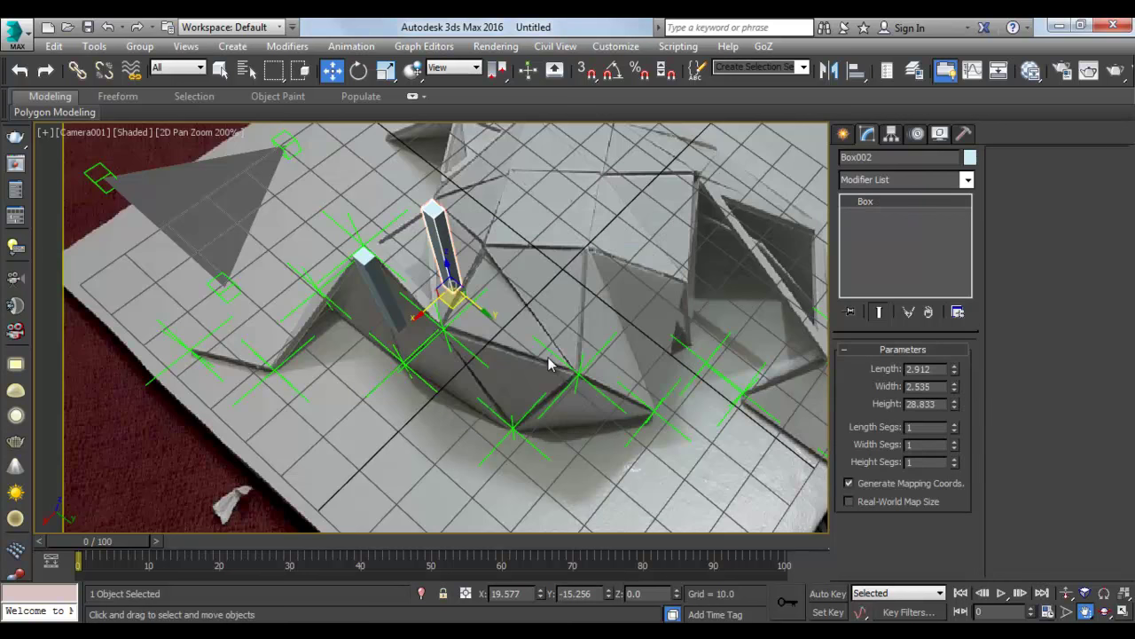
{"action": "left_click", "coordinate": [701, 359]}
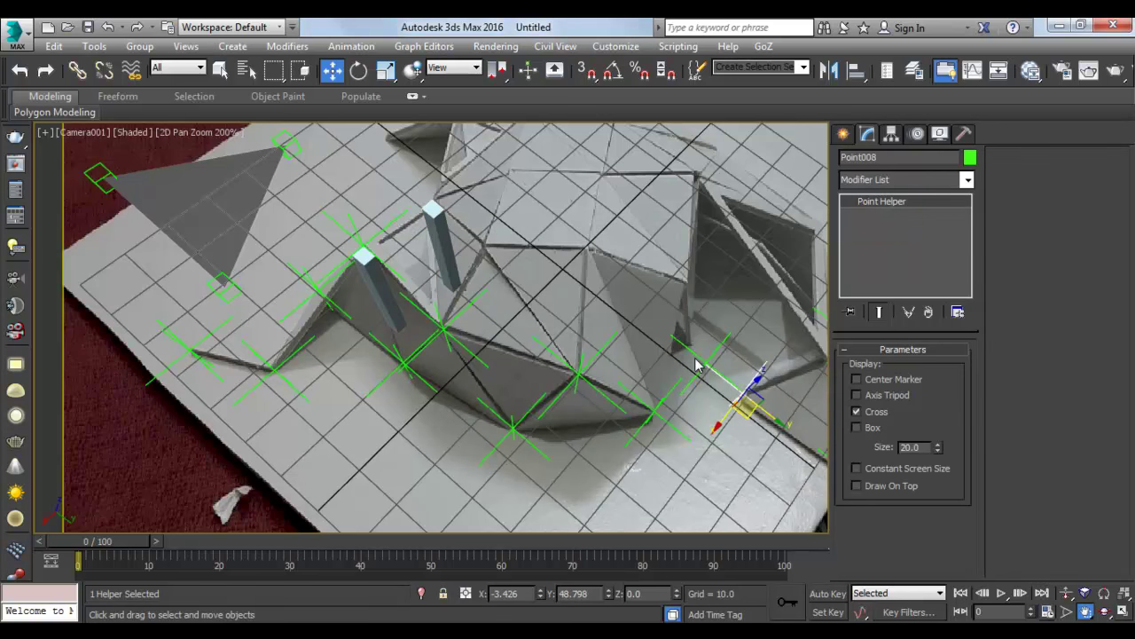
{"action": "left_click", "coordinate": [701, 363]}
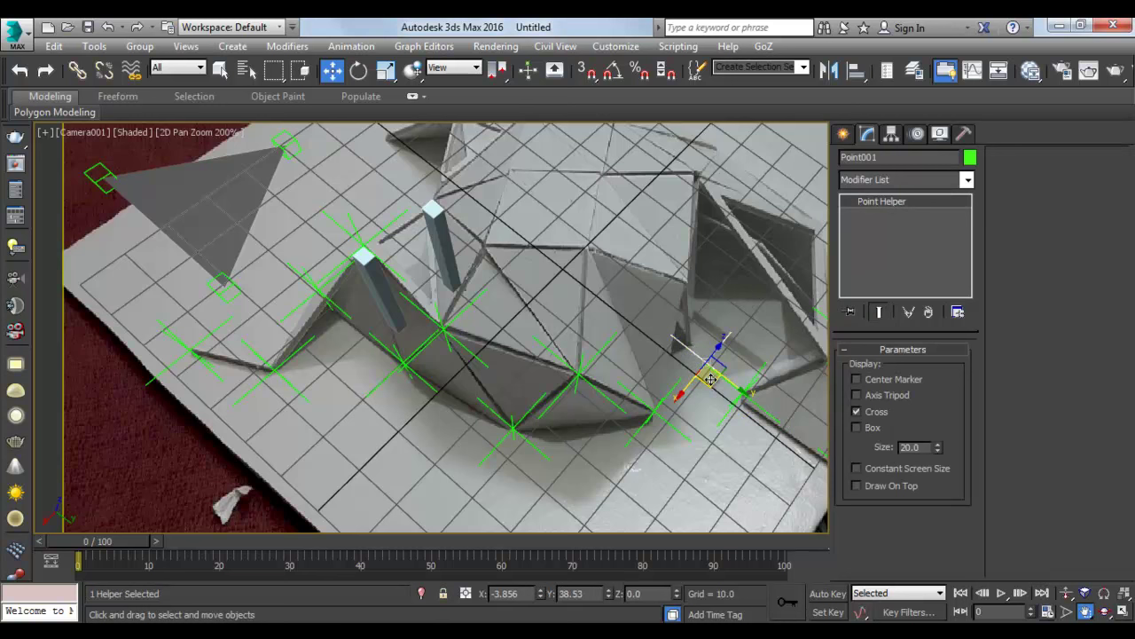
{"action": "key", "text": "s"}
{"action": "left_click_drag", "start_coordinate": [705, 377], "coordinate": [430, 206], "text": "shift"}
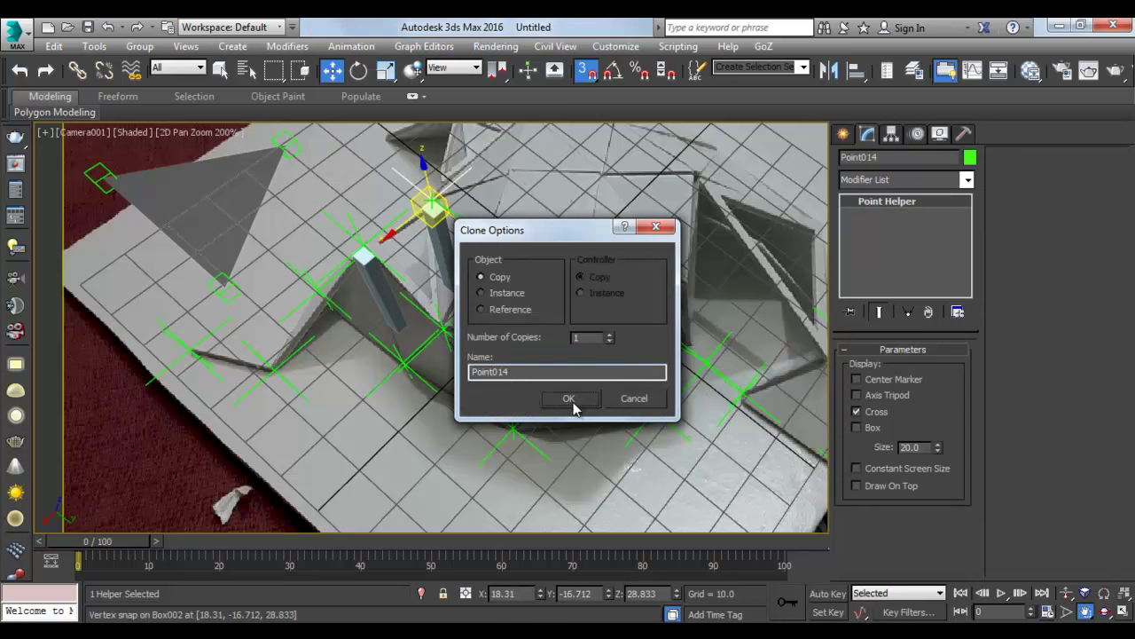
Confirm Point014, then set Box002 on a valley fold vertex at 34.023 height.
{"action": "left_click", "coordinate": [568, 398]}
{"action": "key", "text": "s"}
{"action": "left_click_drag", "start_coordinate": [452, 273], "coordinate": [494, 356]}
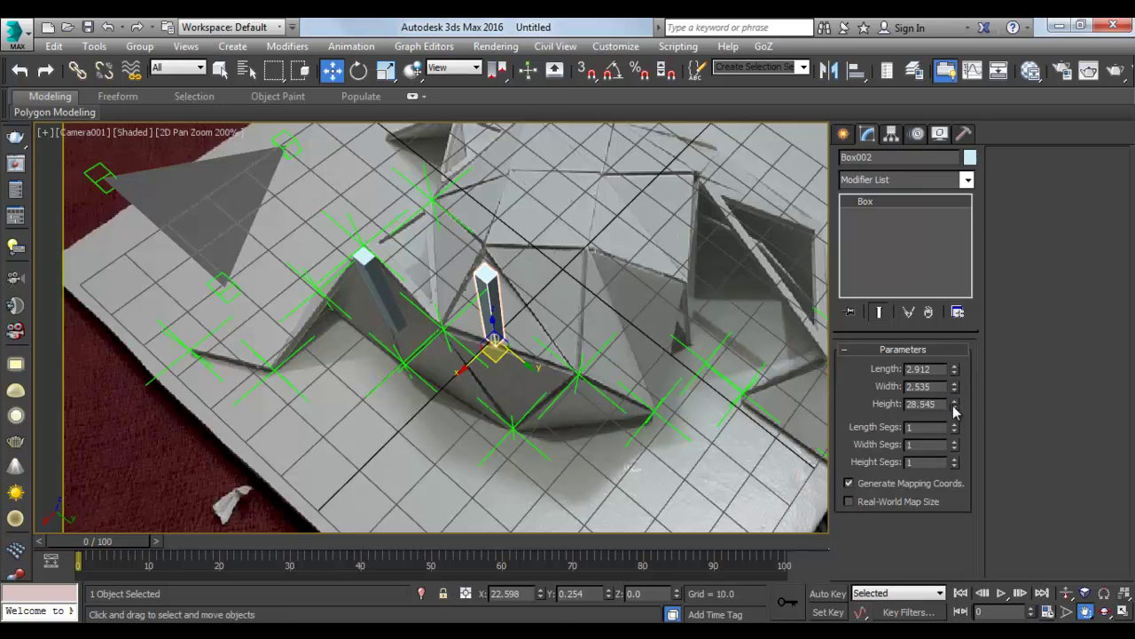
{"action": "left_click_drag", "start_coordinate": [954, 398], "coordinate": [954, 388]}
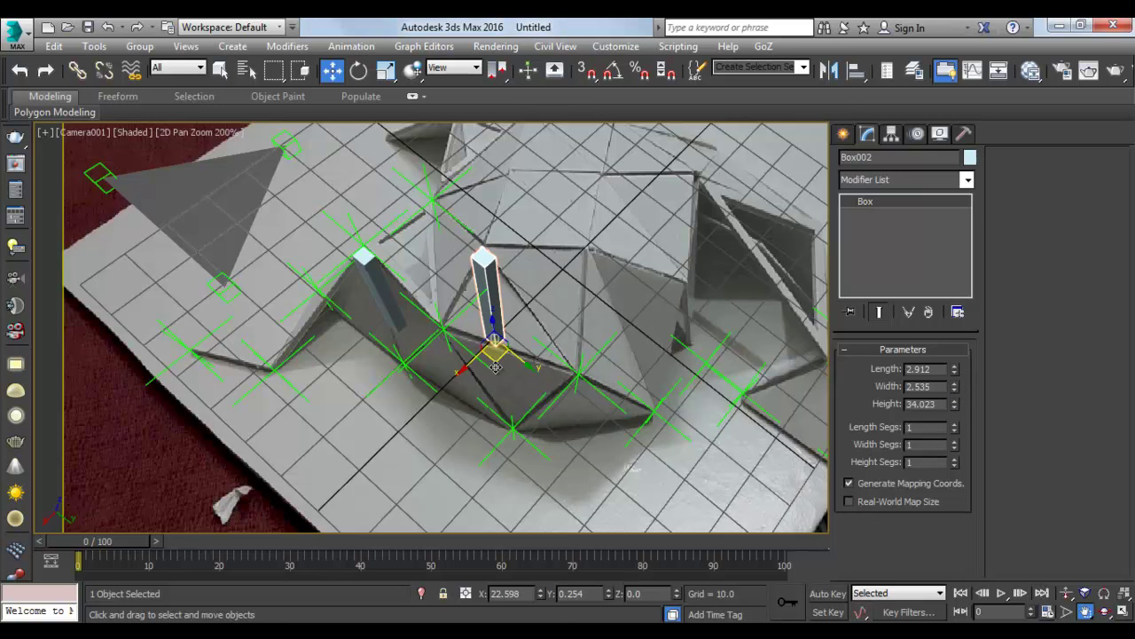
{"action": "left_click_drag", "start_coordinate": [496, 367], "coordinate": [496, 364]}
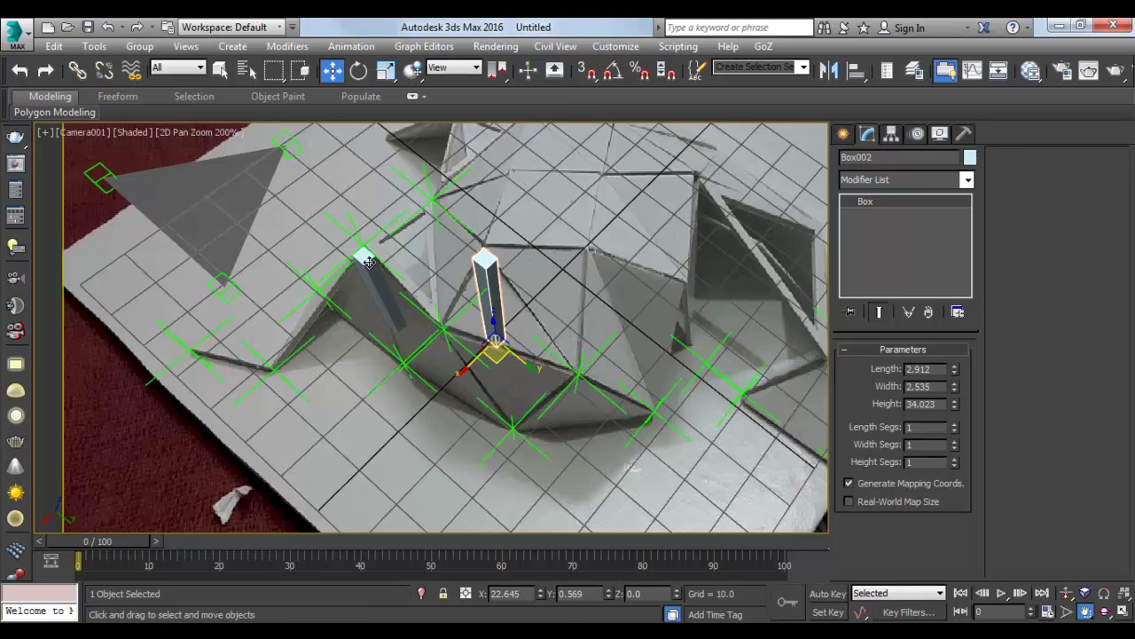
Snap-copy Point014 onto the taller box's top as Point015.
{"action": "left_click", "coordinate": [428, 219]}
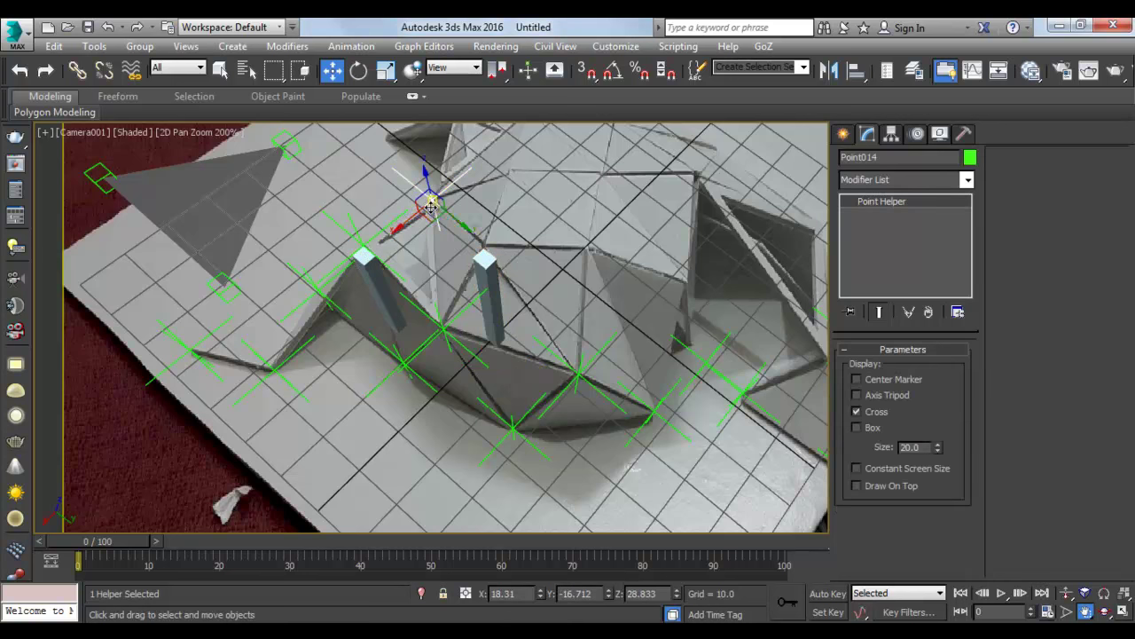
{"action": "key", "text": "s"}
{"action": "left_click_drag", "start_coordinate": [429, 206], "coordinate": [483, 255], "text": "shift"}
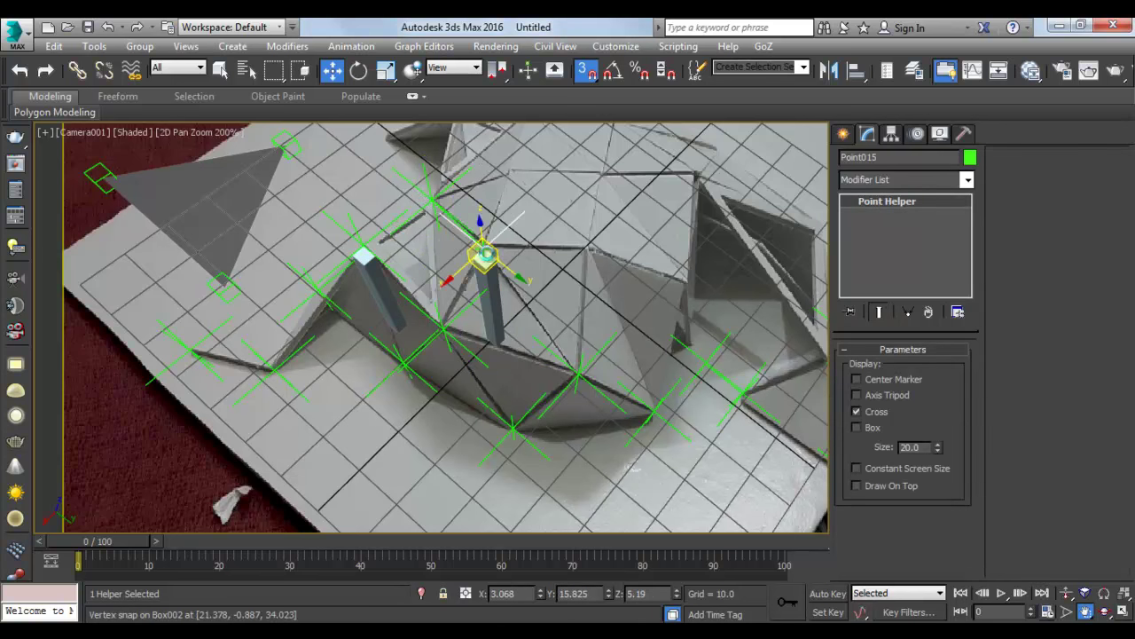
{"action": "left_click", "coordinate": [569, 398]}
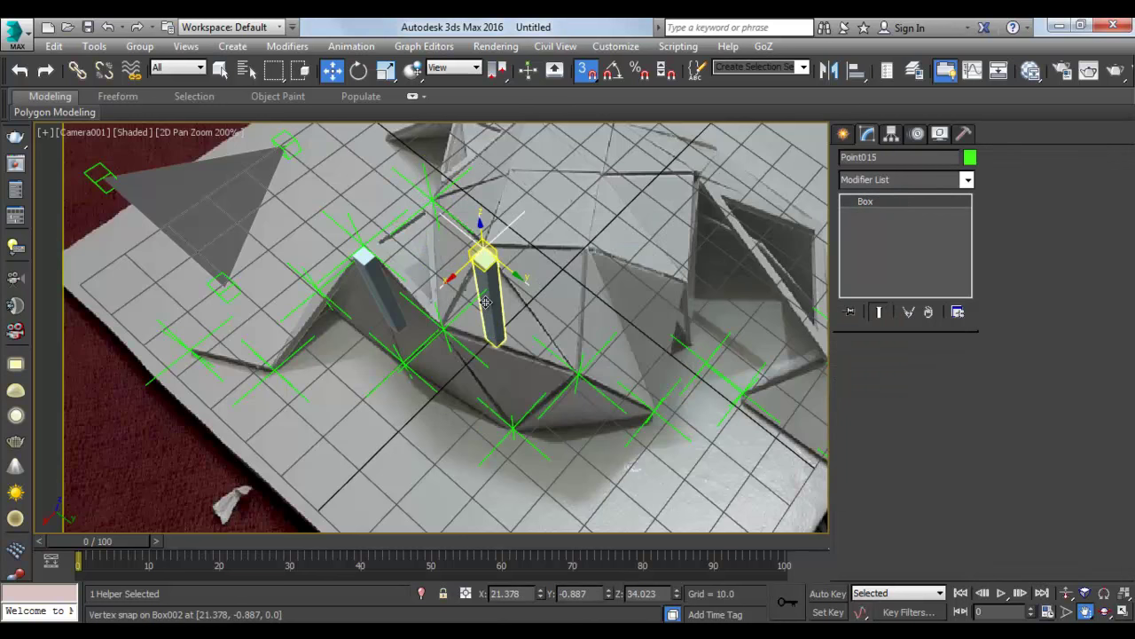
Copy Box002 as Box003 to the right and delete the middle box.
{"action": "left_click", "coordinate": [486, 302]}
{"action": "key", "text": "s"}
{"action": "left_click_drag", "start_coordinate": [495, 359], "coordinate": [577, 364], "text": "shift"}
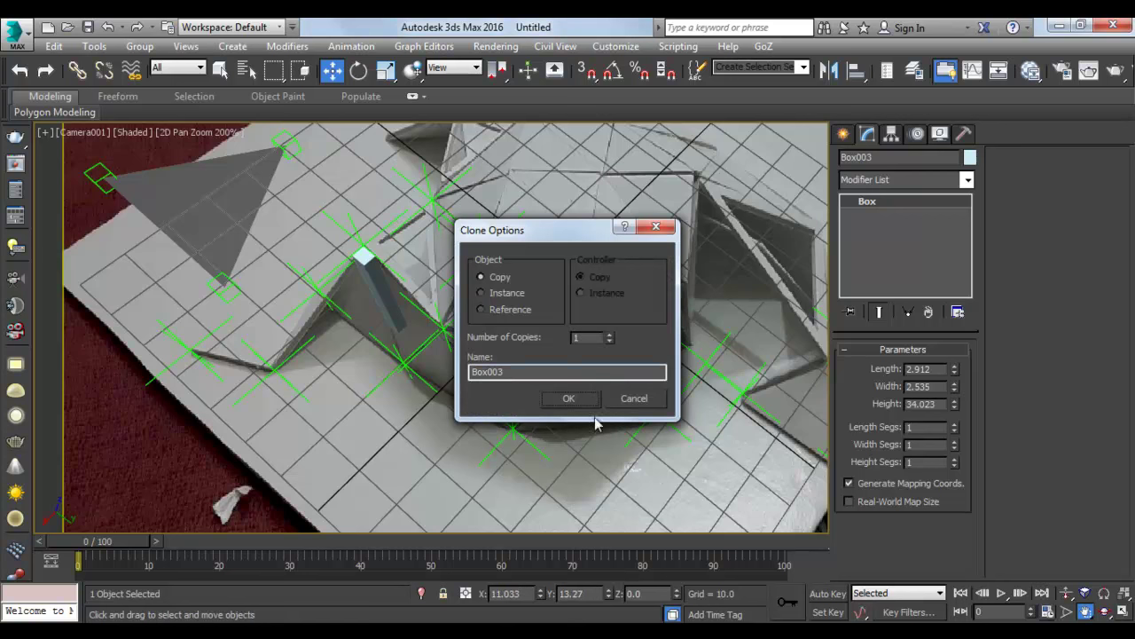
{"action": "left_click", "coordinate": [563, 401]}
{"action": "left_click", "coordinate": [486, 298]}
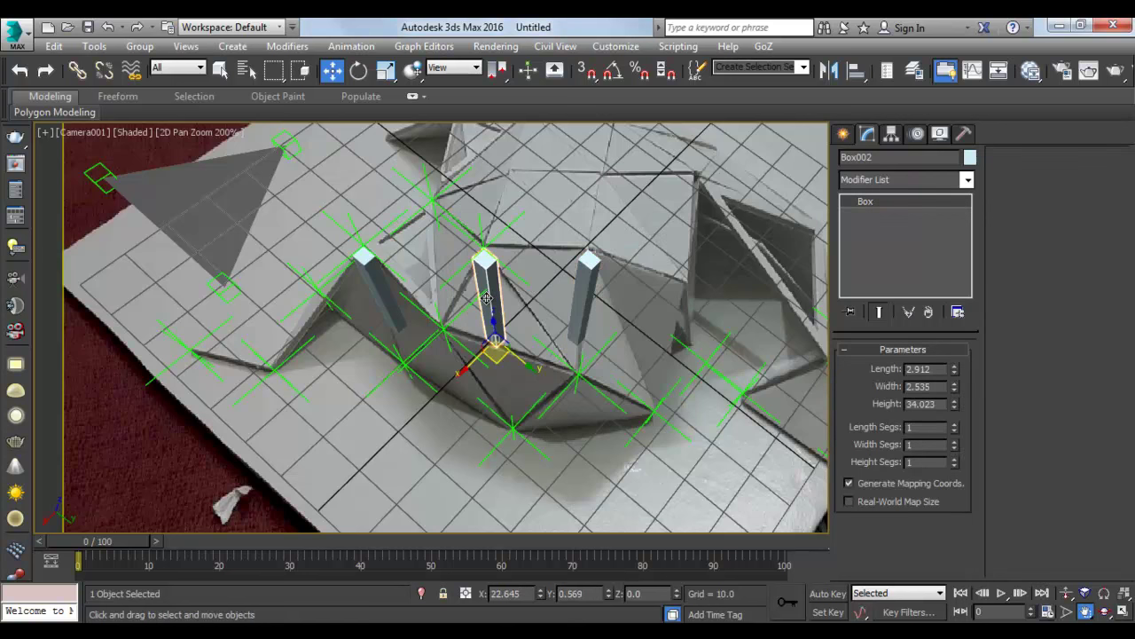
{"action": "key", "text": "Delete"}
Snap-copy a point helper onto the right-hand box's top.
{"action": "left_click", "coordinate": [483, 250]}
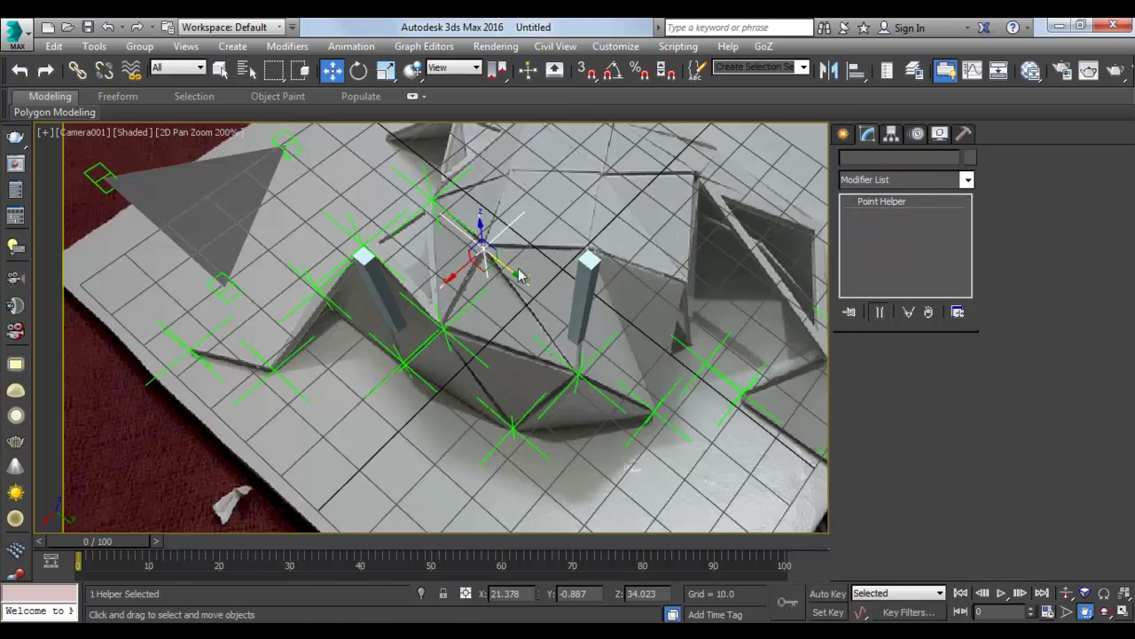
{"action": "key", "text": "s"}
{"action": "left_click", "coordinate": [589, 256]}
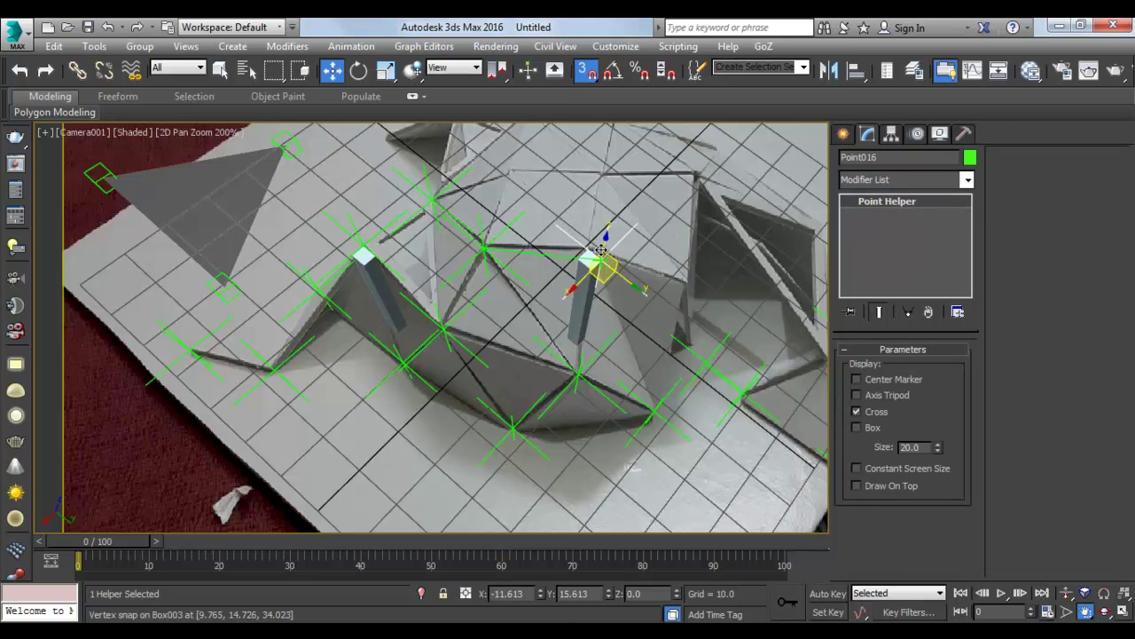
{"action": "left_click_drag", "start_coordinate": [590, 241], "coordinate": [589, 255], "text": "shift"}
{"action": "left_click", "coordinate": [571, 397]}
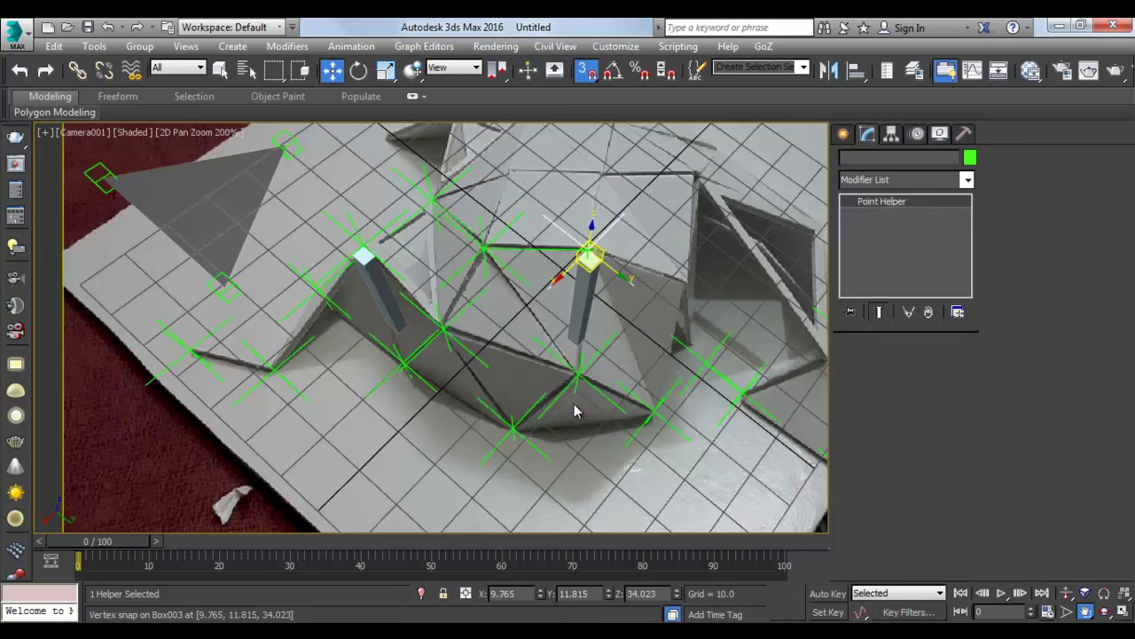
Move the box to the next fold vertex and snap-copy its base point up to the top.
{"action": "left_click", "coordinate": [600, 318]}
{"action": "left_click", "coordinate": [579, 330]}
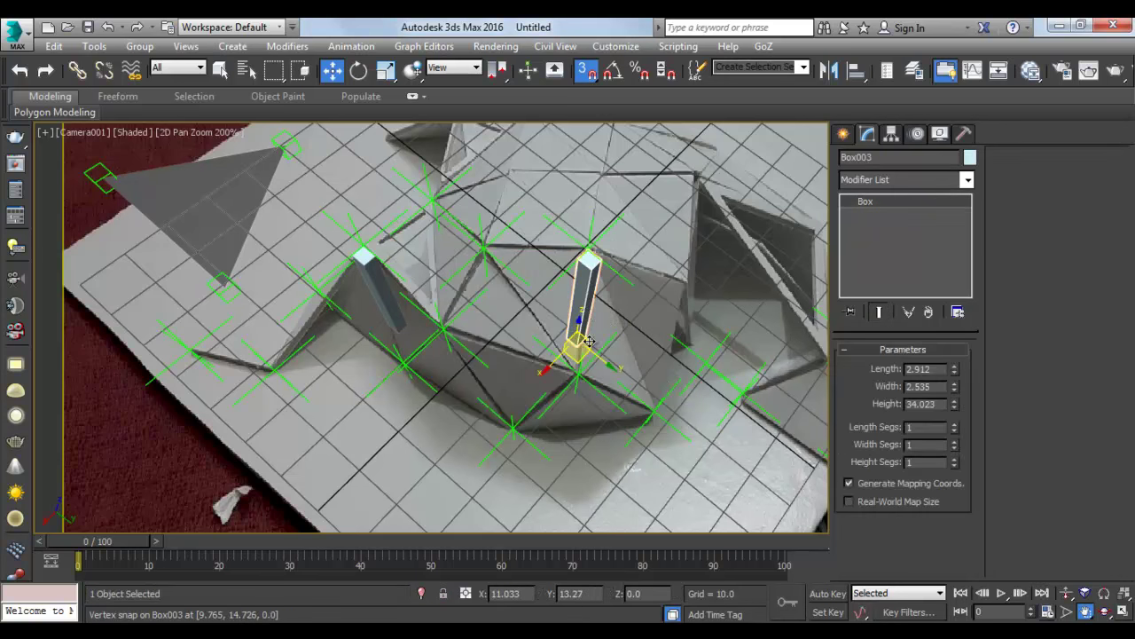
{"action": "key", "text": "s"}
{"action": "mouse_move", "coordinate": [581, 369]}
{"action": "left_mouse_down"}
{"action": "mouse_move", "coordinate": [662, 391]}
{"action": "mouse_move", "coordinate": [658, 383]}
{"action": "left_mouse_up"}
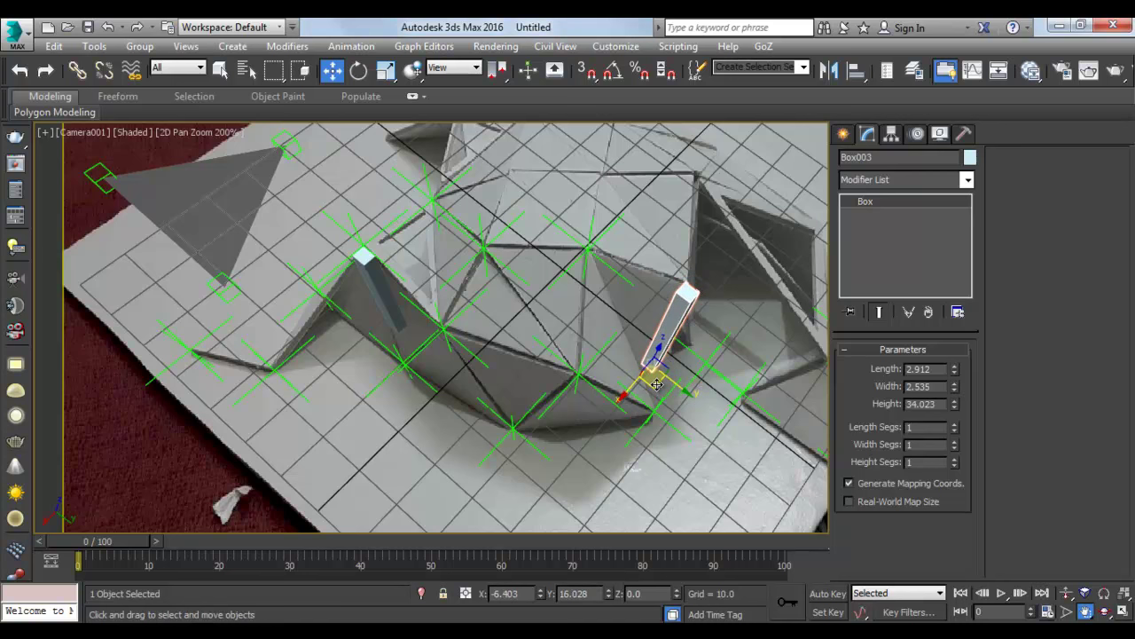
{"action": "left_click", "coordinate": [743, 392]}
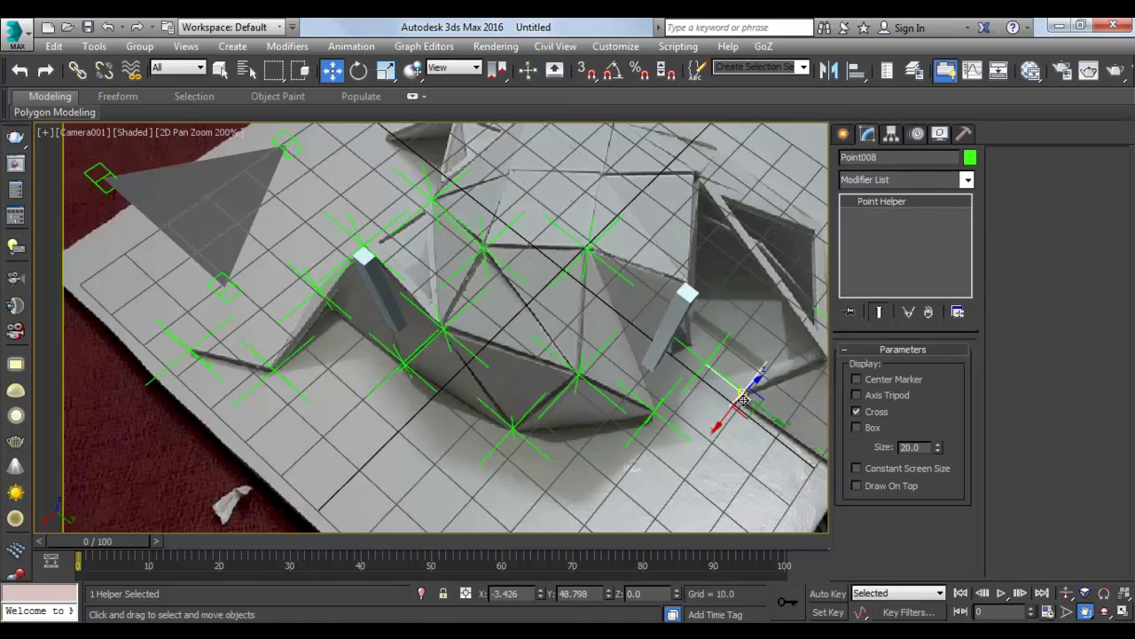
{"action": "key", "text": "s"}
{"action": "left_click_drag", "start_coordinate": [749, 417], "coordinate": [696, 317], "text": "shift"}
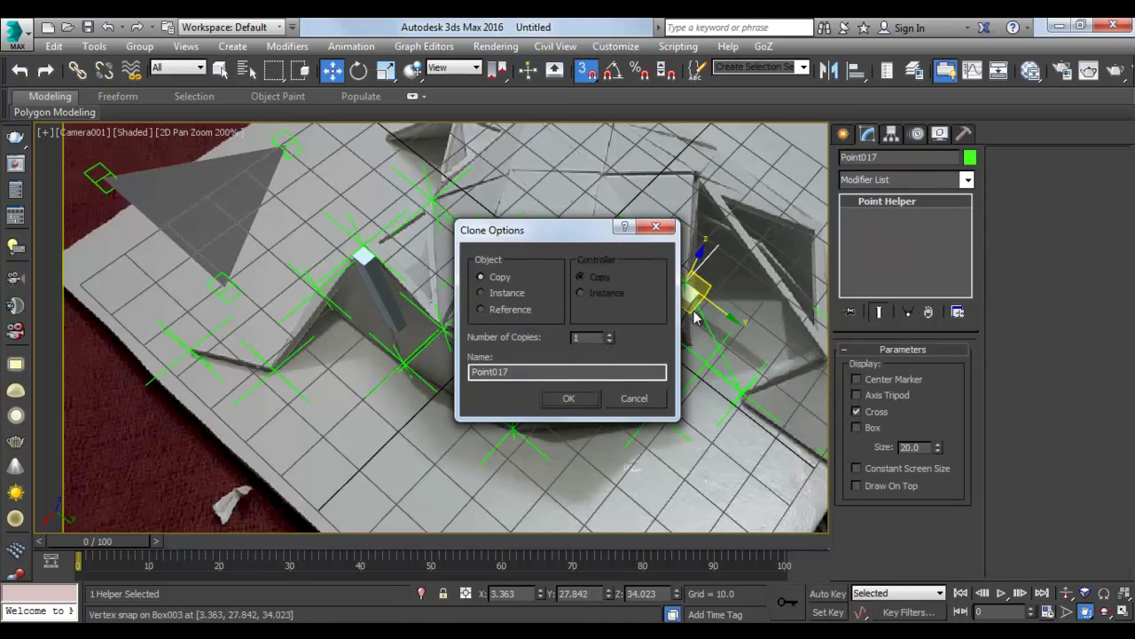
{"action": "left_click", "coordinate": [572, 397]}
Move the box to the lower-right fold vertex, cancelling an accidental copy.
{"action": "left_click", "coordinate": [657, 391]}
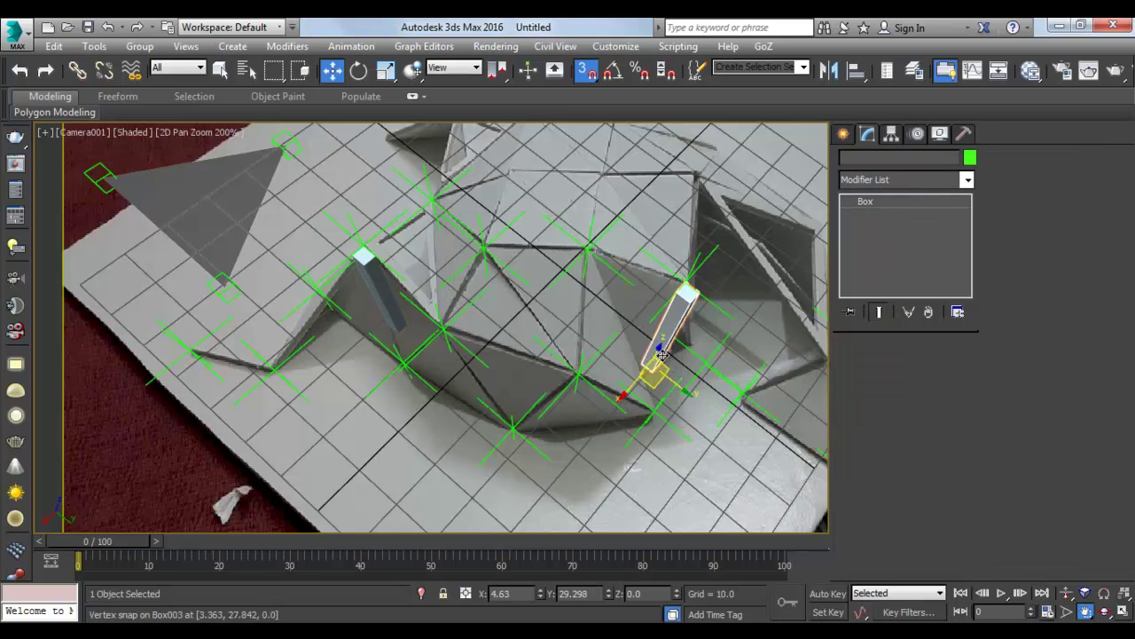
{"action": "key", "text": "s"}
{"action": "middle_click_drag", "start_coordinate": [653, 383], "coordinate": [444, 386]}
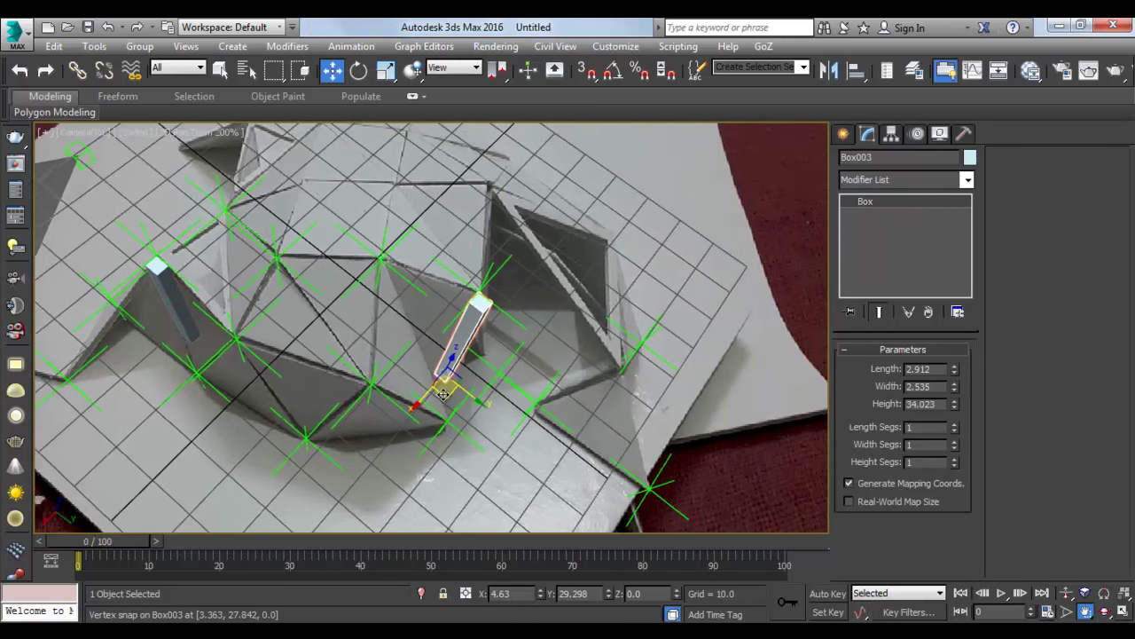
{"action": "left_click_drag", "start_coordinate": [442, 396], "coordinate": [550, 459], "text": "shift"}
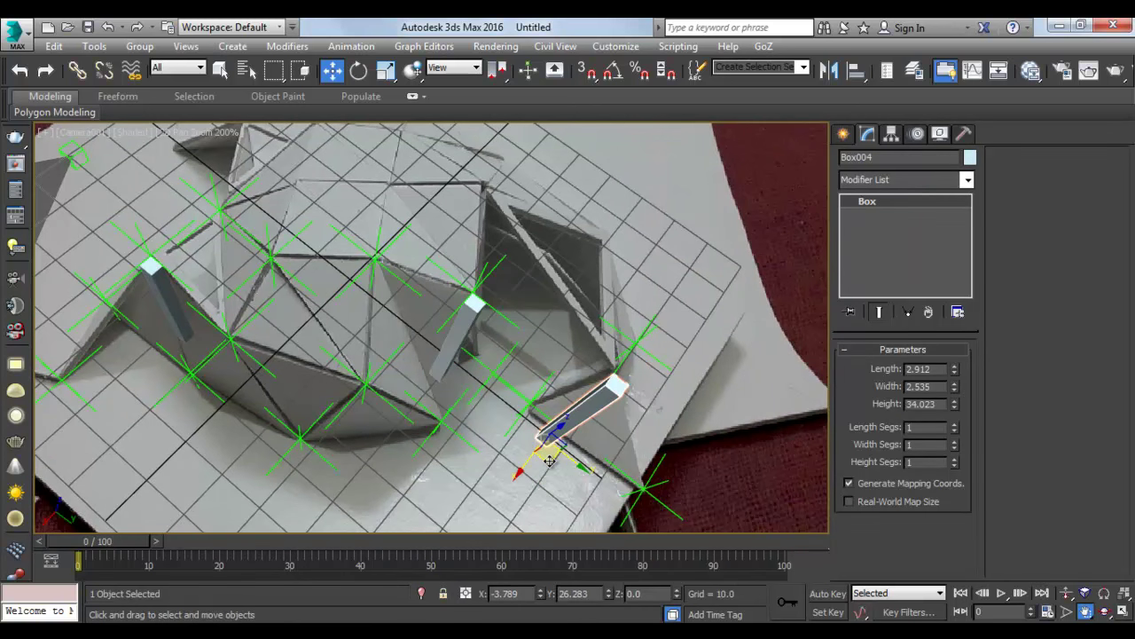
{"action": "left_click_drag", "start_coordinate": [550, 460], "coordinate": [550, 448], "text": "shift"}
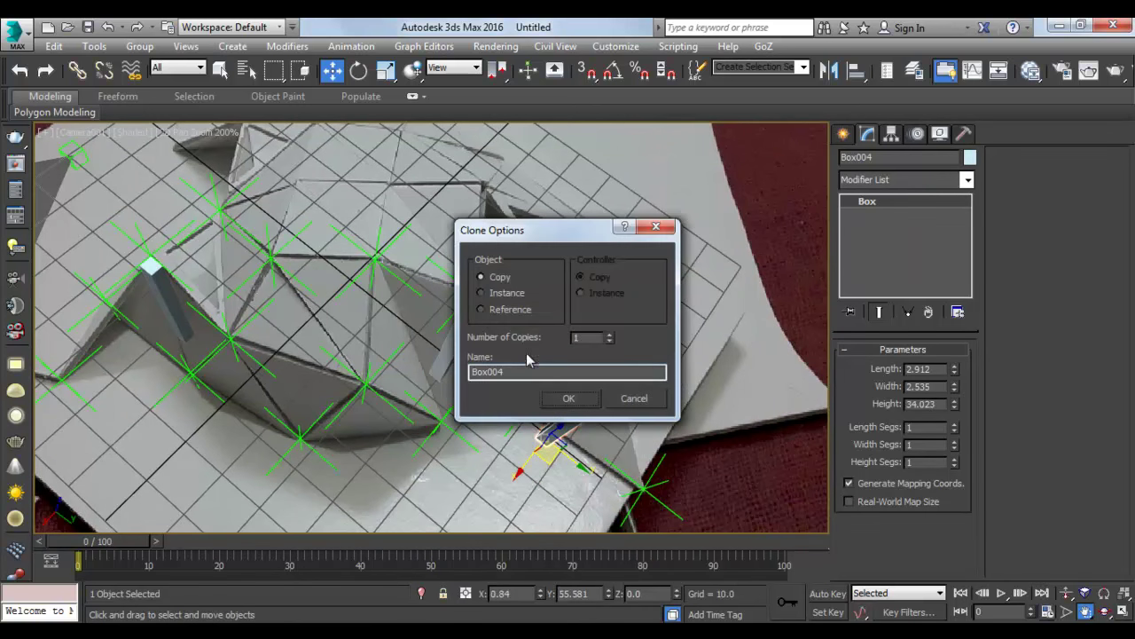
{"action": "left_click", "coordinate": [654, 399]}
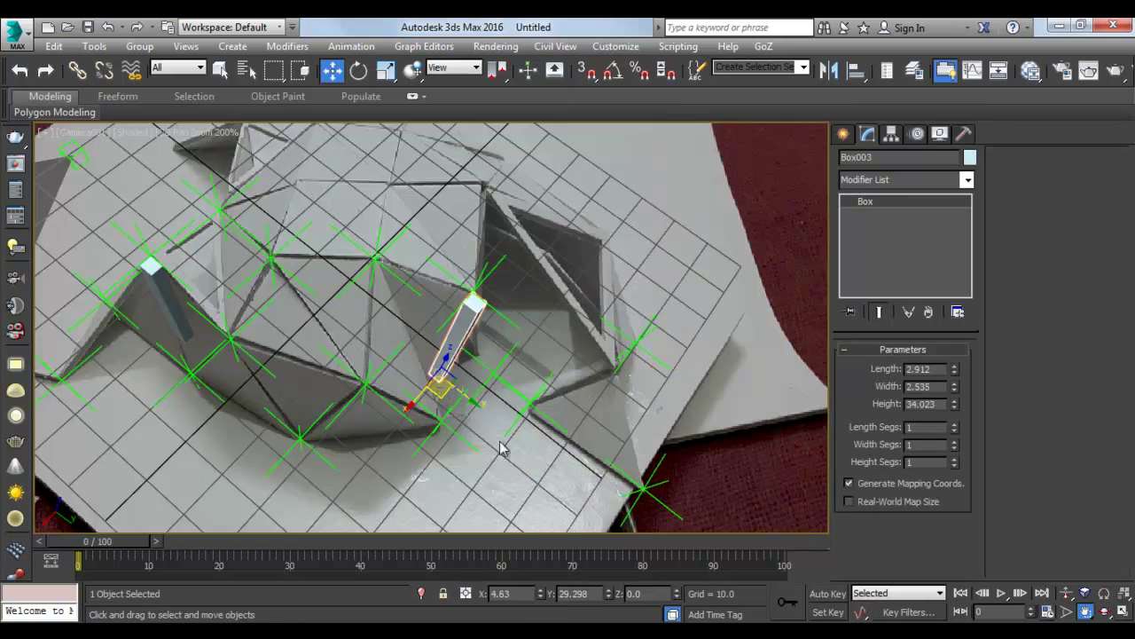
{"action": "left_click", "coordinate": [522, 460]}
{"action": "left_click", "coordinate": [453, 364]}
{"action": "left_click_drag", "start_coordinate": [461, 414], "coordinate": [559, 448]}
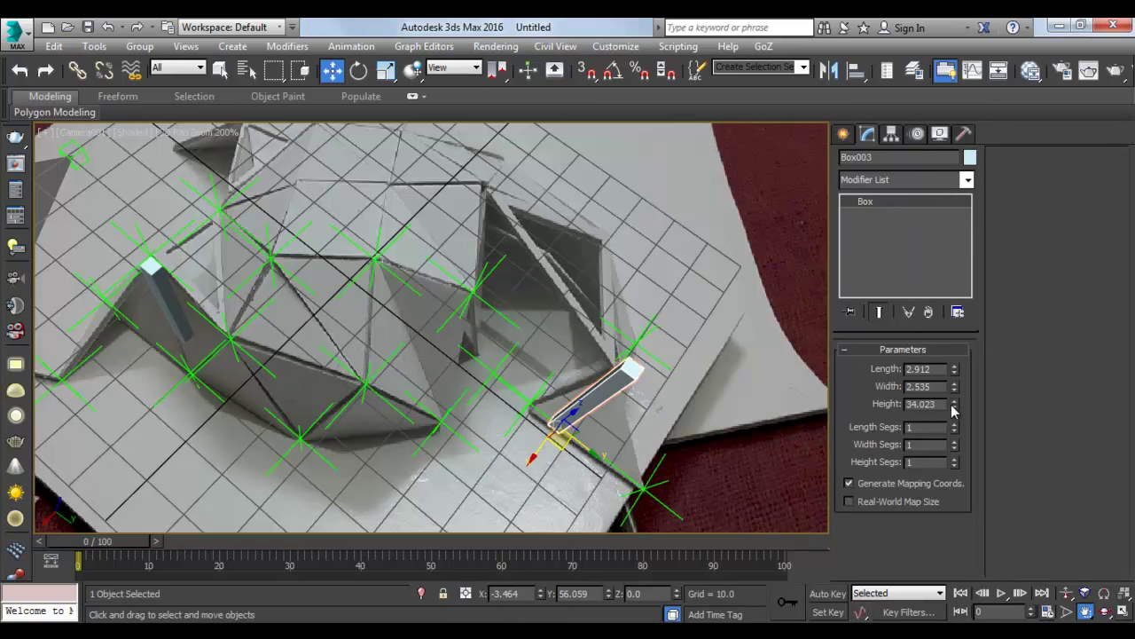
Lower the box to 24.83 and snap-copy the raised point helper onto its top.
{"action": "left_click_drag", "start_coordinate": [954, 405], "coordinate": [955, 423]}
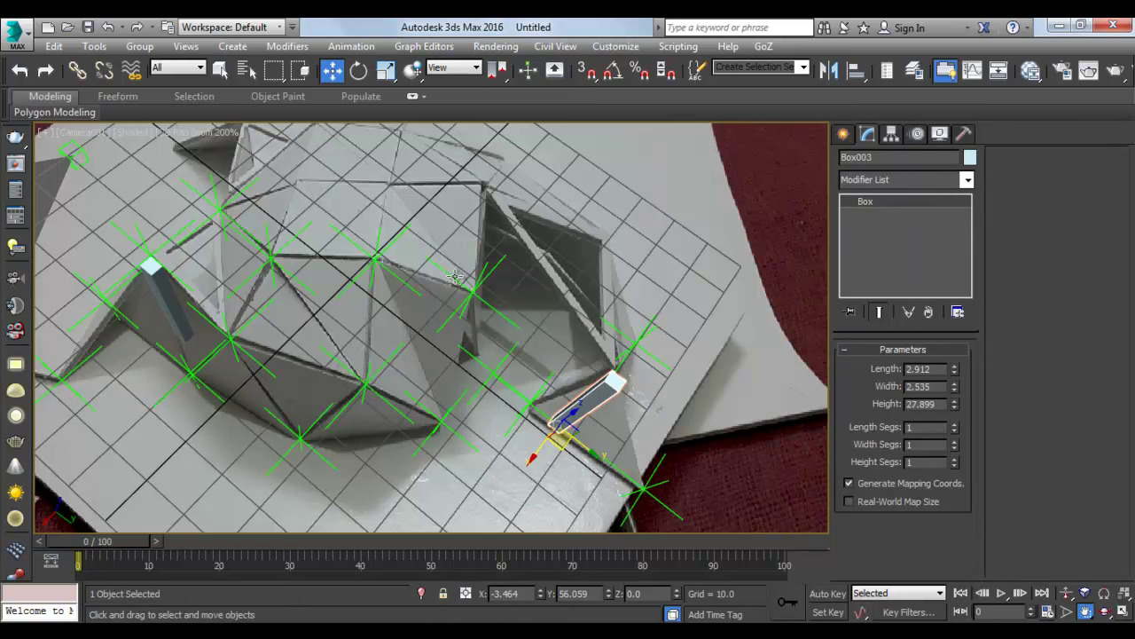
{"action": "left_click", "coordinate": [476, 309]}
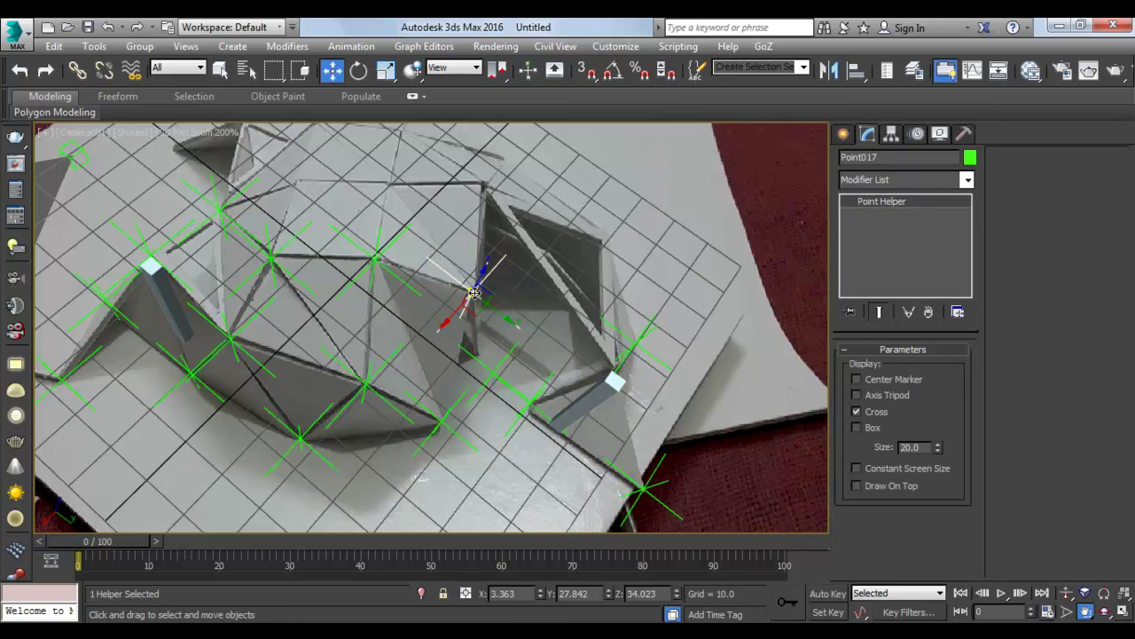
{"action": "key", "text": "s"}
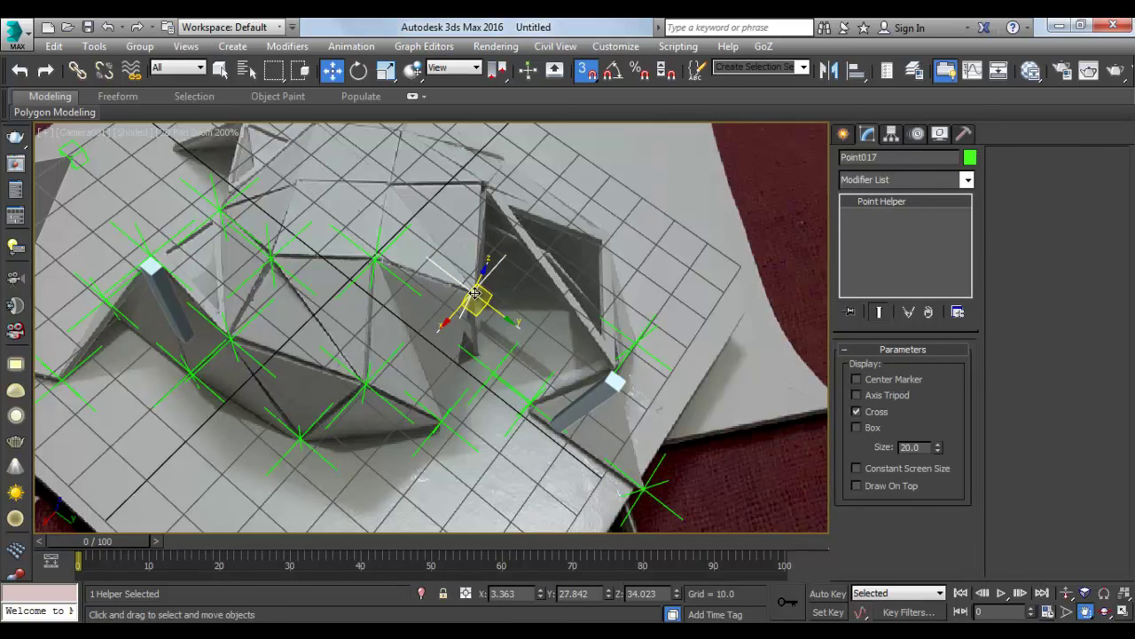
{"action": "left_click_drag", "start_coordinate": [476, 294], "coordinate": [625, 399], "text": "shift"}
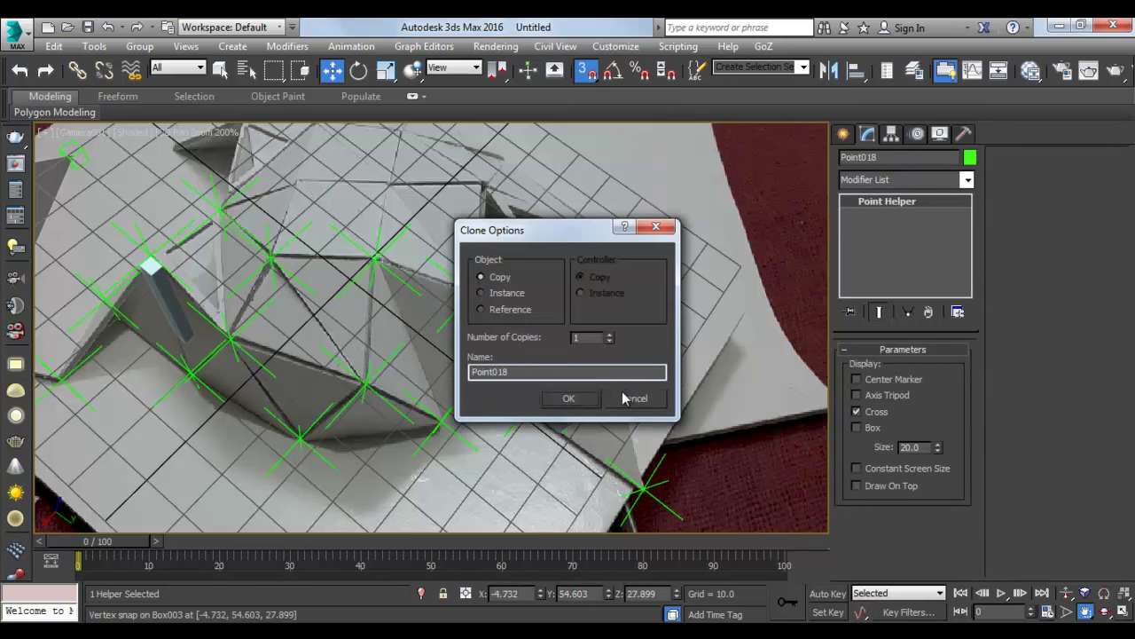
{"action": "left_click", "coordinate": [577, 396]}
{"action": "key", "text": "s"}
Move the box to the next fold vertex up and snap a copied point onto its top.
{"action": "left_click", "coordinate": [612, 385]}
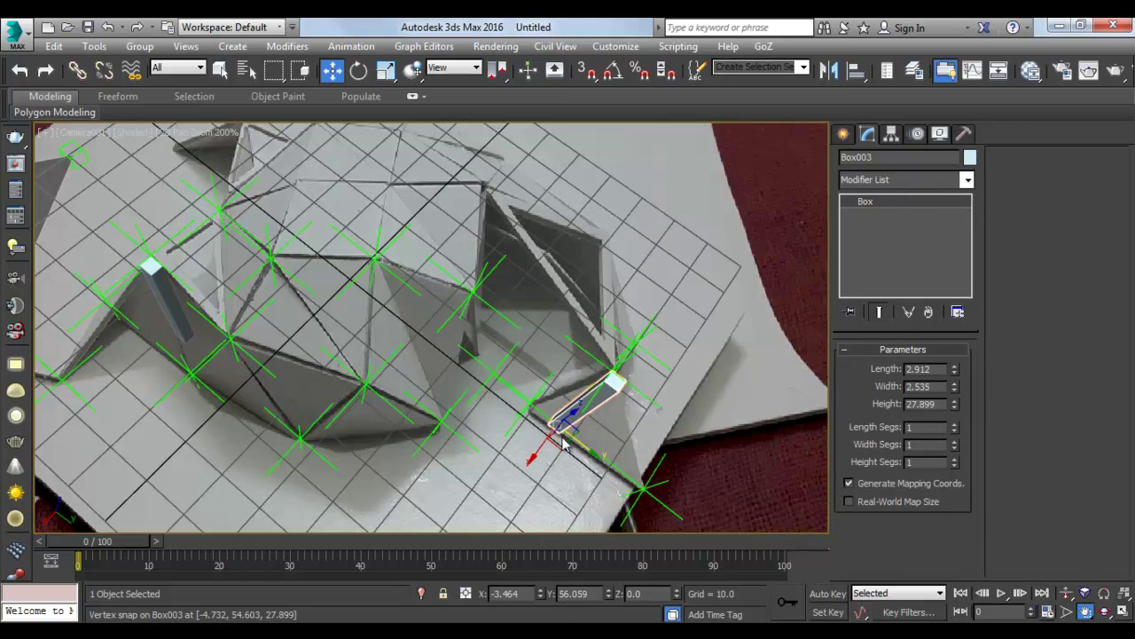
{"action": "left_click_drag", "start_coordinate": [557, 453], "coordinate": [561, 341]}
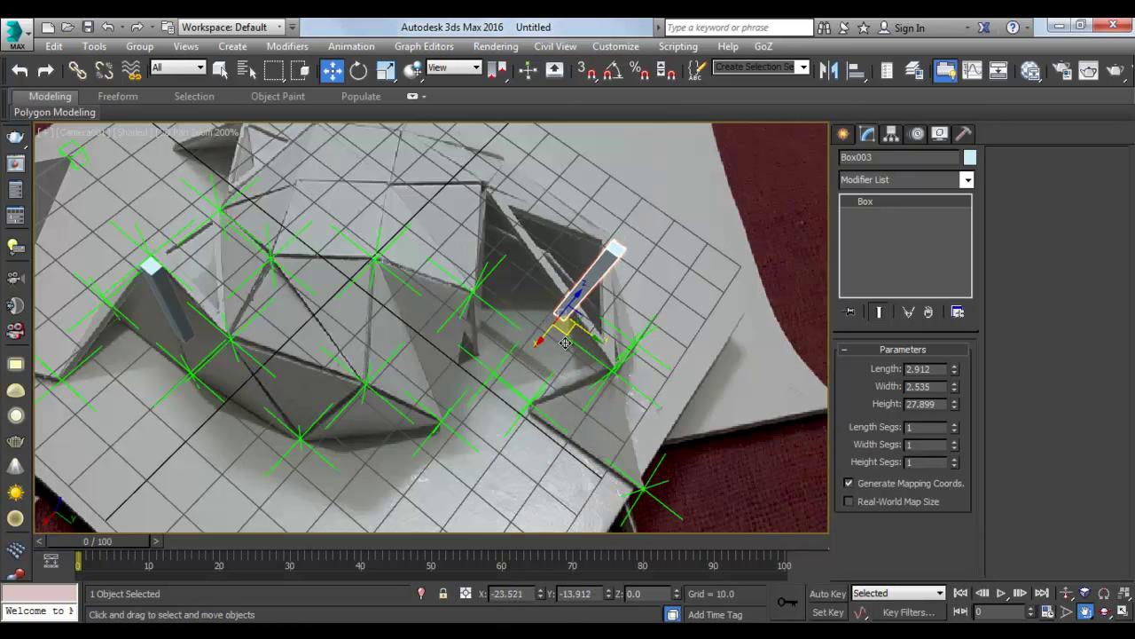
{"action": "left_click", "coordinate": [472, 309]}
{"action": "left_click_drag", "start_coordinate": [473, 309], "coordinate": [621, 220], "text": "shift"}
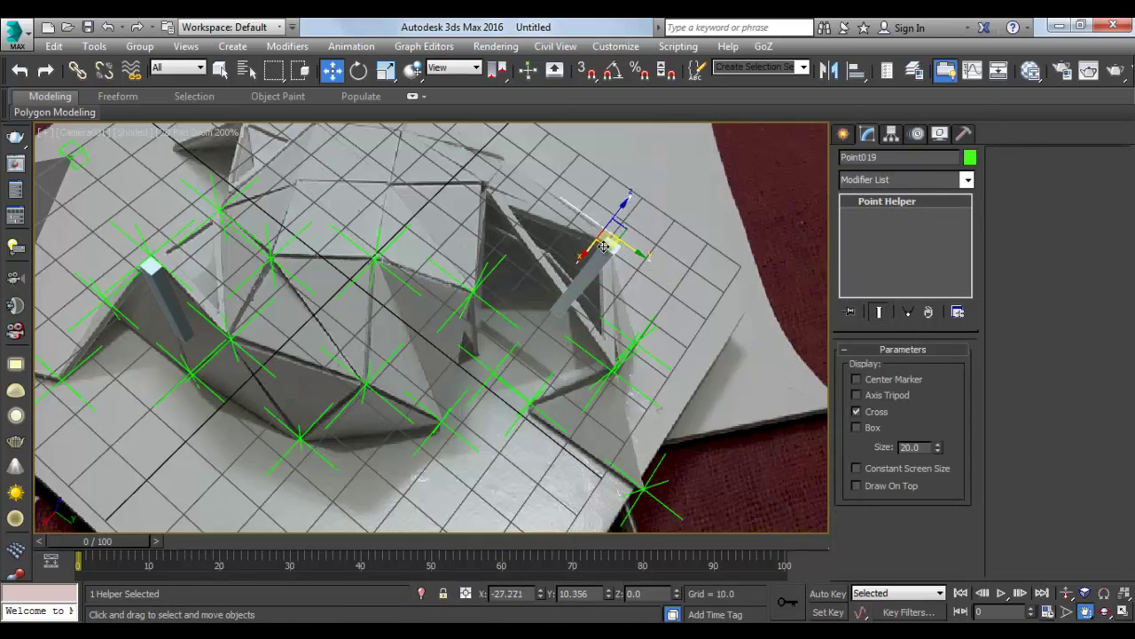
{"action": "left_click", "coordinate": [569, 398]}
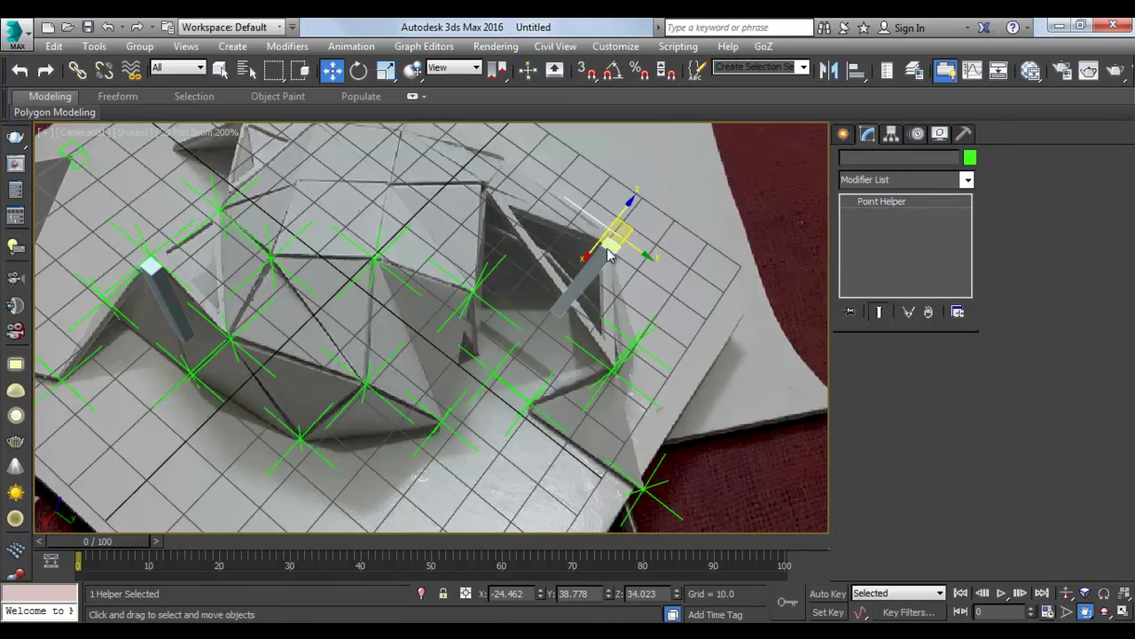
{"action": "key", "text": "s"}
{"action": "left_click_drag", "start_coordinate": [609, 246], "coordinate": [612, 244]}
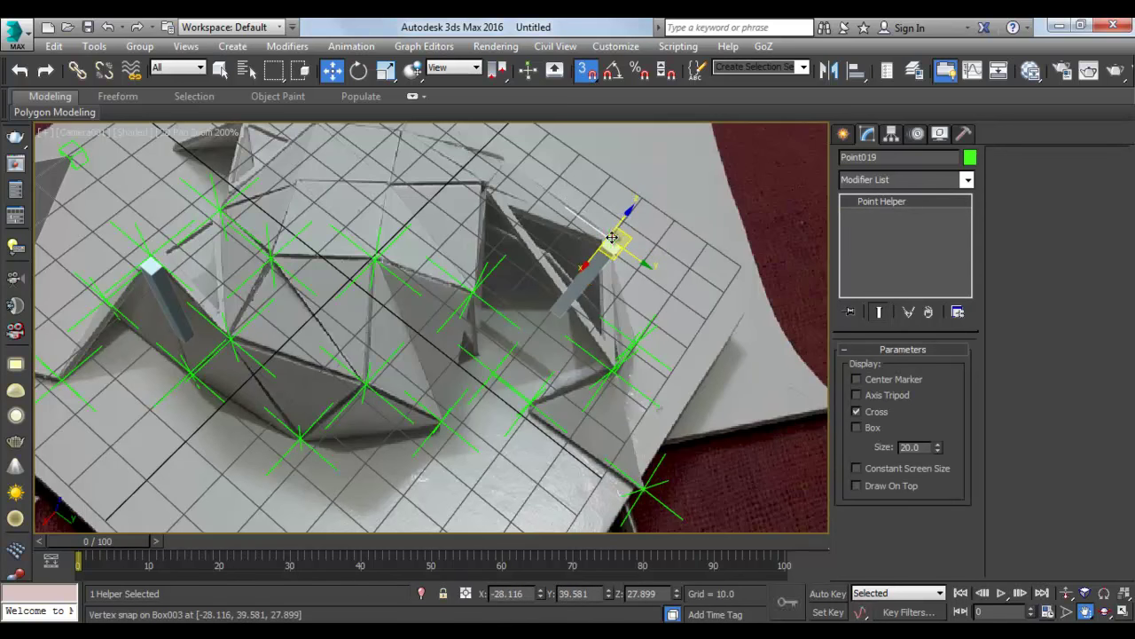
{"action": "key", "text": "s"}
Copy the box to another fold vertex as Box004 and snap Point020 onto its top.
{"action": "left_click", "coordinate": [592, 270]}
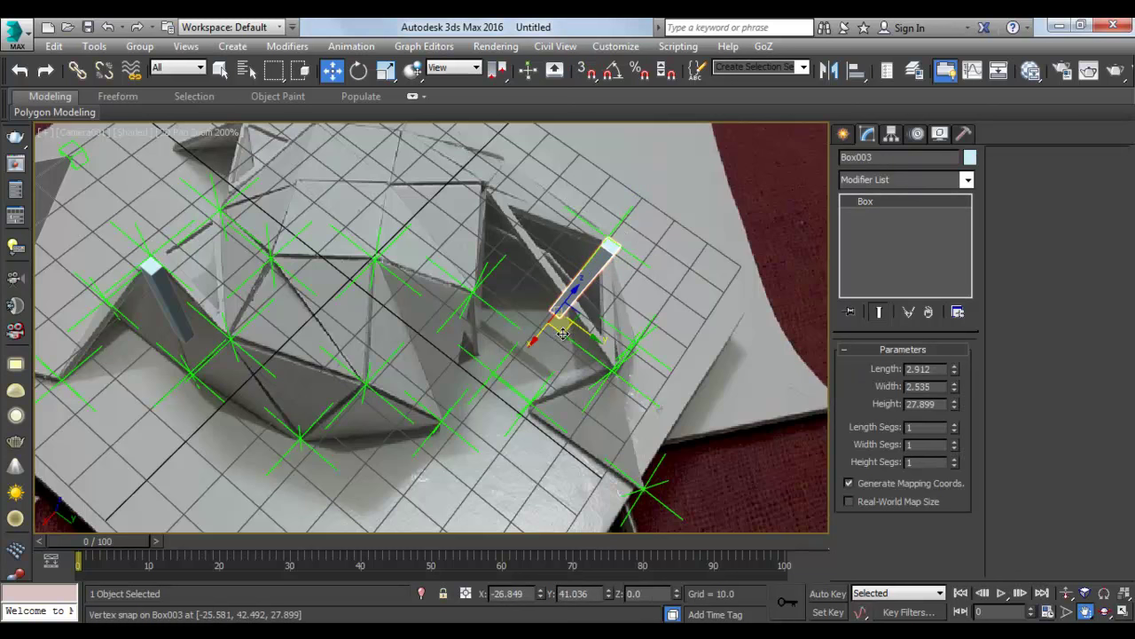
{"action": "left_click_drag", "start_coordinate": [559, 330], "coordinate": [457, 286]}
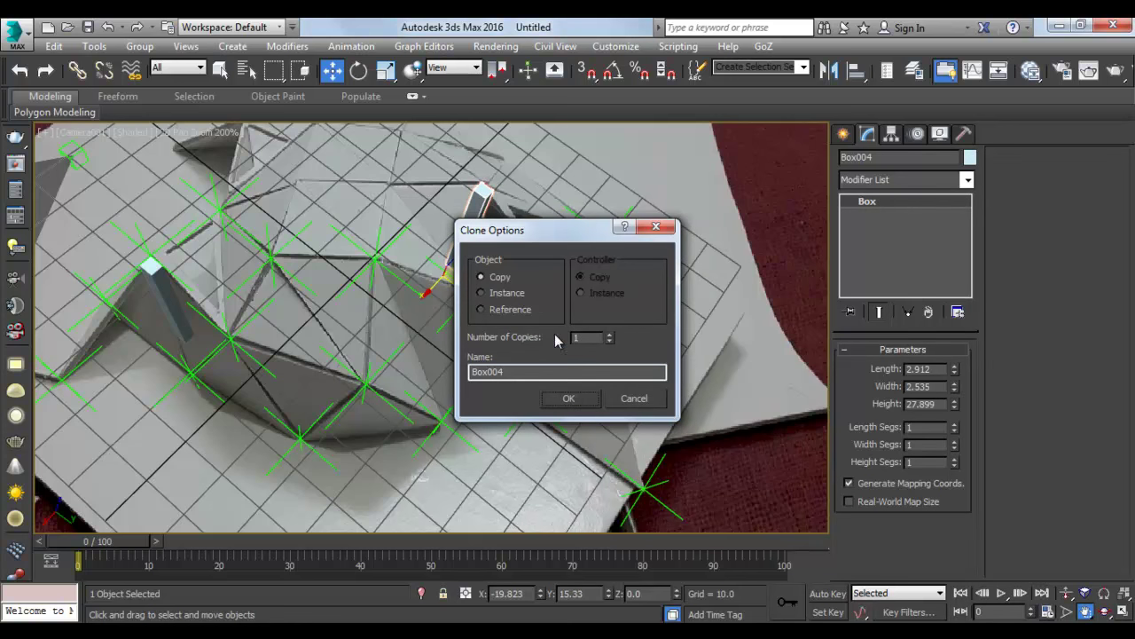
{"action": "left_click", "coordinate": [575, 398]}
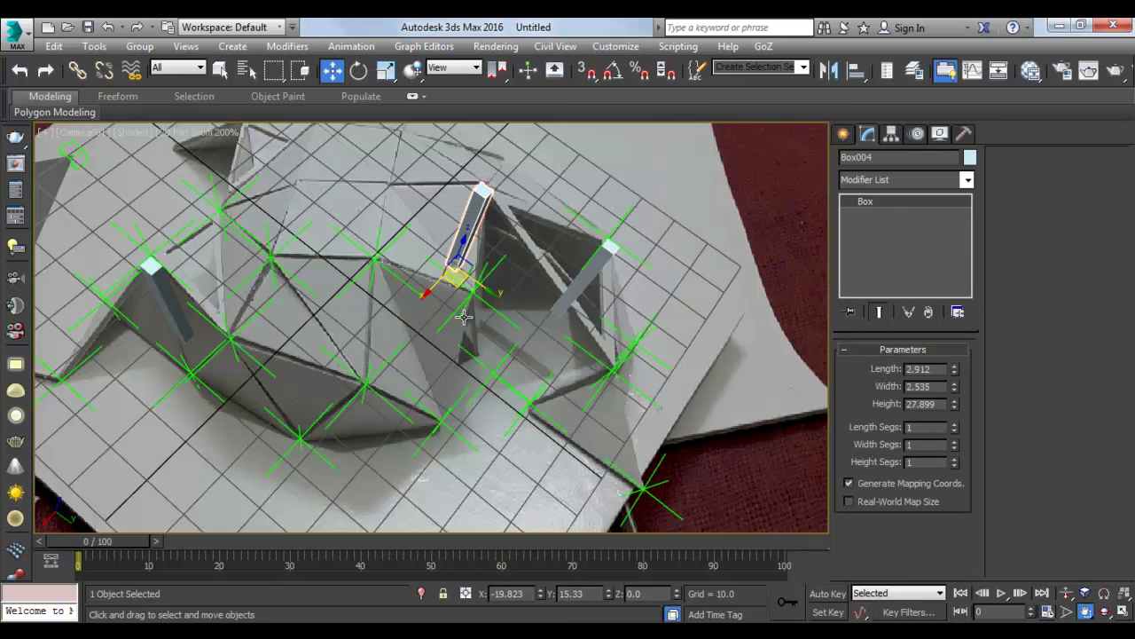
{"action": "left_click", "coordinate": [603, 254]}
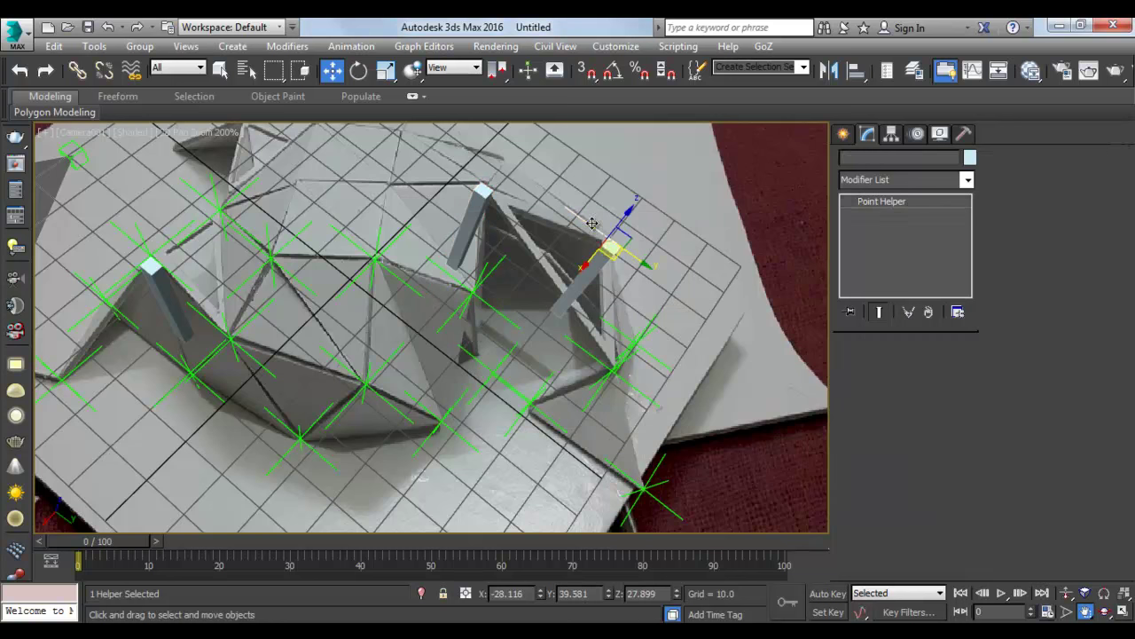
{"action": "key", "text": "s"}
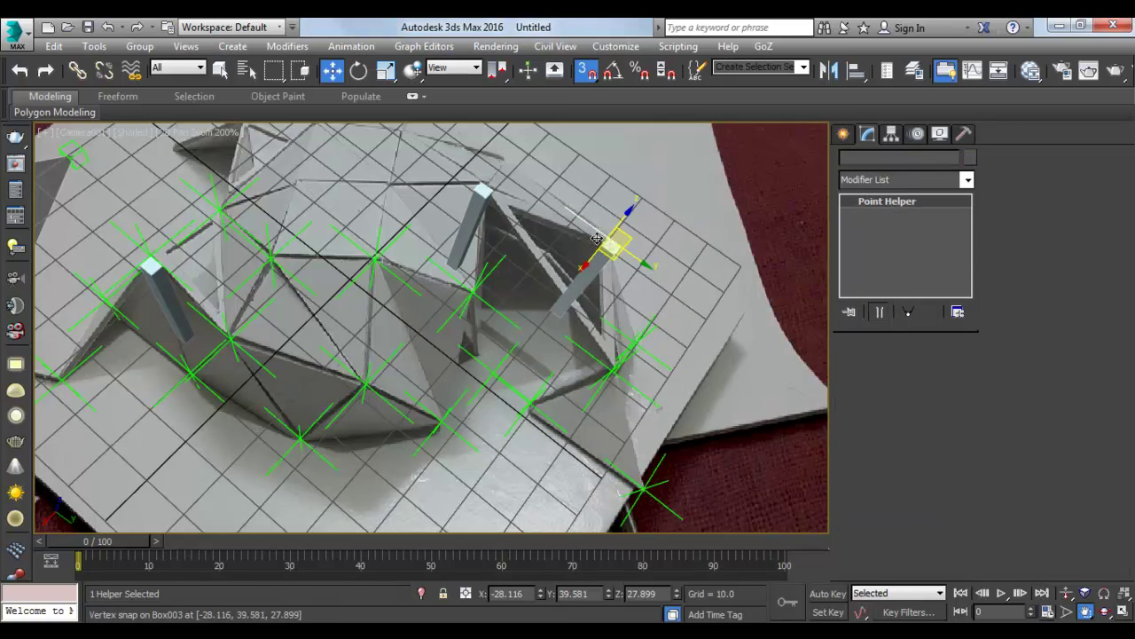
{"action": "left_click_drag", "start_coordinate": [605, 242], "coordinate": [477, 187], "text": "shift"}
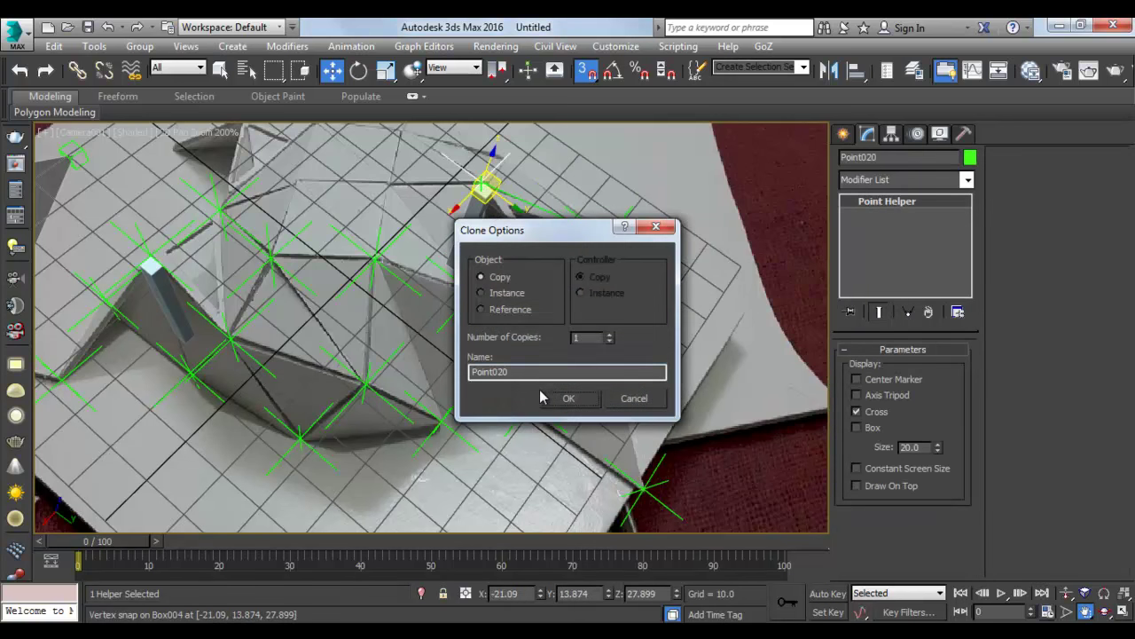
{"action": "left_click", "coordinate": [543, 396]}
{"action": "key", "text": "s"}
Delete Box004, nudge the peak point helper, and move Box003 to the dome's centre.
{"action": "left_click", "coordinate": [482, 244]}
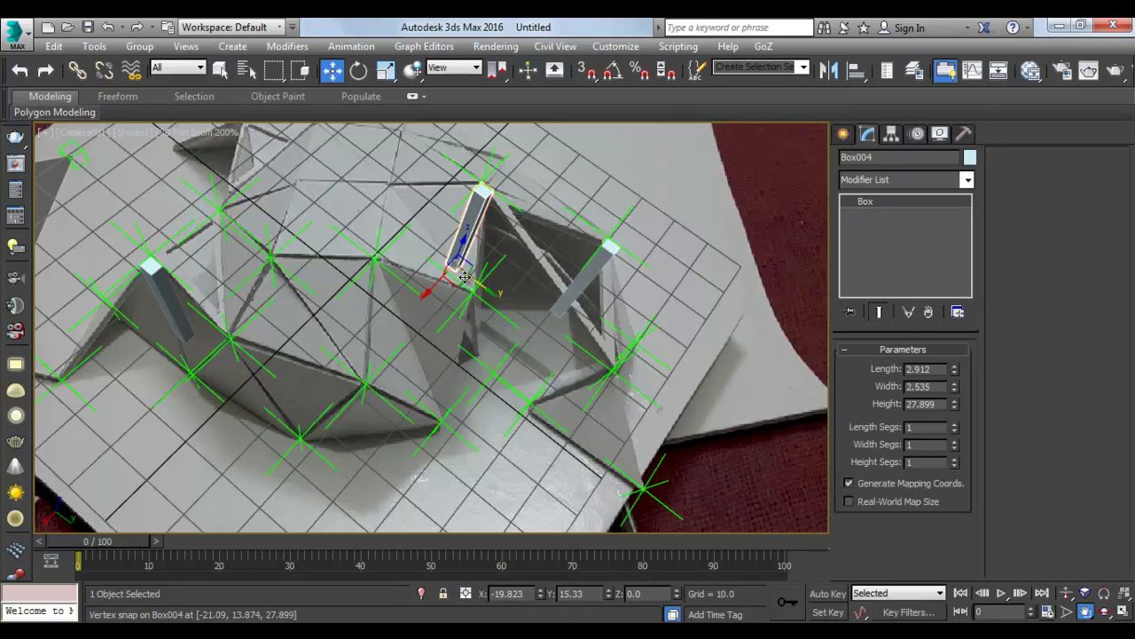
{"action": "key", "text": "Delete"}
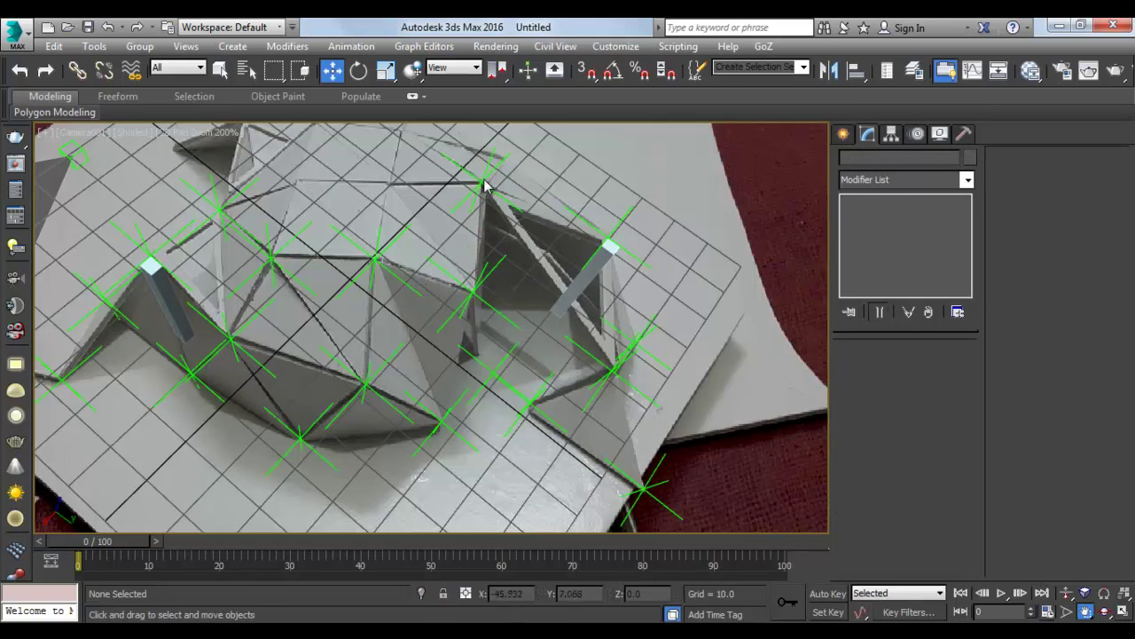
{"action": "left_click", "coordinate": [482, 187]}
{"action": "left_click_drag", "start_coordinate": [482, 186], "coordinate": [494, 195]}
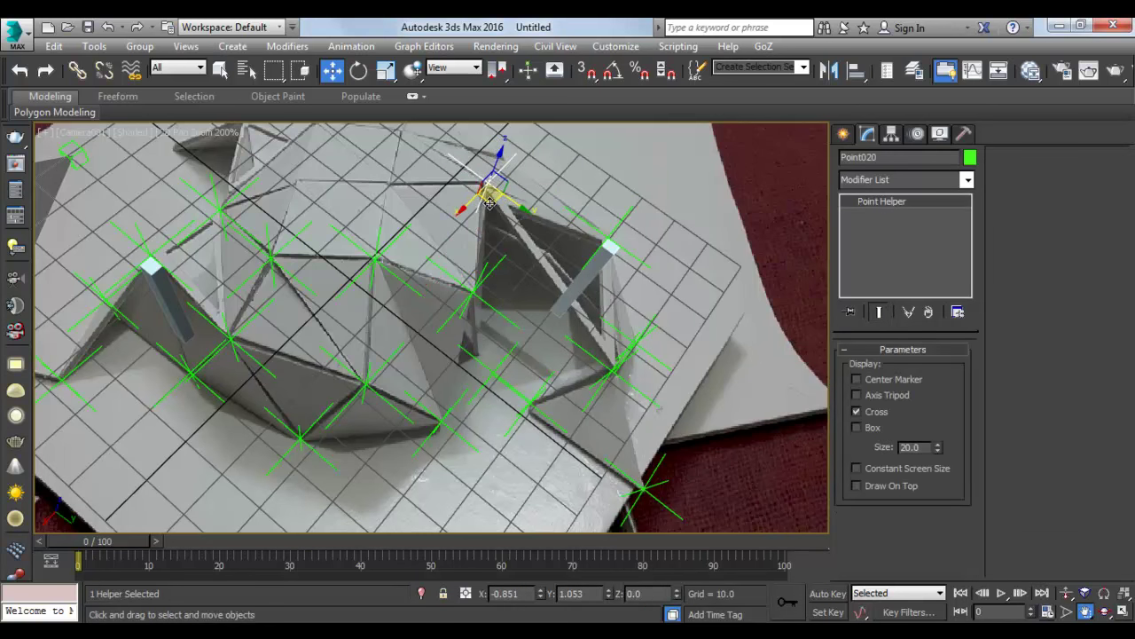
{"action": "left_click", "coordinate": [593, 280]}
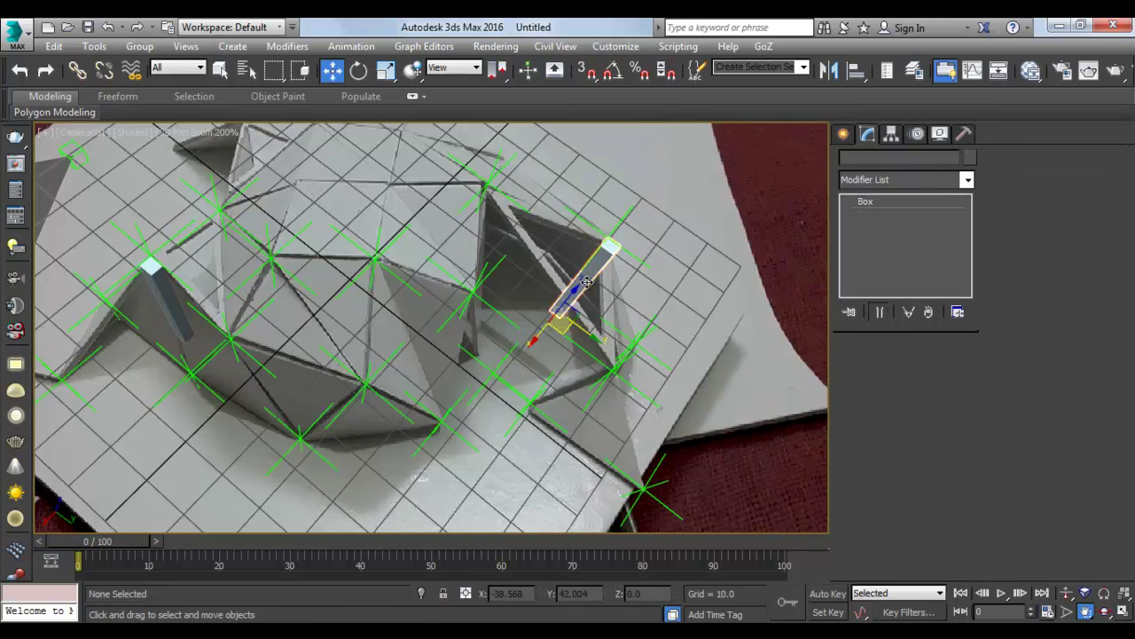
{"action": "left_click_drag", "start_coordinate": [560, 332], "coordinate": [380, 289]}
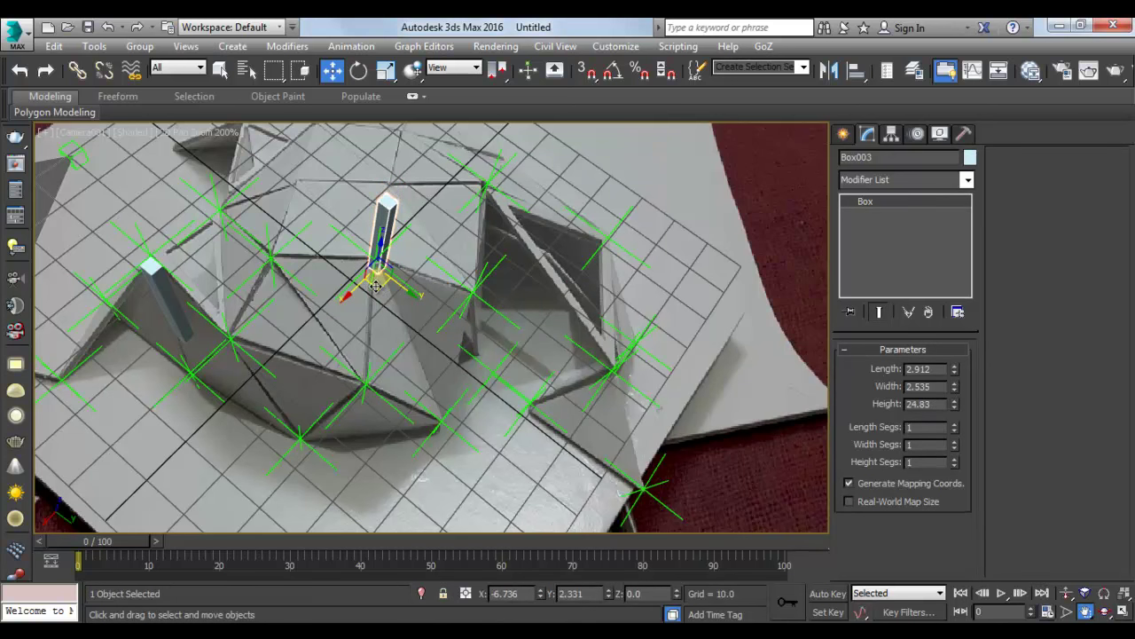
Settle Box003 on the centre vertex and snap-copy Point020 onto its top as Point021.
{"action": "left_click_drag", "start_coordinate": [376, 285], "coordinate": [379, 280]}
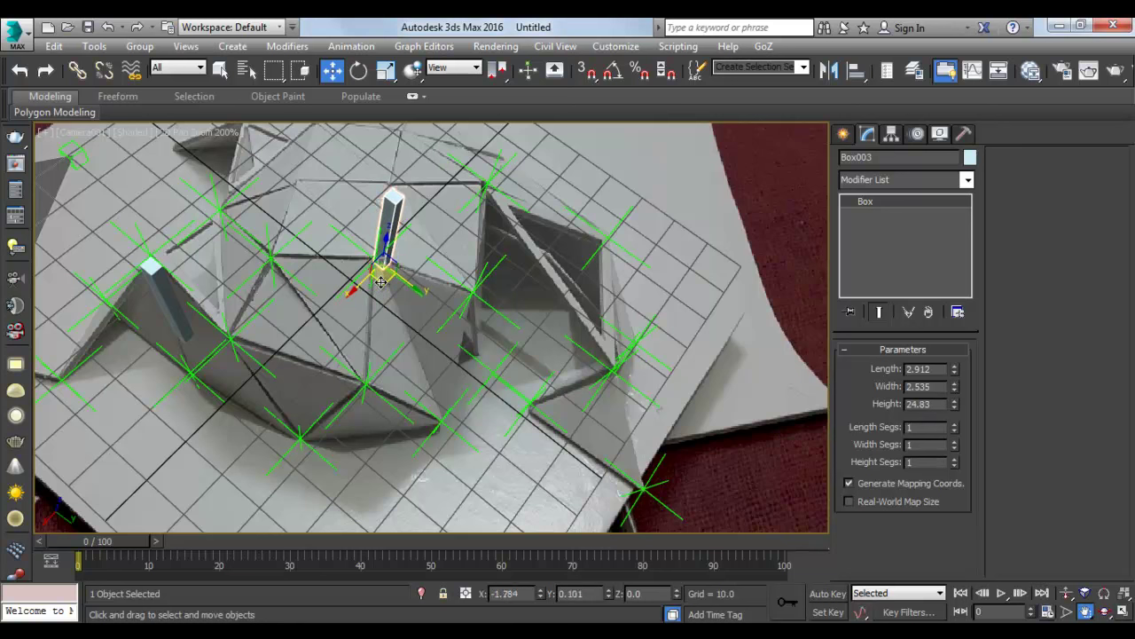
{"action": "left_click", "coordinate": [490, 193]}
{"action": "key", "text": "s"}
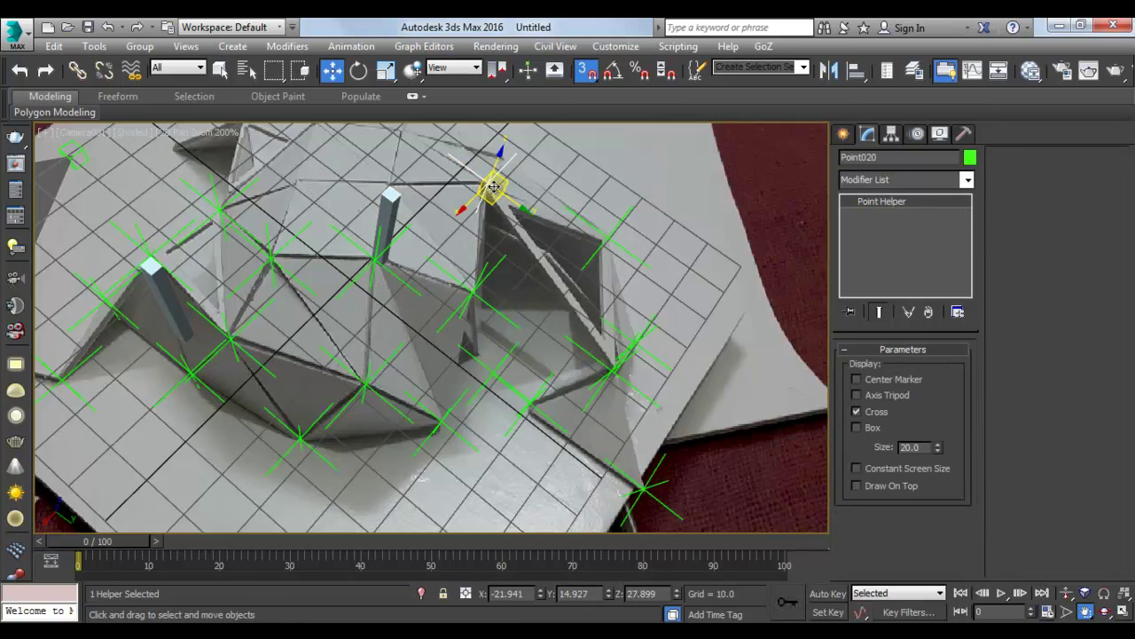
{"action": "left_click_drag", "start_coordinate": [493, 195], "coordinate": [393, 184], "text": "shift"}
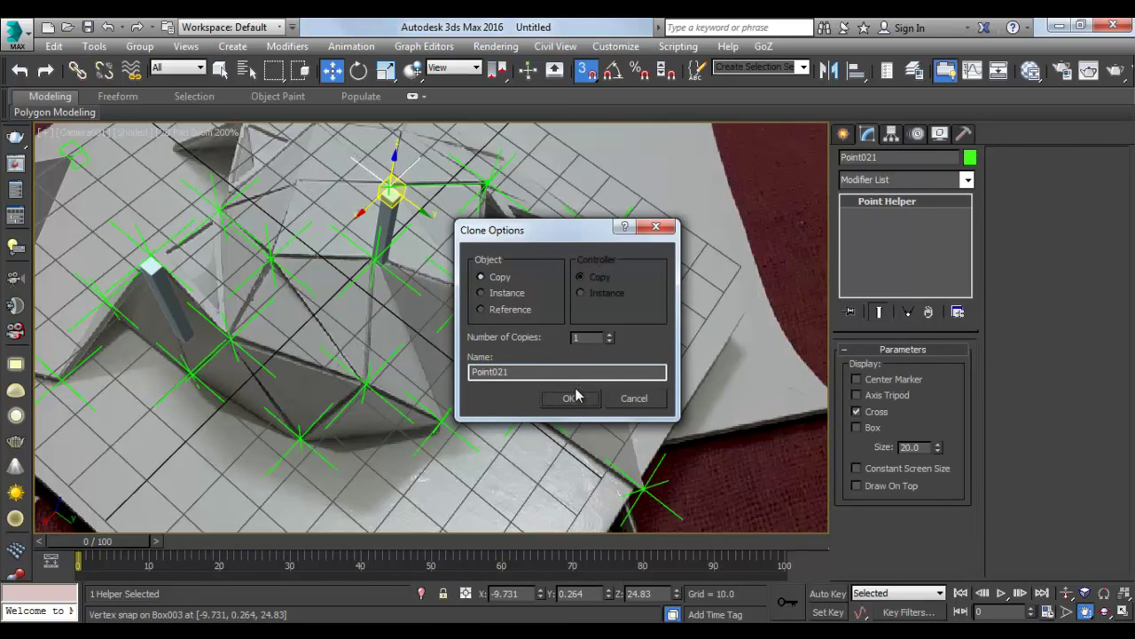
{"action": "left_click", "coordinate": [572, 401]}
Move Box003 to the next fold vertex left and snap Point022 onto its top.
{"action": "left_click", "coordinate": [382, 282]}
{"action": "key", "text": "s"}
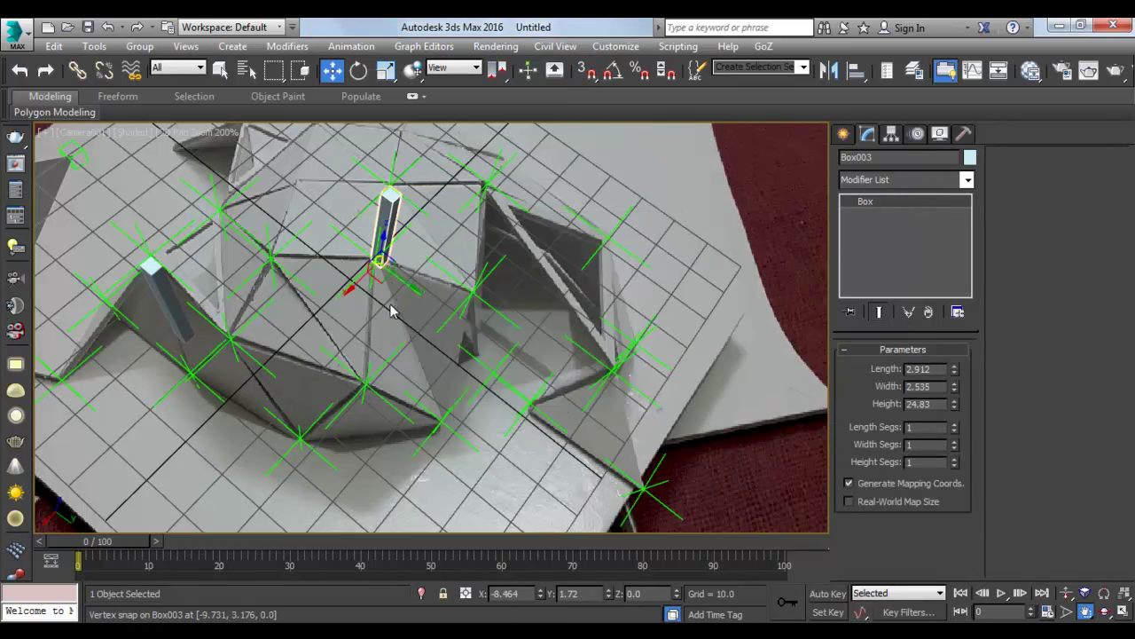
{"action": "left_click_drag", "start_coordinate": [381, 283], "coordinate": [306, 279]}
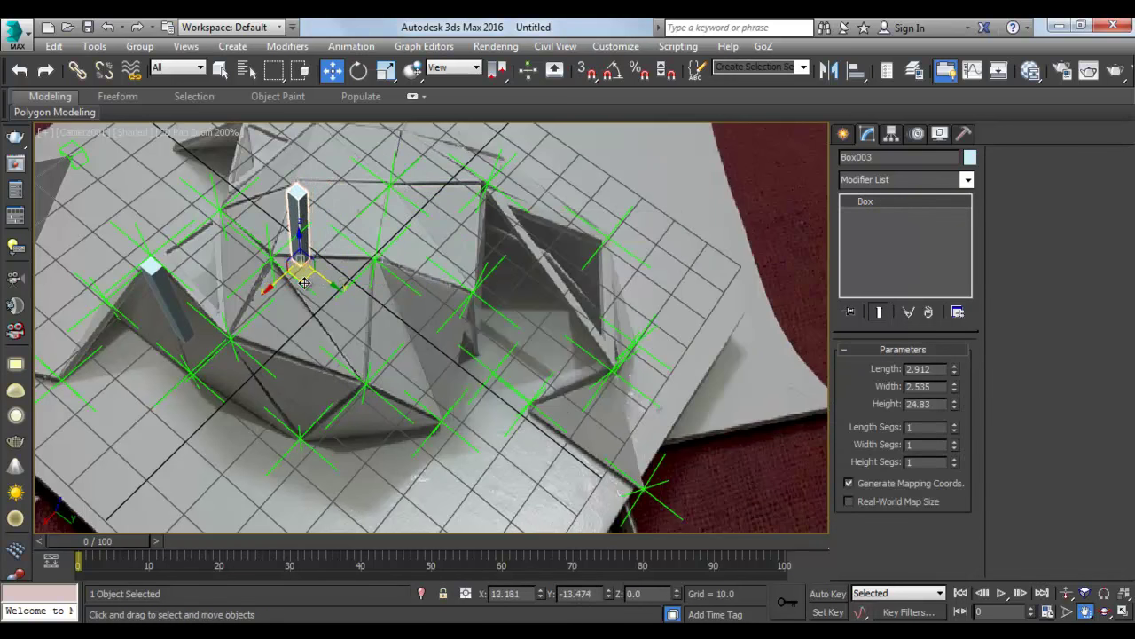
{"action": "left_click", "coordinate": [388, 185]}
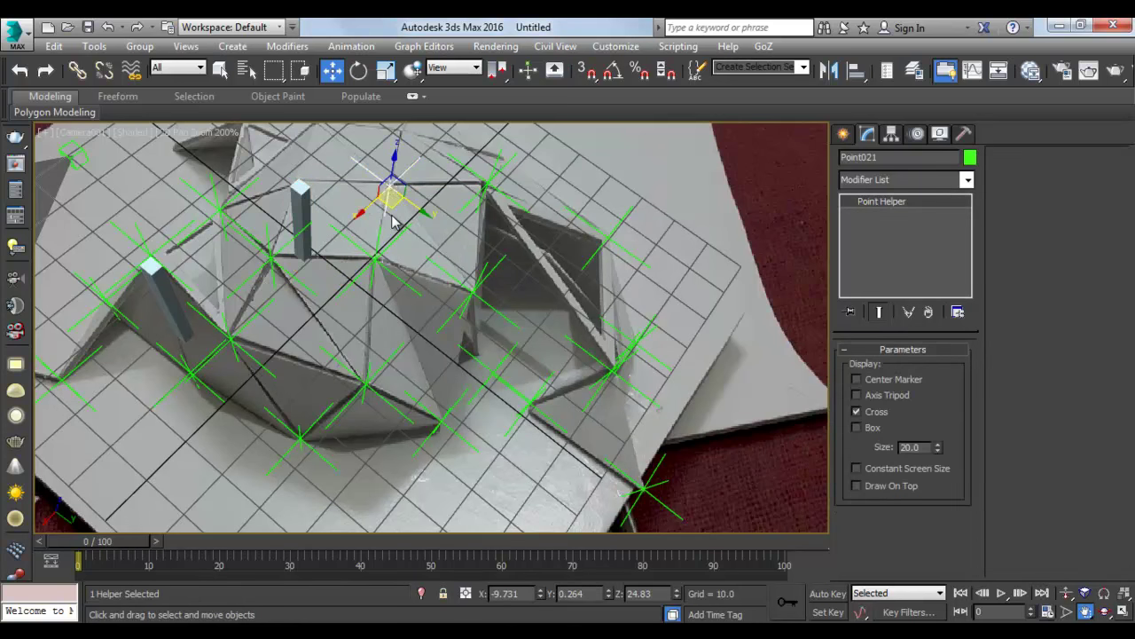
{"action": "left_click_drag", "start_coordinate": [387, 185], "coordinate": [328, 174], "text": "shift"}
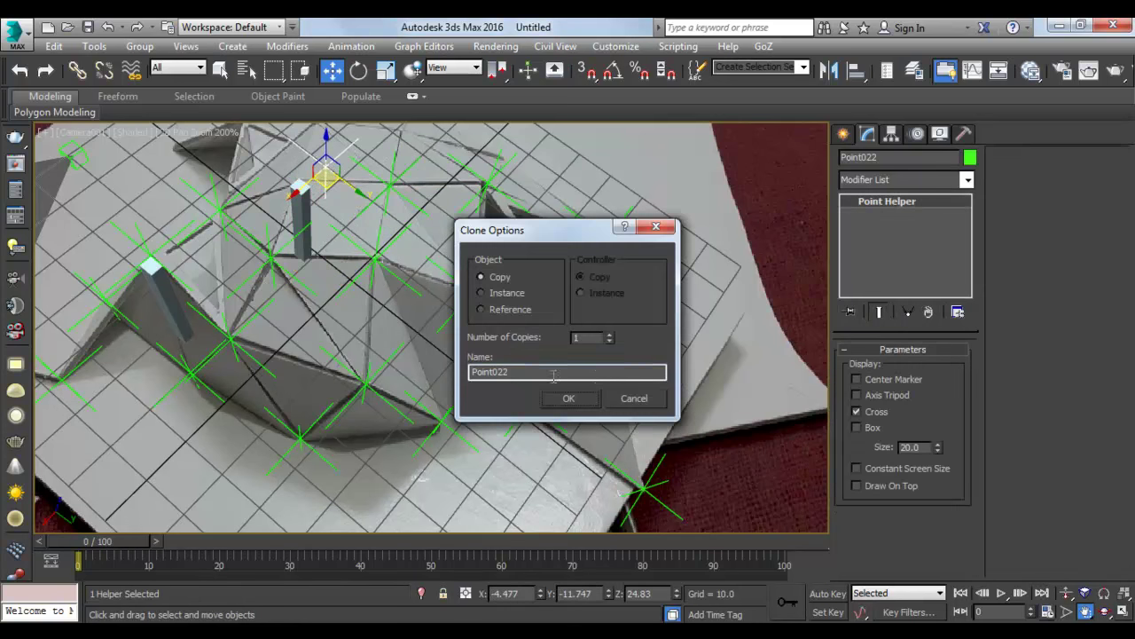
{"action": "left_click", "coordinate": [569, 398]}
{"action": "key", "text": "s"}
{"action": "left_click_drag", "start_coordinate": [324, 173], "coordinate": [311, 238]}
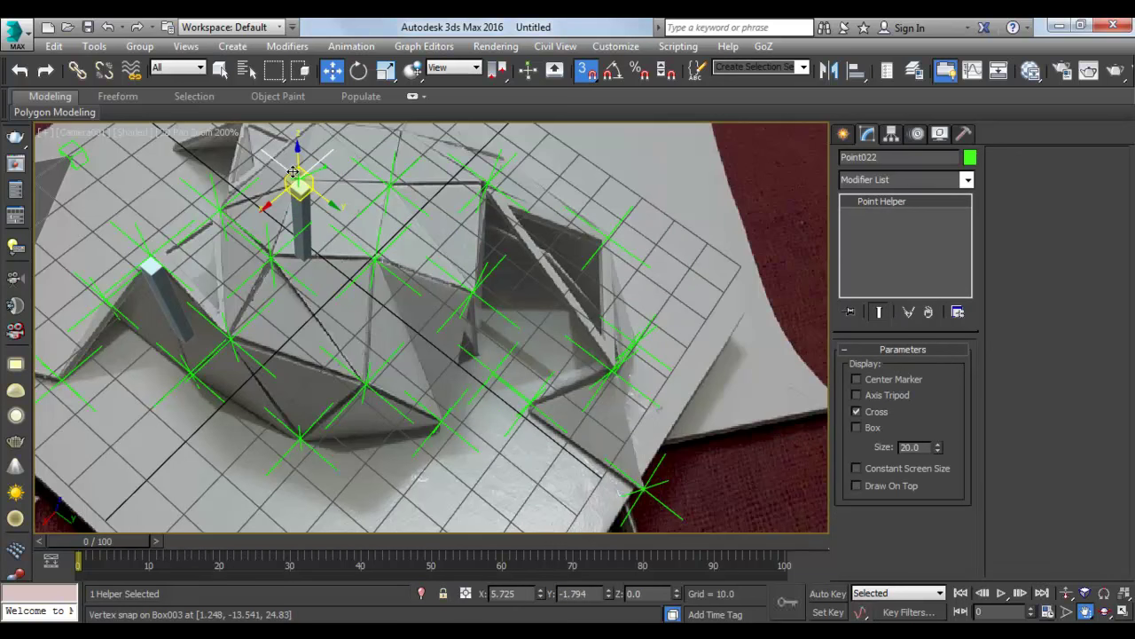
{"action": "key", "text": "s"}
Place Box003 on the fold vertex behind the dome and snap-copy Point023 onto its top.
{"action": "left_click", "coordinate": [303, 247]}
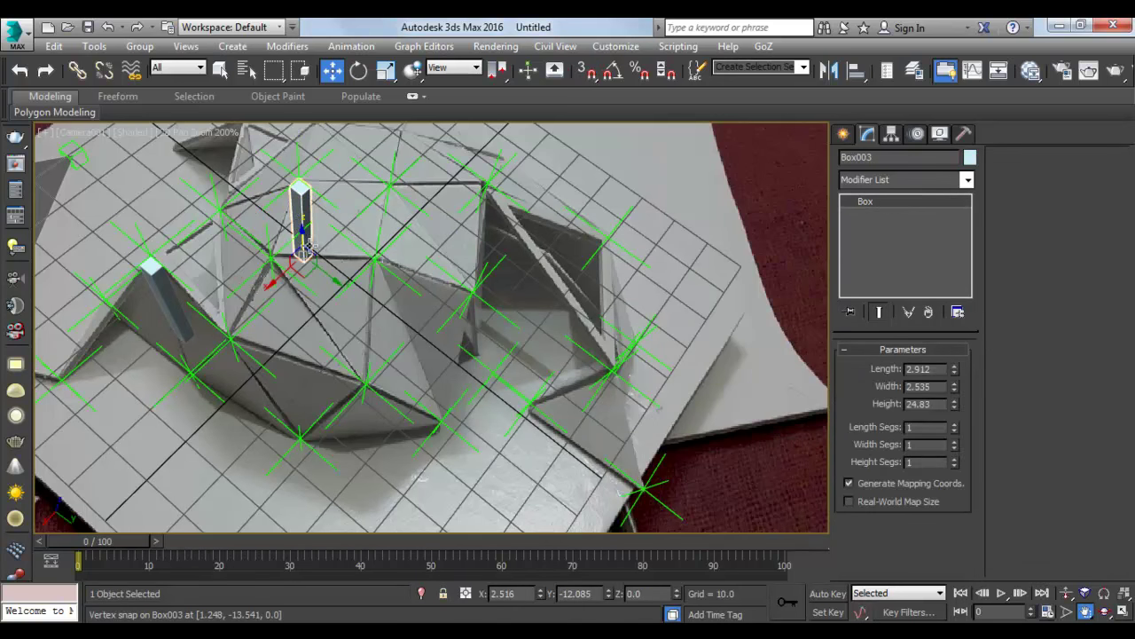
{"action": "left_click_drag", "start_coordinate": [304, 278], "coordinate": [233, 259]}
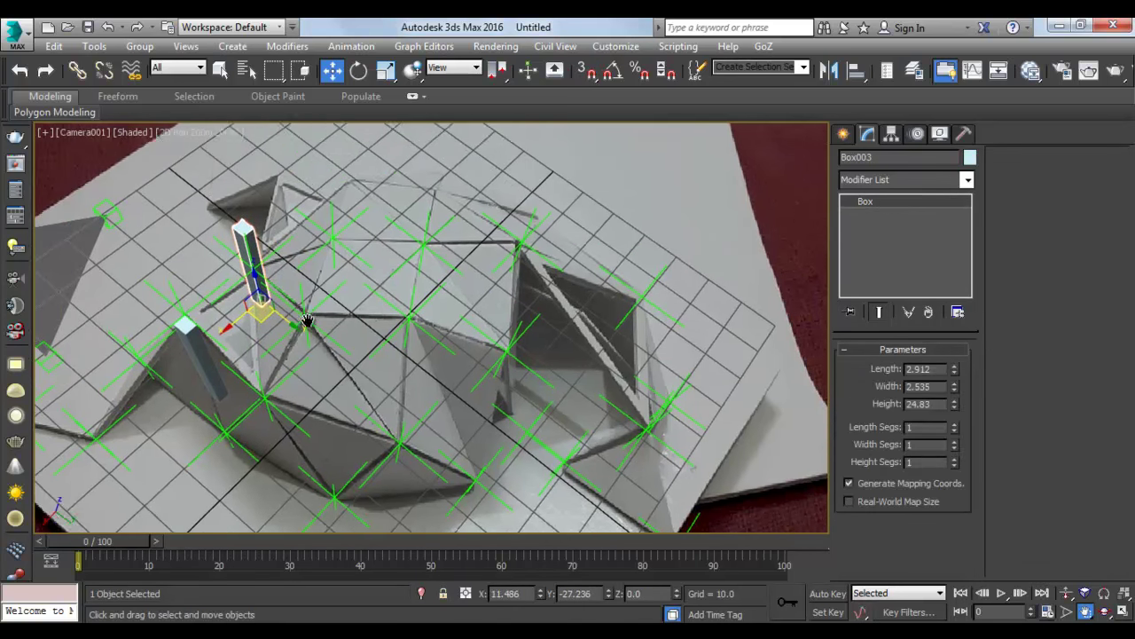
{"action": "middle_click_drag", "start_coordinate": [351, 249], "coordinate": [377, 289]}
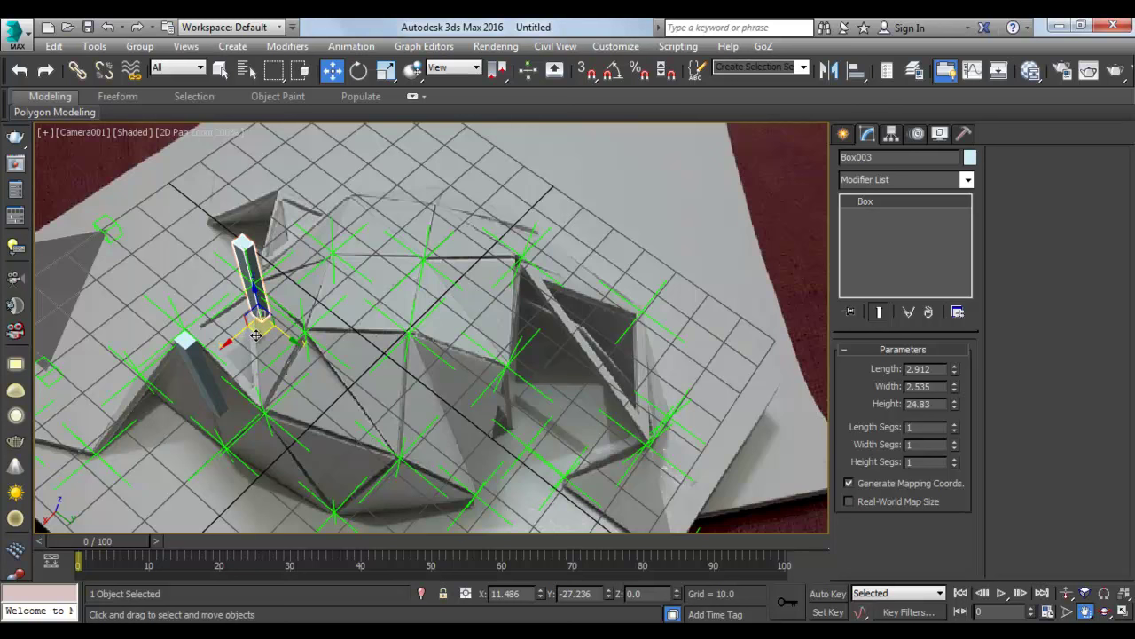
{"action": "left_click_drag", "start_coordinate": [255, 334], "coordinate": [353, 286]}
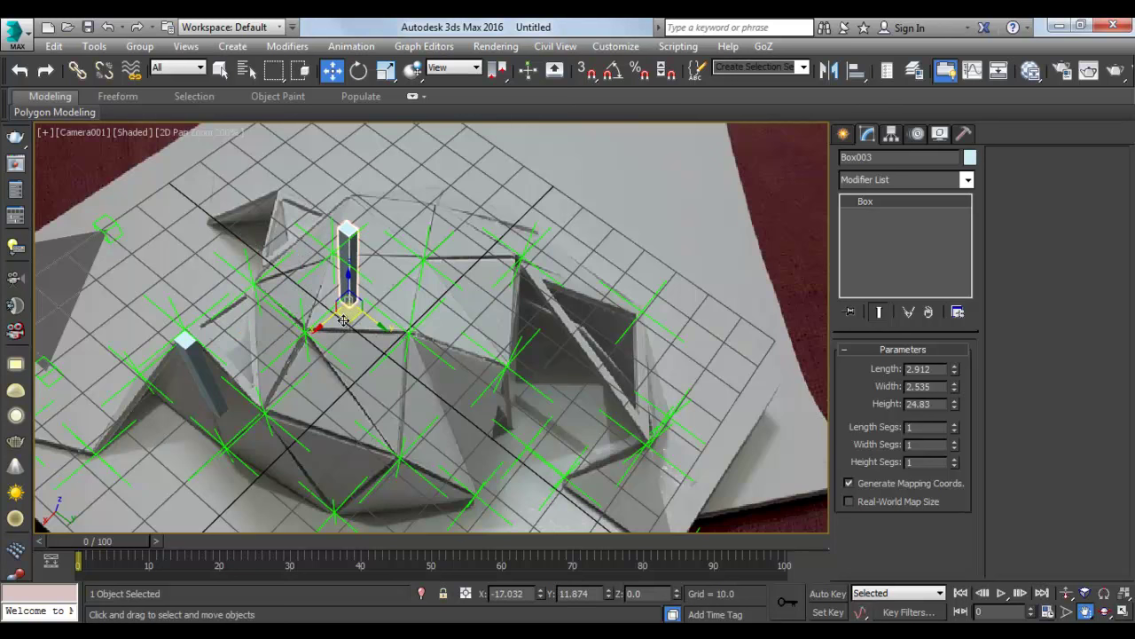
{"action": "left_click", "coordinate": [419, 261]}
{"action": "key", "text": "s"}
{"action": "left_click_drag", "start_coordinate": [422, 266], "coordinate": [353, 196]}
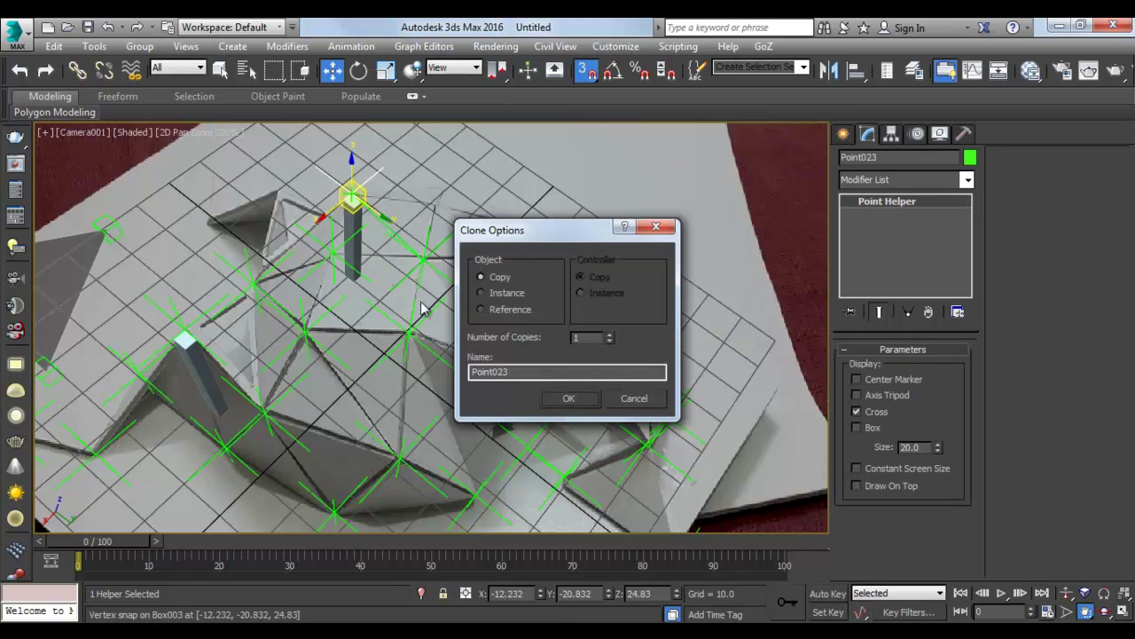
{"action": "left_click", "coordinate": [569, 398]}
Move Box003 aside to the board's right edge and zoom out.
{"action": "key", "text": "s"}
{"action": "left_click", "coordinate": [353, 257]}
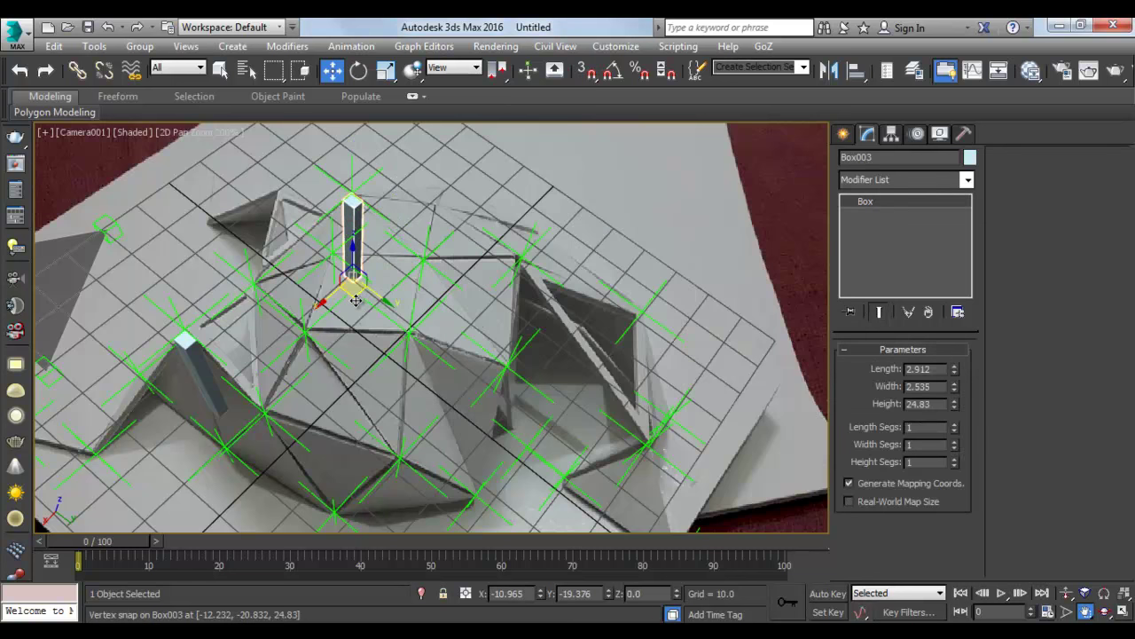
{"action": "left_click_drag", "start_coordinate": [350, 293], "coordinate": [717, 347]}
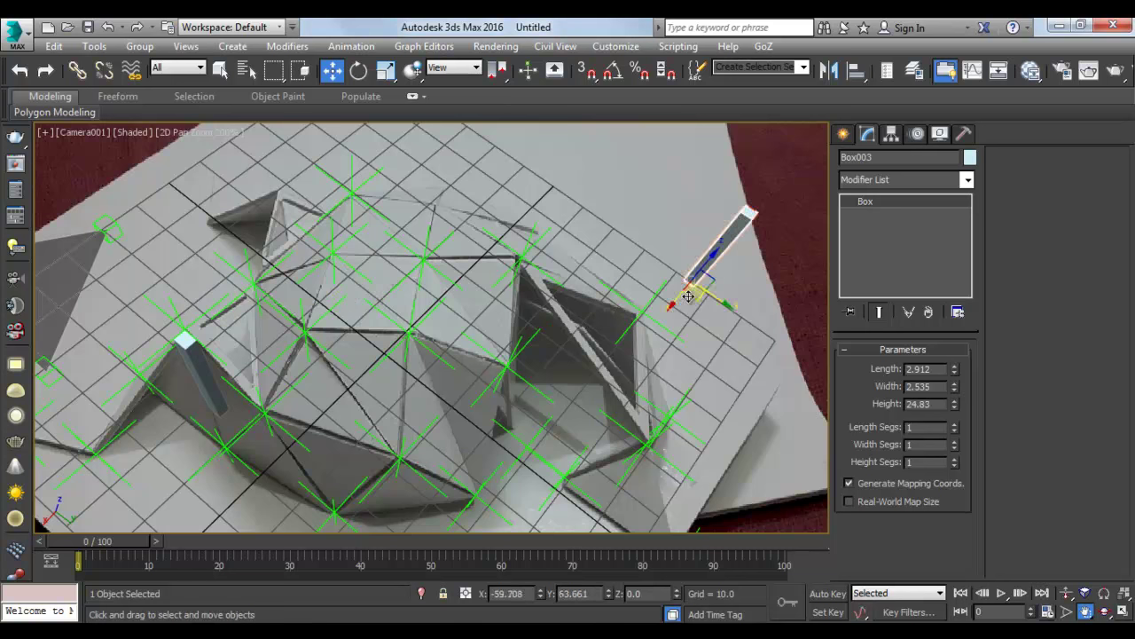
{"action": "scroll", "coordinate": [544, 382], "scroll_direction": "down", "scroll_amount": 3}
{"action": "scroll", "coordinate": [469, 310], "scroll_direction": "down", "scroll_amount": 2}
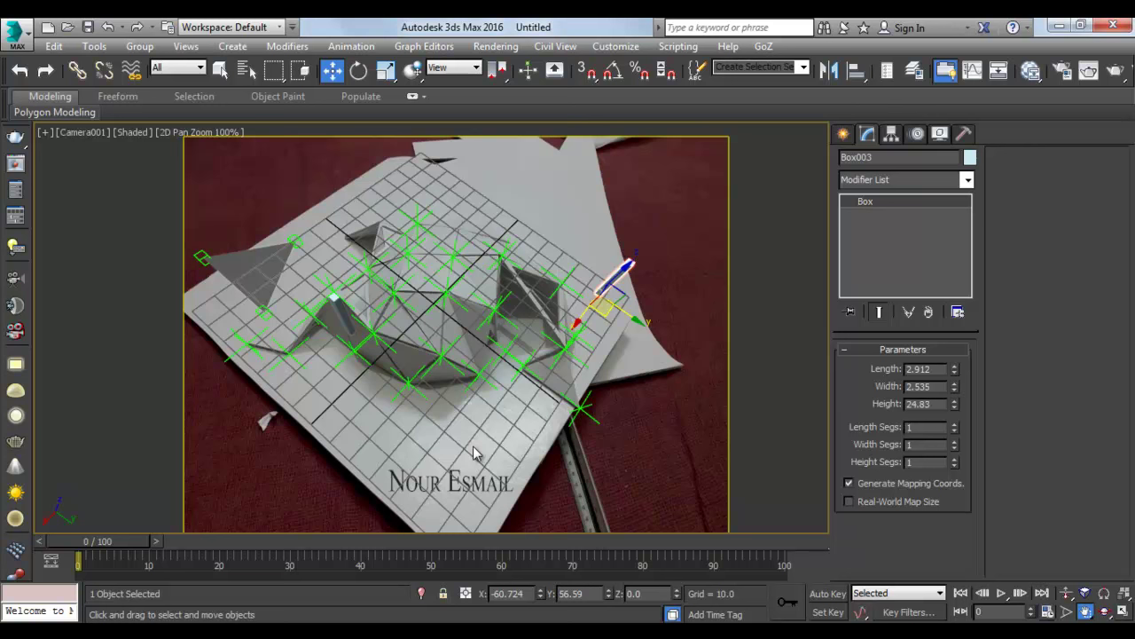
Select then deselect Plane001 and restore the four-viewport layout with Alt+W.
{"action": "left_click", "coordinate": [255, 265]}
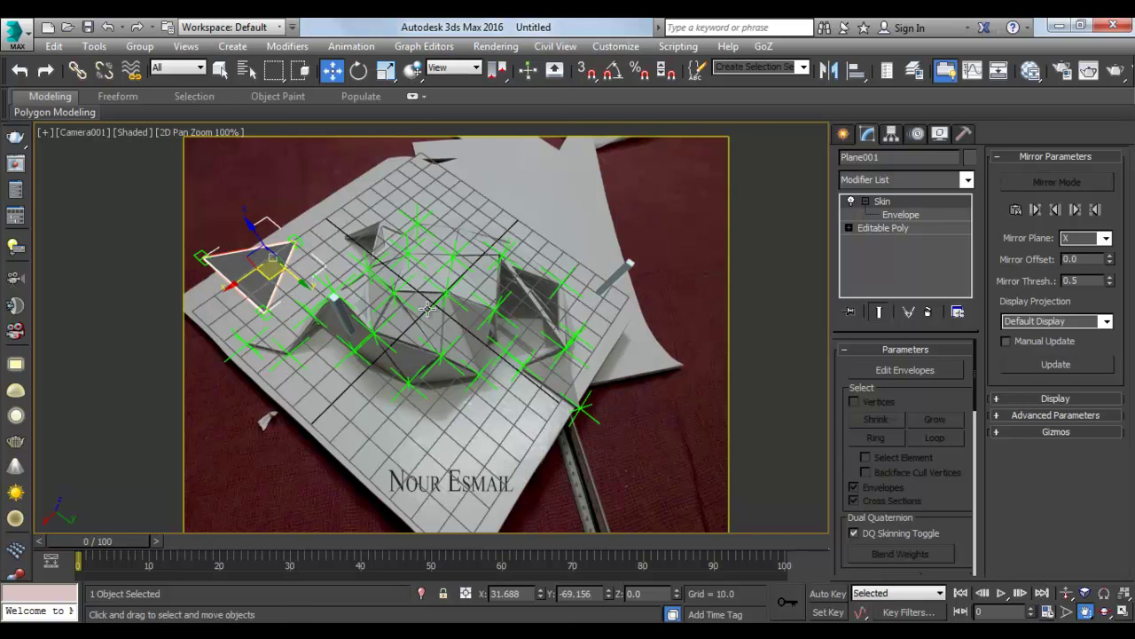
{"action": "left_click", "coordinate": [601, 448]}
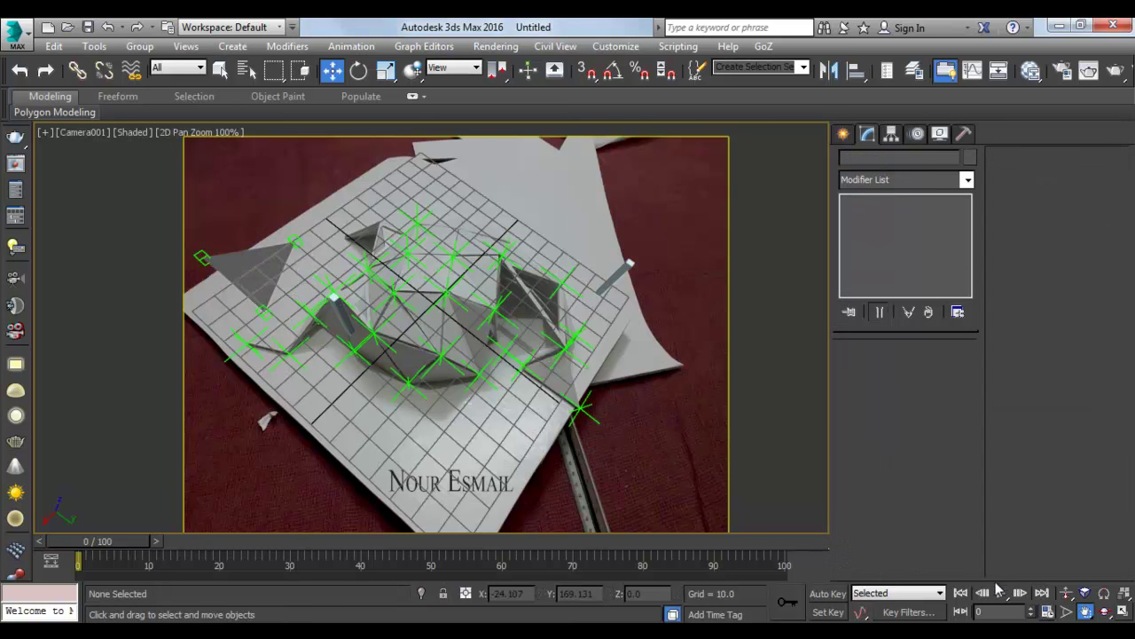
{"action": "left_click", "coordinate": [1123, 611]}
{"action": "left_click", "coordinate": [1105, 612]}
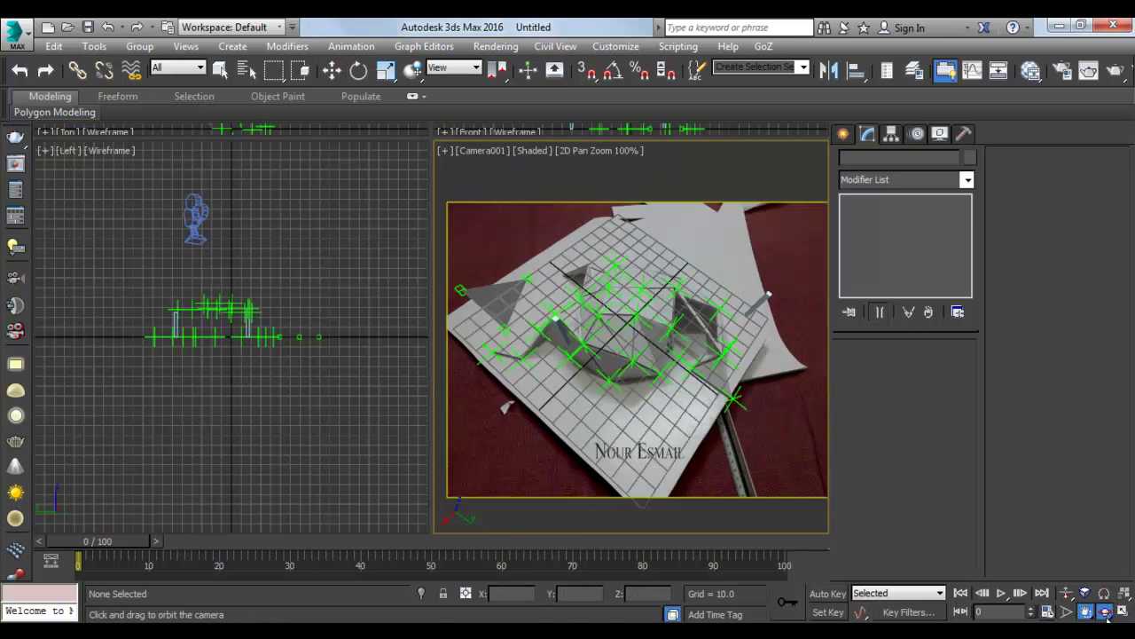
{"action": "left_click", "coordinate": [1122, 612]}
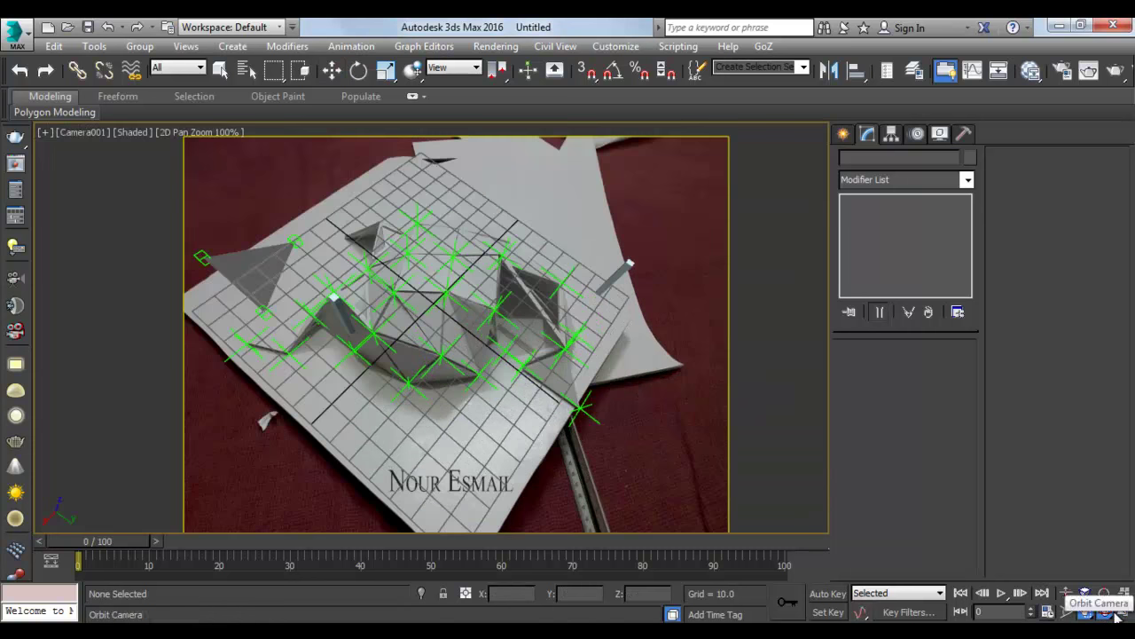
{"action": "right_click", "coordinate": [626, 470]}
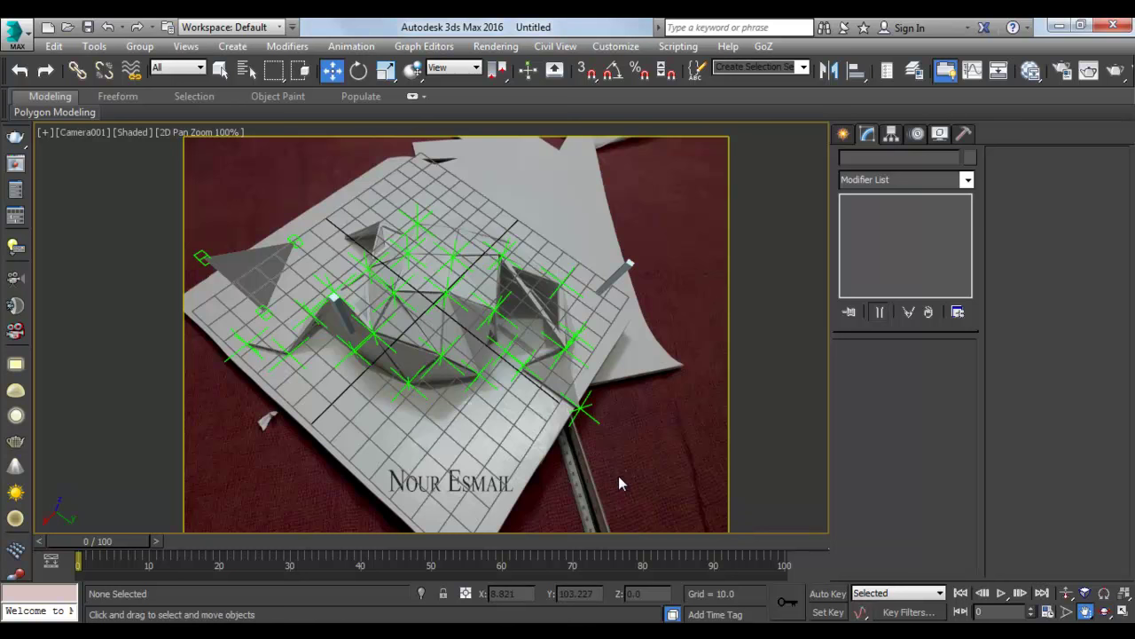
{"action": "key", "text": "alt+w"}
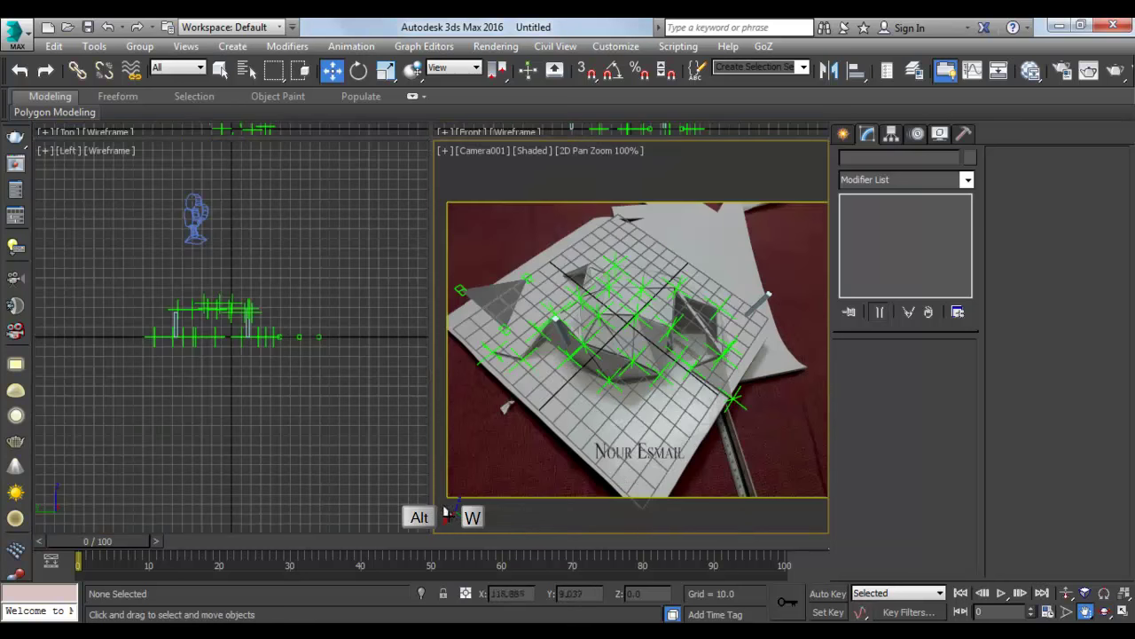
Switch the Left viewport to a shaded Perspective view.
{"action": "left_click", "coordinate": [294, 430]}
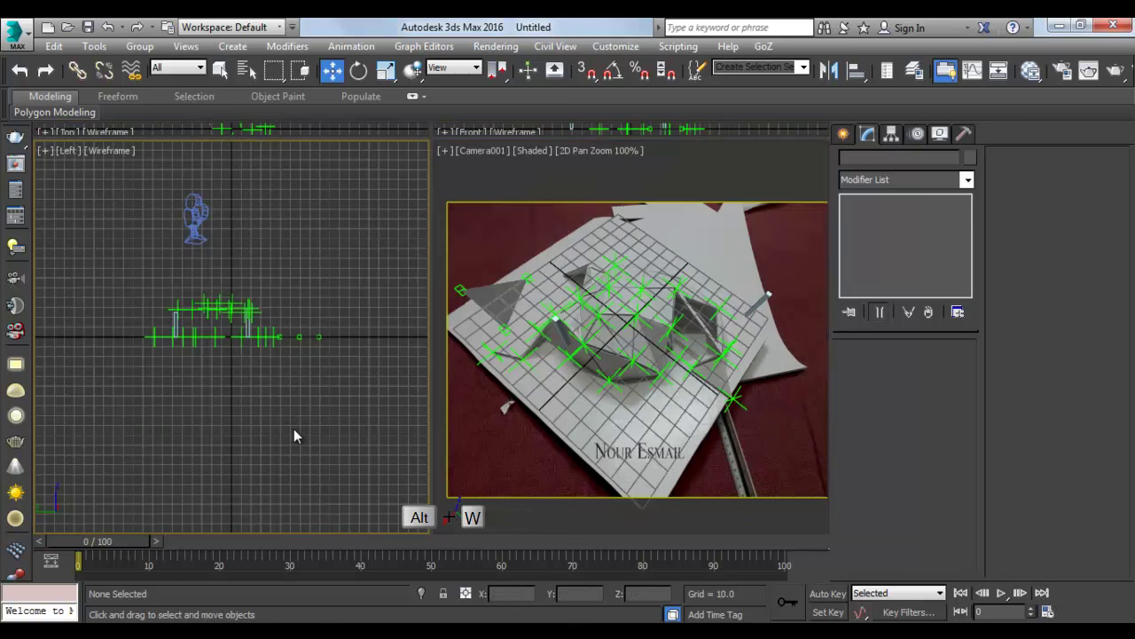
{"action": "left_click", "coordinate": [62, 151]}
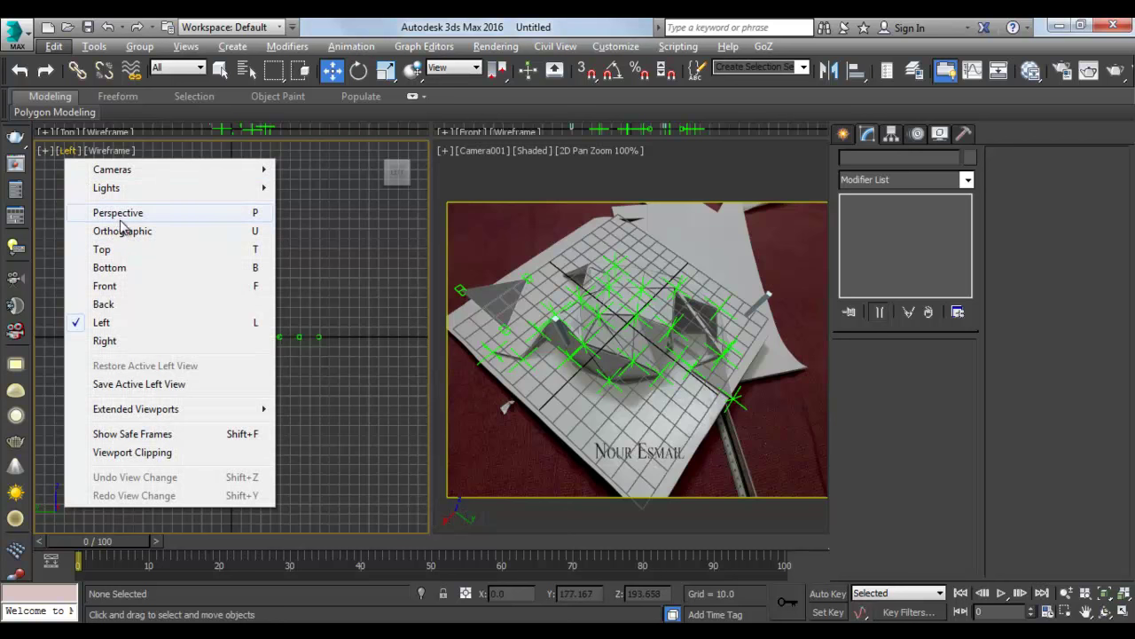
{"action": "left_click", "coordinate": [120, 221]}
{"action": "left_click", "coordinate": [125, 150]}
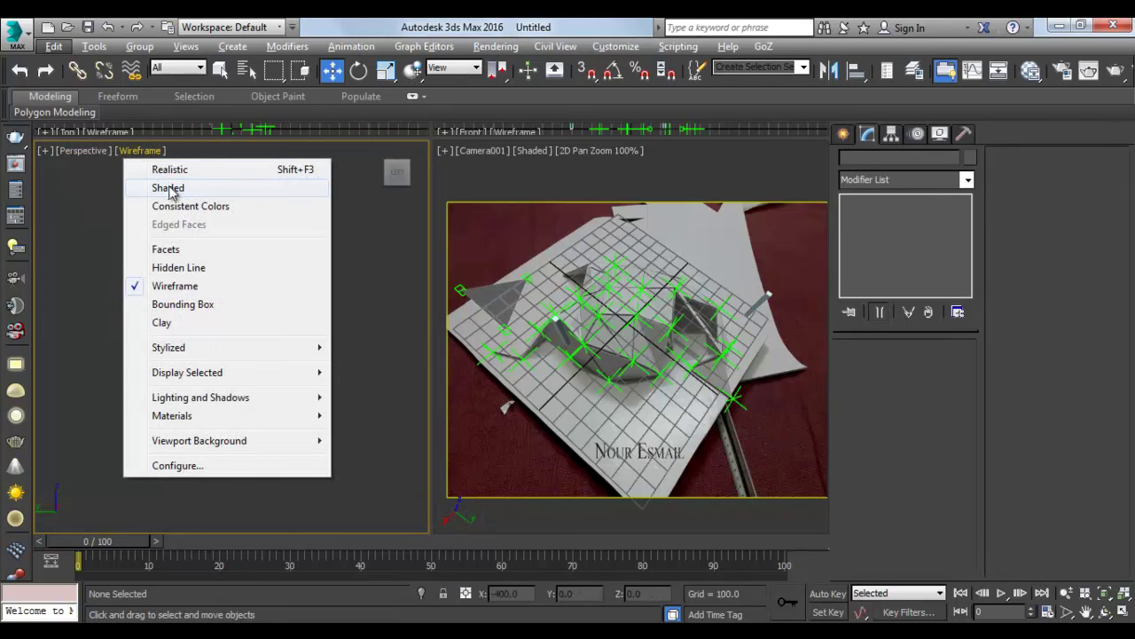
{"action": "left_click", "coordinate": [169, 188]}
{"action": "mouse_move", "coordinate": [163, 316]}
{"action": "middle_mouse_down", "text": "alt"}
{"action": "mouse_move", "coordinate": [252, 357]}
{"action": "mouse_move", "coordinate": [304, 330]}
{"action": "middle_mouse_up", "text": "alt"}
Select the triangle panel Plane001 together with its three corner dummies.
{"action": "left_click", "coordinate": [311, 339]}
{"action": "scroll", "coordinate": [312, 340], "scroll_direction": "up", "scroll_amount": 4}
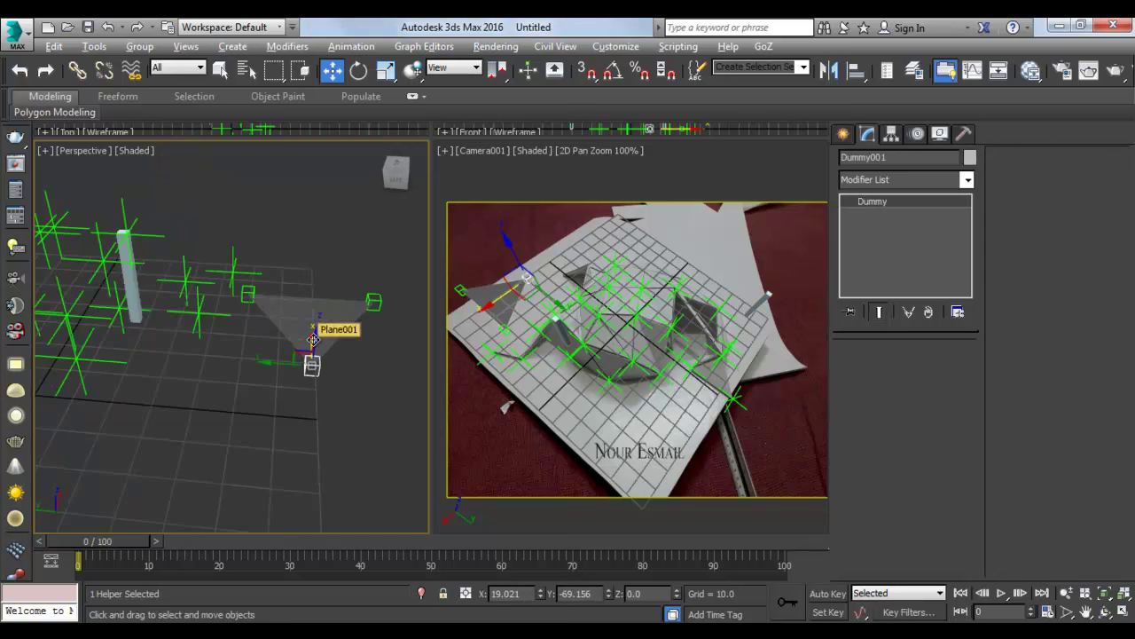
{"action": "middle_click_drag", "start_coordinate": [736, 381], "coordinate": [796, 382]}
{"action": "middle_click_drag", "start_coordinate": [390, 355], "coordinate": [266, 381], "text": "alt"}
{"action": "left_click", "coordinate": [266, 381]}
{"action": "left_click", "coordinate": [280, 404]}
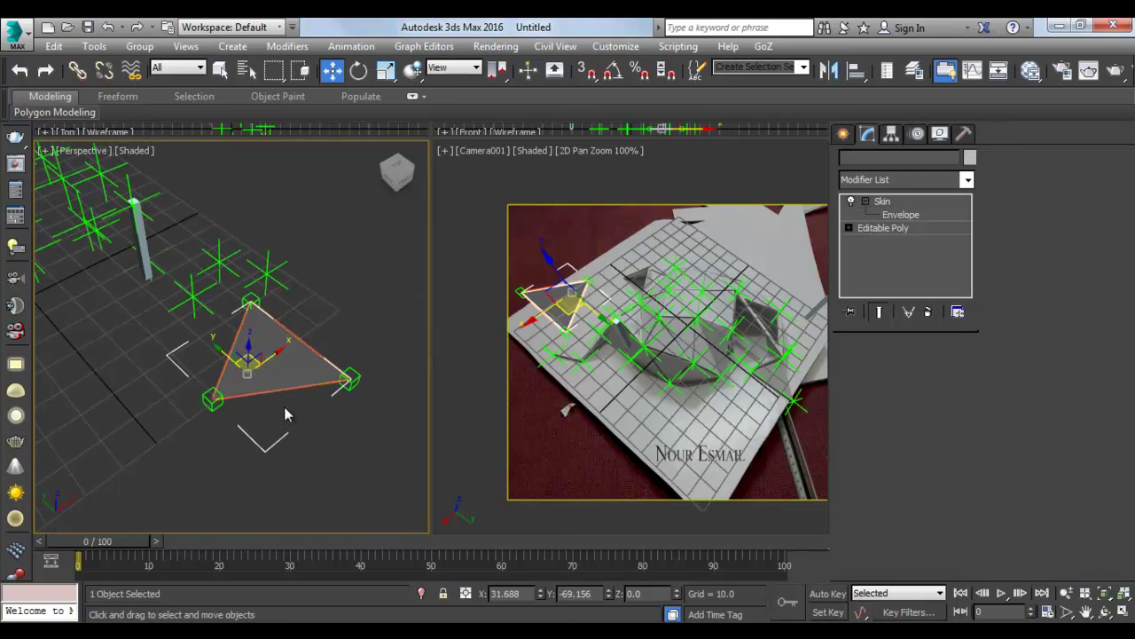
{"action": "left_click", "coordinate": [349, 380], "text": "ctrl"}
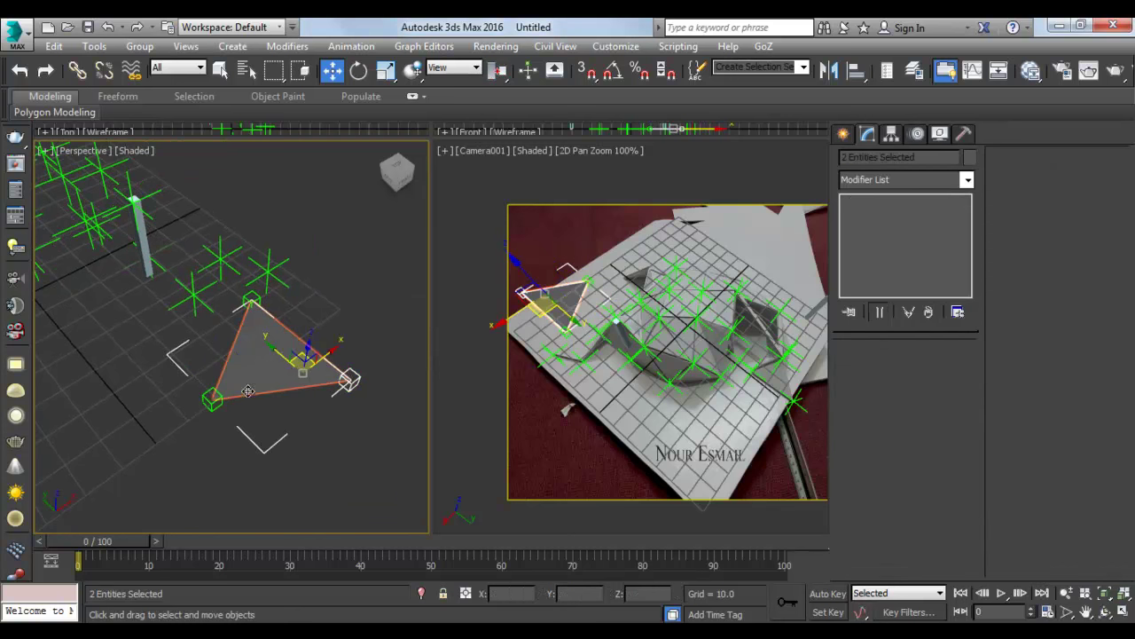
{"action": "left_click", "coordinate": [204, 390], "text": "ctrl"}
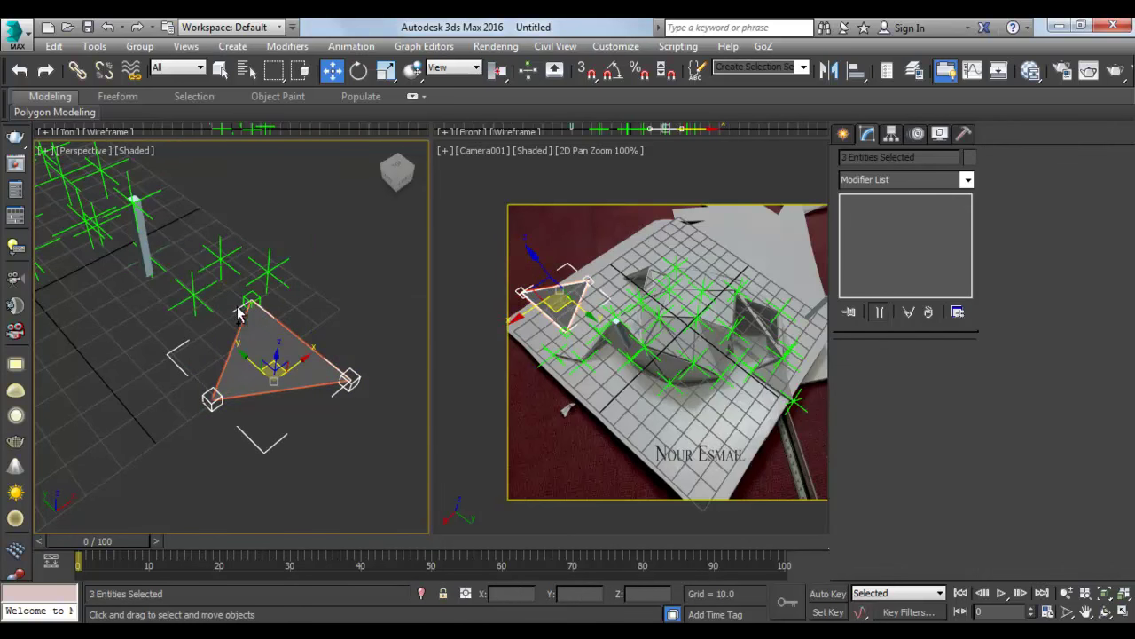
{"action": "left_click", "coordinate": [252, 298], "text": "ctrl"}
{"action": "middle_click_drag", "start_coordinate": [251, 298], "coordinate": [280, 332], "text": "alt"}
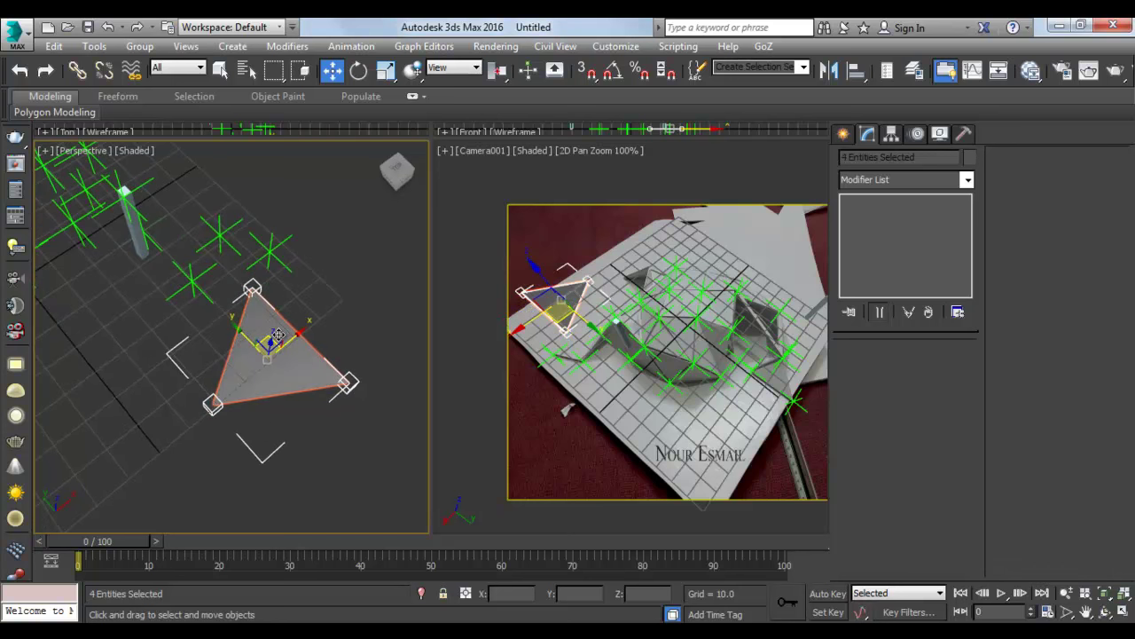
Move the triangle panel and its helpers to a spot beside the paper grid.
{"action": "left_click_drag", "start_coordinate": [260, 336], "coordinate": [297, 448]}
{"action": "scroll", "coordinate": [268, 410], "scroll_direction": "down", "scroll_amount": 4}
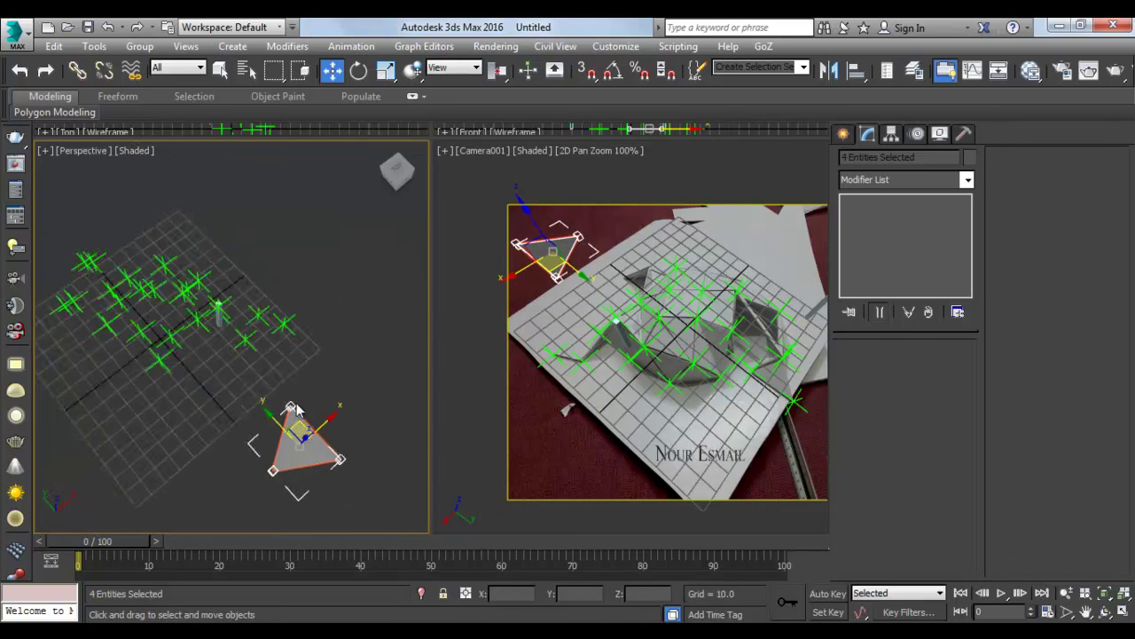
{"action": "middle_click_drag", "start_coordinate": [268, 411], "coordinate": [53, 398], "text": "alt"}
{"action": "middle_click_drag", "start_coordinate": [377, 415], "coordinate": [169, 416], "text": "alt"}
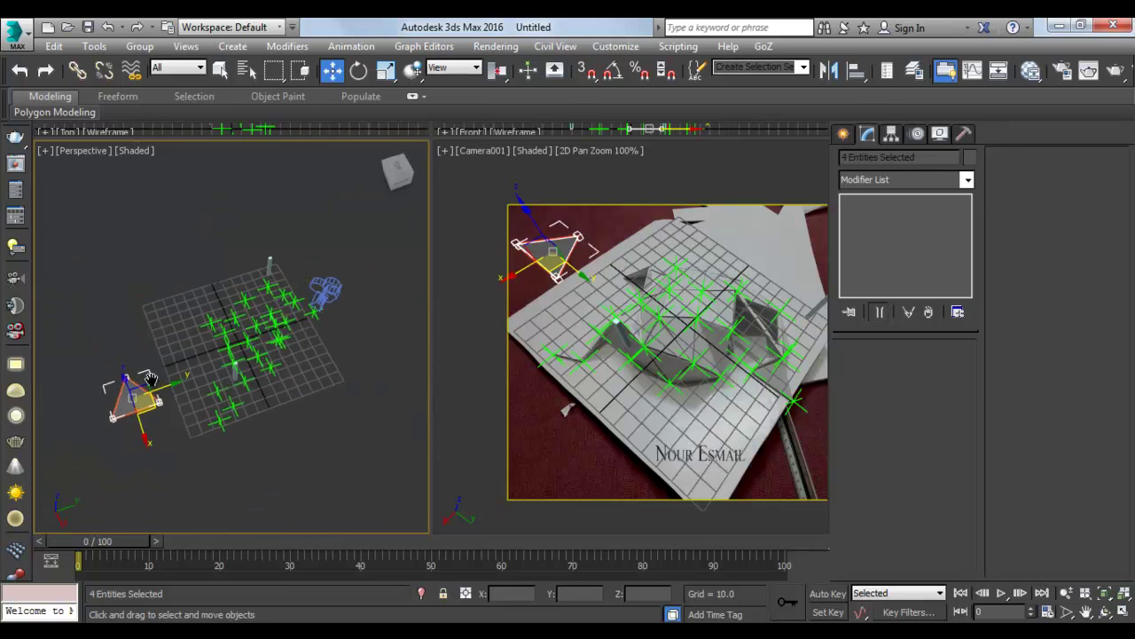
{"action": "left_click_drag", "start_coordinate": [156, 408], "coordinate": [439, 427]}
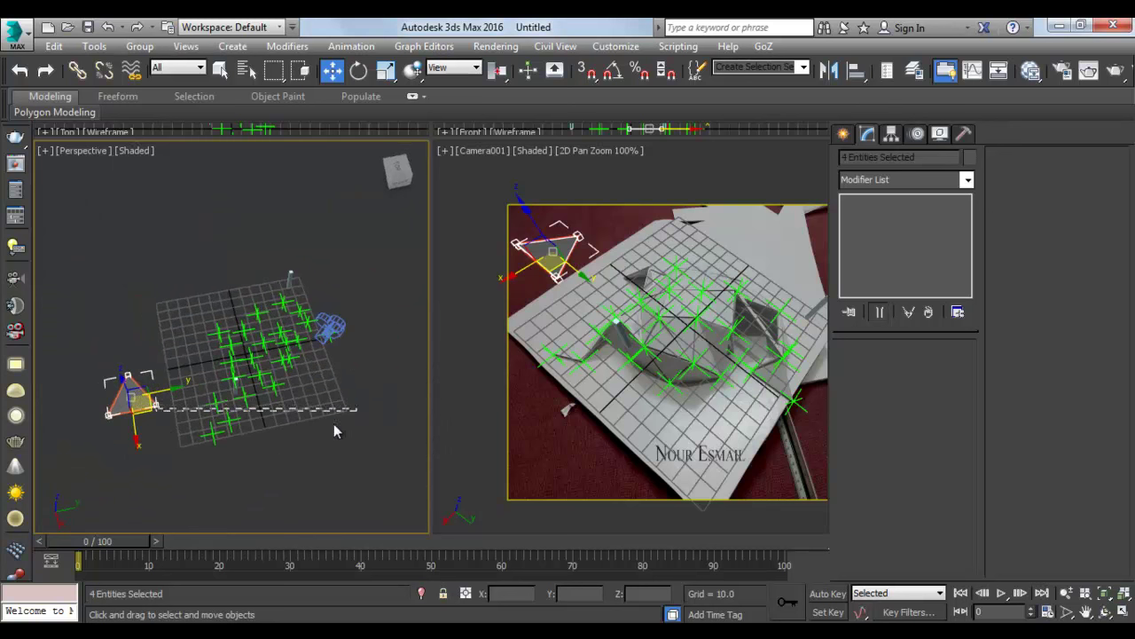
{"action": "mouse_move", "coordinate": [168, 406]}
{"action": "left_mouse_down"}
{"action": "mouse_move", "coordinate": [317, 412]}
{"action": "mouse_move", "coordinate": [390, 364]}
{"action": "left_mouse_up"}
{"action": "middle_click_drag", "start_coordinate": [576, 423], "coordinate": [478, 393]}
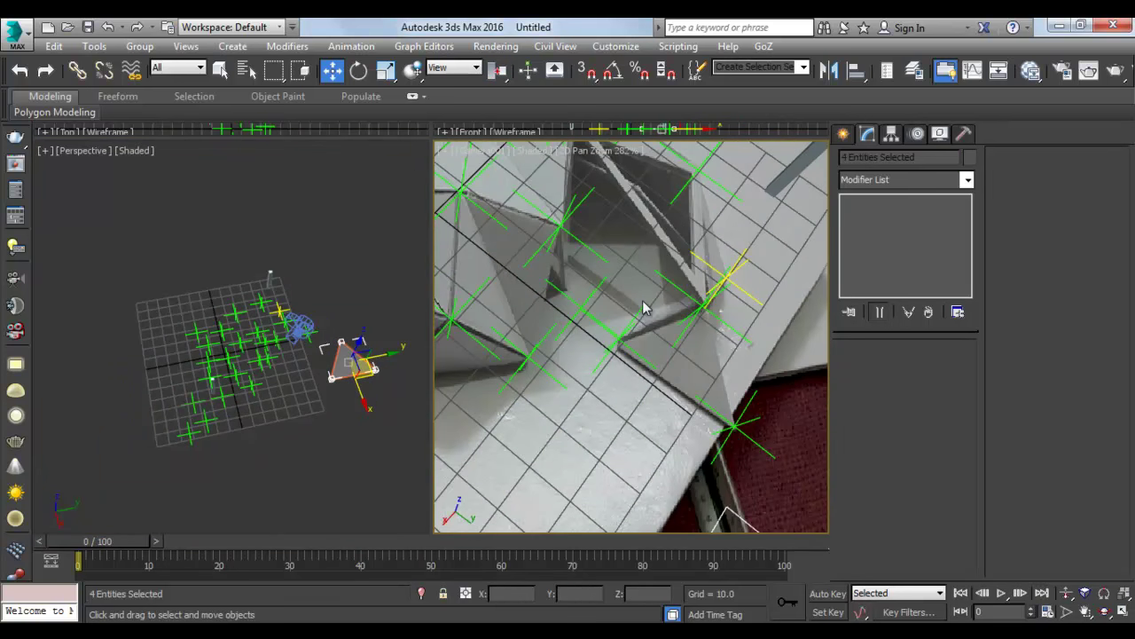
Quick Align the top corner helper Dummy001 onto a dome marker point.
{"action": "scroll", "coordinate": [266, 373], "scroll_direction": "up", "scroll_amount": 2}
{"action": "scroll", "coordinate": [304, 373], "scroll_direction": "up", "scroll_amount": 3}
{"action": "scroll", "coordinate": [236, 471], "scroll_direction": "up", "scroll_amount": 2}
{"action": "scroll", "coordinate": [236, 471], "scroll_direction": "down", "scroll_amount": 4}
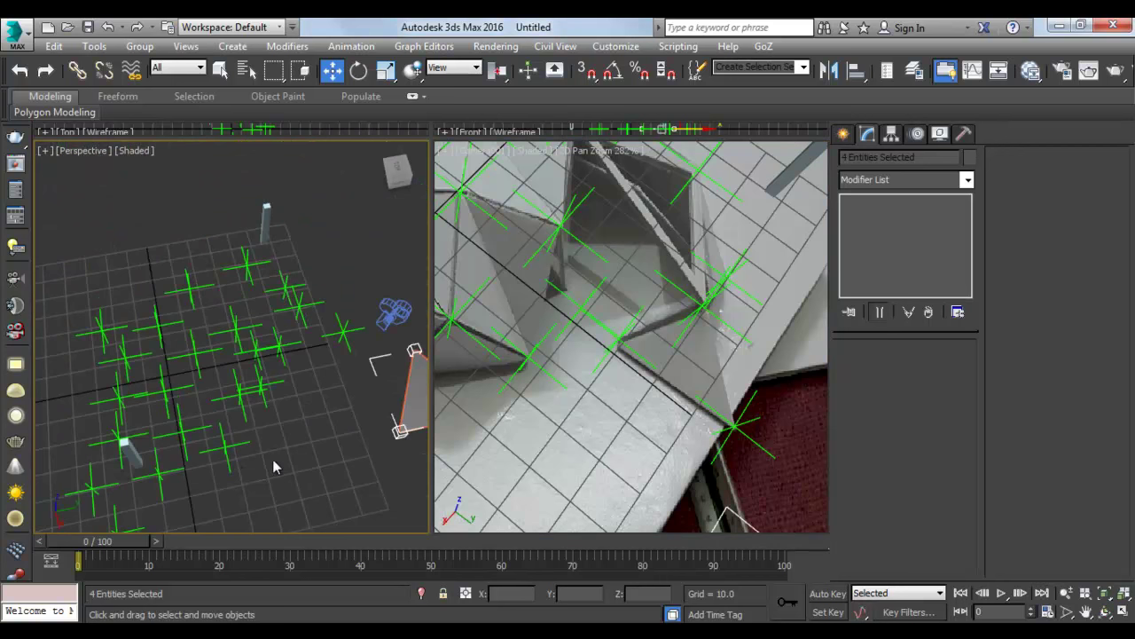
{"action": "middle_click_drag", "start_coordinate": [272, 459], "coordinate": [231, 417], "text": "alt"}
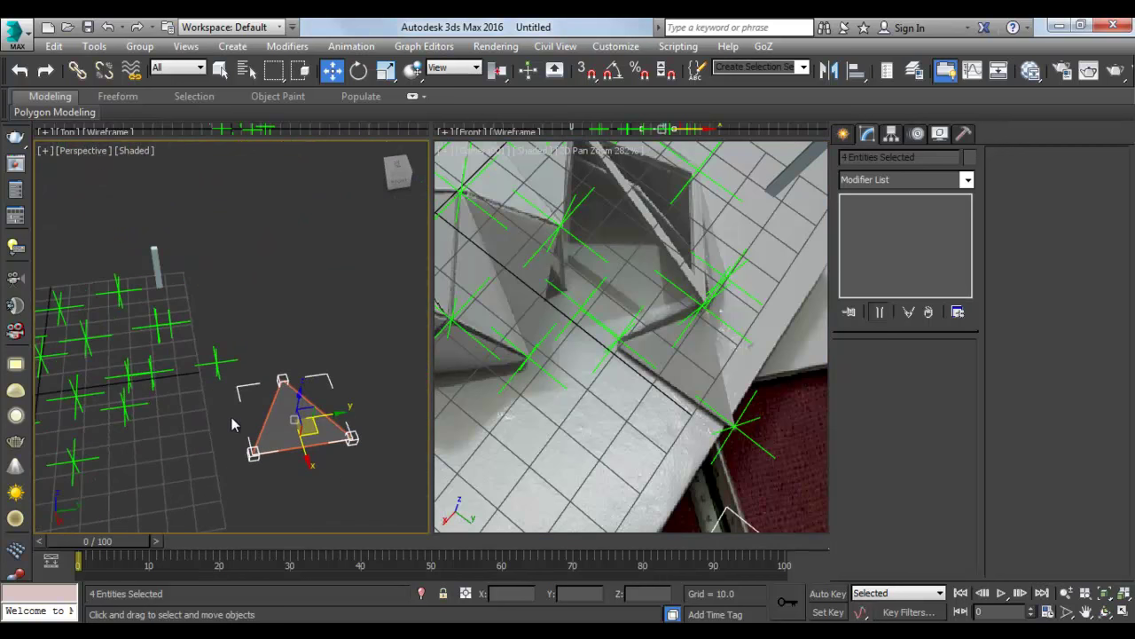
{"action": "left_click", "coordinate": [284, 375]}
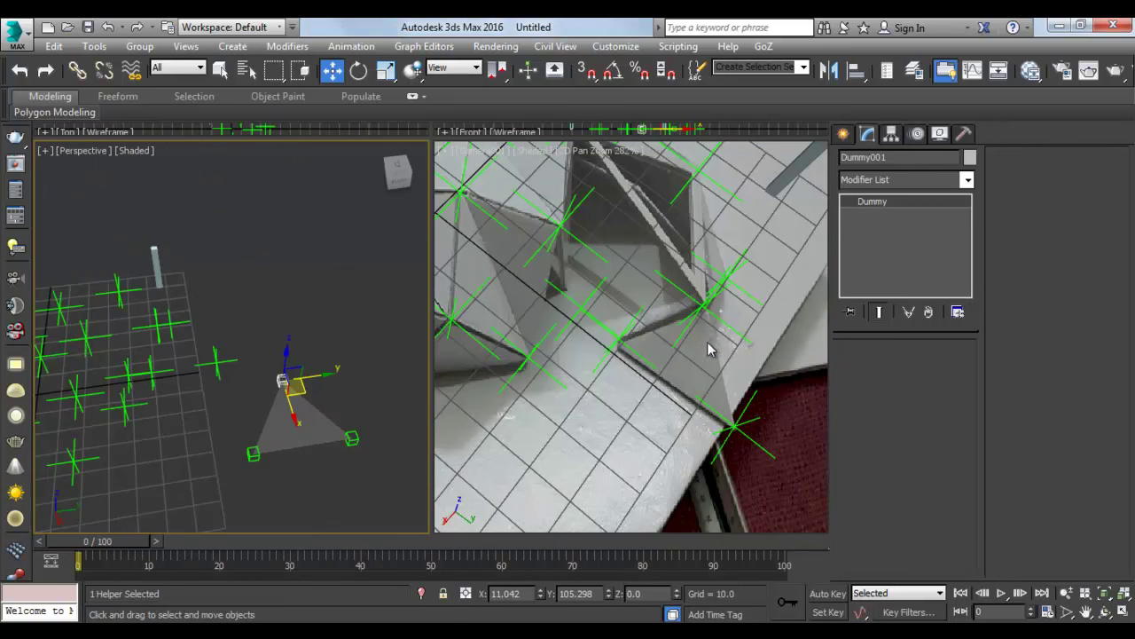
{"action": "key", "text": "shift+a"}
{"action": "left_click", "coordinate": [707, 310]}
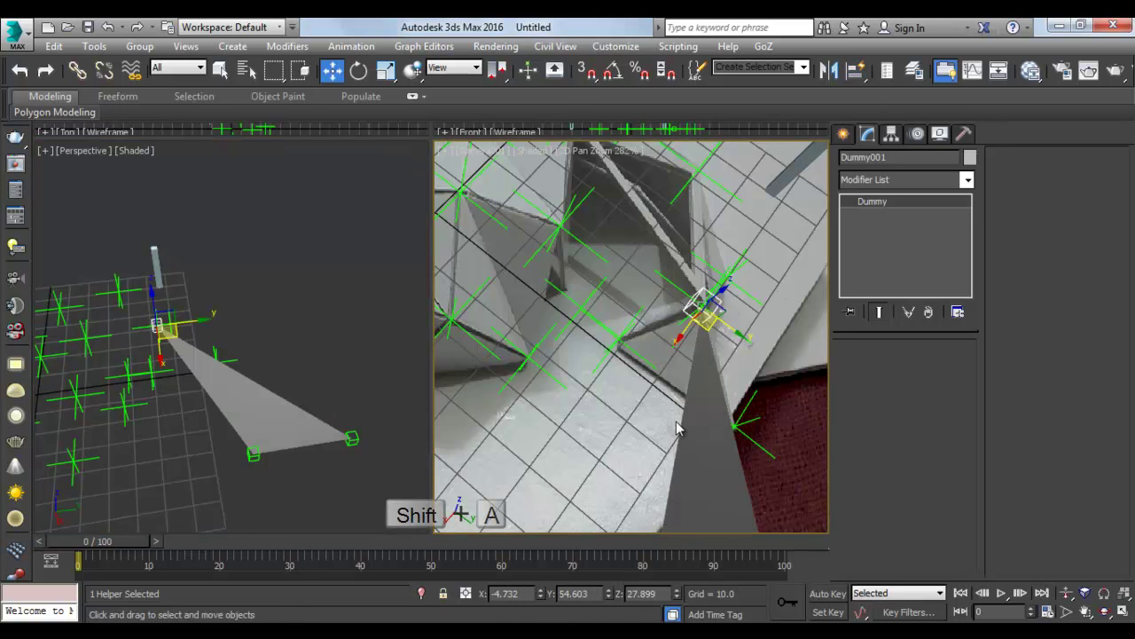
Quick Align Dummy003 and Dummy002 onto their dome marker points.
{"action": "left_click", "coordinate": [252, 454]}
{"action": "key", "text": "shift+a"}
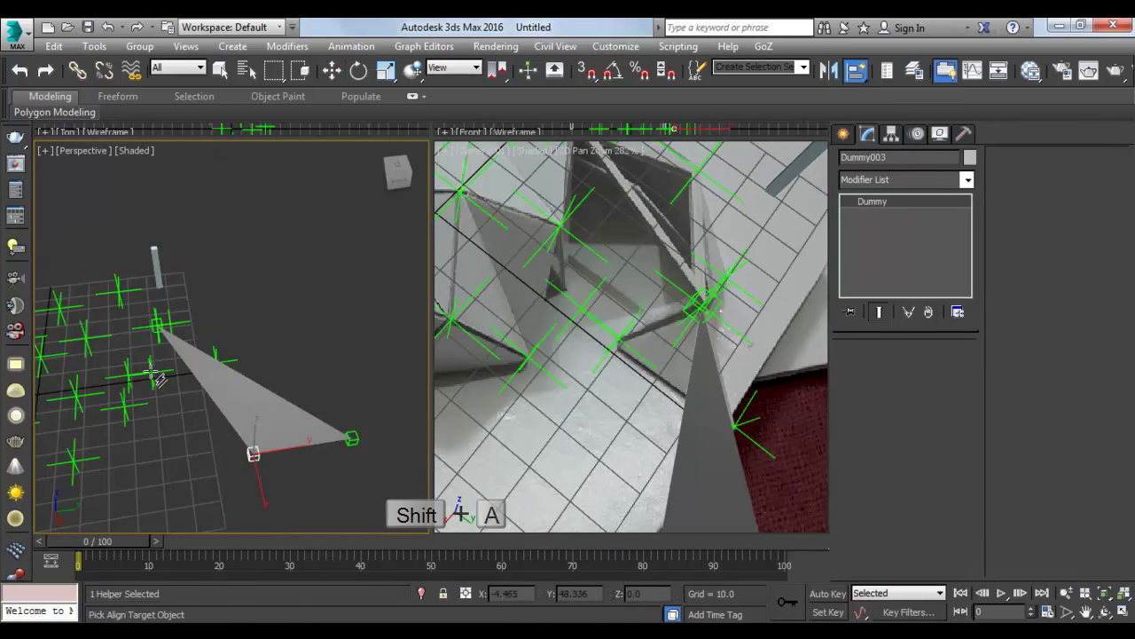
{"action": "left_click", "coordinate": [622, 338]}
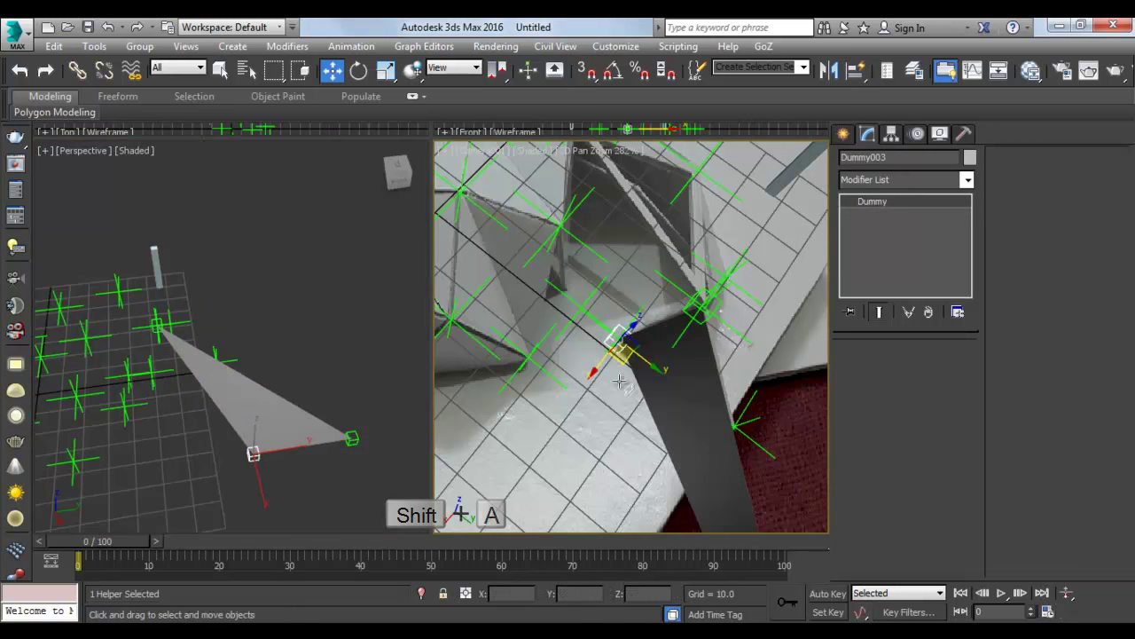
{"action": "left_click", "coordinate": [740, 428]}
{"action": "key", "text": "shift+a"}
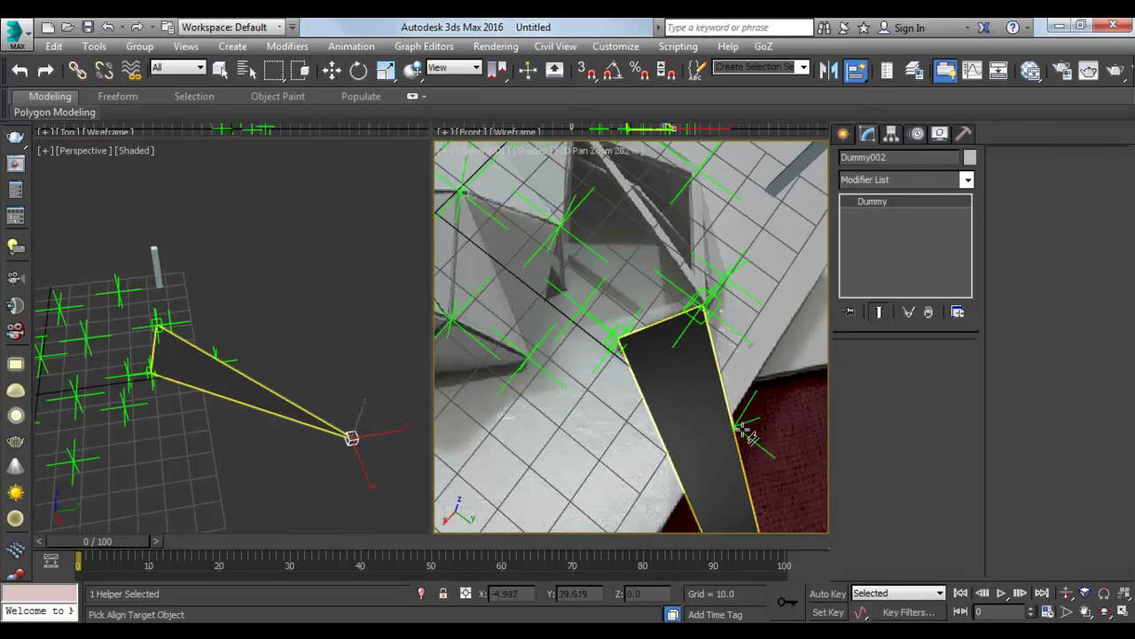
{"action": "left_click", "coordinate": [750, 429]}
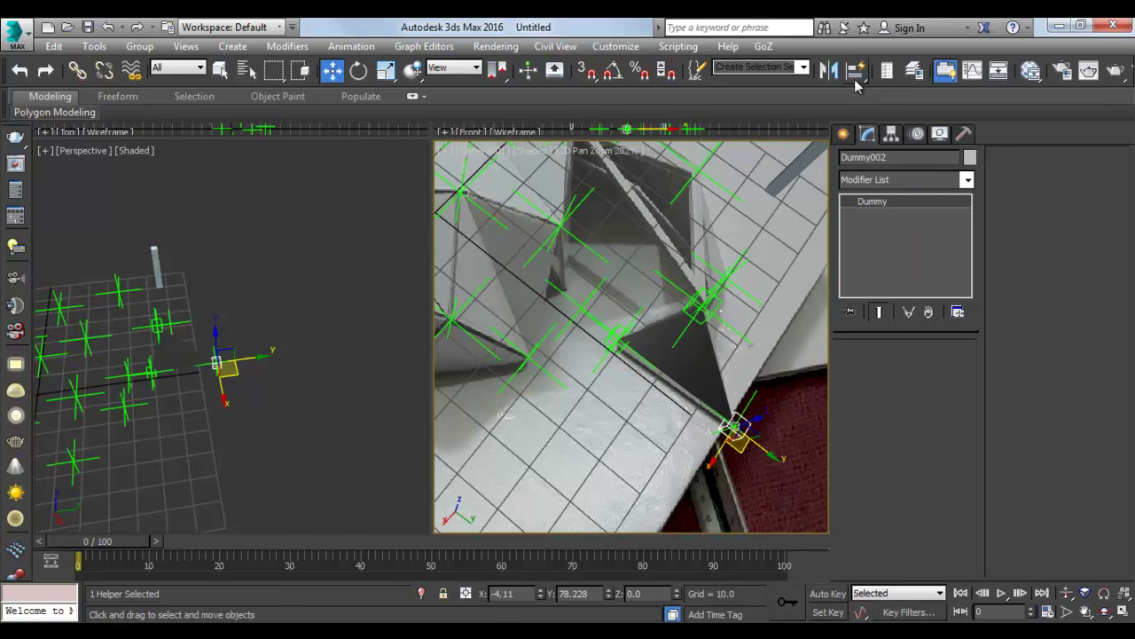
{"action": "mouse_move", "coordinate": [218, 416]}
{"action": "middle_mouse_down"}
{"action": "mouse_move", "coordinate": [234, 418]}
{"action": "mouse_move", "coordinate": [284, 335]}
{"action": "middle_mouse_up"}
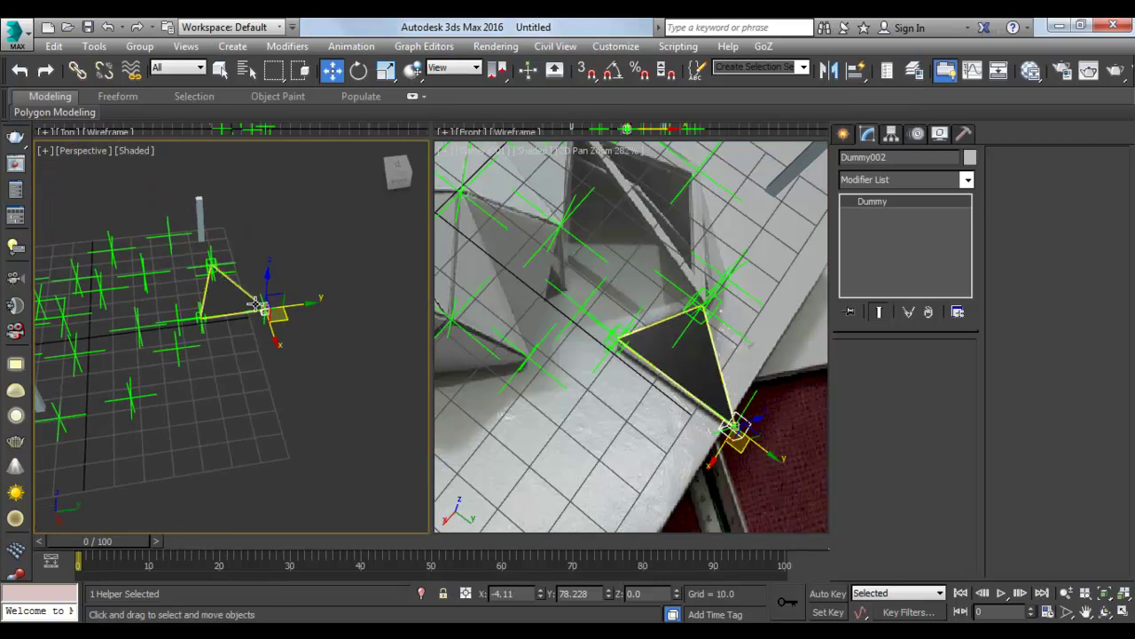
{"action": "left_click", "coordinate": [212, 261], "text": "ctrl"}
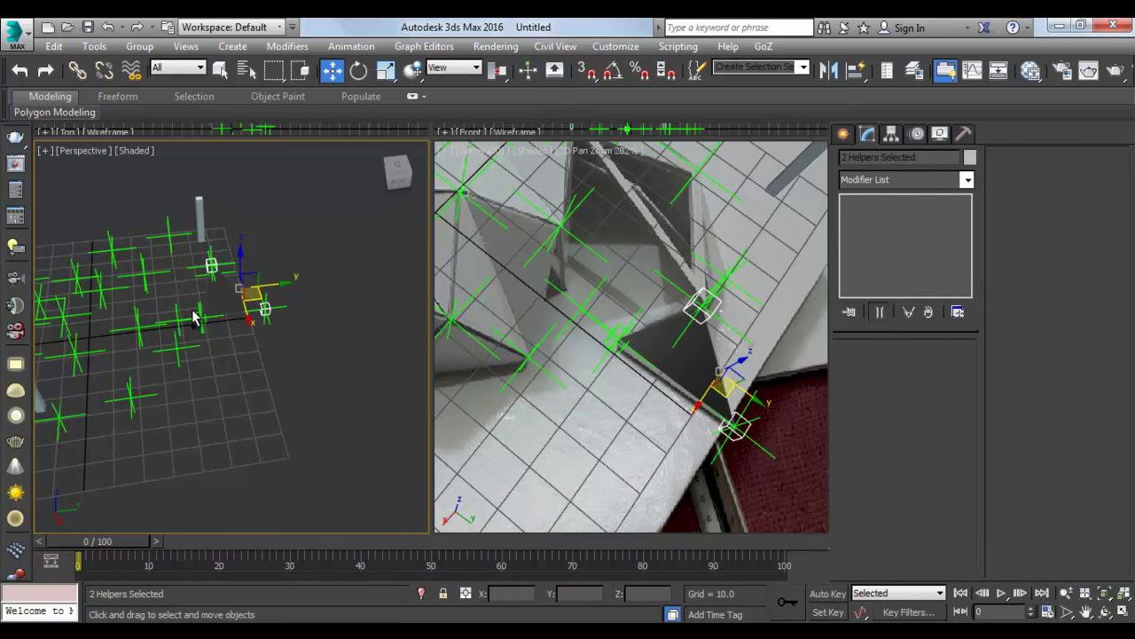
Shift-drag to clone the triangle rig's four helpers, confirming each copy.
{"action": "left_click", "coordinate": [199, 316], "text": "ctrl"}
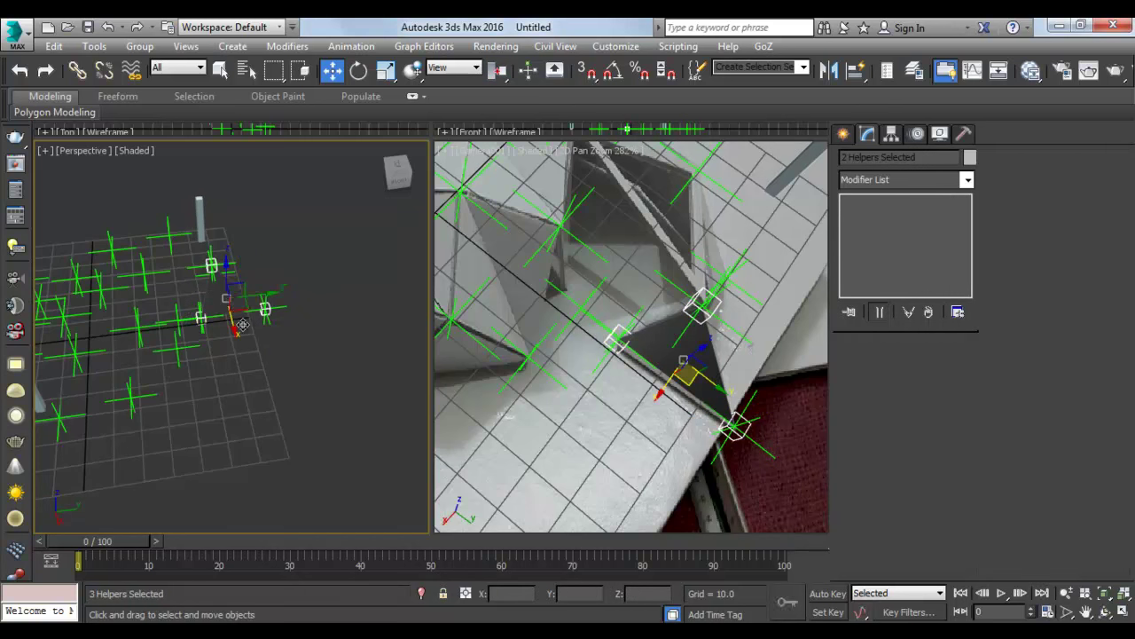
{"action": "left_click_drag", "start_coordinate": [238, 302], "coordinate": [307, 388], "text": "shift"}
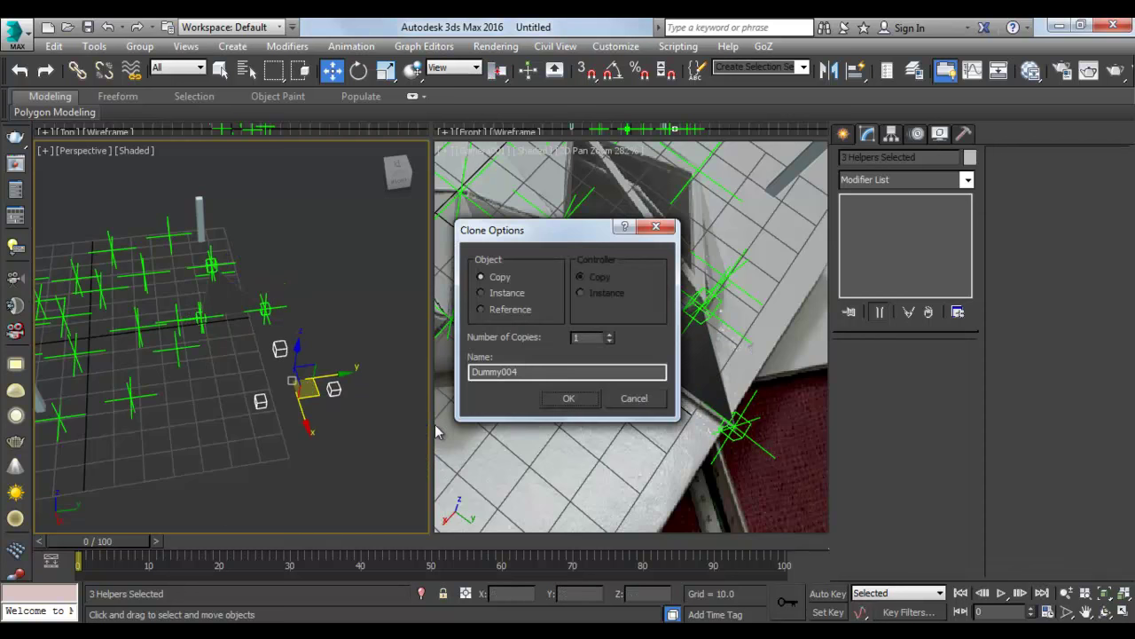
{"action": "left_click", "coordinate": [652, 397]}
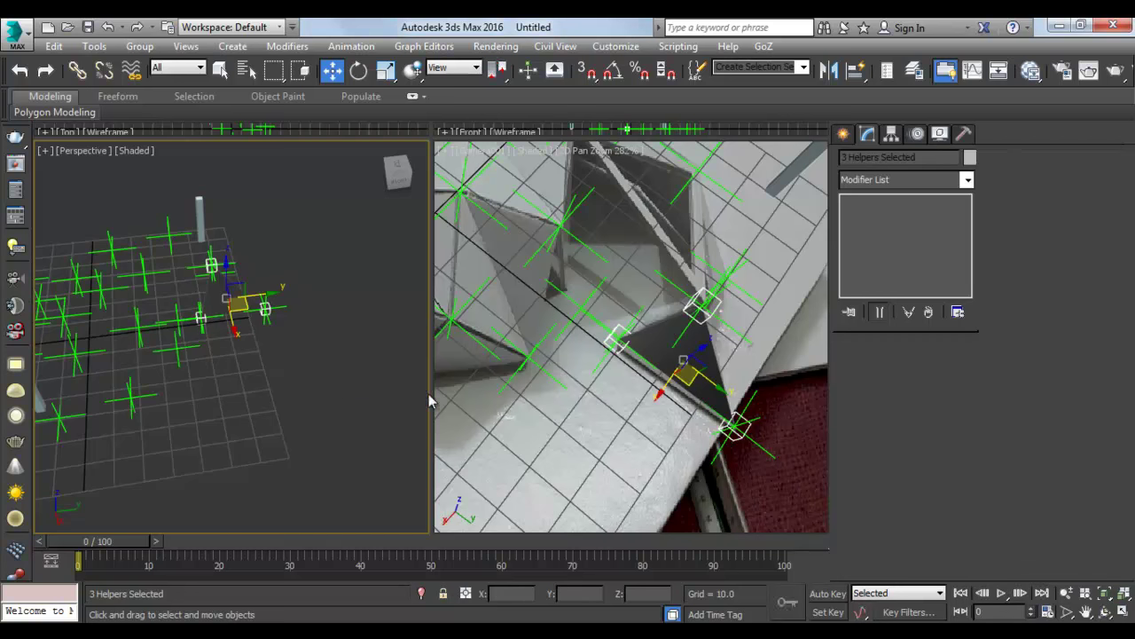
{"action": "left_click", "coordinate": [219, 304]}
{"action": "left_click_drag", "start_coordinate": [219, 304], "coordinate": [382, 407], "text": "shift"}
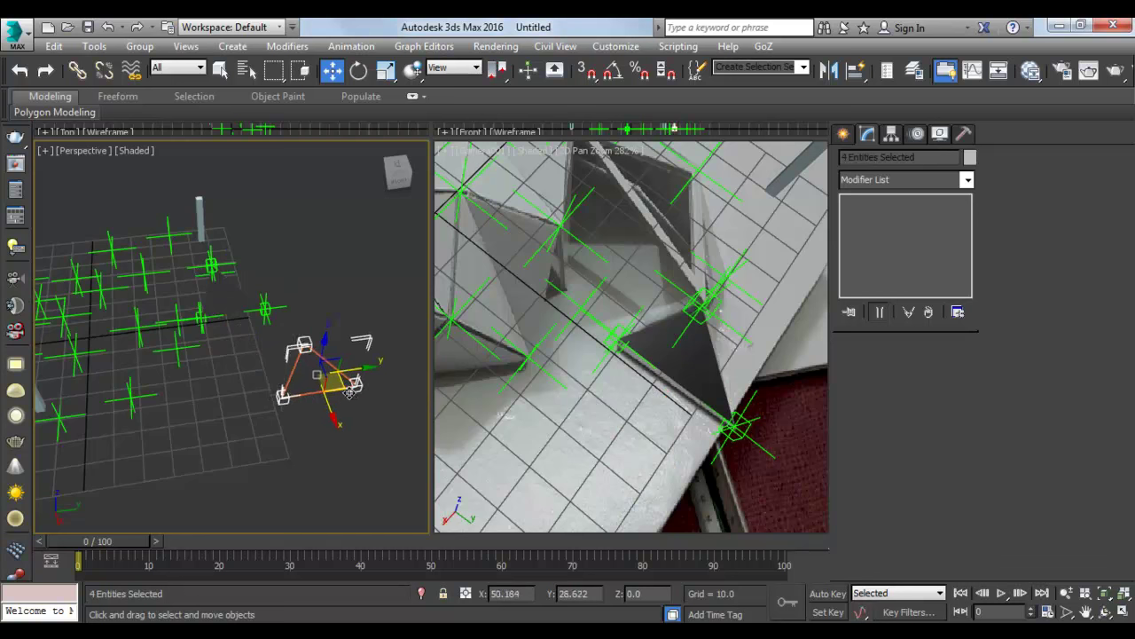
{"action": "left_click", "coordinate": [547, 397]}
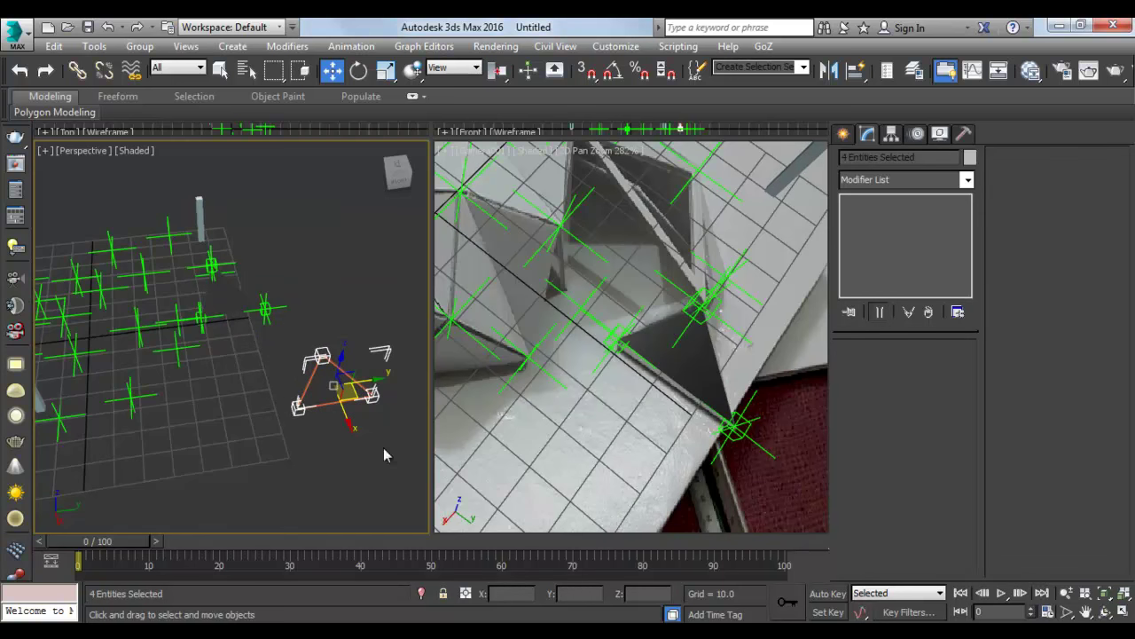
{"action": "left_click_drag", "start_coordinate": [355, 393], "coordinate": [251, 468], "text": "shift"}
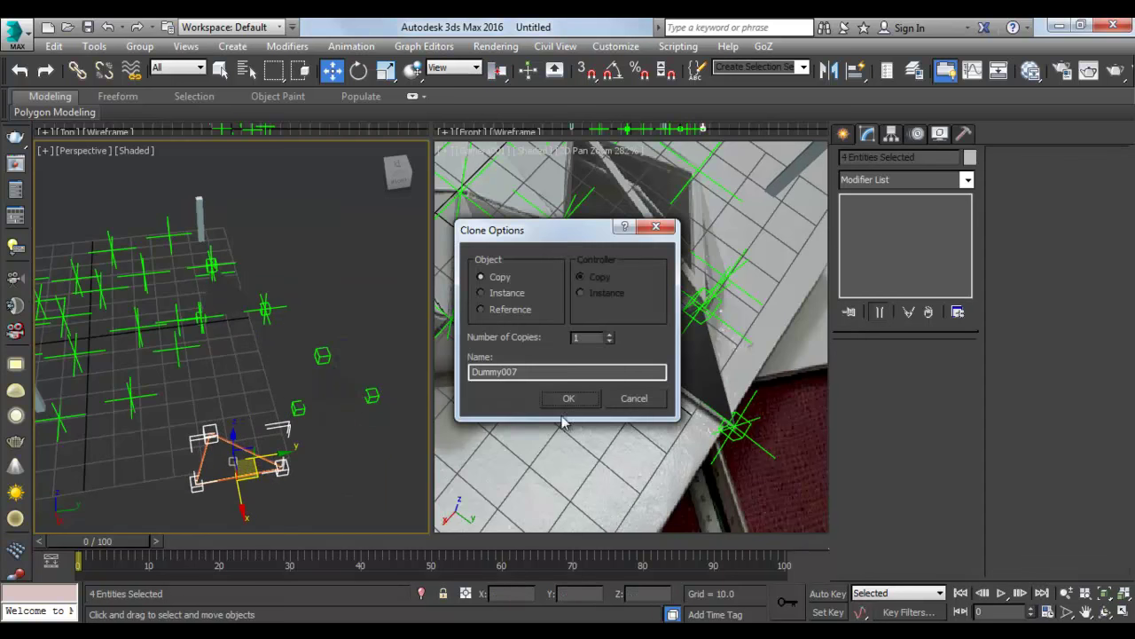
{"action": "left_click", "coordinate": [571, 399]}
{"action": "left_click", "coordinate": [217, 412]}
Align Dummy008, Dummy007 and Dummy009 onto three dome points with Alt+A.
{"action": "left_click", "coordinate": [210, 433]}
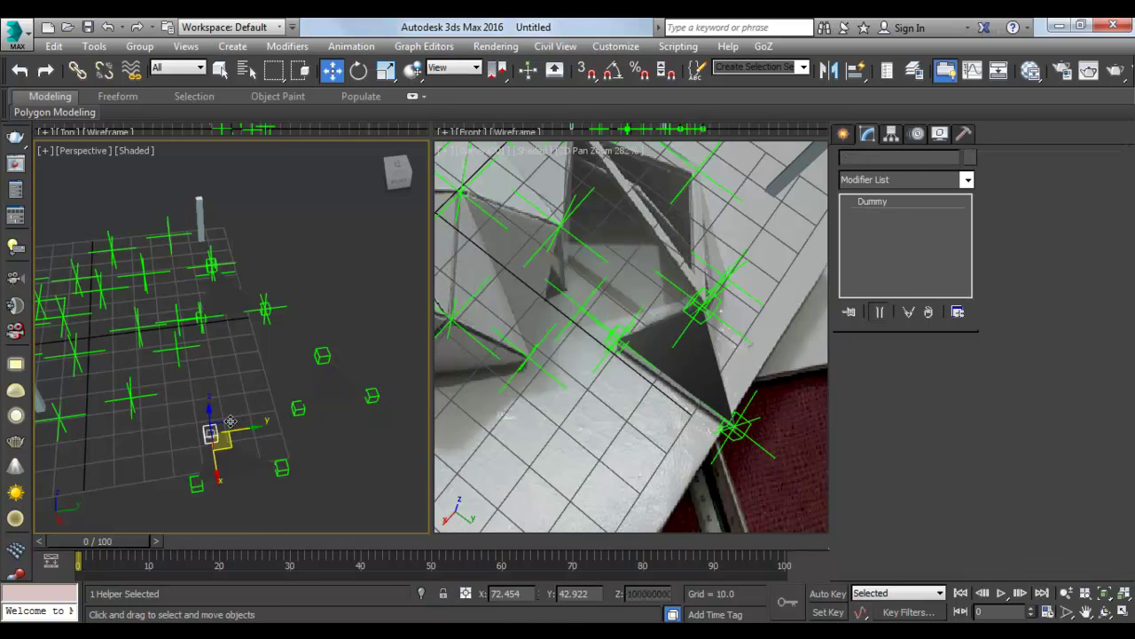
{"action": "middle_click_drag", "start_coordinate": [568, 336], "coordinate": [603, 400]}
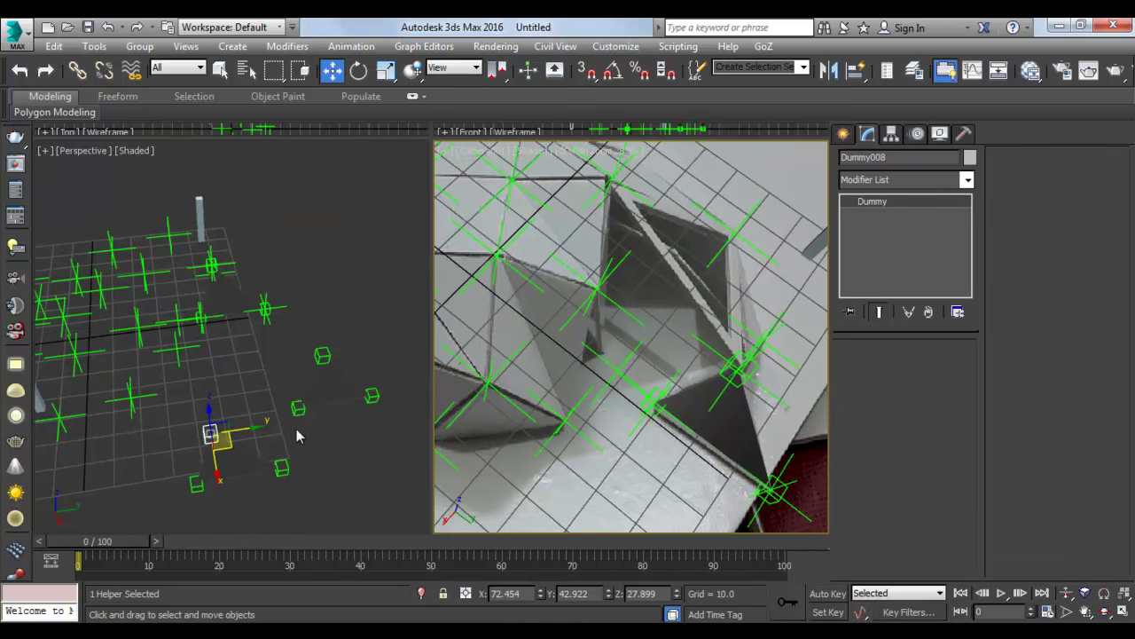
{"action": "key", "text": "alt+a"}
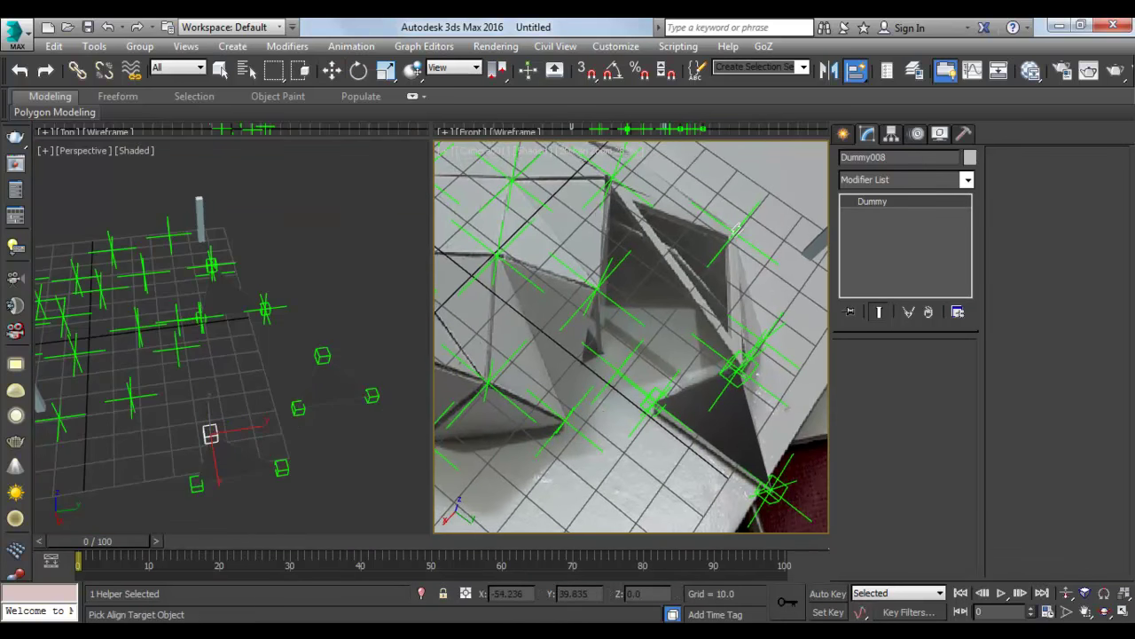
{"action": "left_click", "coordinate": [738, 231]}
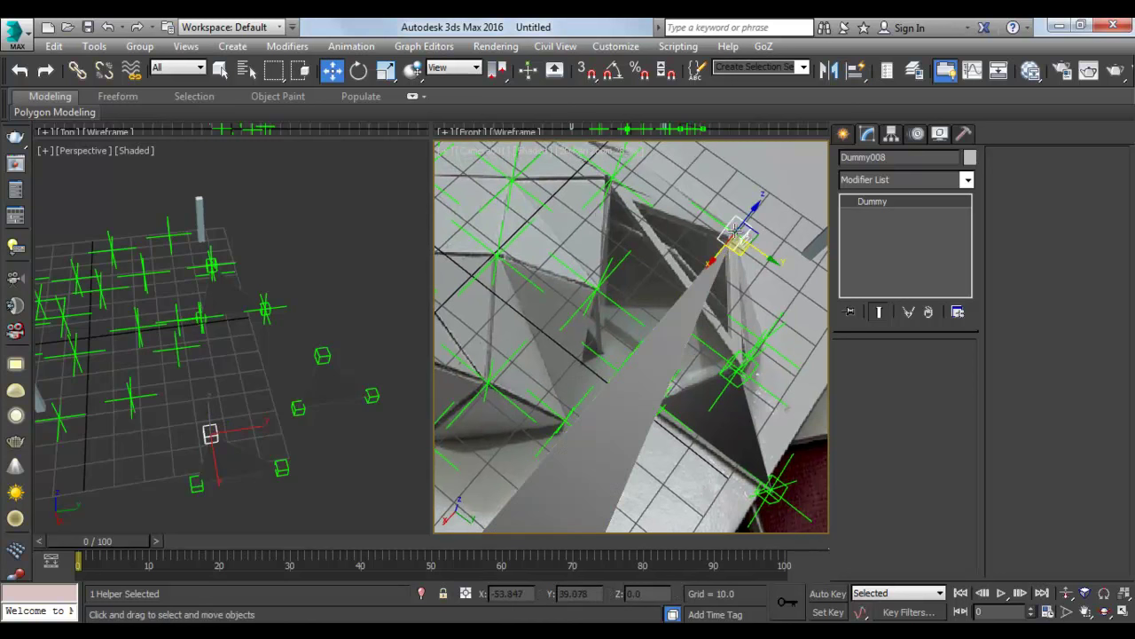
{"action": "left_click", "coordinate": [286, 473]}
{"action": "key", "text": "alt+a"}
{"action": "left_click", "coordinate": [217, 266]}
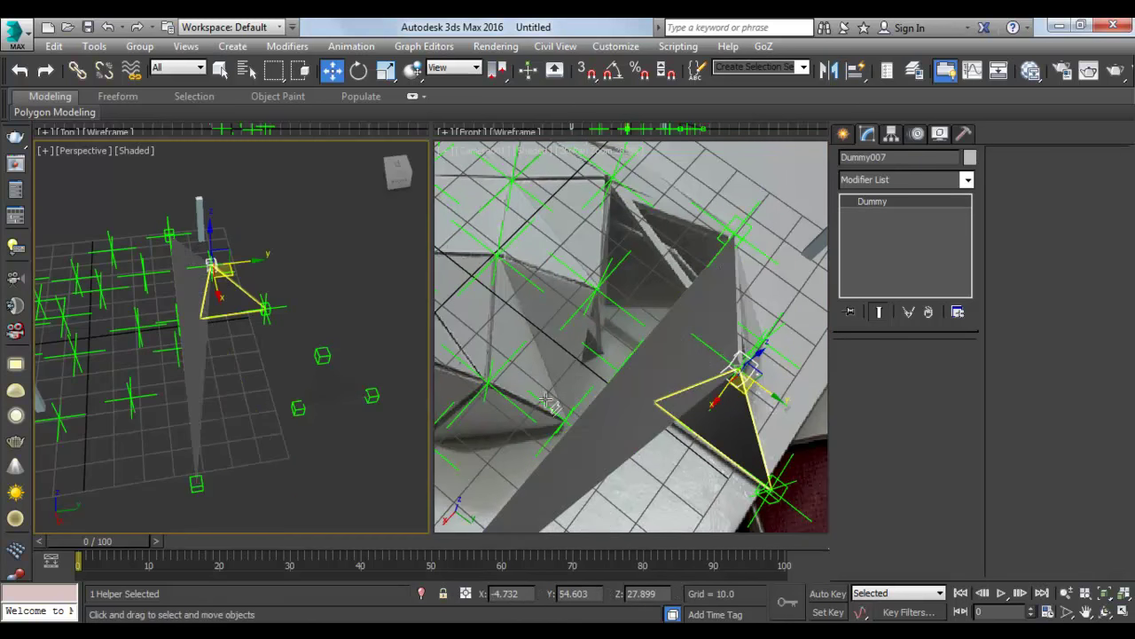
{"action": "left_click", "coordinate": [196, 483]}
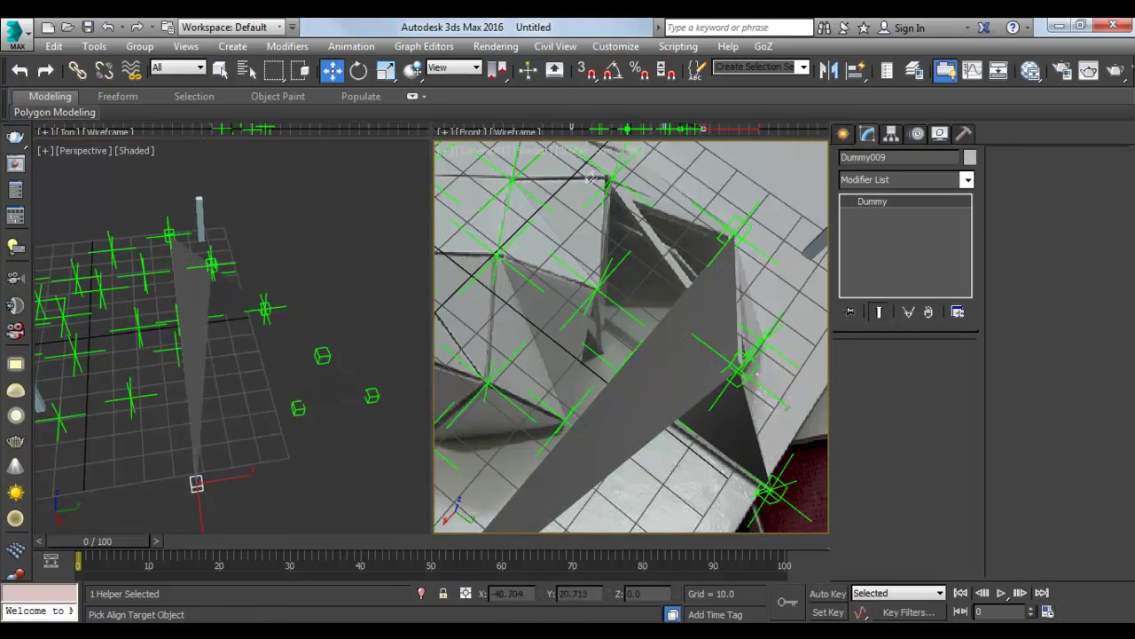
{"action": "key", "text": "alt+a"}
{"action": "left_click", "coordinate": [615, 180]}
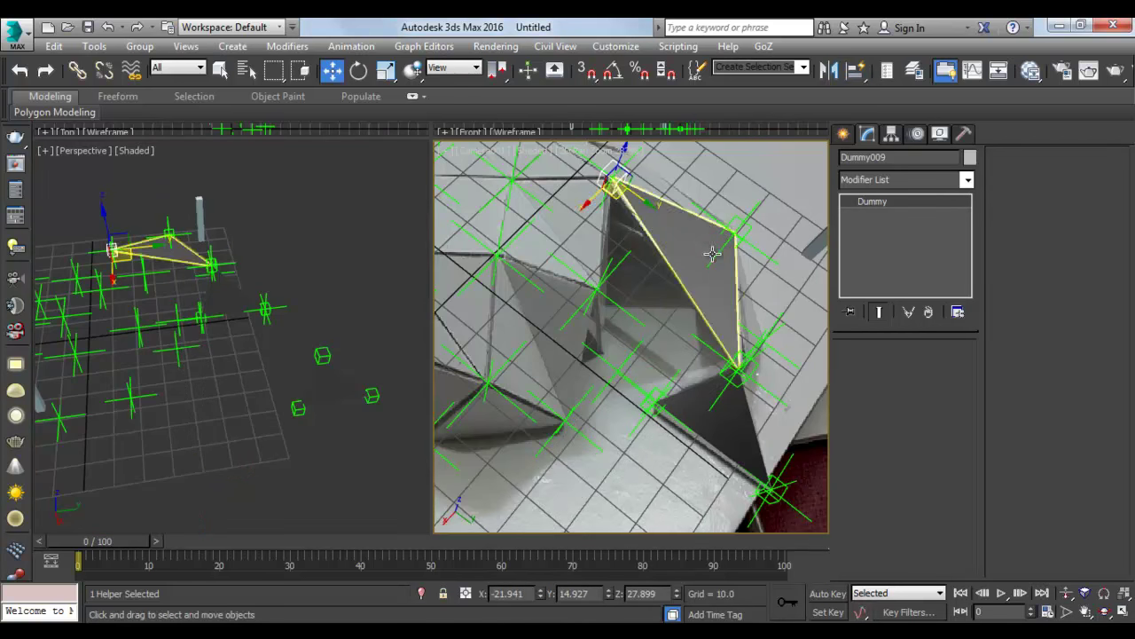
Box-select the rig's four helpers and Shift-drag to start another copy.
{"action": "middle_click_drag", "start_coordinate": [210, 345], "coordinate": [213, 347]}
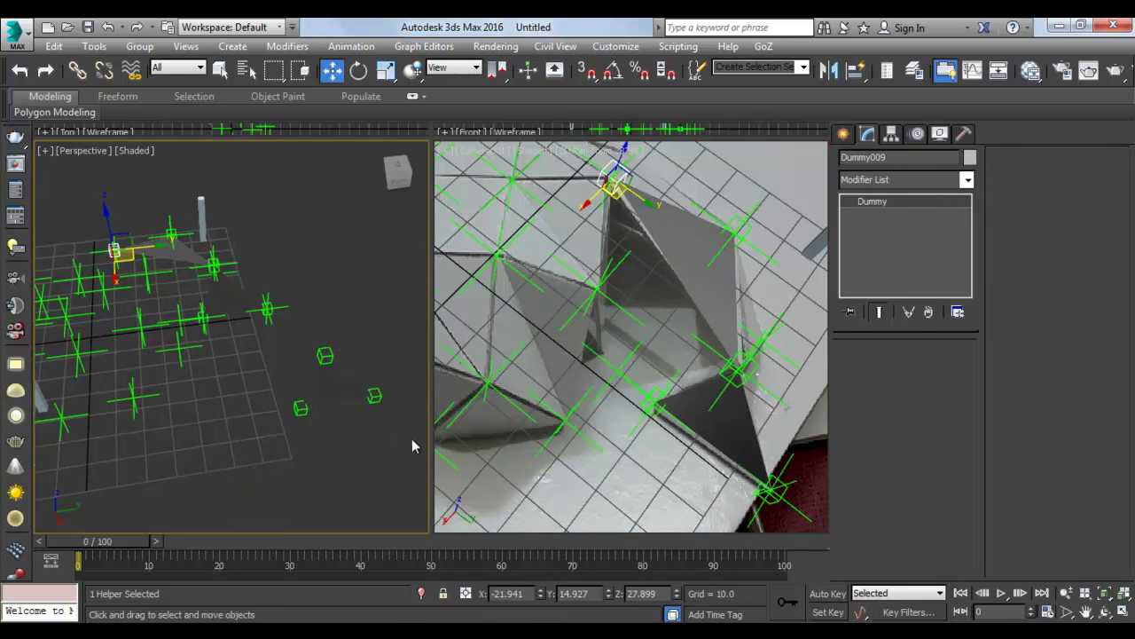
{"action": "left_click_drag", "start_coordinate": [278, 353], "coordinate": [281, 351]}
{"action": "left_click_drag", "start_coordinate": [353, 396], "coordinate": [247, 472], "text": "shift"}
Confirm the clone, then move Dummy010 onto a lower-left dome point.
{"action": "left_click", "coordinate": [566, 398]}
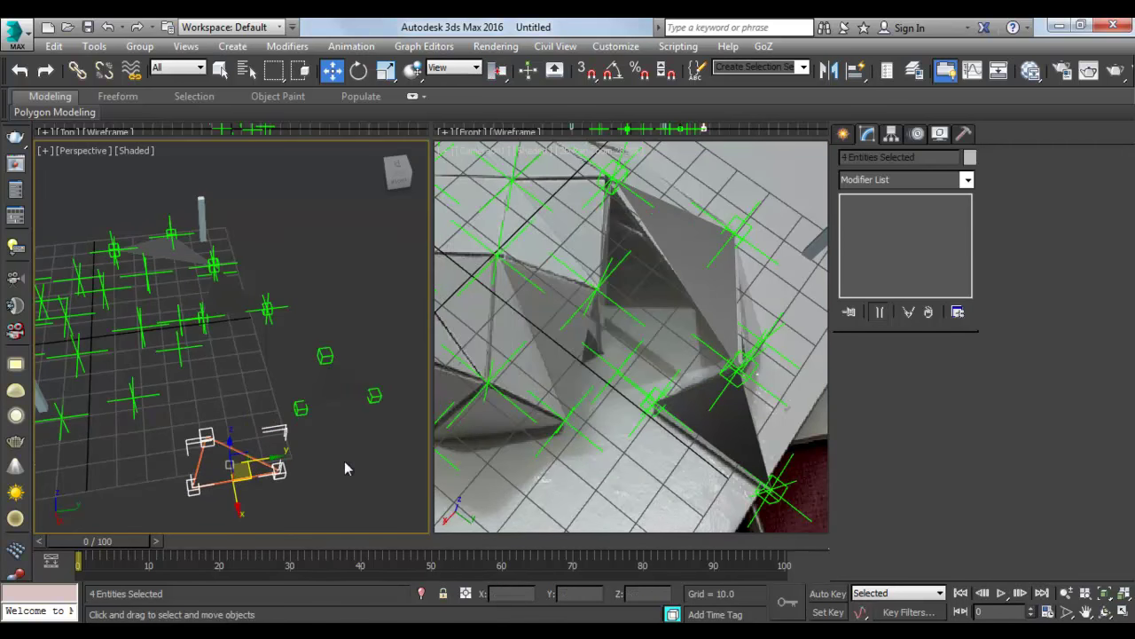
{"action": "left_click", "coordinate": [344, 460]}
{"action": "left_click", "coordinate": [279, 470]}
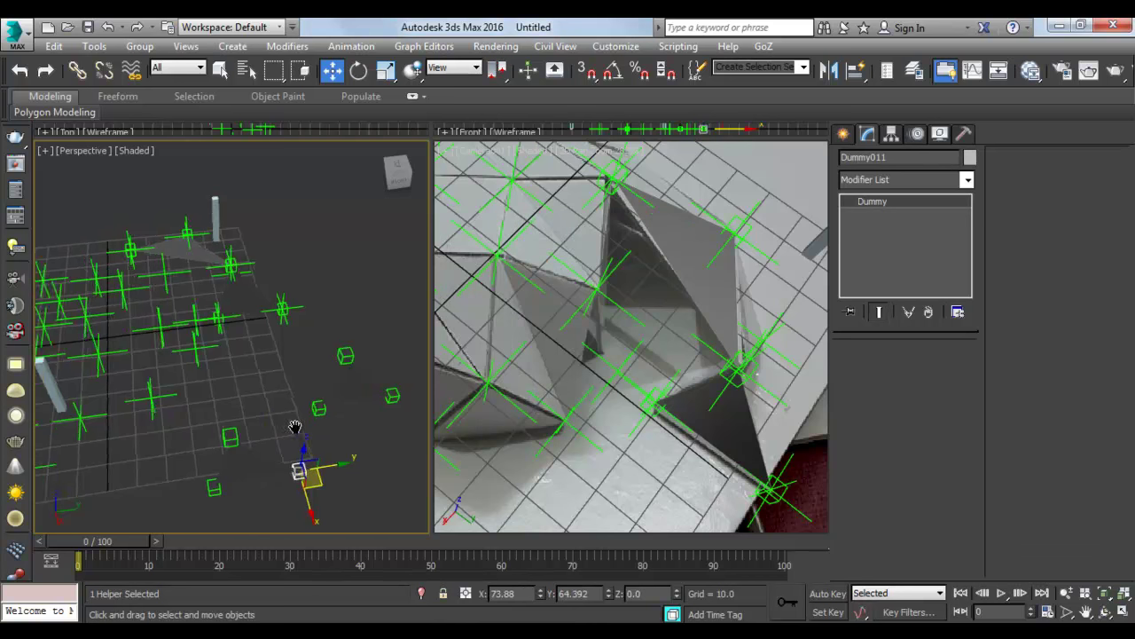
{"action": "middle_click_drag", "start_coordinate": [343, 427], "coordinate": [329, 428], "text": "alt"}
{"action": "key", "text": "alt+a"}
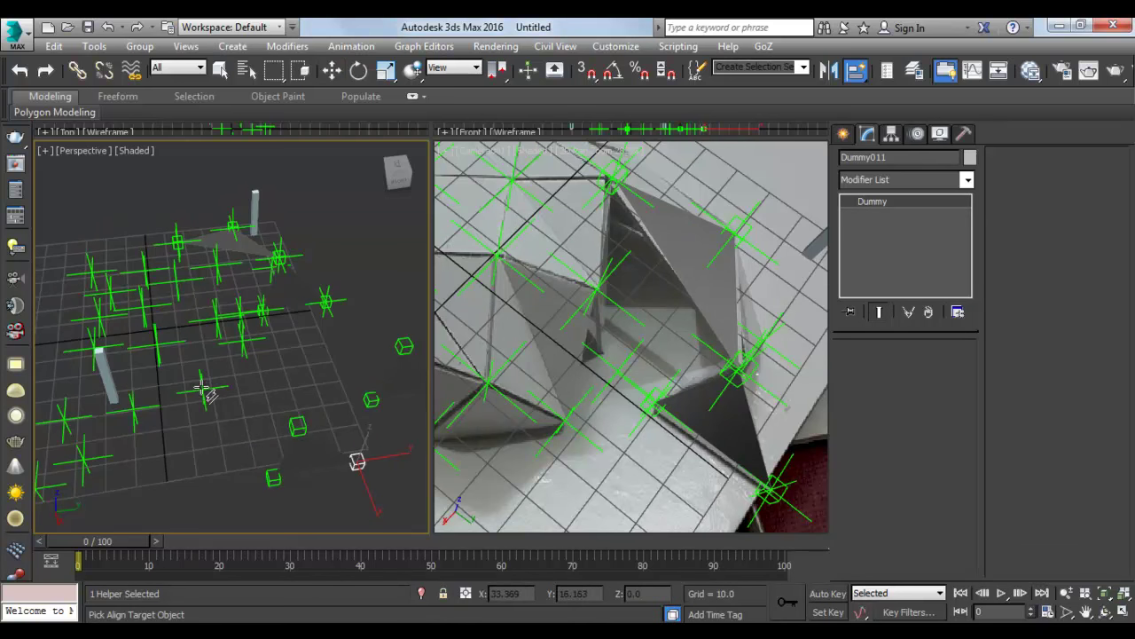
{"action": "right_click", "coordinate": [203, 390]}
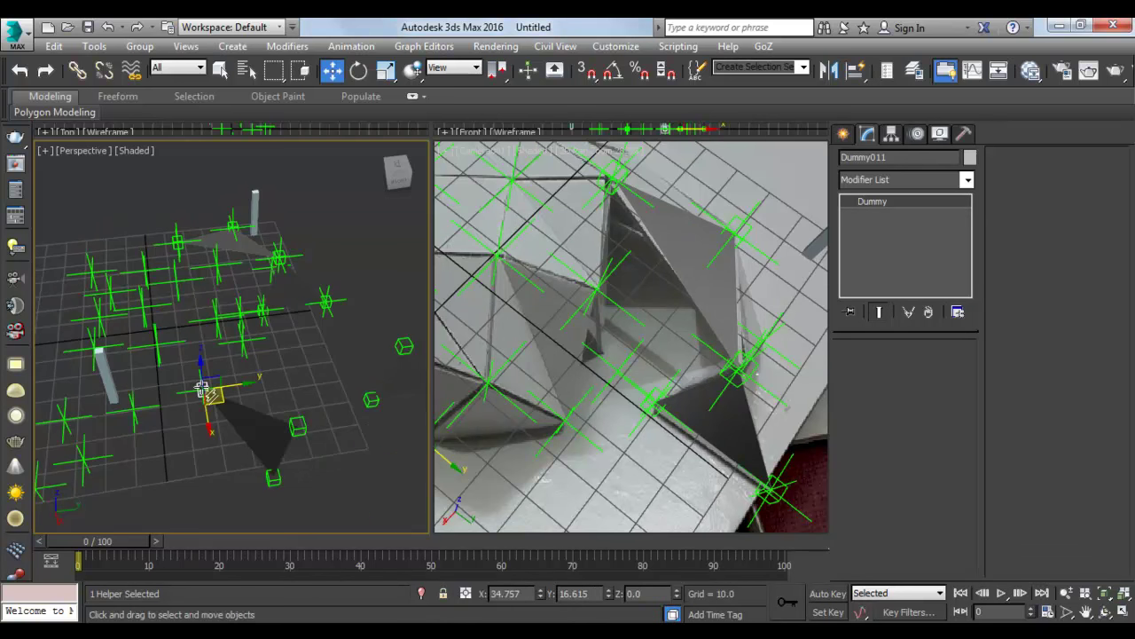
{"action": "left_click", "coordinate": [300, 435]}
{"action": "left_click", "coordinate": [298, 426]}
{"action": "right_click", "coordinate": [563, 401]}
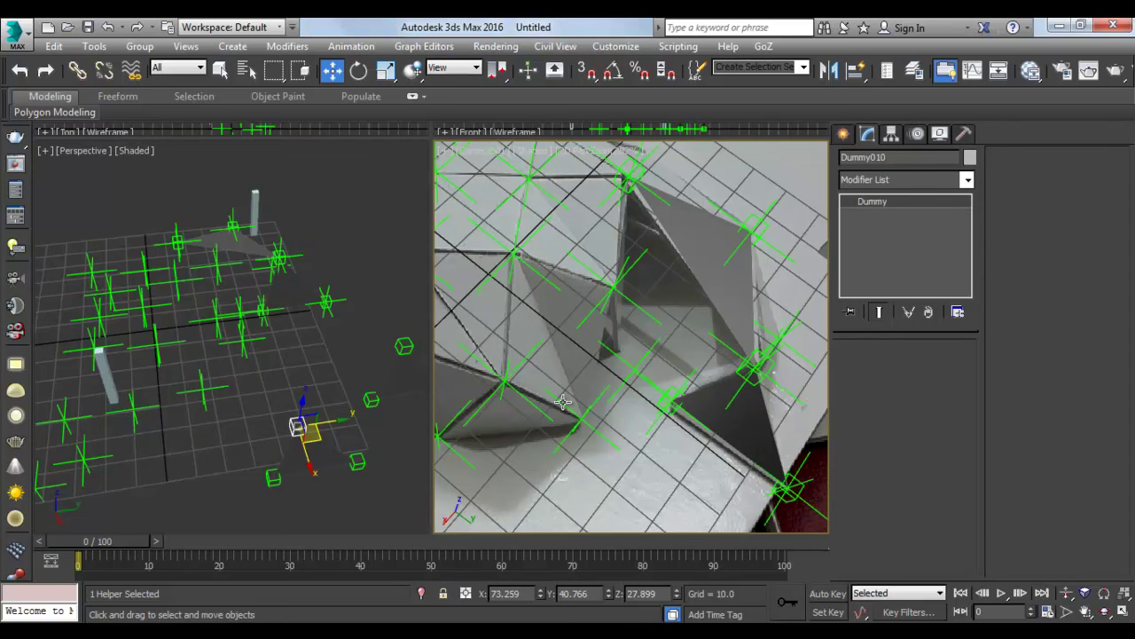
{"action": "left_click_drag", "start_coordinate": [563, 401], "coordinate": [507, 388]}
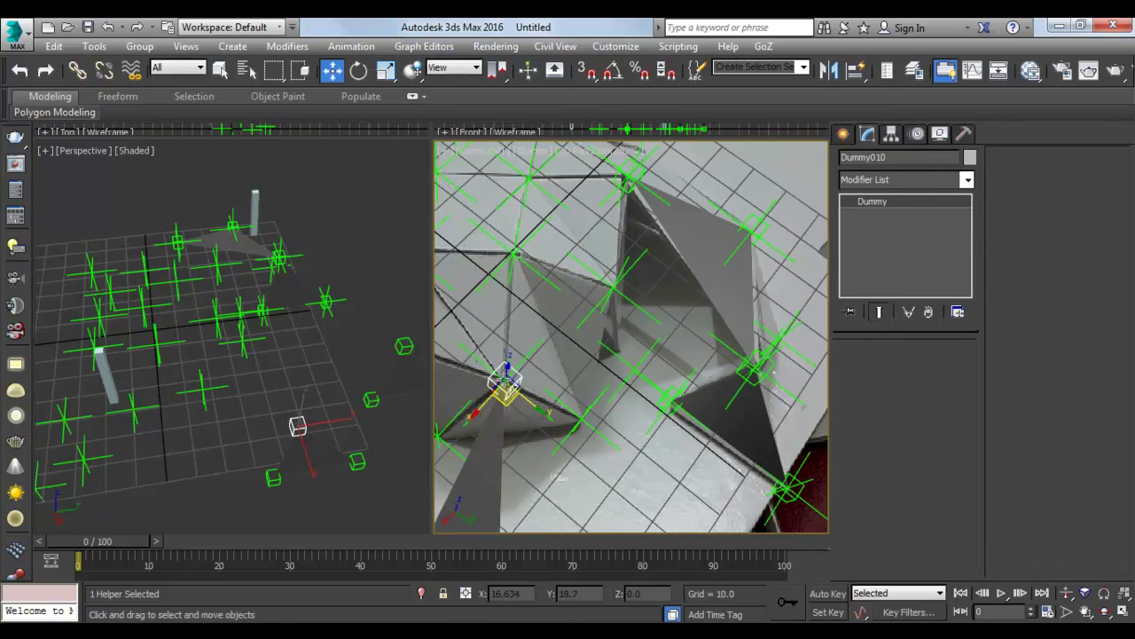
Align Dummy011 and Dummy012 onto the remaining two dome points.
{"action": "left_click", "coordinate": [356, 460]}
{"action": "key", "text": "alt+a"}
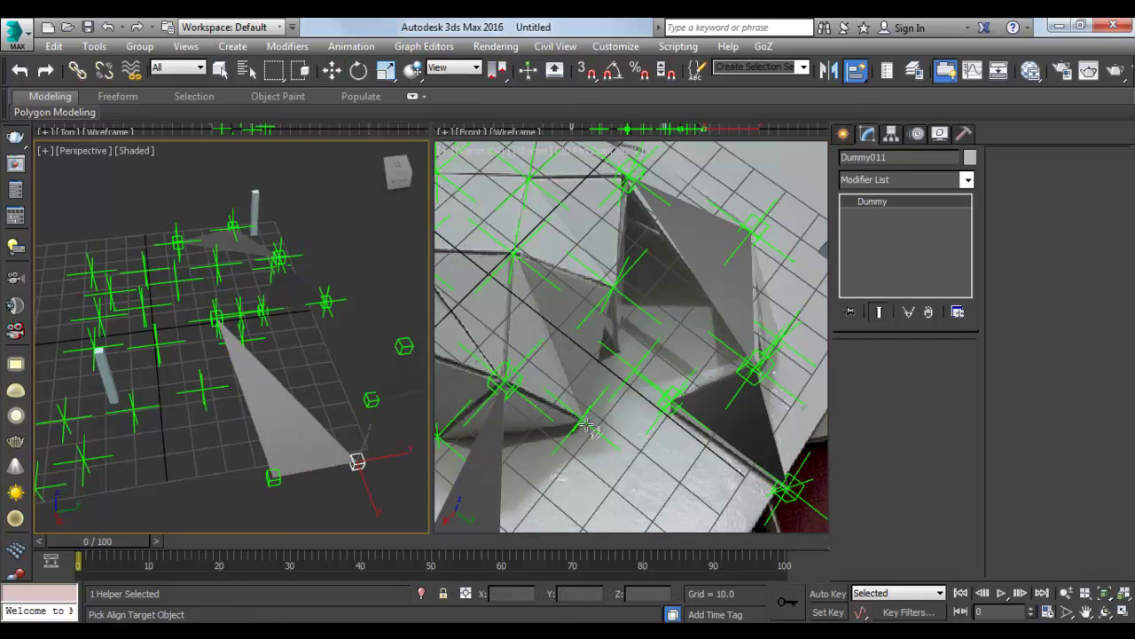
{"action": "left_click", "coordinate": [578, 420]}
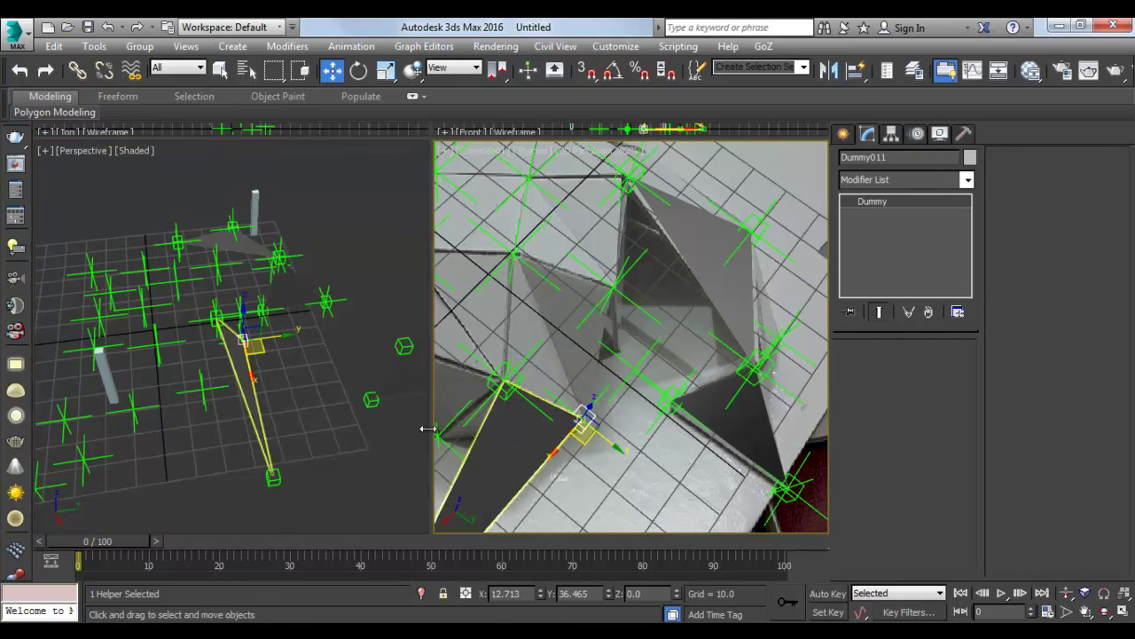
{"action": "left_click", "coordinate": [279, 480]}
{"action": "key", "text": "alt+a"}
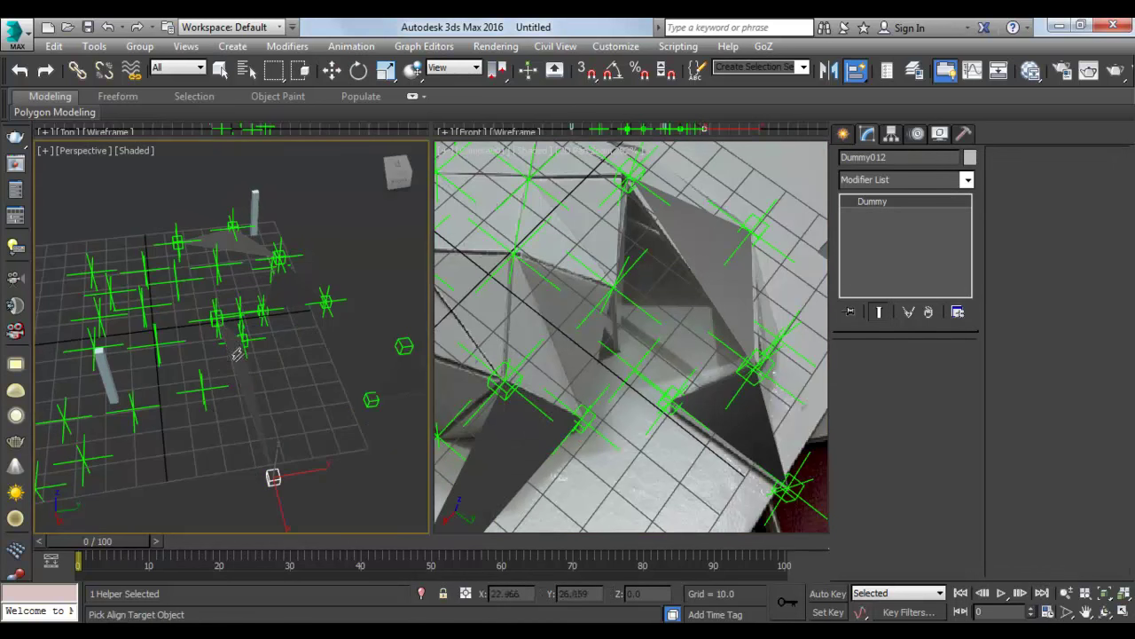
{"action": "left_click", "coordinate": [440, 440]}
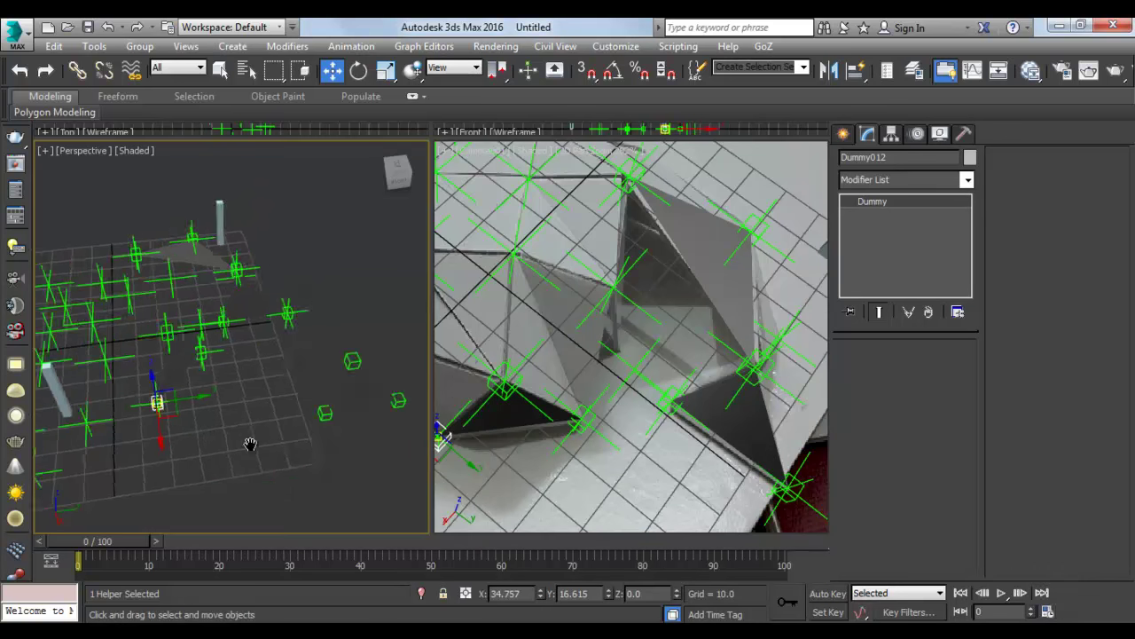
Box-select the four helpers and Shift-drag to clone the rig again.
{"action": "scroll", "coordinate": [268, 414], "scroll_direction": "down", "scroll_amount": 3}
{"action": "left_click_drag", "start_coordinate": [237, 379], "coordinate": [237, 374]}
{"action": "middle_click_drag", "start_coordinate": [266, 408], "coordinate": [214, 440], "text": "alt"}
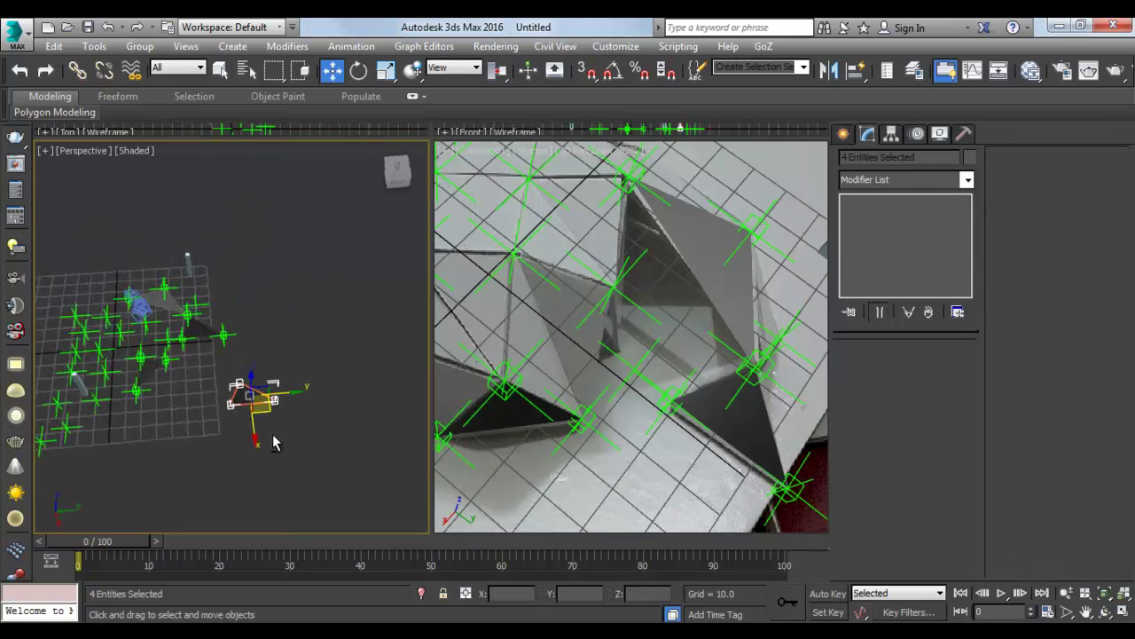
{"action": "left_click_drag", "start_coordinate": [215, 441], "coordinate": [168, 464], "text": "shift"}
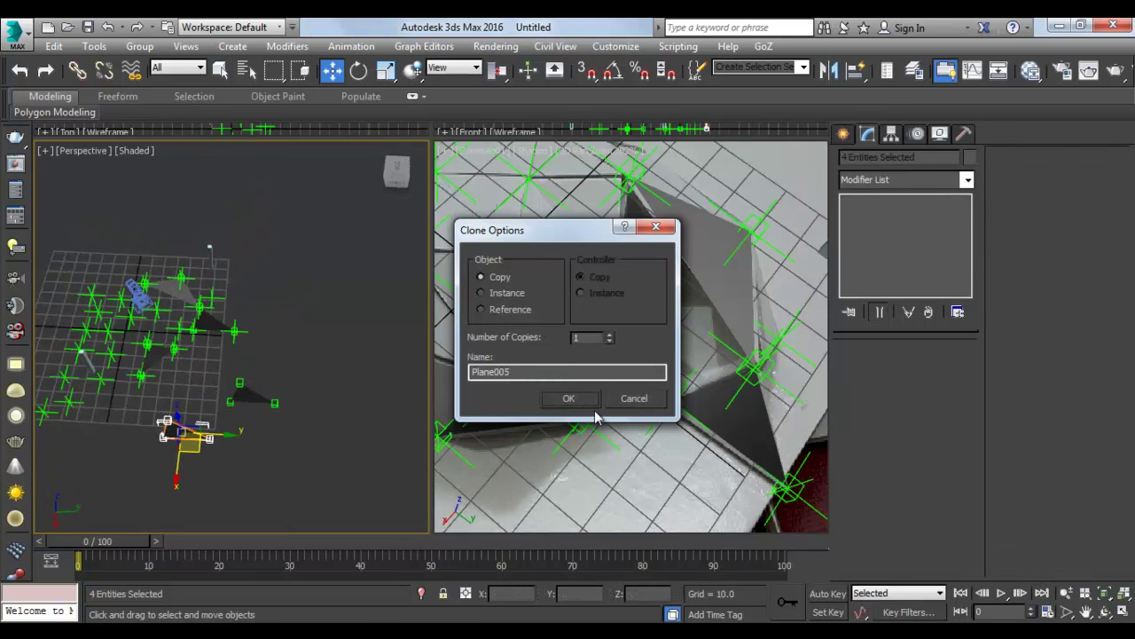
Confirm the clone and align Dummy013 onto a dome point.
{"action": "left_click", "coordinate": [570, 398]}
{"action": "mouse_move", "coordinate": [187, 432]}
{"action": "middle_mouse_down"}
{"action": "mouse_move", "coordinate": [196, 432]}
{"action": "mouse_move", "coordinate": [182, 456]}
{"action": "mouse_move", "coordinate": [177, 408]}
{"action": "mouse_move", "coordinate": [210, 470]}
{"action": "mouse_move", "coordinate": [211, 417]}
{"action": "mouse_move", "coordinate": [221, 426]}
{"action": "middle_mouse_up"}
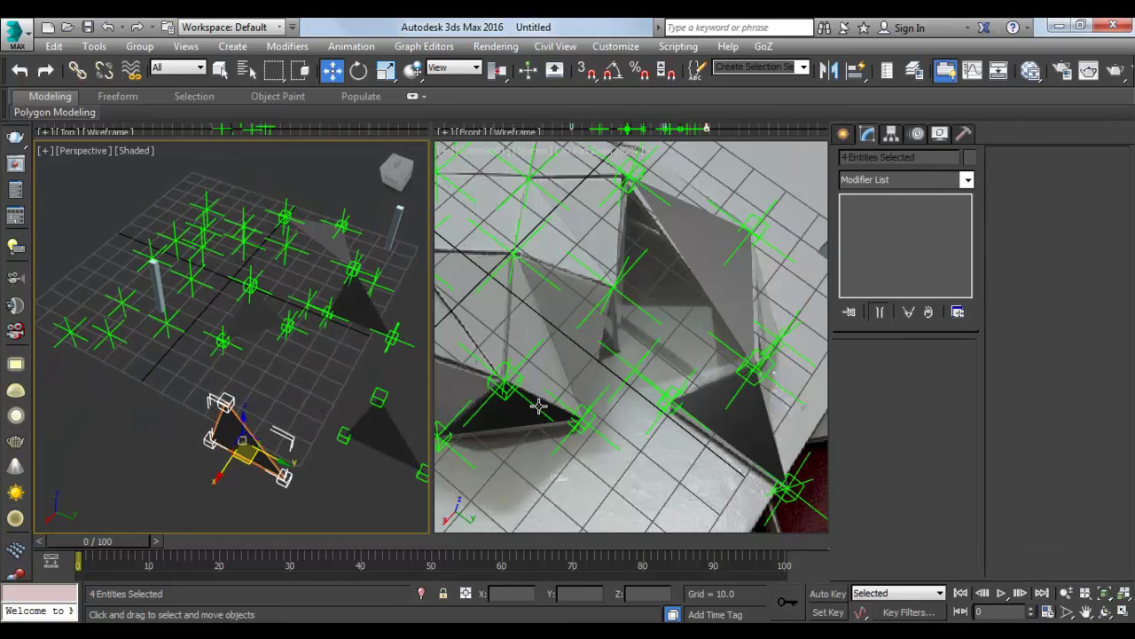
{"action": "middle_click_drag", "start_coordinate": [612, 381], "coordinate": [642, 406]}
{"action": "left_click", "coordinate": [299, 512]}
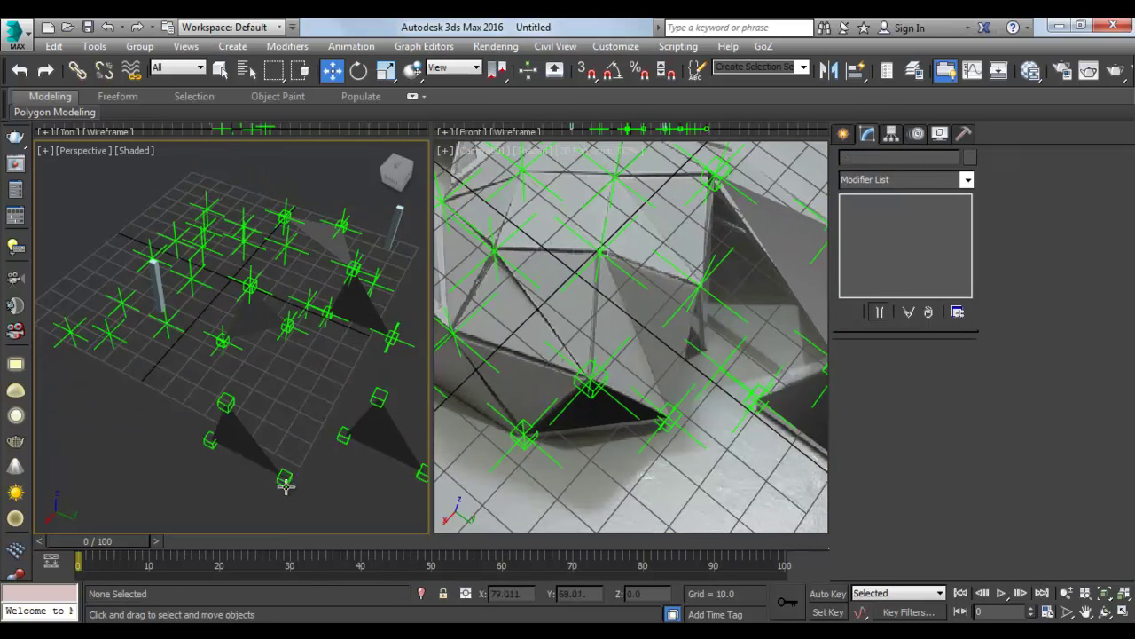
{"action": "left_click", "coordinate": [285, 479]}
{"action": "key", "text": "alt+a"}
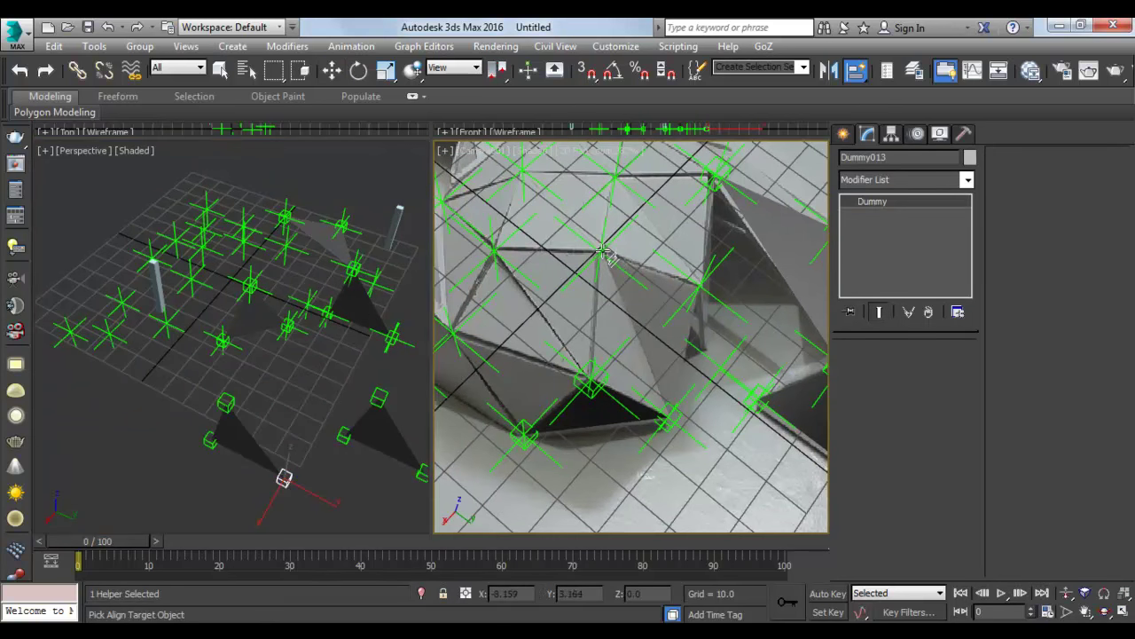
{"action": "left_click", "coordinate": [603, 255]}
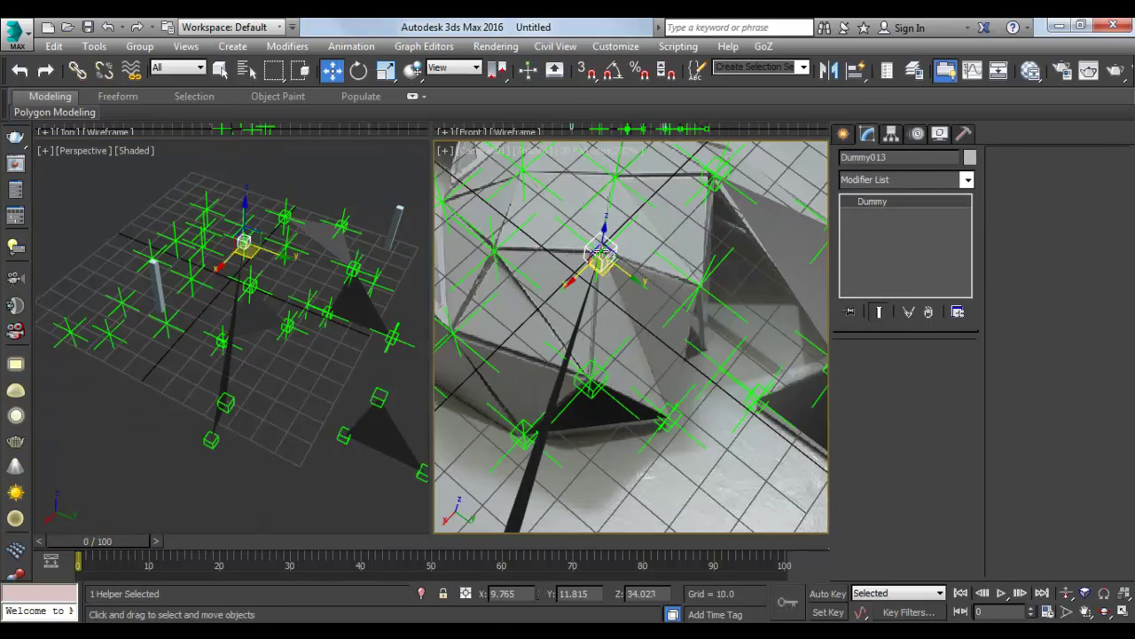
Align Dummy015 and Dummy014 onto the other two dome points.
{"action": "left_click", "coordinate": [228, 405]}
{"action": "key", "text": "alt+a"}
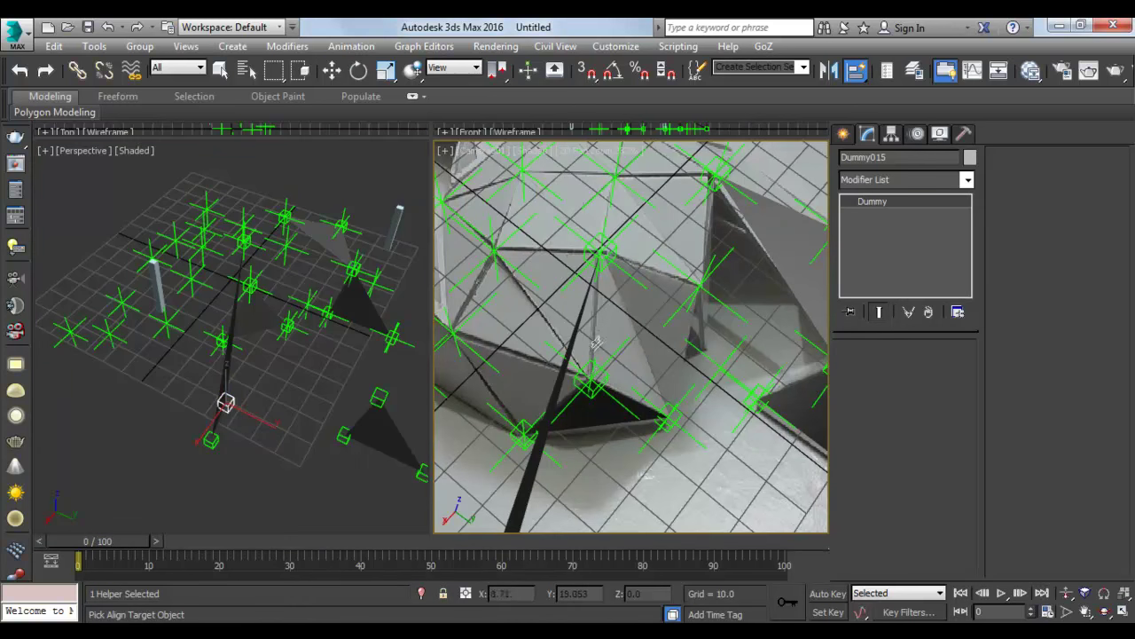
{"action": "left_click", "coordinate": [592, 381]}
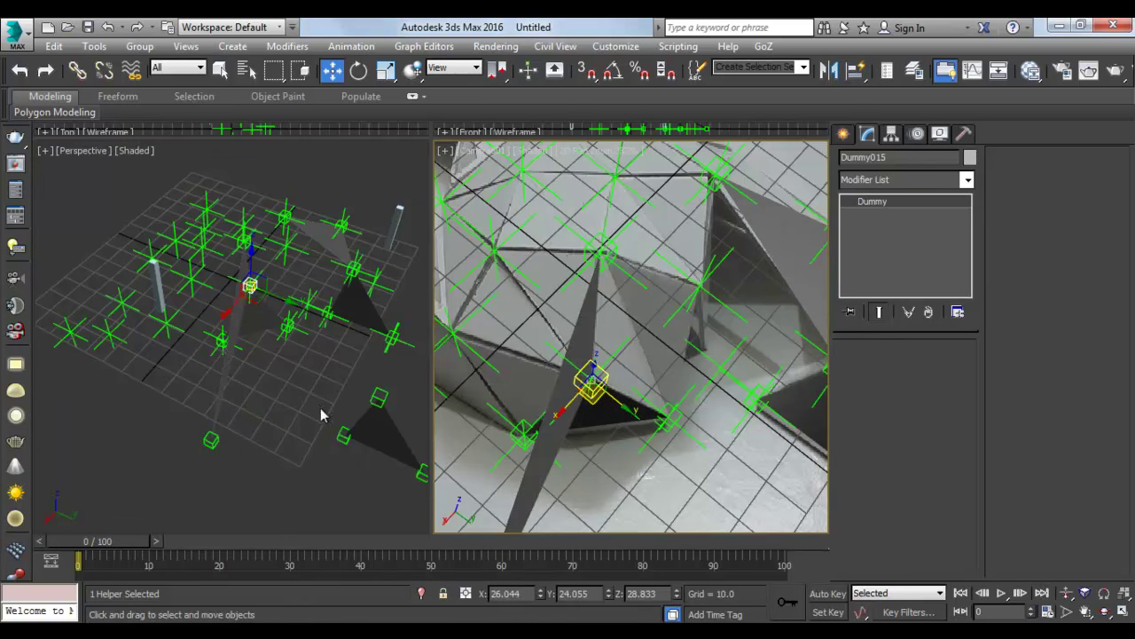
{"action": "left_click", "coordinate": [210, 439]}
{"action": "key", "text": "alt+a"}
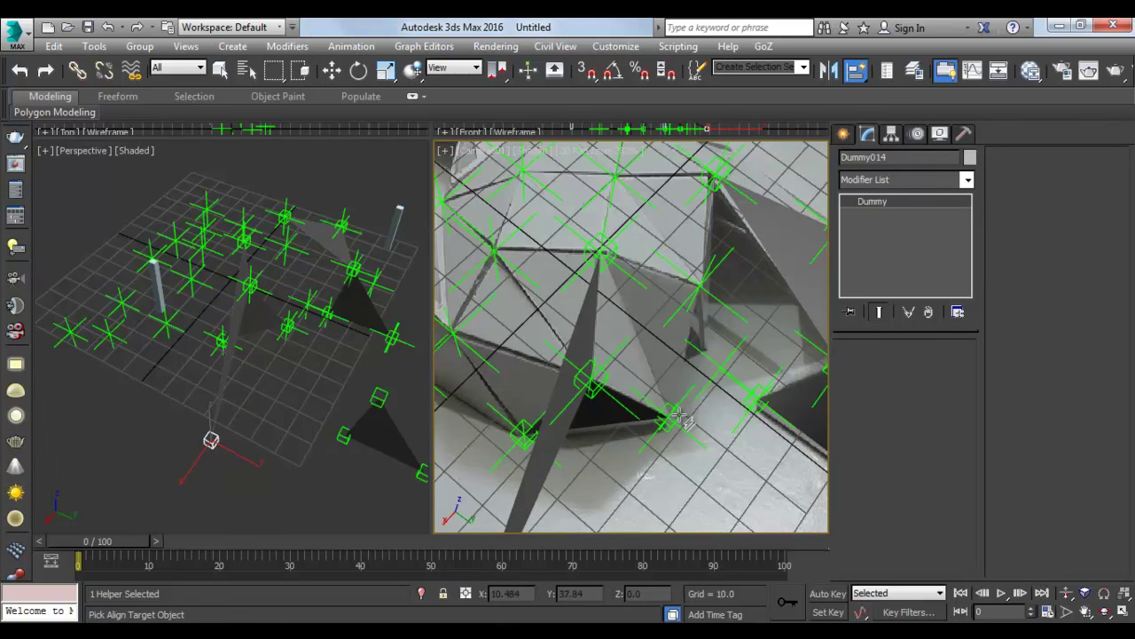
{"action": "left_click", "coordinate": [678, 417]}
Box-select the rig's four helpers and Shift-drag to copy it once more.
{"action": "mouse_move", "coordinate": [375, 435]}
{"action": "middle_mouse_down", "text": "alt"}
{"action": "mouse_move", "coordinate": [330, 440]}
{"action": "mouse_move", "coordinate": [405, 494]}
{"action": "middle_mouse_up", "text": "alt"}
{"action": "left_click_drag", "start_coordinate": [282, 386], "coordinate": [281, 384]}
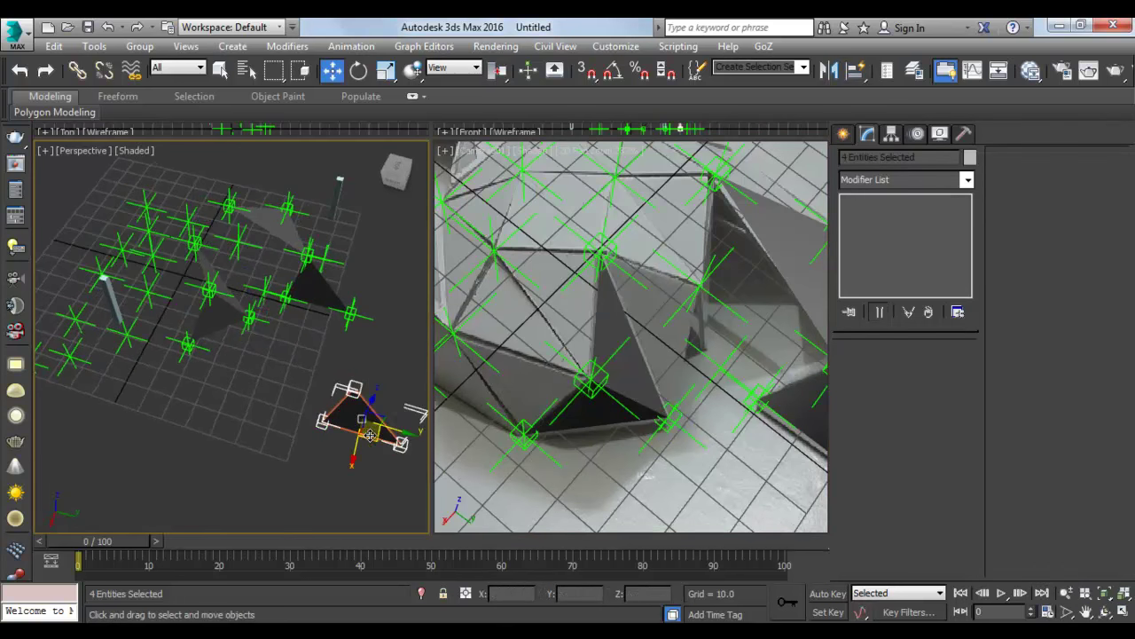
{"action": "mouse_move", "coordinate": [370, 435]}
{"action": "left_mouse_down", "text": "shift"}
{"action": "mouse_move", "coordinate": [256, 452]}
{"action": "mouse_move", "coordinate": [298, 458]}
{"action": "left_mouse_up", "text": "shift"}
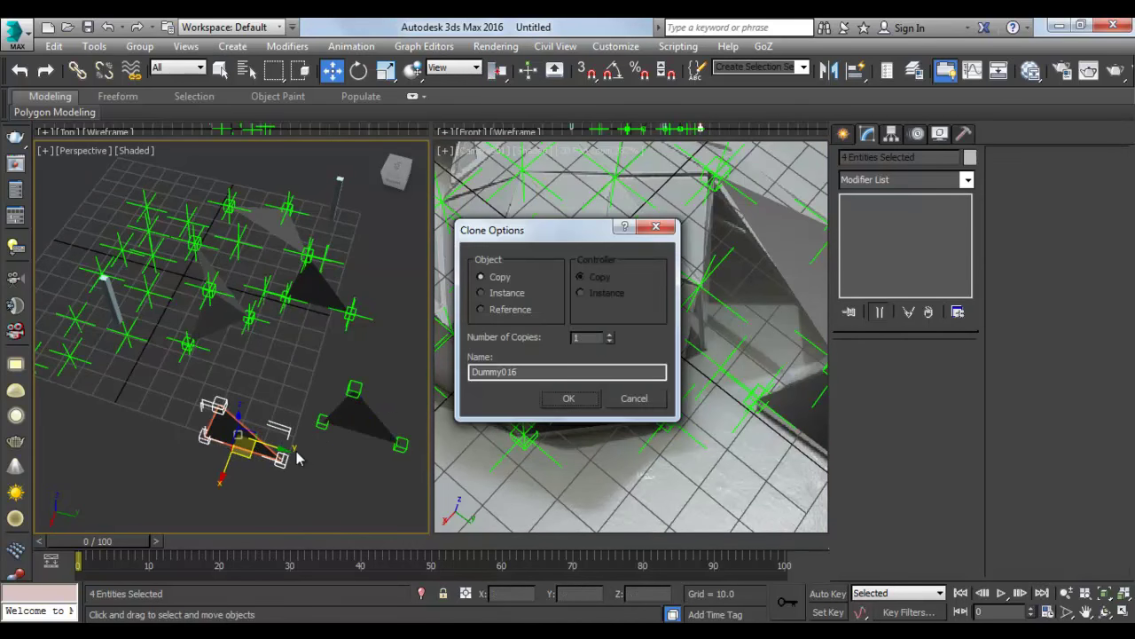
Confirm the clone and align the first loose corner helper onto a dome helper.
{"action": "left_click", "coordinate": [578, 399]}
{"action": "left_click", "coordinate": [261, 494]}
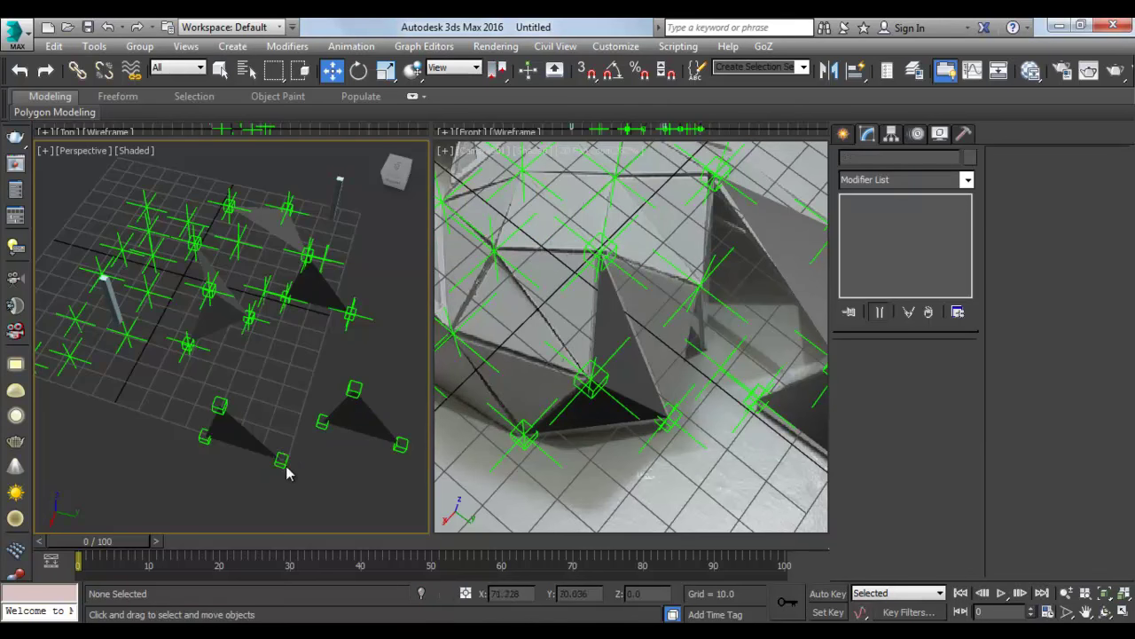
{"action": "left_click", "coordinate": [282, 463]}
{"action": "mouse_move", "coordinate": [279, 458]}
{"action": "middle_mouse_down"}
{"action": "mouse_move", "coordinate": [287, 473]}
{"action": "mouse_move", "coordinate": [317, 477]}
{"action": "middle_mouse_up"}
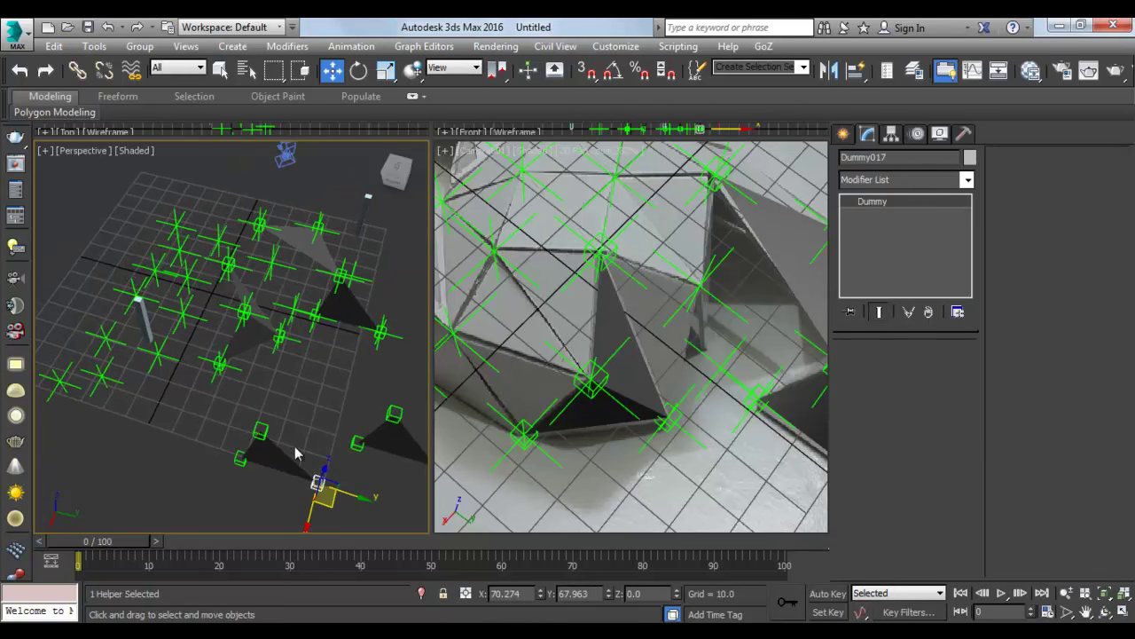
{"action": "key", "text": "alt+a"}
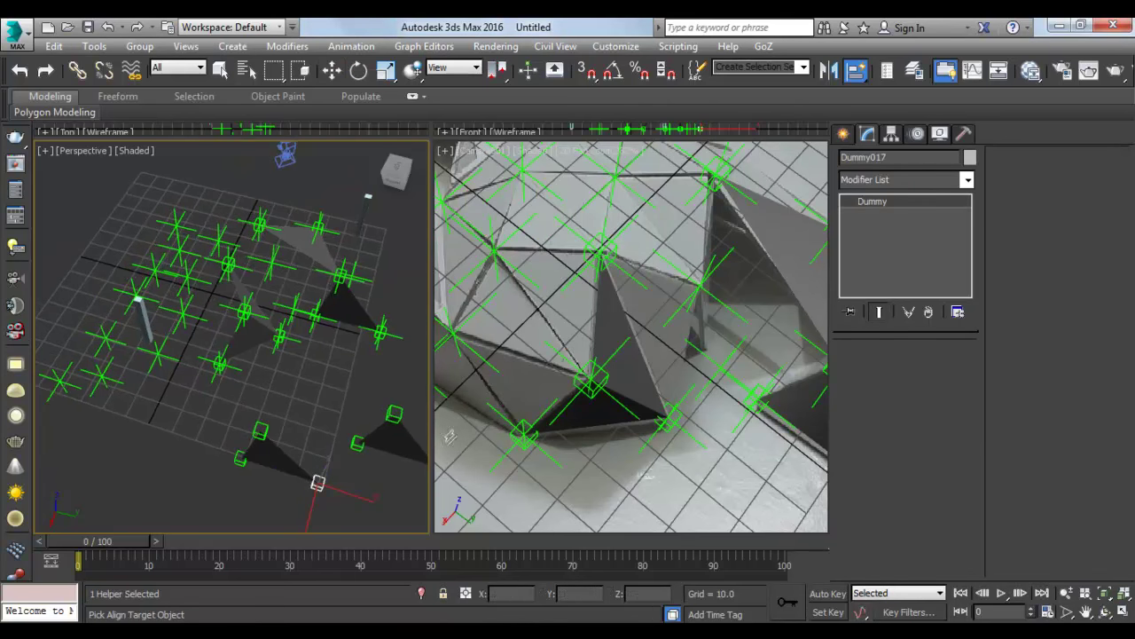
{"action": "key", "text": "w"}
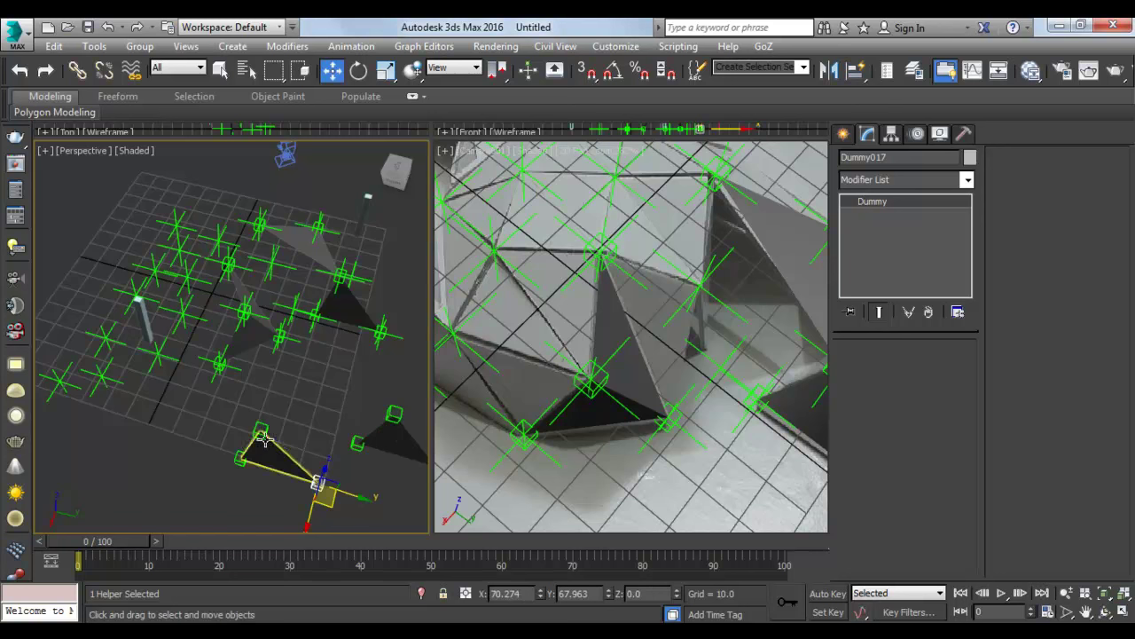
{"action": "right_click", "coordinate": [472, 479]}
{"action": "key", "text": "alt+a"}
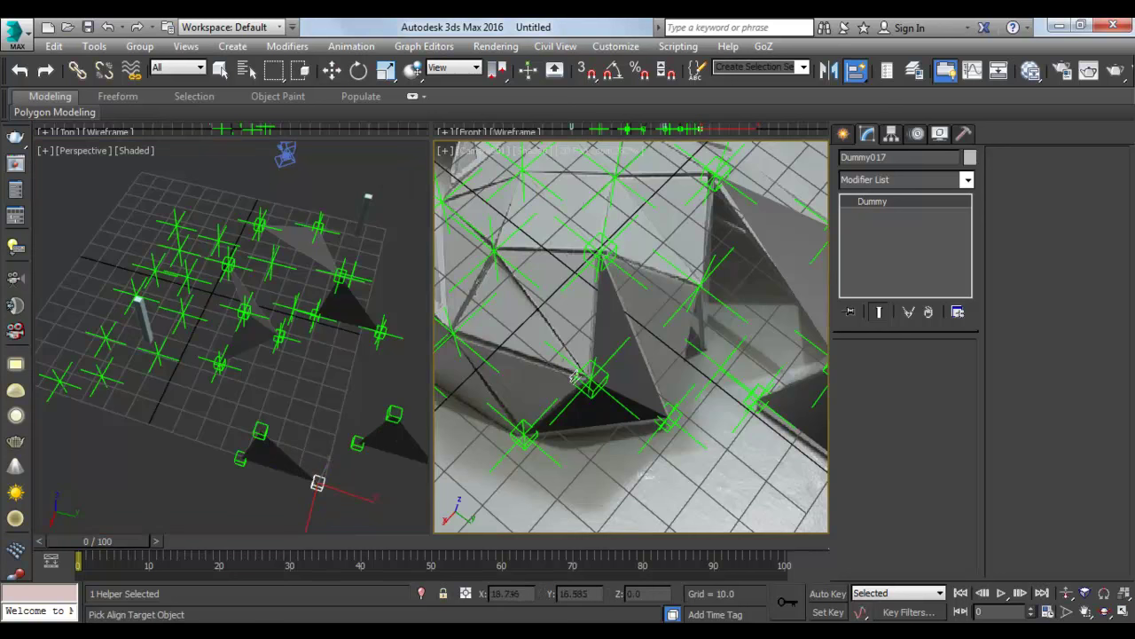
{"action": "left_click", "coordinate": [593, 382]}
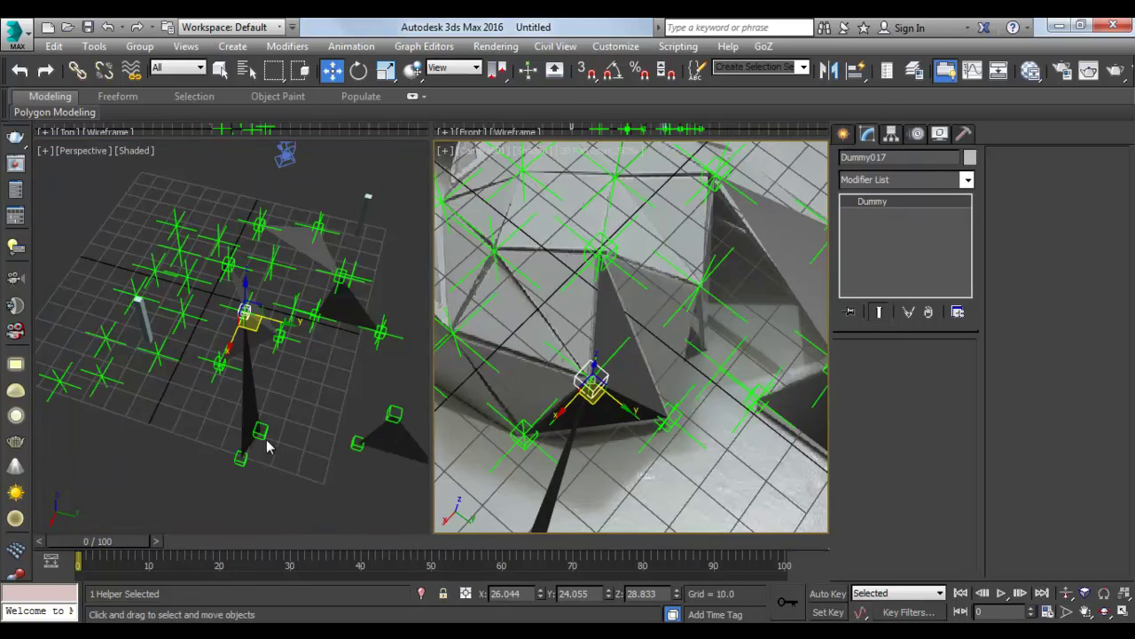
{"action": "key", "text": "ctrl+z"}
Align the second and third corner helpers onto their dome helpers.
{"action": "left_click", "coordinate": [142, 315]}
{"action": "key", "text": "alt+a"}
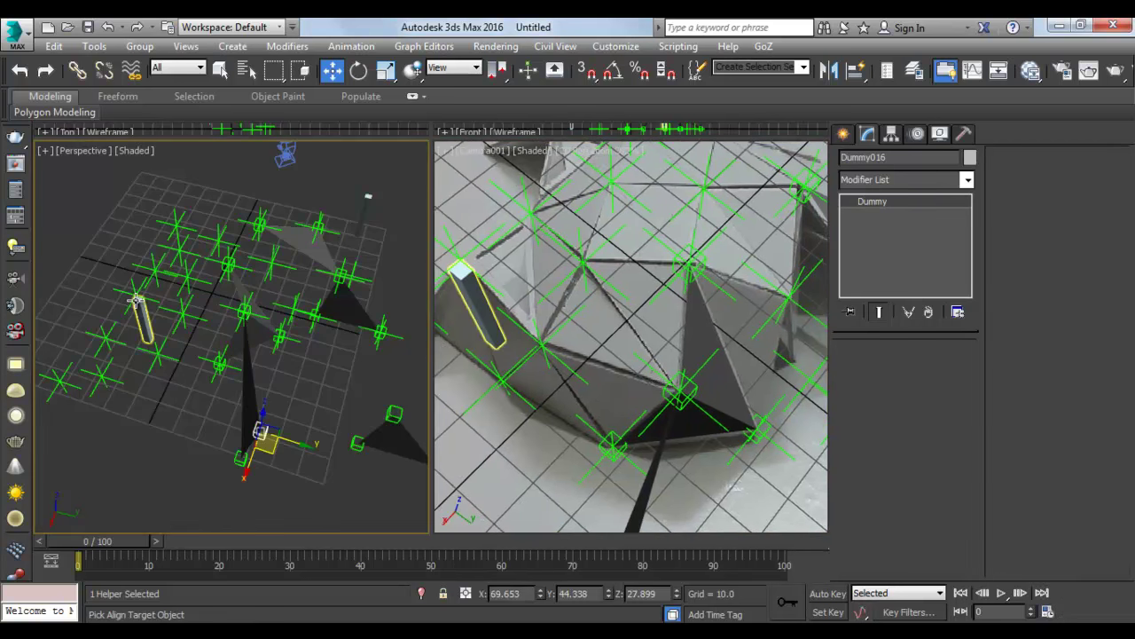
{"action": "left_click", "coordinate": [183, 313]}
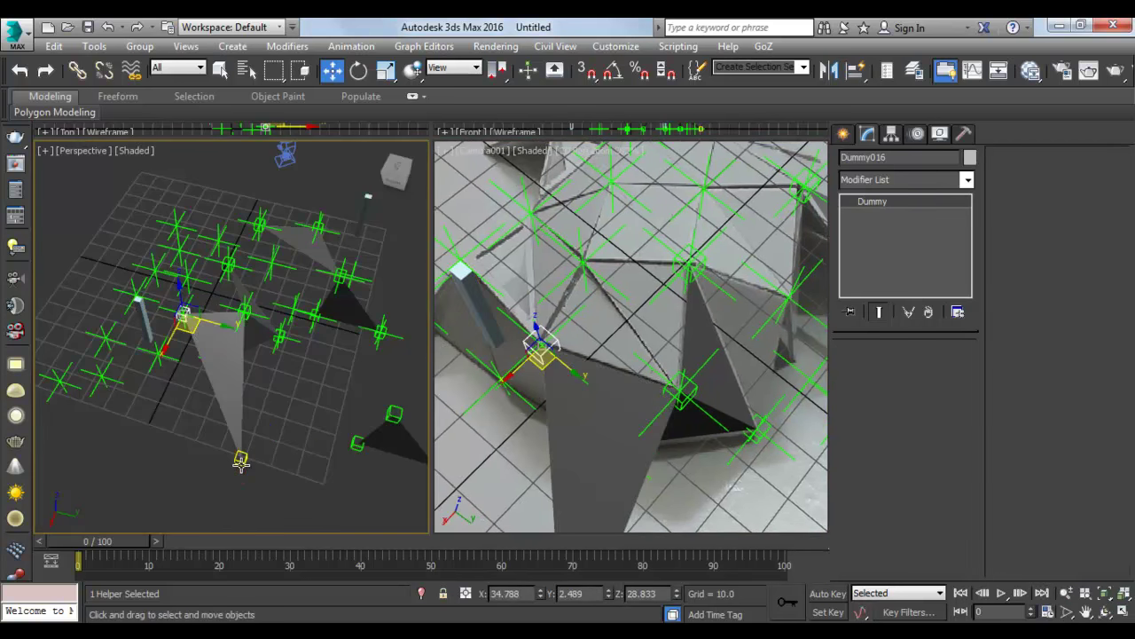
{"action": "left_click", "coordinate": [233, 391]}
{"action": "key", "text": "alt+a"}
{"action": "middle_click_drag", "start_coordinate": [181, 364], "coordinate": [166, 403], "text": "alt"}
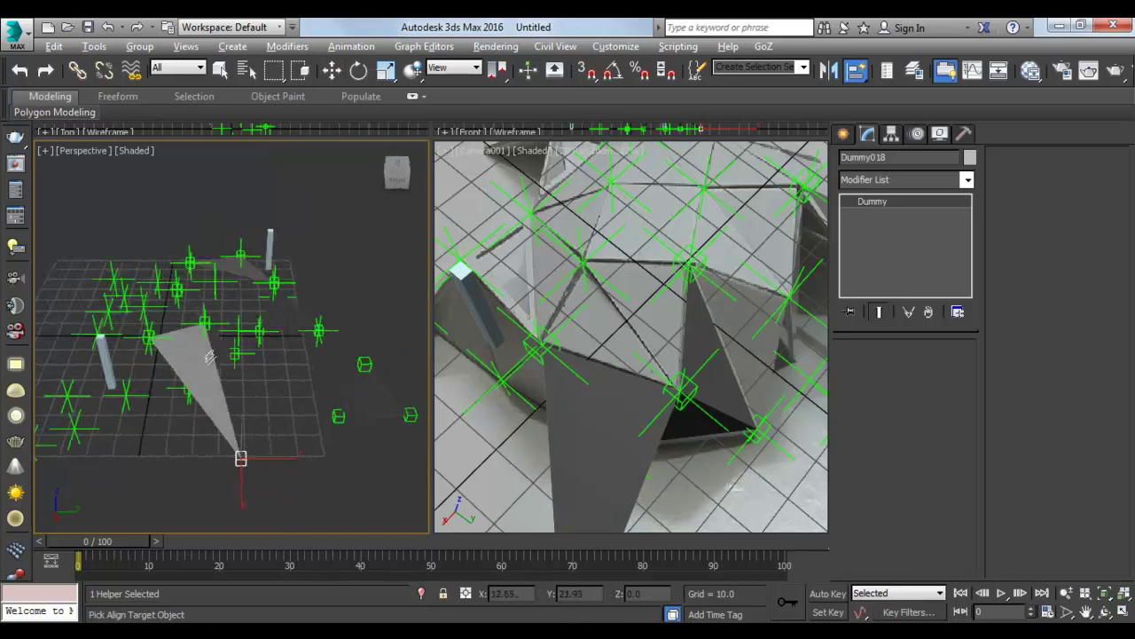
{"action": "left_click", "coordinate": [184, 402]}
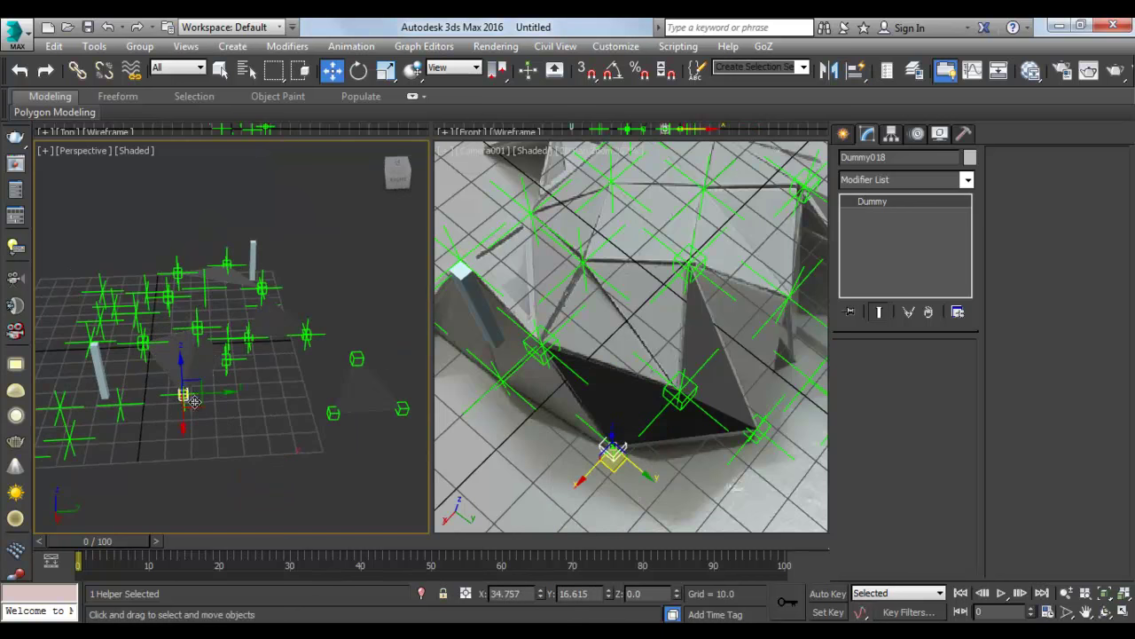
Select the triangle with its three helpers and Shift-drag to copy them left.
{"action": "mouse_move", "coordinate": [184, 402]}
{"action": "middle_mouse_down", "text": "alt"}
{"action": "mouse_move", "coordinate": [254, 240]}
{"action": "mouse_move", "coordinate": [236, 405]}
{"action": "mouse_move", "coordinate": [269, 471]}
{"action": "middle_mouse_up", "text": "alt"}
{"action": "left_click_drag", "start_coordinate": [250, 383], "coordinate": [251, 382]}
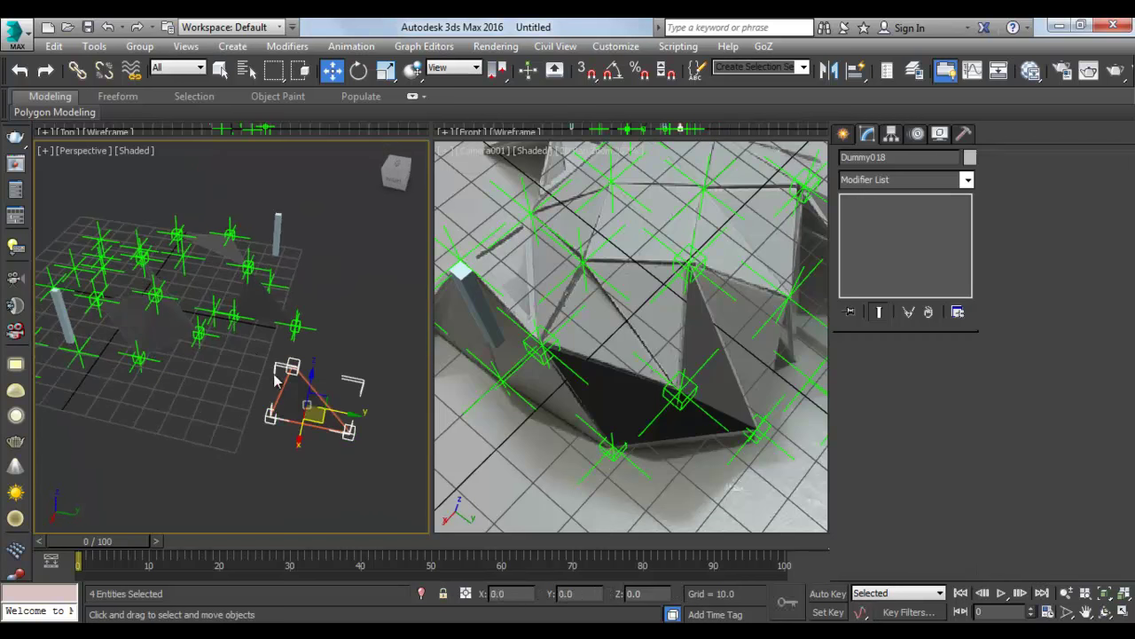
{"action": "middle_click_drag", "start_coordinate": [251, 381], "coordinate": [266, 417], "text": "alt"}
{"action": "left_click_drag", "start_coordinate": [315, 424], "coordinate": [205, 442], "text": "shift"}
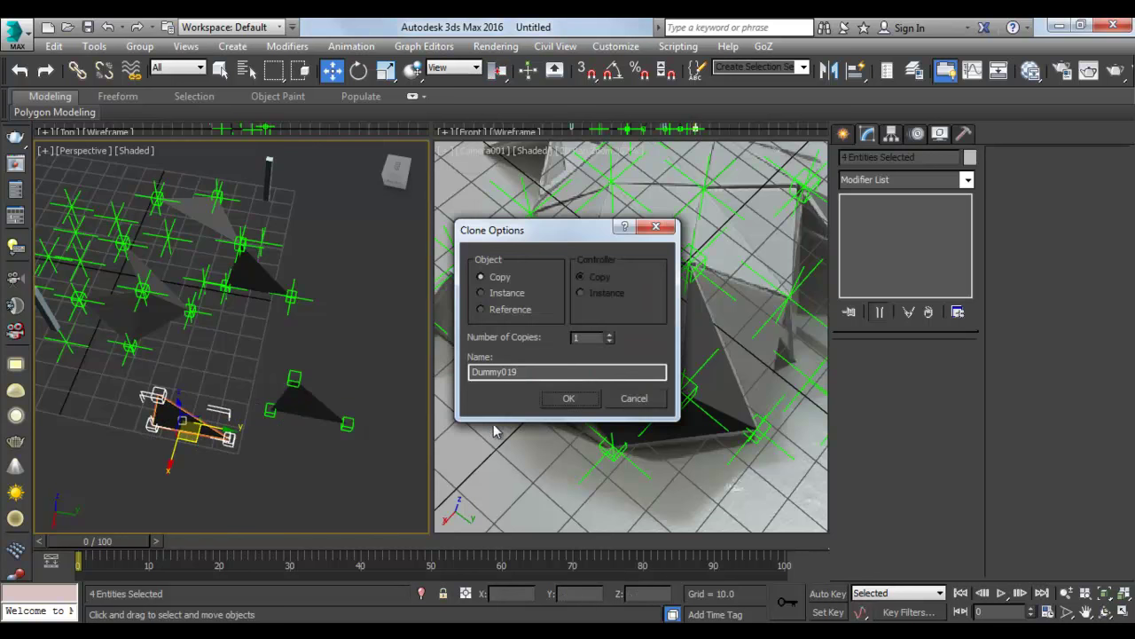
Confirm the clone and select one of the new loose corner helpers.
{"action": "left_click", "coordinate": [578, 404]}
{"action": "left_click", "coordinate": [248, 459]}
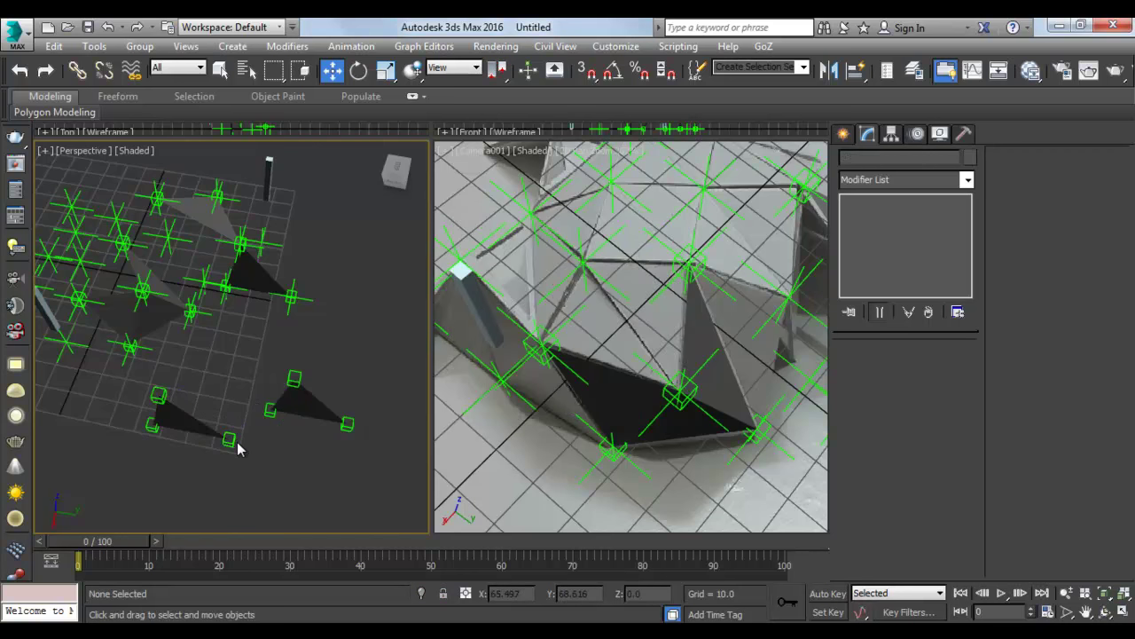
{"action": "left_click", "coordinate": [231, 441]}
{"action": "middle_click_drag", "start_coordinate": [230, 441], "coordinate": [263, 387], "text": "alt"}
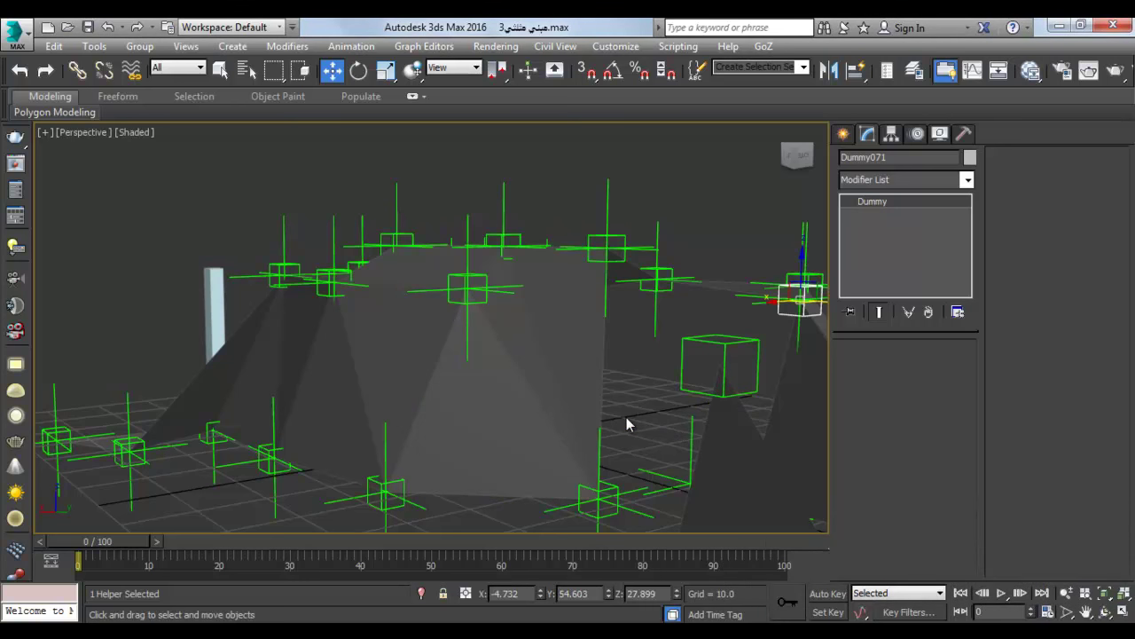
{"action": "scroll", "coordinate": [627, 435], "scroll_direction": "up", "scroll_amount": 2}
{"action": "scroll", "coordinate": [593, 435], "scroll_direction": "up", "scroll_amount": 2}
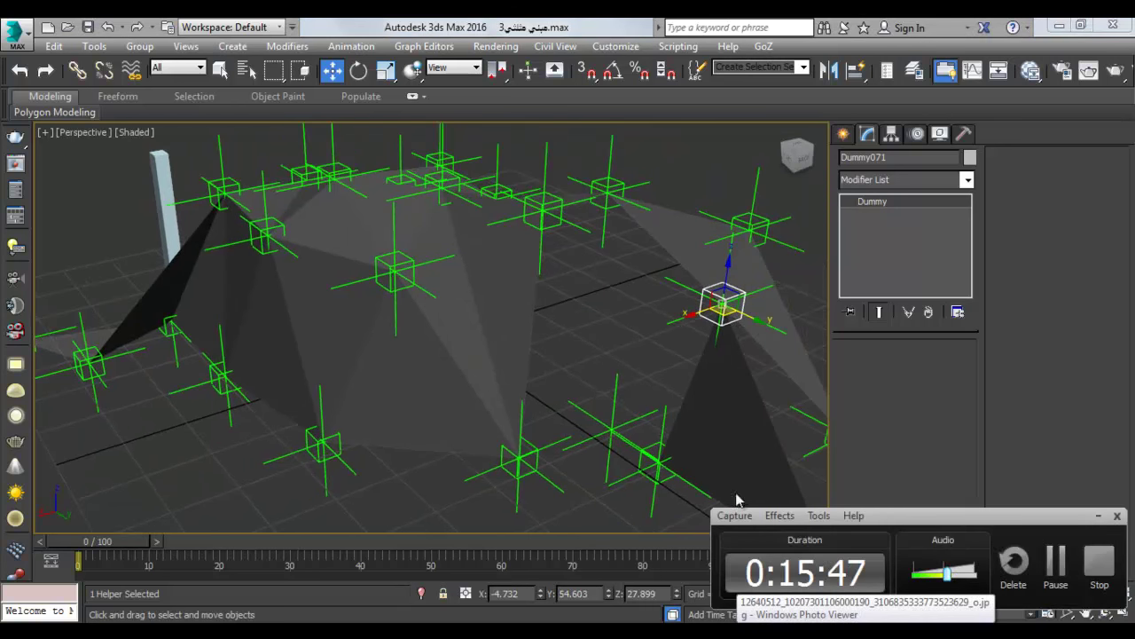
{"action": "middle_click_drag", "start_coordinate": [481, 388], "coordinate": [484, 426]}
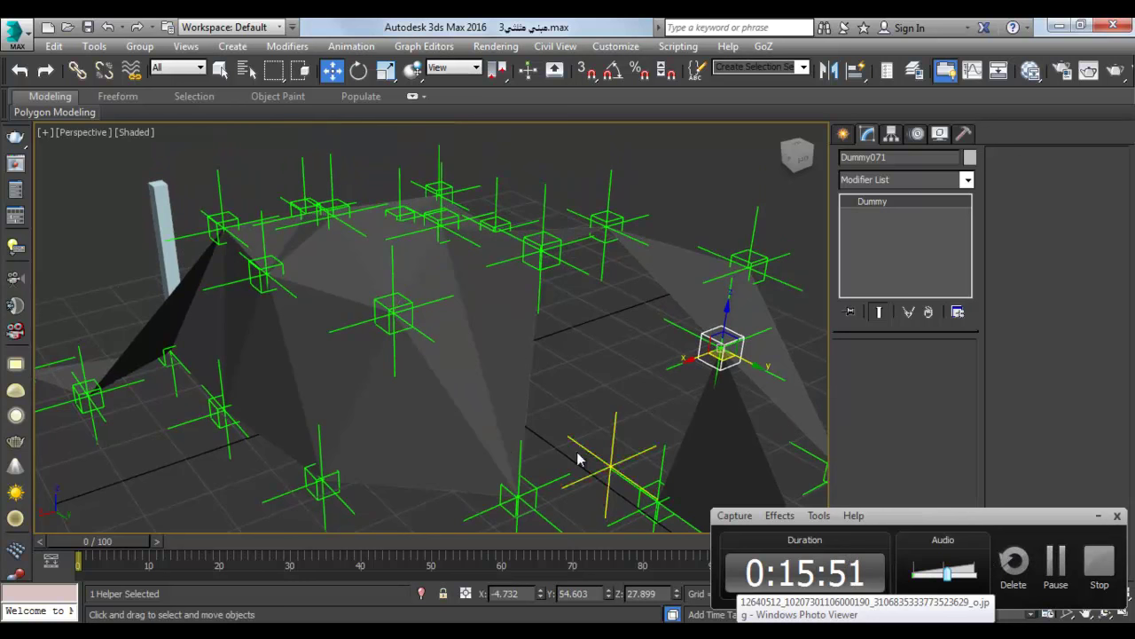
Select the skinned panel Plane004 in the finished dome to show its Skin parameters.
{"action": "left_click", "coordinate": [1101, 518]}
{"action": "mouse_move", "coordinate": [576, 421]}
{"action": "middle_mouse_down", "text": "alt"}
{"action": "mouse_move", "coordinate": [601, 383]}
{"action": "mouse_move", "coordinate": [464, 355]}
{"action": "mouse_move", "coordinate": [444, 297]}
{"action": "middle_mouse_up", "text": "alt"}
{"action": "left_click", "coordinate": [444, 297]}
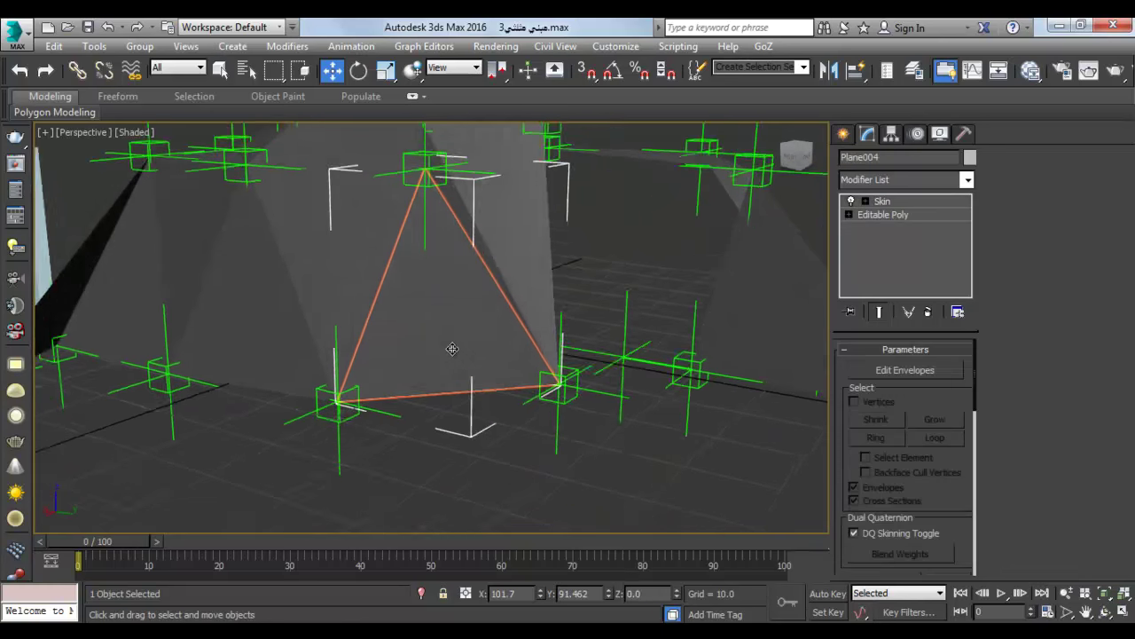
{"action": "mouse_move", "coordinate": [451, 350]}
{"action": "middle_mouse_down", "text": "alt"}
{"action": "mouse_move", "coordinate": [363, 322]}
{"action": "mouse_move", "coordinate": [411, 319]}
{"action": "mouse_move", "coordinate": [329, 266]}
{"action": "mouse_move", "coordinate": [387, 287]}
{"action": "mouse_move", "coordinate": [354, 300]}
{"action": "mouse_move", "coordinate": [320, 355]}
{"action": "mouse_move", "coordinate": [325, 299]}
{"action": "mouse_move", "coordinate": [435, 257]}
{"action": "middle_mouse_up", "text": "alt"}
Region-select the spare triangle's dummy helpers and move them off to the right.
{"action": "scroll", "coordinate": [435, 258], "scroll_direction": "down", "scroll_amount": 3}
{"action": "scroll", "coordinate": [477, 312], "scroll_direction": "down", "scroll_amount": 2}
{"action": "mouse_move", "coordinate": [477, 312]}
{"action": "middle_mouse_down", "text": "alt"}
{"action": "mouse_move", "coordinate": [506, 305]}
{"action": "mouse_move", "coordinate": [398, 299]}
{"action": "mouse_move", "coordinate": [497, 302]}
{"action": "mouse_move", "coordinate": [680, 435]}
{"action": "middle_mouse_up", "text": "alt"}
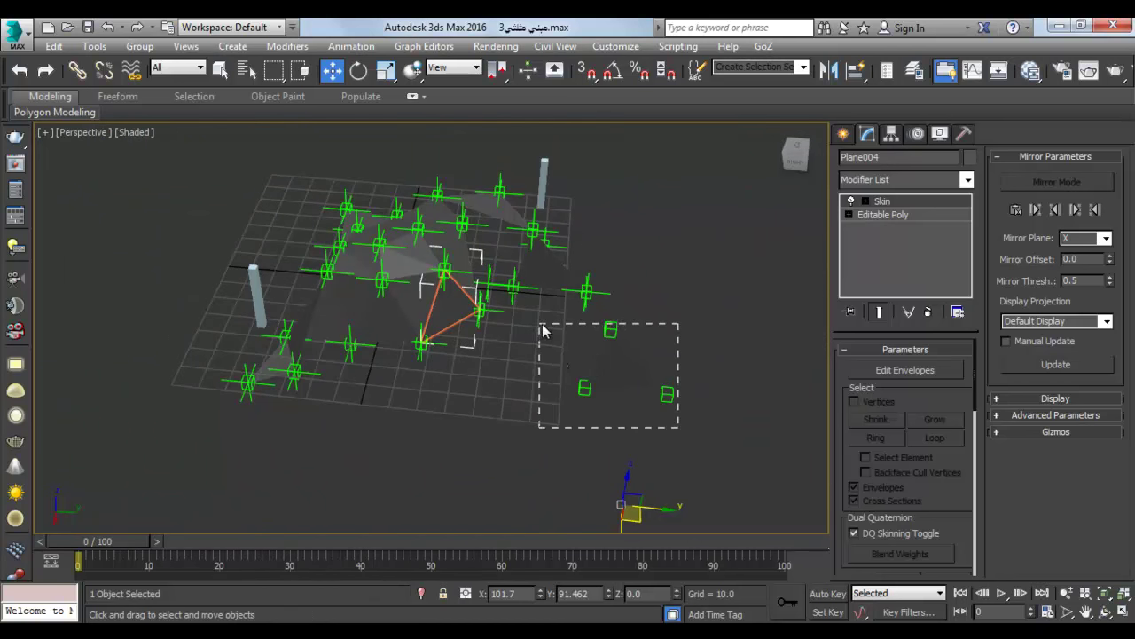
{"action": "left_click_drag", "start_coordinate": [679, 428], "coordinate": [544, 330]}
{"action": "left_click_drag", "start_coordinate": [670, 375], "coordinate": [820, 390]}
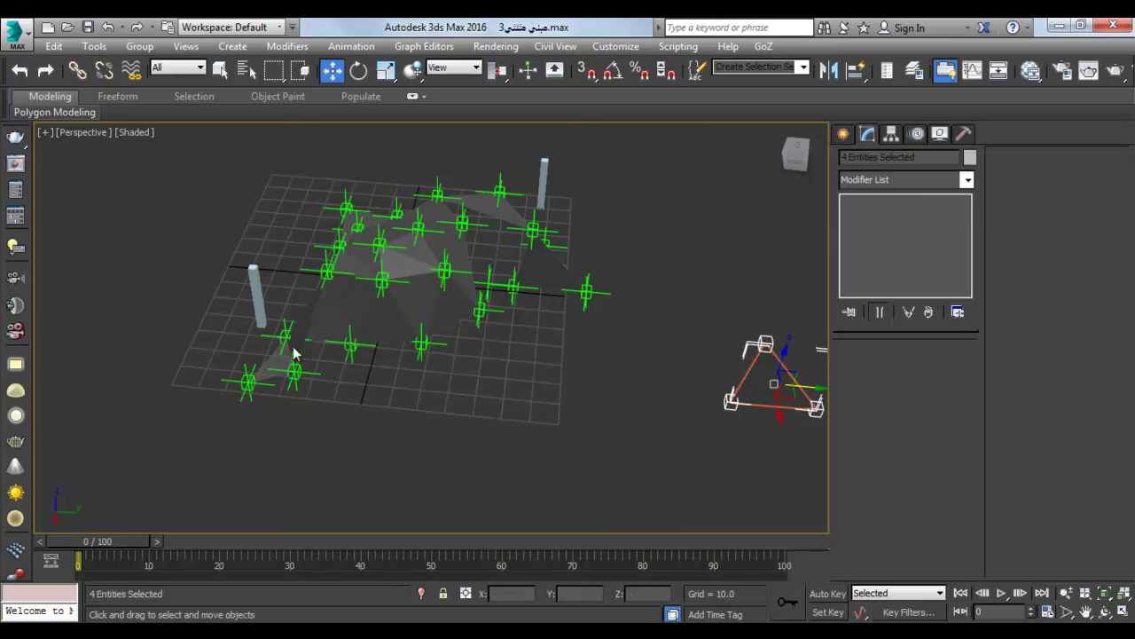
Move pillar Box001 out to the left and Box003 out to the right of the dome.
{"action": "left_click", "coordinate": [258, 298]}
{"action": "left_click_drag", "start_coordinate": [255, 297], "coordinate": [126, 288]}
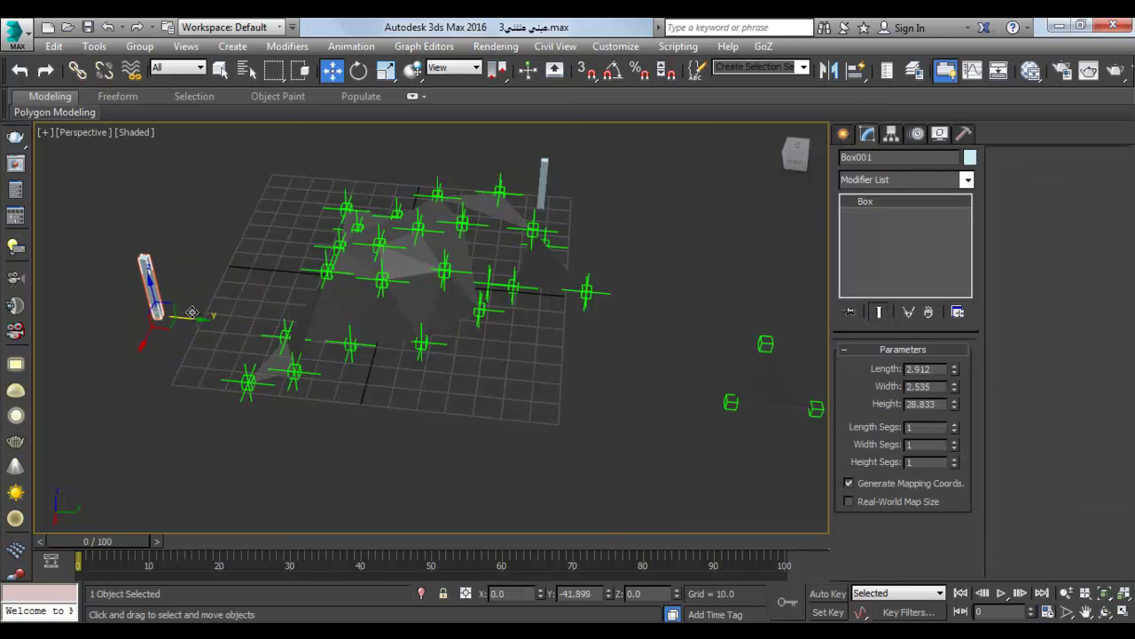
{"action": "left_click", "coordinate": [544, 182]}
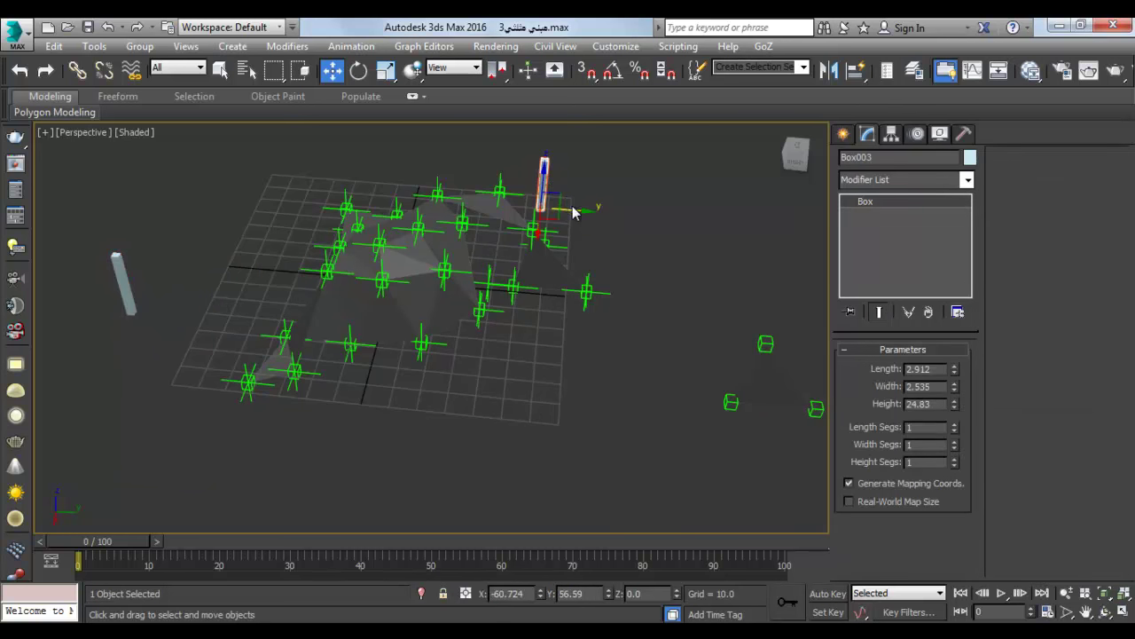
{"action": "left_click_drag", "start_coordinate": [572, 210], "coordinate": [729, 218]}
Select dome panel Plane006 to bring up its Skin mirror settings.
{"action": "middle_click_drag", "start_coordinate": [514, 315], "coordinate": [411, 249], "text": "alt"}
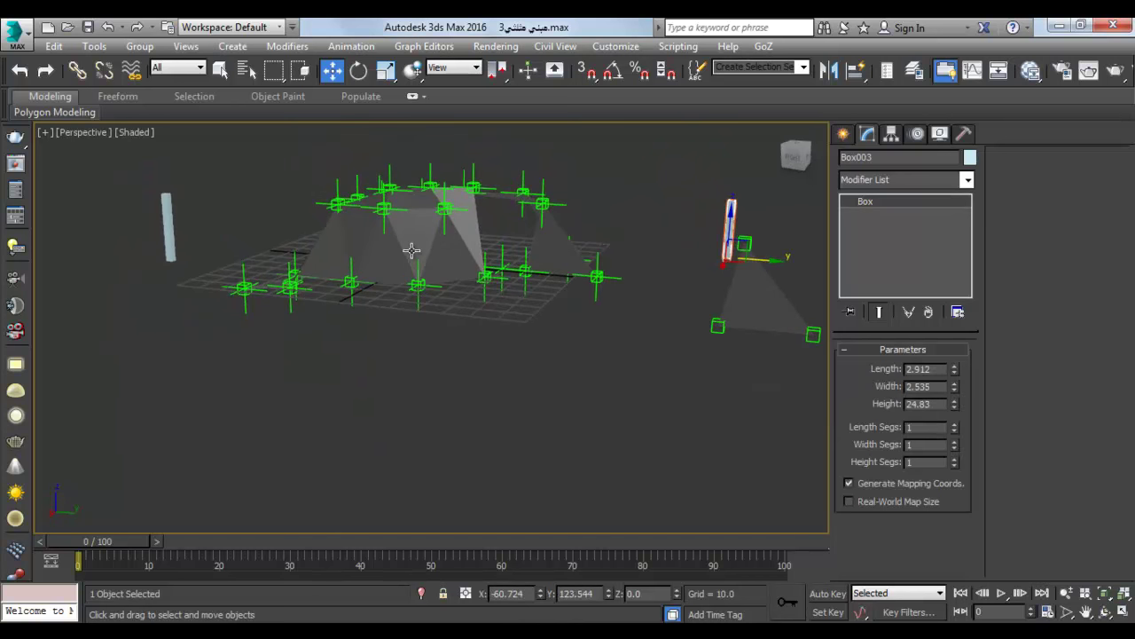
{"action": "scroll", "coordinate": [408, 239], "scroll_direction": "up", "scroll_amount": 5}
{"action": "scroll", "coordinate": [405, 233], "scroll_direction": "down", "scroll_amount": 2}
{"action": "left_click", "coordinate": [405, 232]}
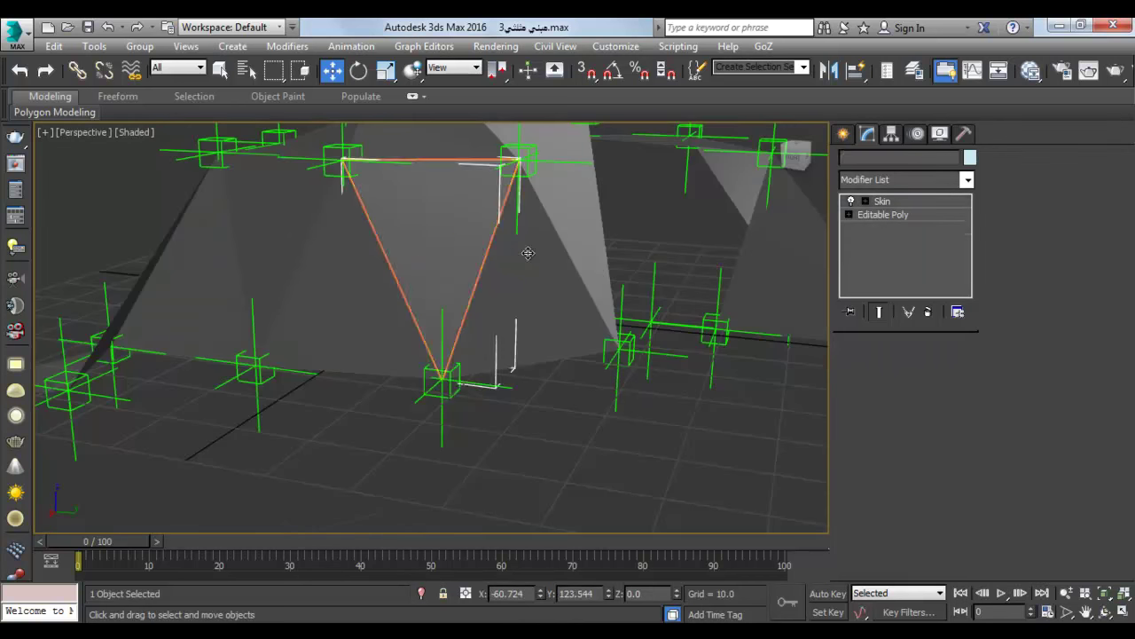
{"action": "mouse_move", "coordinate": [527, 249]}
{"action": "middle_mouse_down", "text": "alt"}
{"action": "mouse_move", "coordinate": [450, 248]}
{"action": "mouse_move", "coordinate": [513, 277]}
{"action": "mouse_move", "coordinate": [458, 313]}
{"action": "mouse_move", "coordinate": [289, 258]}
{"action": "mouse_move", "coordinate": [251, 283]}
{"action": "mouse_move", "coordinate": [296, 280]}
{"action": "mouse_move", "coordinate": [495, 322]}
{"action": "mouse_move", "coordinate": [471, 332]}
{"action": "mouse_move", "coordinate": [487, 332]}
{"action": "mouse_move", "coordinate": [473, 319]}
{"action": "middle_mouse_up", "text": "alt"}
{"action": "scroll", "coordinate": [513, 277], "scroll_direction": "down", "scroll_amount": 1}
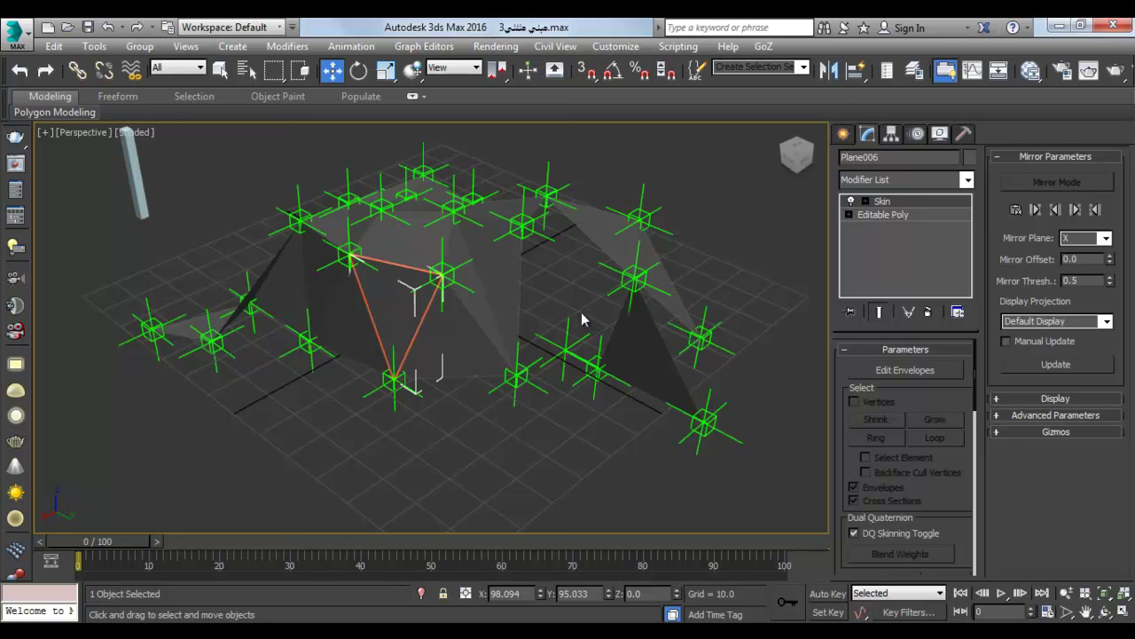
Set the selection filter to Shapes and clear the current selection.
{"action": "left_click", "coordinate": [179, 69]}
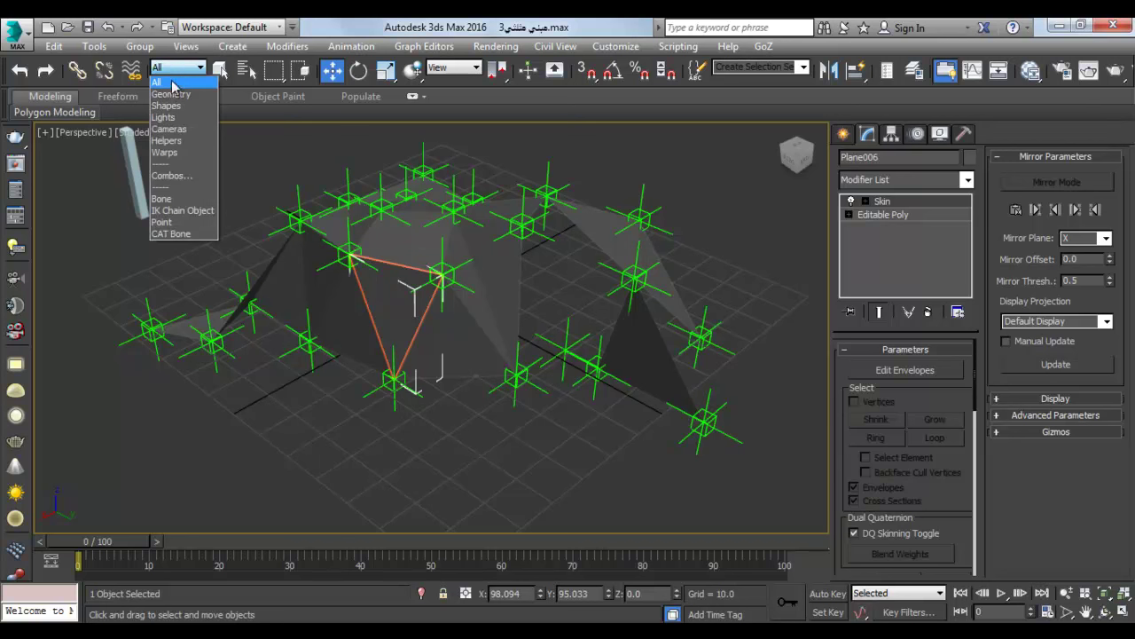
{"action": "left_click", "coordinate": [178, 105]}
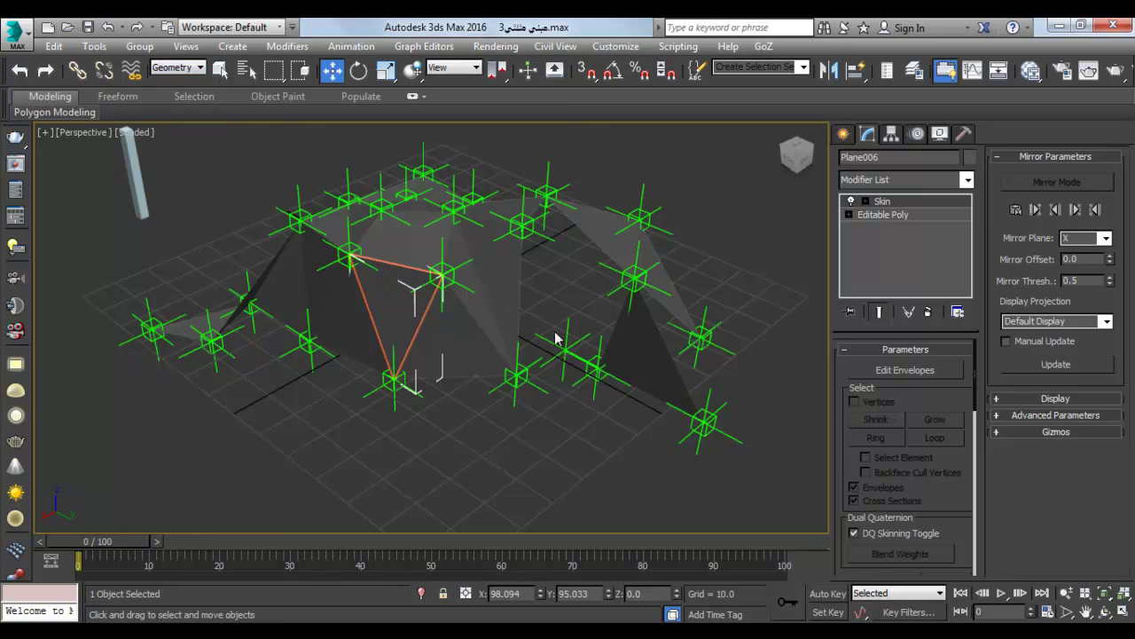
{"action": "middle_click_drag", "start_coordinate": [643, 405], "coordinate": [583, 402]}
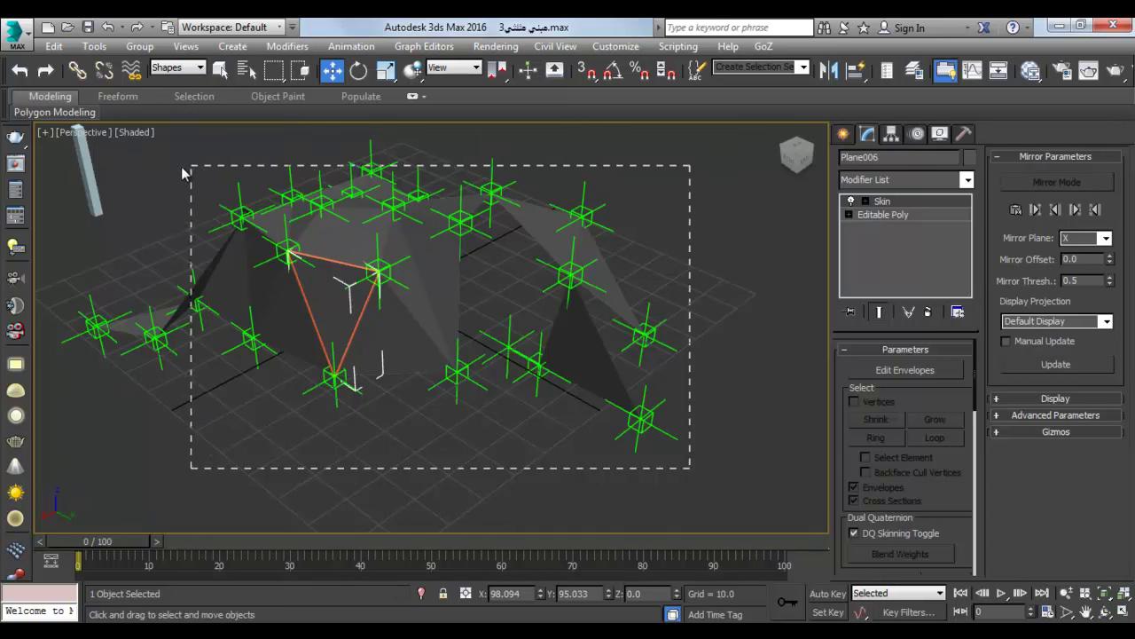
{"action": "left_click", "coordinate": [162, 177]}
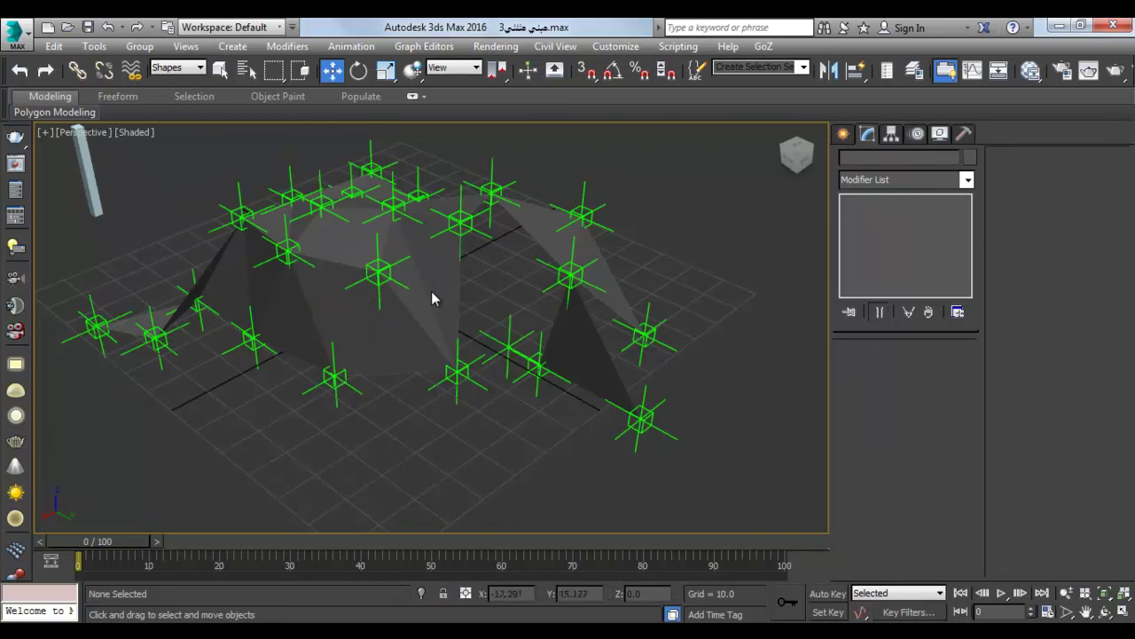
{"action": "mouse_move", "coordinate": [452, 399]}
{"action": "middle_mouse_down", "text": "alt"}
{"action": "mouse_move", "coordinate": [324, 213]}
{"action": "mouse_move", "coordinate": [371, 219]}
{"action": "mouse_move", "coordinate": [638, 441]}
{"action": "middle_mouse_up", "text": "alt"}
Switch the selection filter to Geometry and window-select all 23 dome panels.
{"action": "left_click", "coordinate": [171, 70]}
{"action": "left_click", "coordinate": [180, 92]}
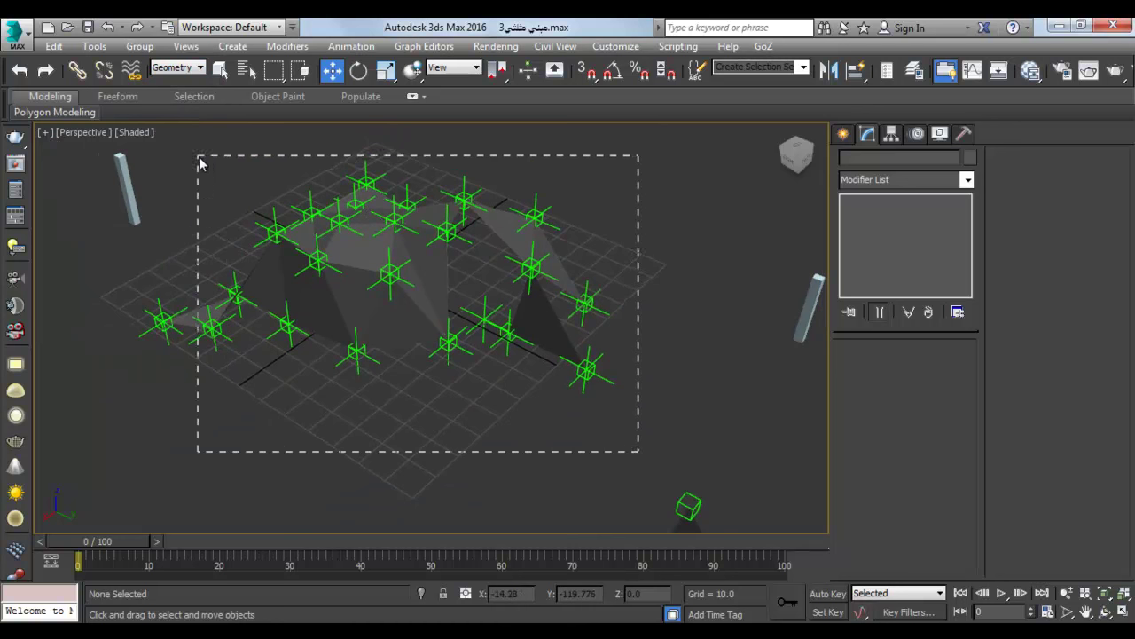
{"action": "left_click_drag", "start_coordinate": [638, 451], "coordinate": [199, 162]}
{"action": "mouse_move", "coordinate": [199, 162]}
{"action": "middle_mouse_down", "text": "alt"}
{"action": "mouse_move", "coordinate": [434, 281]}
{"action": "mouse_move", "coordinate": [909, 228]}
{"action": "middle_mouse_up", "text": "alt"}
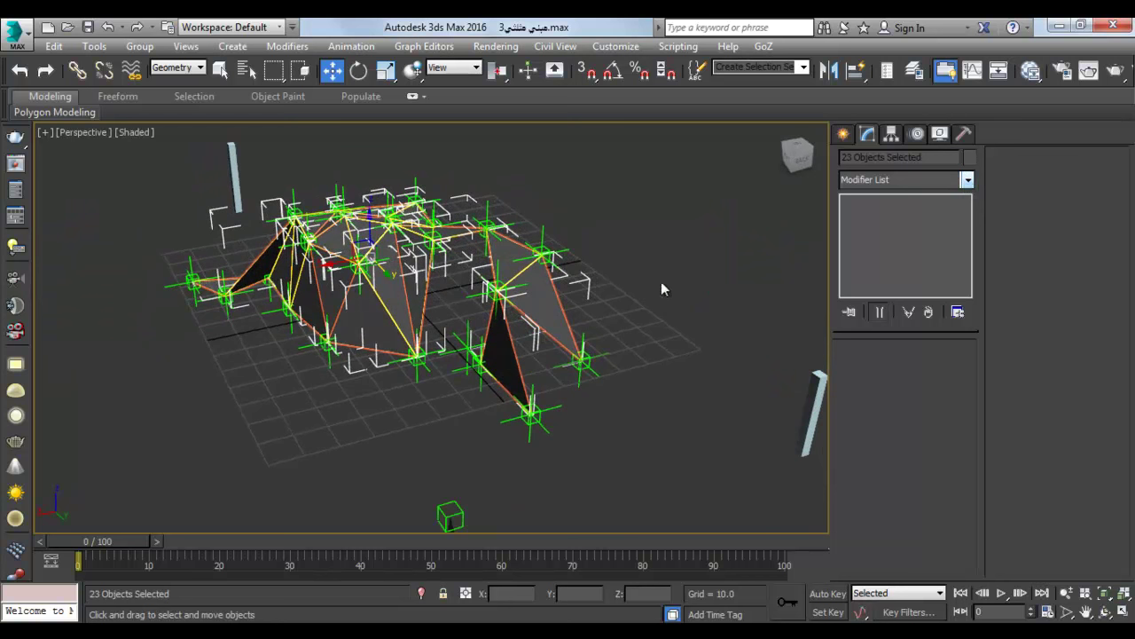
Save the scene with Ctrl+S.
{"action": "left_click", "coordinate": [967, 181]}
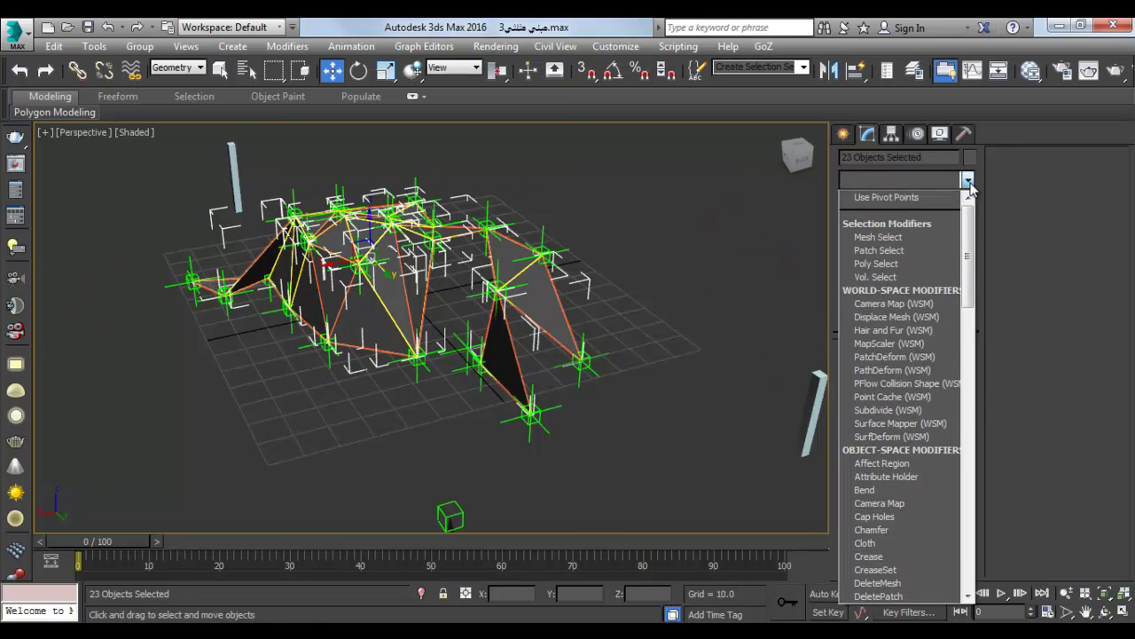
{"action": "left_click", "coordinate": [968, 181]}
{"action": "key", "text": "ctrl+s"}
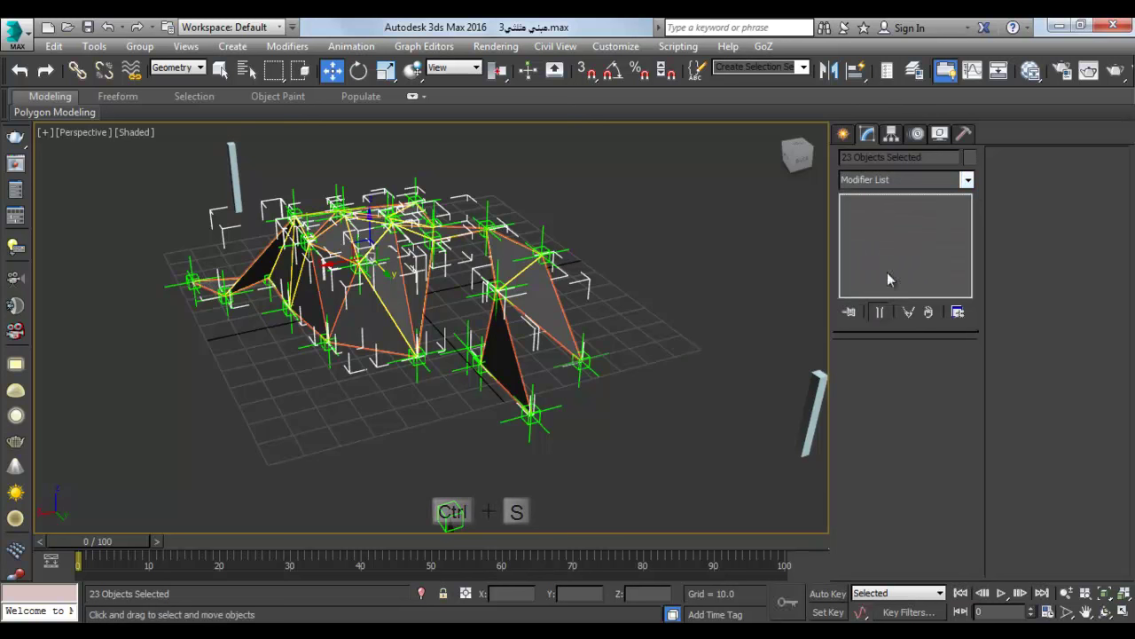
Add a Shell modifier with inner and outer amounts of 0.5.
{"action": "left_click", "coordinate": [968, 181]}
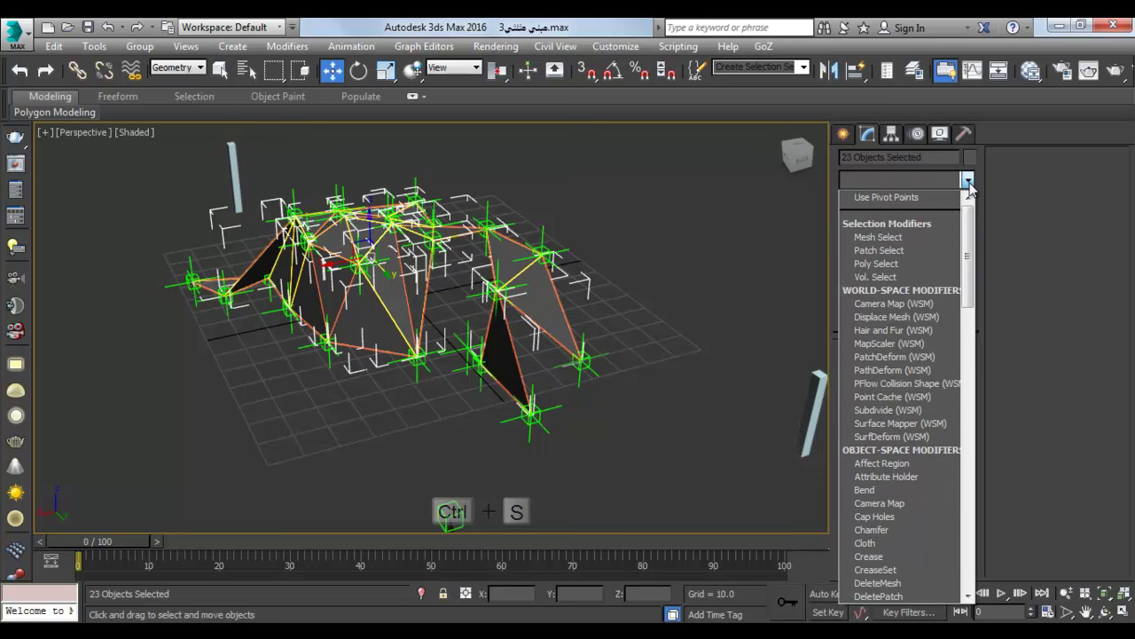
{"action": "type", "text": "sh"}
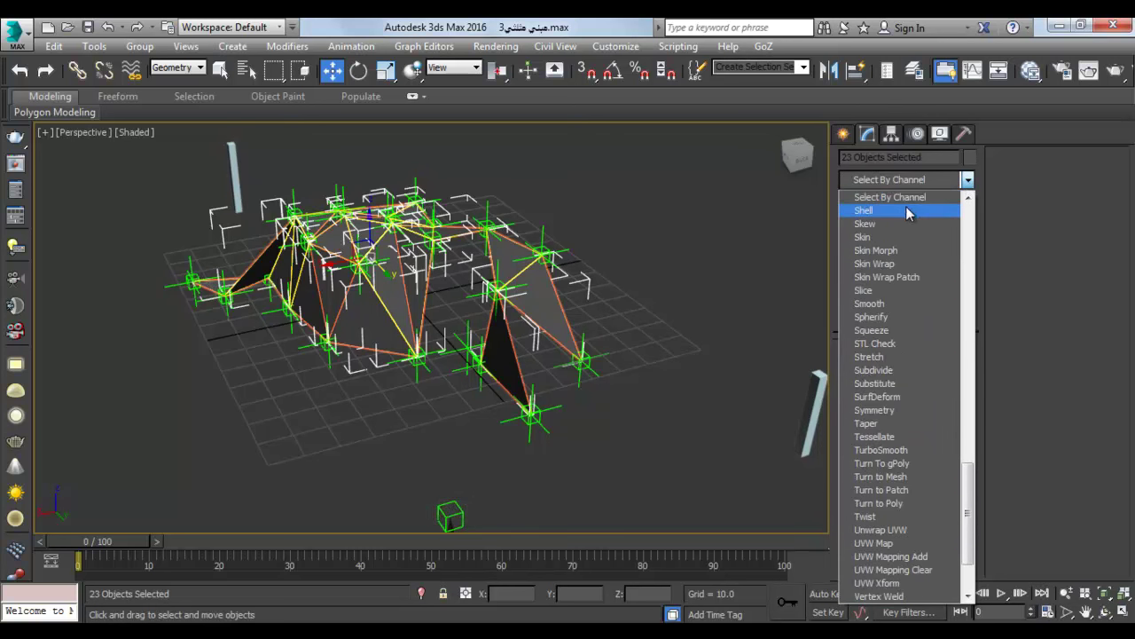
{"action": "left_click", "coordinate": [902, 210]}
{"action": "scroll", "coordinate": [419, 248], "scroll_direction": "up", "scroll_amount": 1}
{"action": "scroll", "coordinate": [419, 249], "scroll_direction": "up", "scroll_amount": 3}
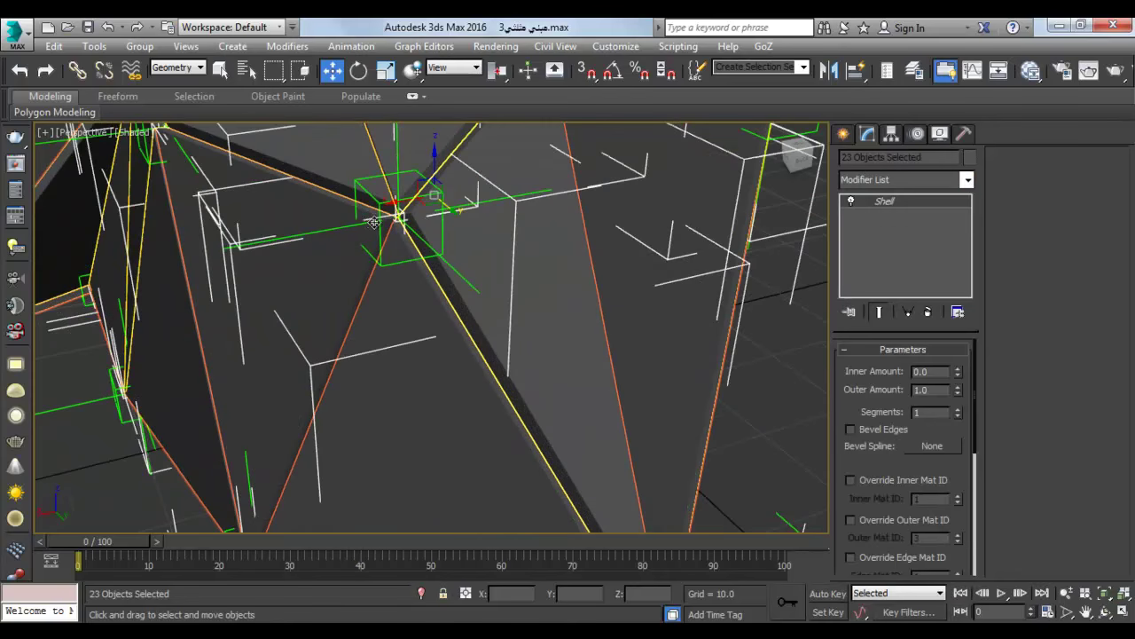
{"action": "scroll", "coordinate": [419, 248], "scroll_direction": "up", "scroll_amount": 2}
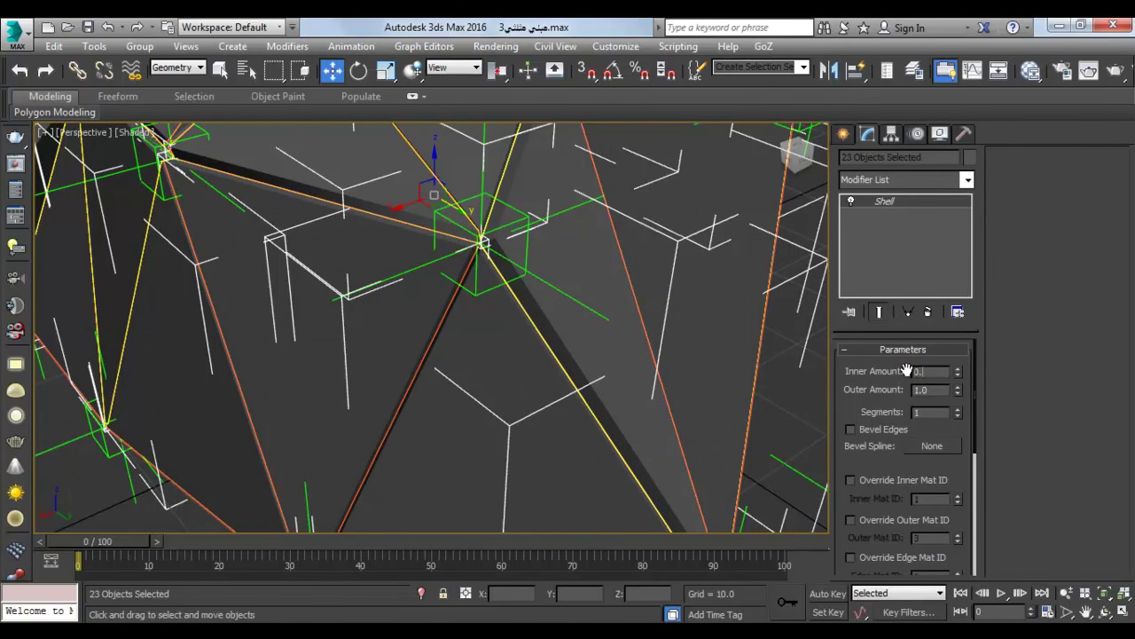
{"action": "left_click", "coordinate": [944, 390]}
{"action": "type", "text": "0.5"}
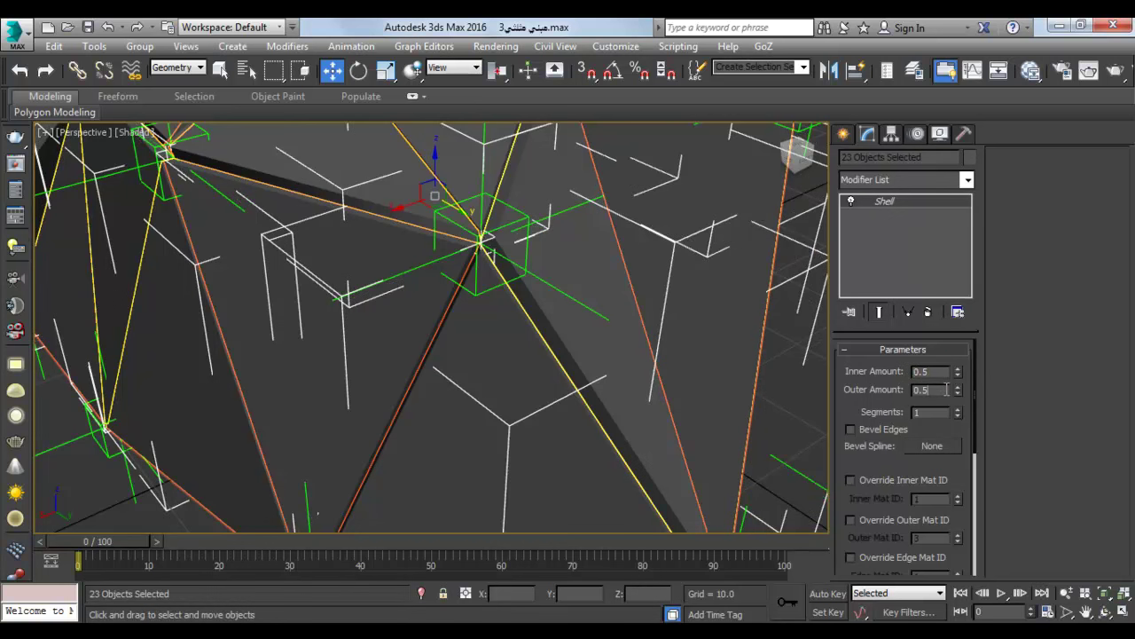
{"action": "key", "text": "Return"}
{"action": "scroll", "coordinate": [532, 275], "scroll_direction": "up", "scroll_amount": 3}
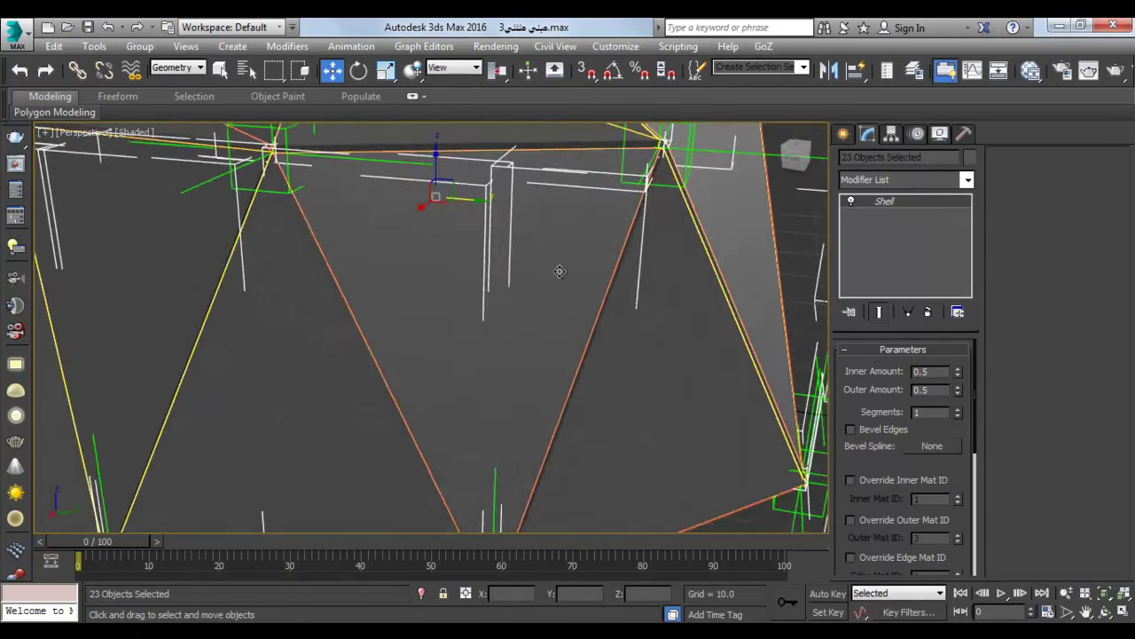
Deselect the panels and view the shelled dome from higher up.
{"action": "left_click", "coordinate": [700, 411]}
{"action": "scroll", "coordinate": [664, 308], "scroll_direction": "up", "scroll_amount": 3}
{"action": "scroll", "coordinate": [664, 308], "scroll_direction": "down", "scroll_amount": 2}
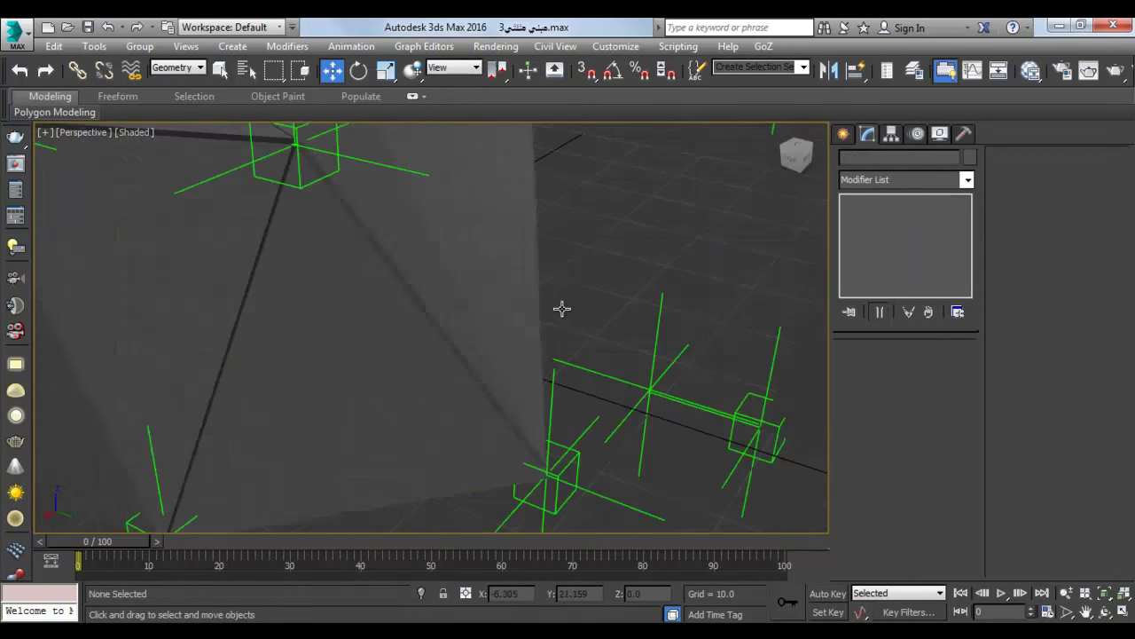
{"action": "scroll", "coordinate": [563, 307], "scroll_direction": "down", "scroll_amount": 2}
{"action": "scroll", "coordinate": [520, 317], "scroll_direction": "down", "scroll_amount": 3}
{"action": "middle_click_drag", "start_coordinate": [561, 356], "coordinate": [629, 450], "text": "alt"}
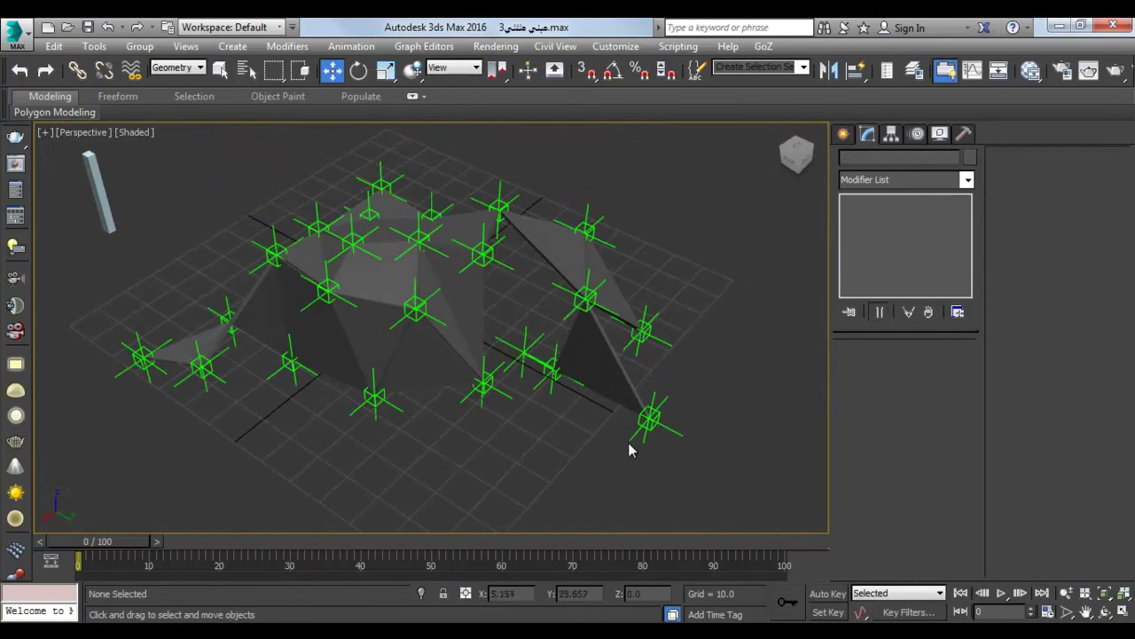
Reselect all the dome panels and orbit around them.
{"action": "scroll", "coordinate": [613, 324], "scroll_direction": "up", "scroll_amount": 2}
{"action": "scroll", "coordinate": [520, 292], "scroll_direction": "up", "scroll_amount": 3}
{"action": "scroll", "coordinate": [558, 307], "scroll_direction": "up", "scroll_amount": 2}
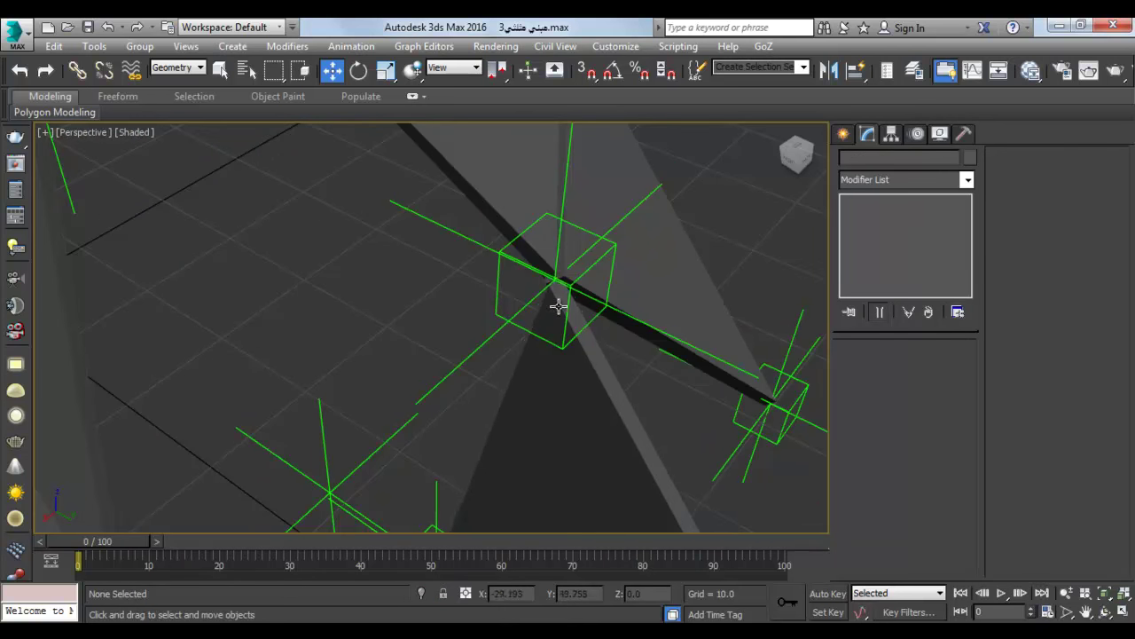
{"action": "scroll", "coordinate": [565, 292], "scroll_direction": "down", "scroll_amount": 5}
{"action": "scroll", "coordinate": [669, 405], "scroll_direction": "up", "scroll_amount": 1}
{"action": "scroll", "coordinate": [687, 429], "scroll_direction": "up", "scroll_amount": 1}
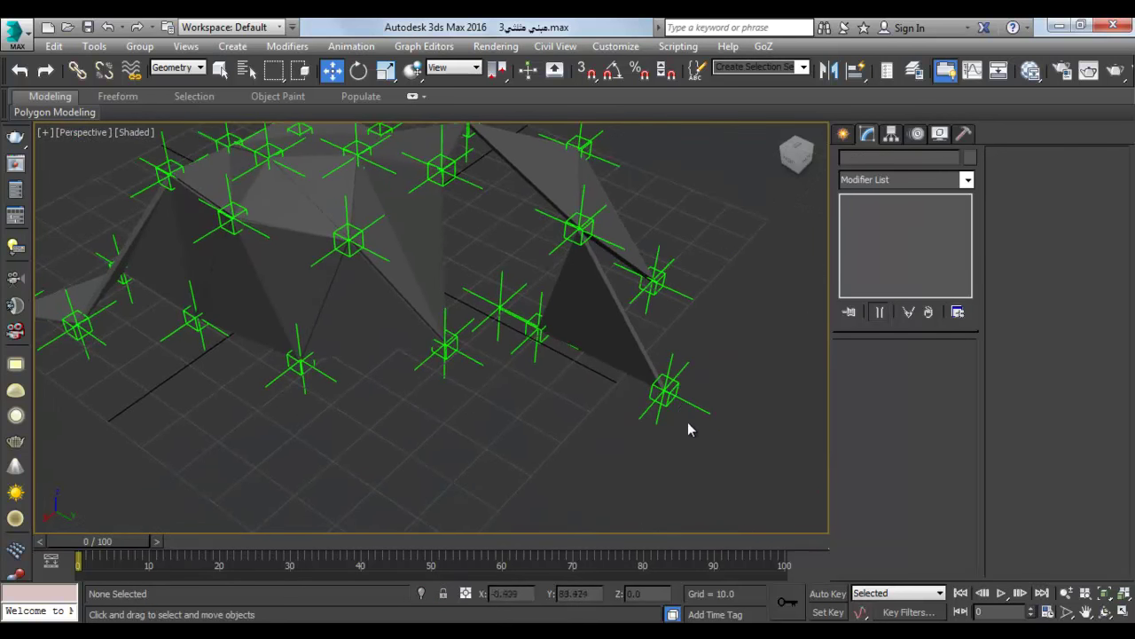
{"action": "scroll", "coordinate": [677, 425], "scroll_direction": "down", "scroll_amount": 4}
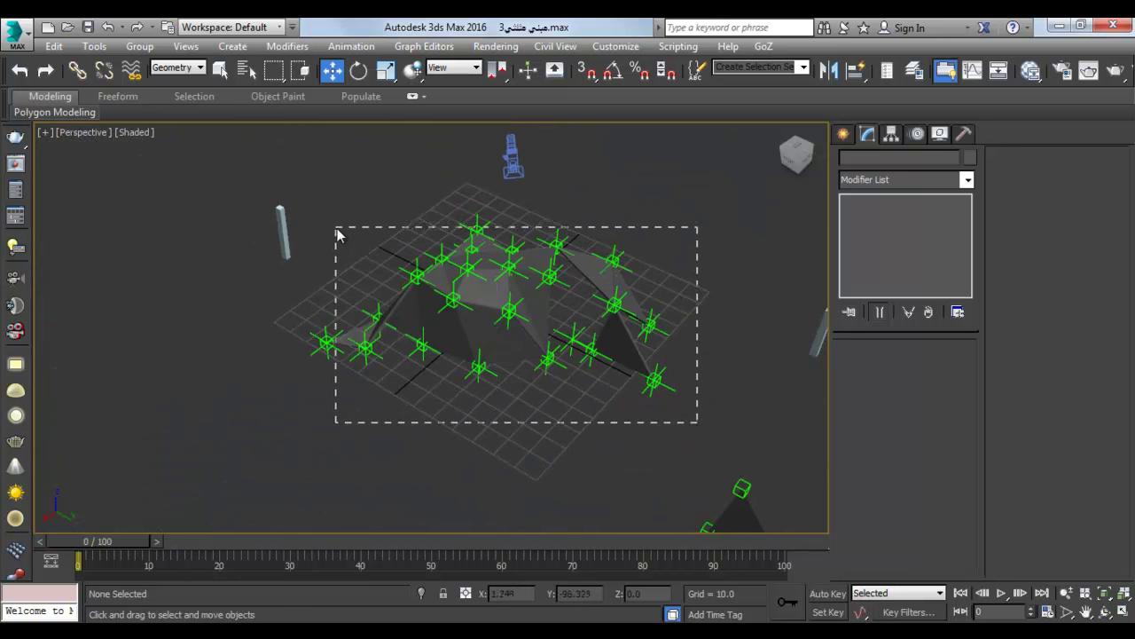
{"action": "left_click_drag", "start_coordinate": [337, 234], "coordinate": [348, 230]}
{"action": "scroll", "coordinate": [532, 292], "scroll_direction": "up", "scroll_amount": 2}
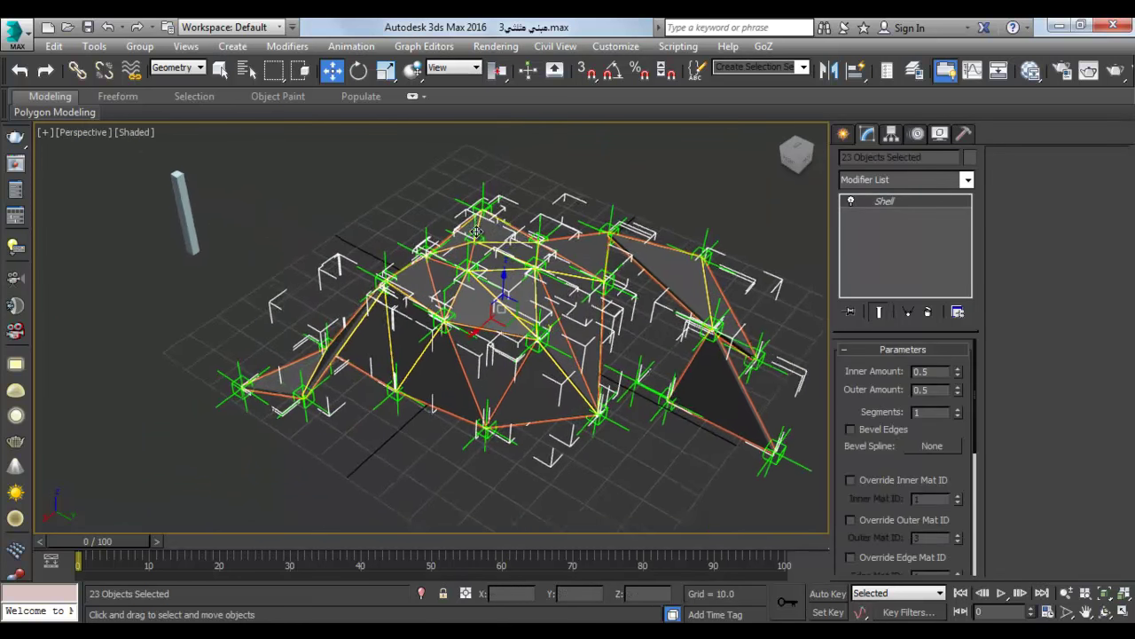
{"action": "scroll", "coordinate": [628, 308], "scroll_direction": "up", "scroll_amount": 1}
{"action": "middle_click_drag", "start_coordinate": [627, 308], "coordinate": [1079, 201], "text": "alt"}
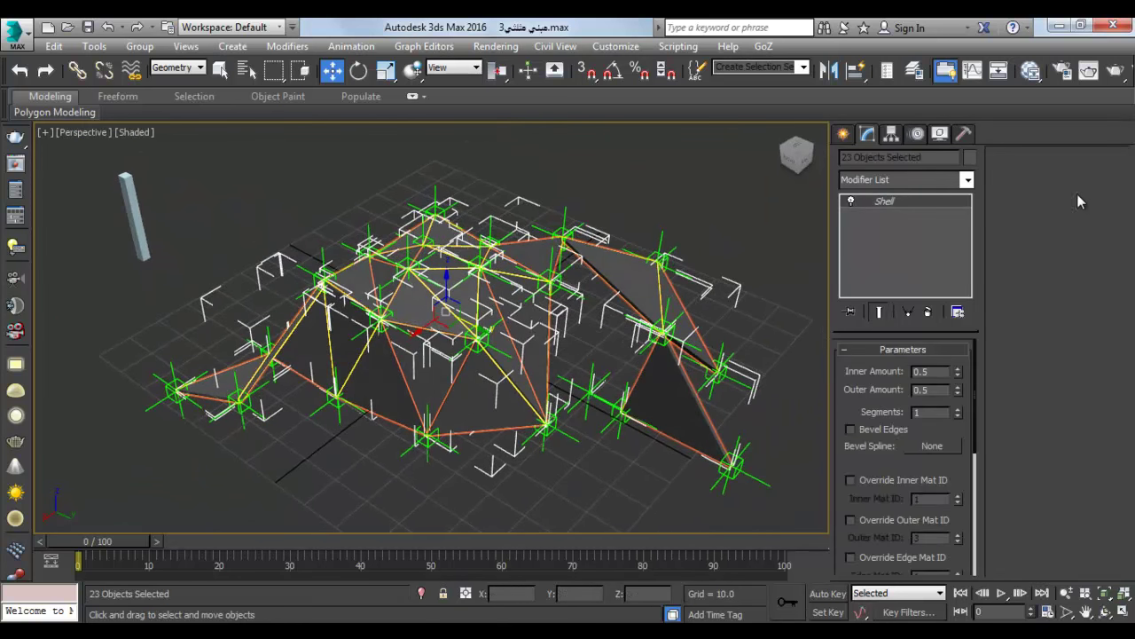
Add a Chamfer modifier above Shell with an initial amount of 0.35.
{"action": "left_click", "coordinate": [967, 180]}
{"action": "scroll", "coordinate": [937, 266], "scroll_direction": "down", "scroll_amount": 3}
{"action": "scroll", "coordinate": [938, 222], "scroll_direction": "down", "scroll_amount": 3}
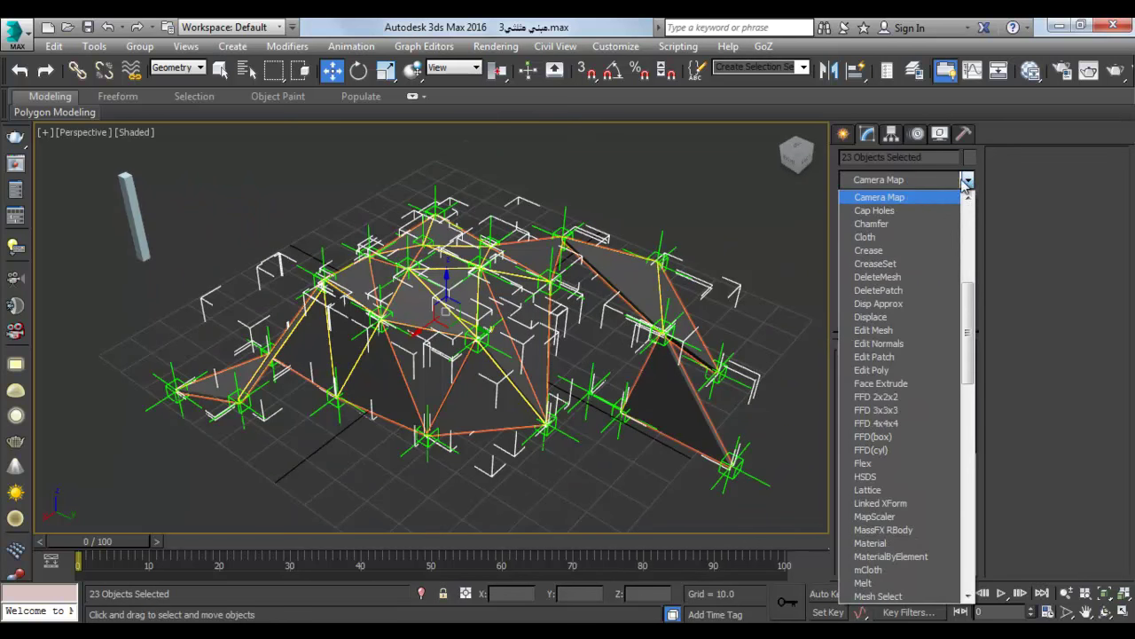
{"action": "scroll", "coordinate": [937, 194], "scroll_direction": "down", "scroll_amount": 1}
{"action": "left_click", "coordinate": [918, 210]}
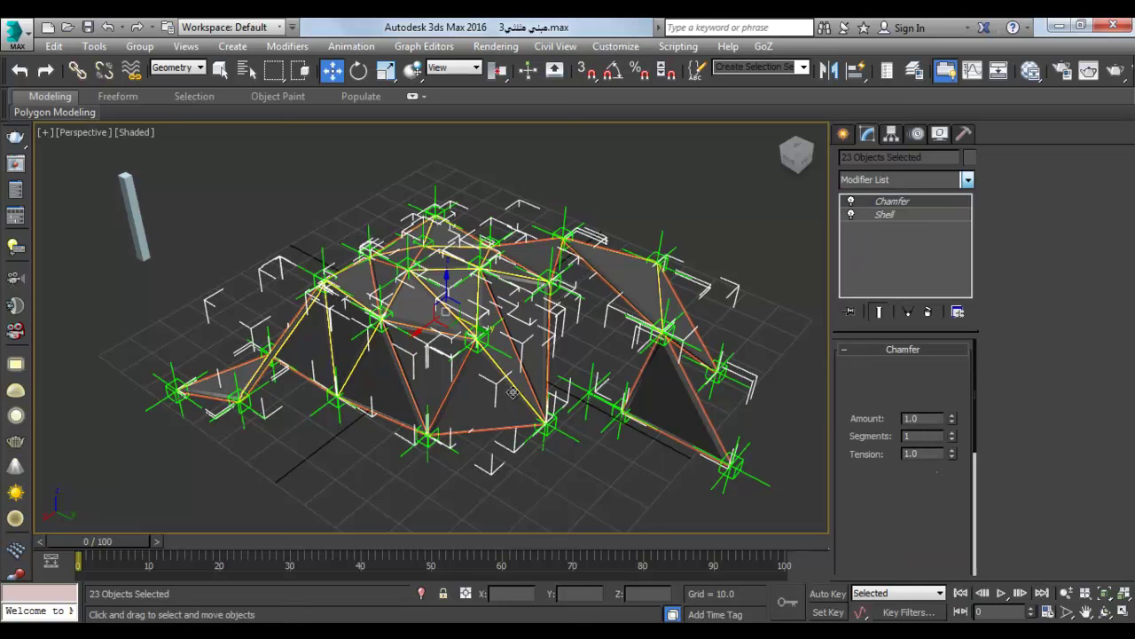
{"action": "scroll", "coordinate": [480, 342], "scroll_direction": "up", "scroll_amount": 5}
{"action": "scroll", "coordinate": [500, 276], "scroll_direction": "up", "scroll_amount": 5}
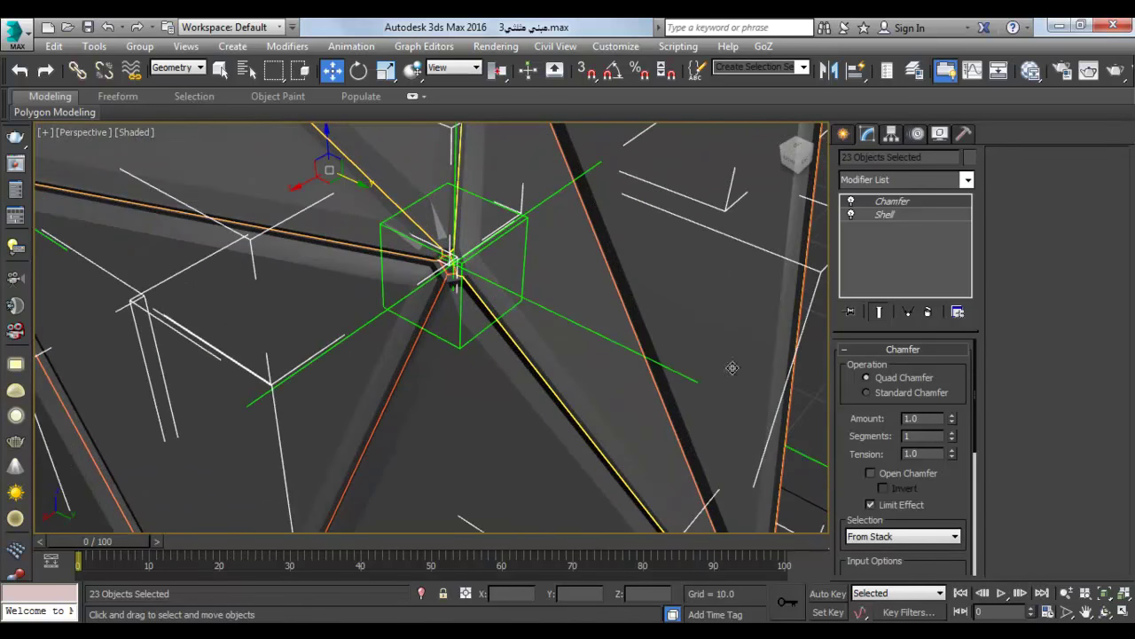
{"action": "mouse_move", "coordinate": [953, 418]}
{"action": "left_mouse_down"}
{"action": "mouse_move", "coordinate": [1004, 142]}
{"action": "mouse_move", "coordinate": [841, 241]}
{"action": "left_mouse_up"}
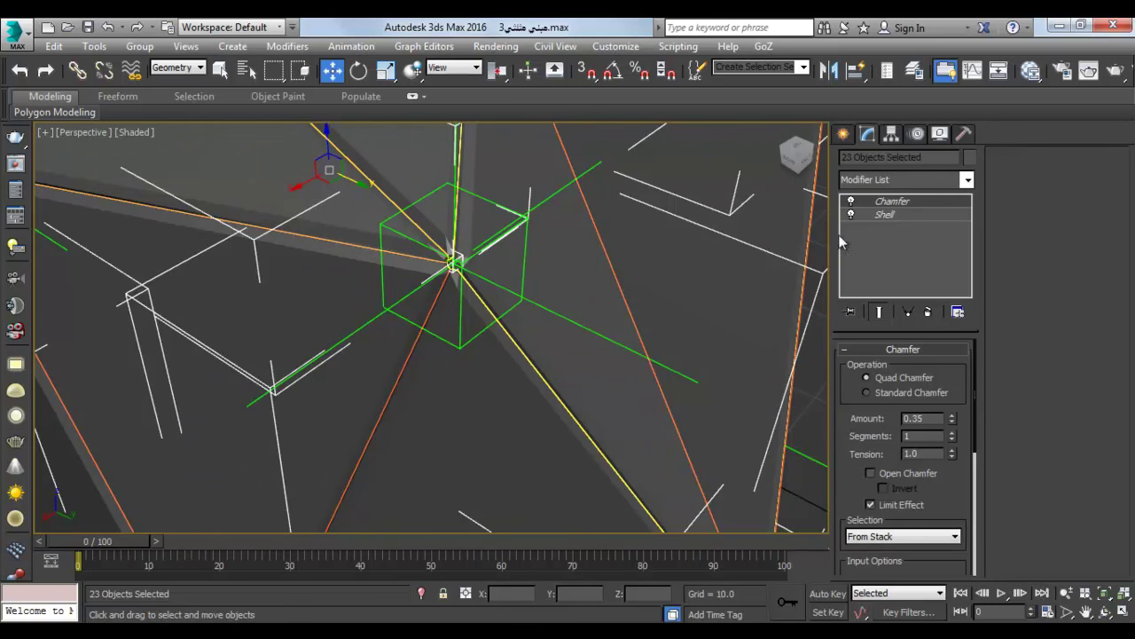
Switch the viewport to Edged Faces shading.
{"action": "scroll", "coordinate": [448, 257], "scroll_direction": "up", "scroll_amount": 3}
{"action": "scroll", "coordinate": [453, 255], "scroll_direction": "up", "scroll_amount": 3}
{"action": "scroll", "coordinate": [452, 256], "scroll_direction": "up", "scroll_amount": 3}
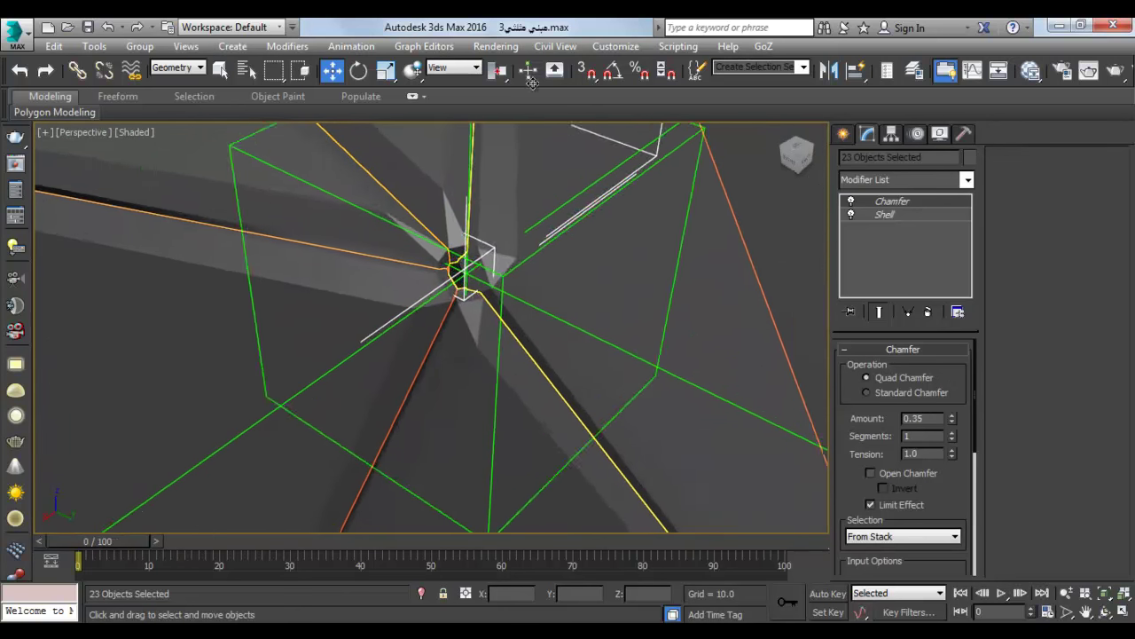
{"action": "scroll", "coordinate": [453, 255], "scroll_direction": "up", "scroll_amount": 2}
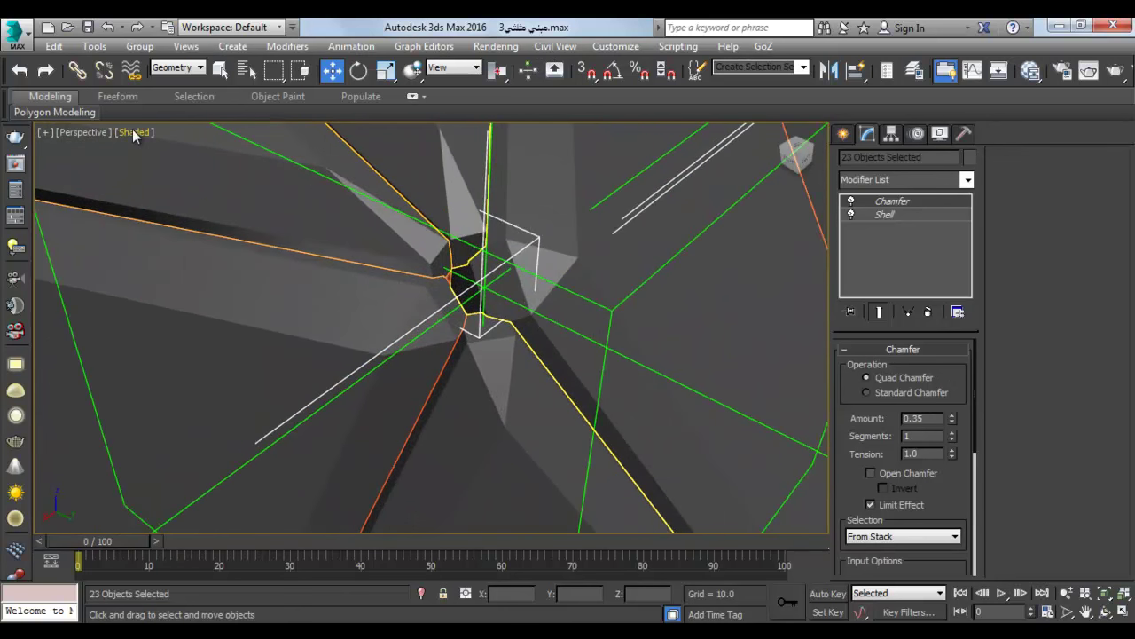
{"action": "left_click", "coordinate": [133, 131]}
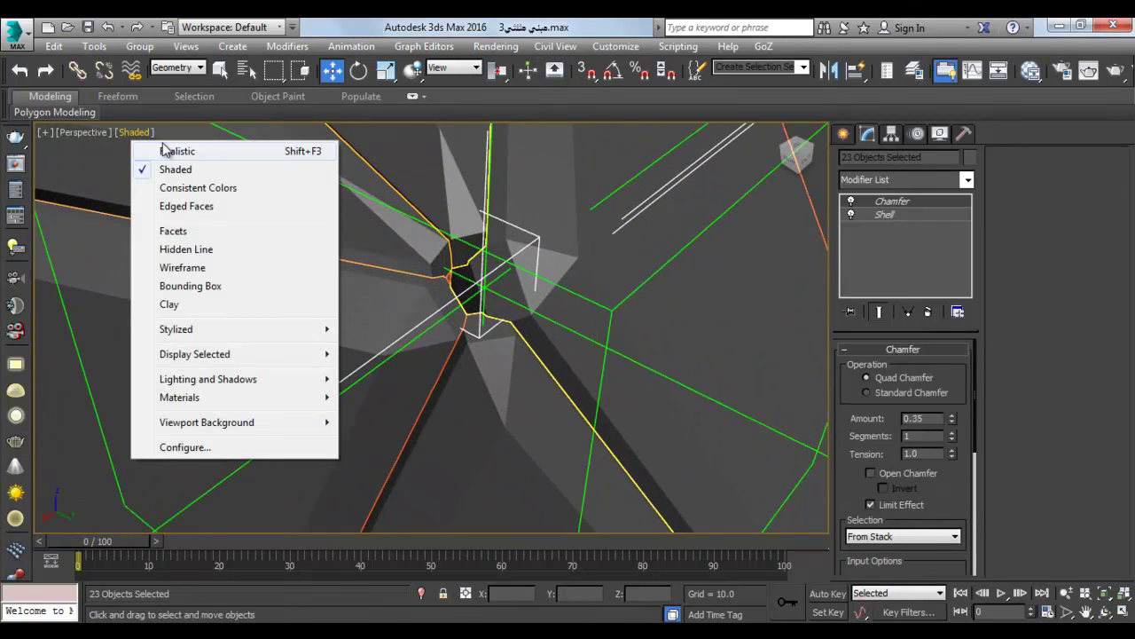
{"action": "left_click", "coordinate": [187, 206]}
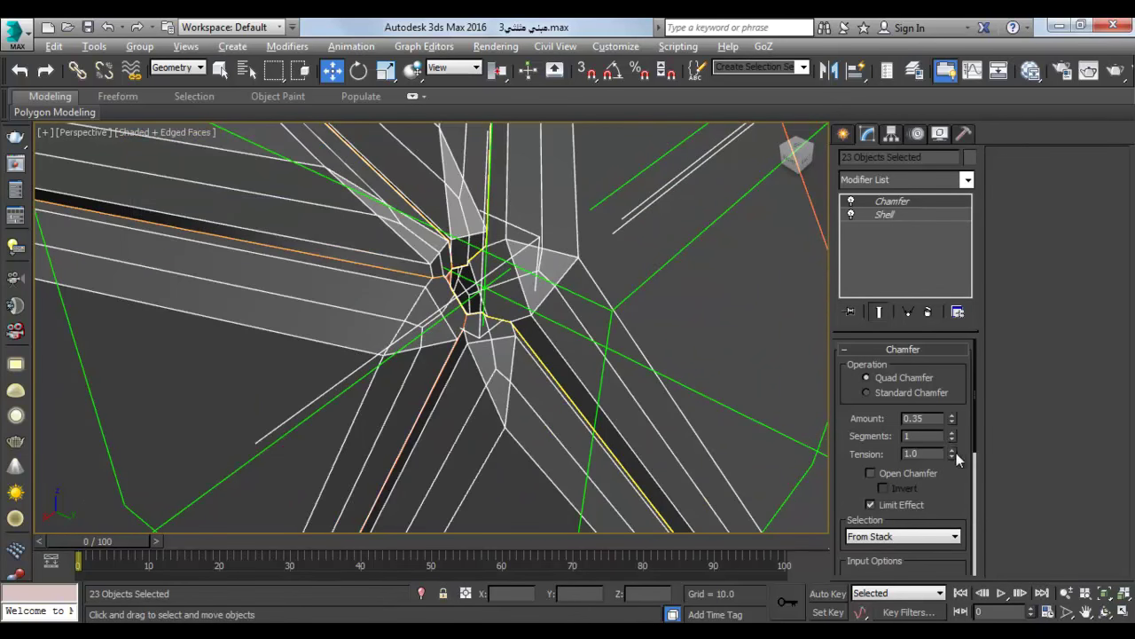
Set chamfer tension to 0.794 and amount to 0.301, then deselect the panels.
{"action": "left_click_drag", "start_coordinate": [951, 455], "coordinate": [946, 600]}
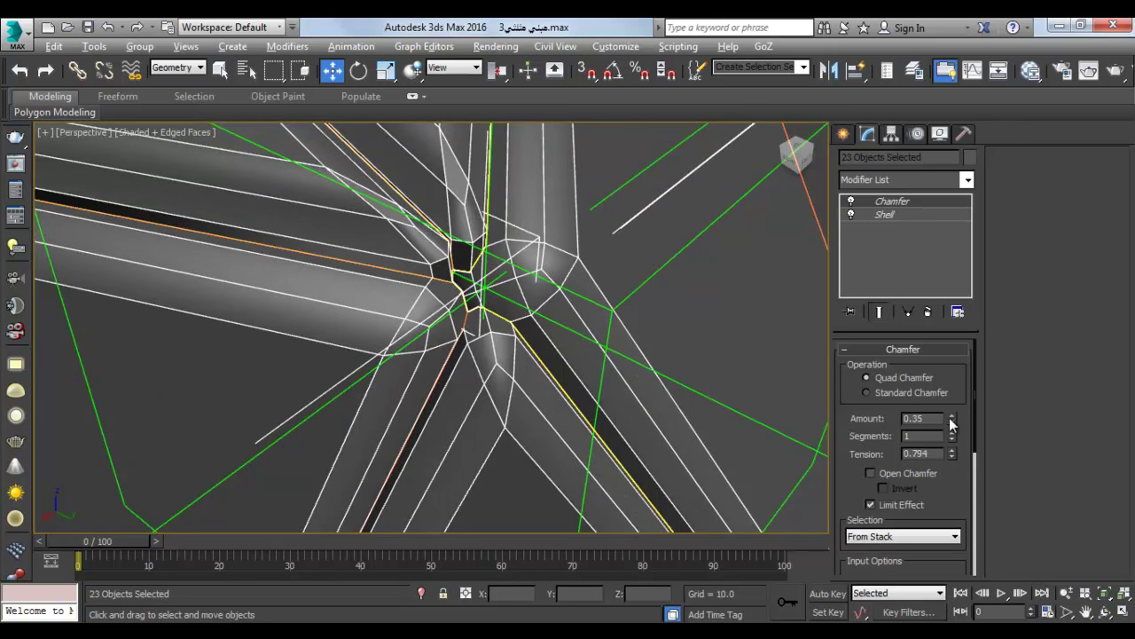
{"action": "left_click_drag", "start_coordinate": [951, 424], "coordinate": [968, 534]}
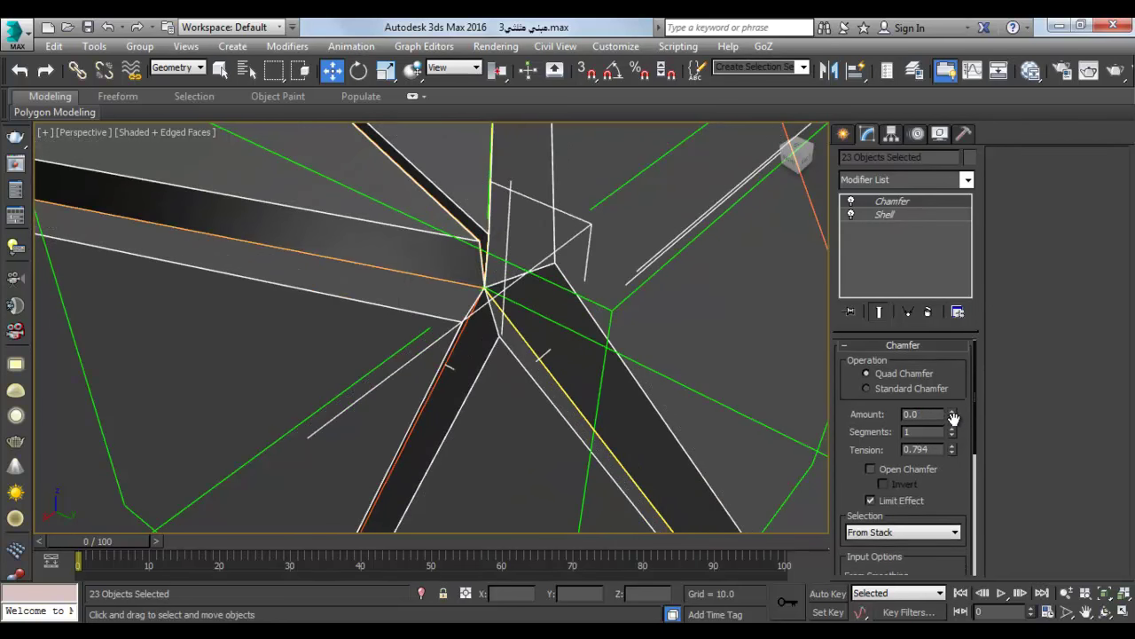
{"action": "left_click_drag", "start_coordinate": [952, 418], "coordinate": [956, 156]}
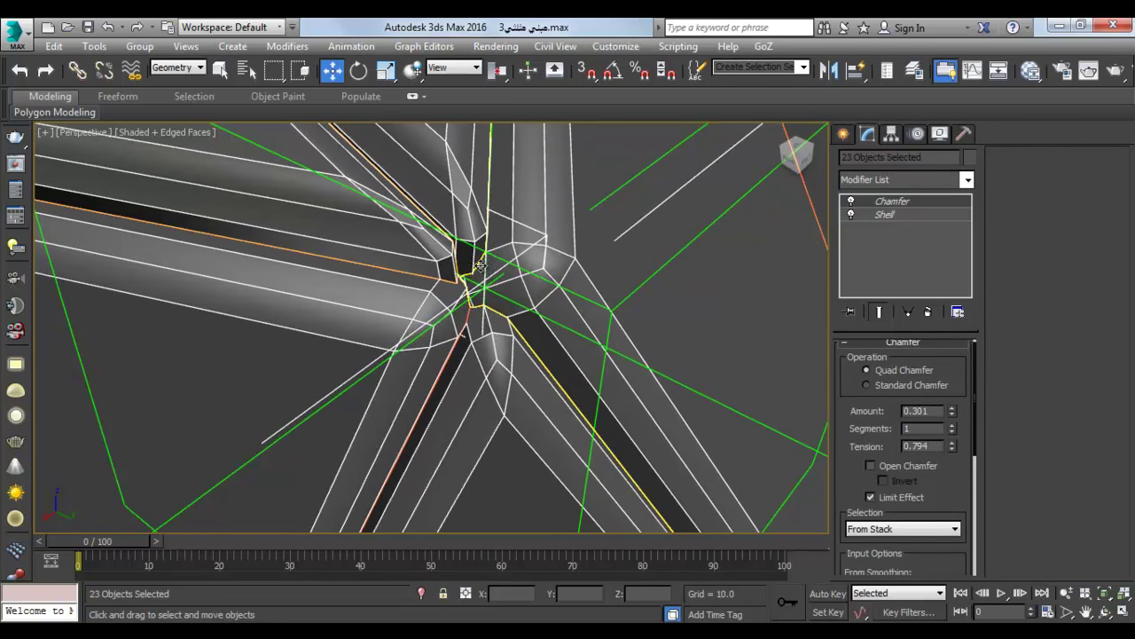
{"action": "scroll", "coordinate": [516, 337], "scroll_direction": "down", "scroll_amount": 3}
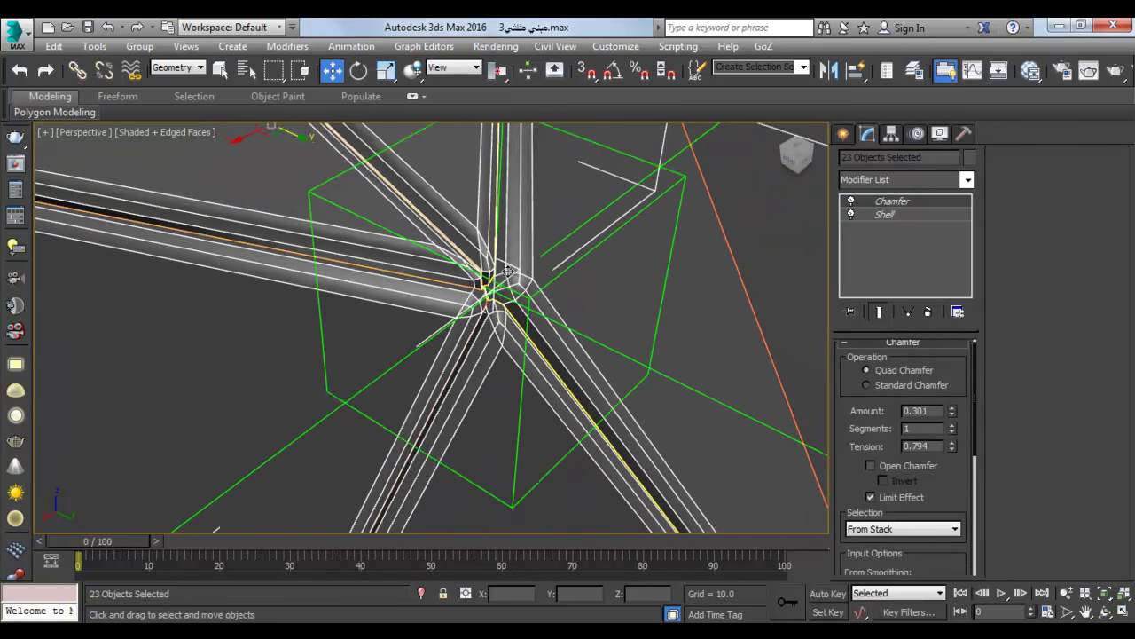
{"action": "scroll", "coordinate": [518, 278], "scroll_direction": "down", "scroll_amount": 3}
{"action": "scroll", "coordinate": [518, 277], "scroll_direction": "down", "scroll_amount": 3}
{"action": "scroll", "coordinate": [520, 284], "scroll_direction": "down", "scroll_amount": 3}
{"action": "scroll", "coordinate": [522, 295], "scroll_direction": "down", "scroll_amount": 5}
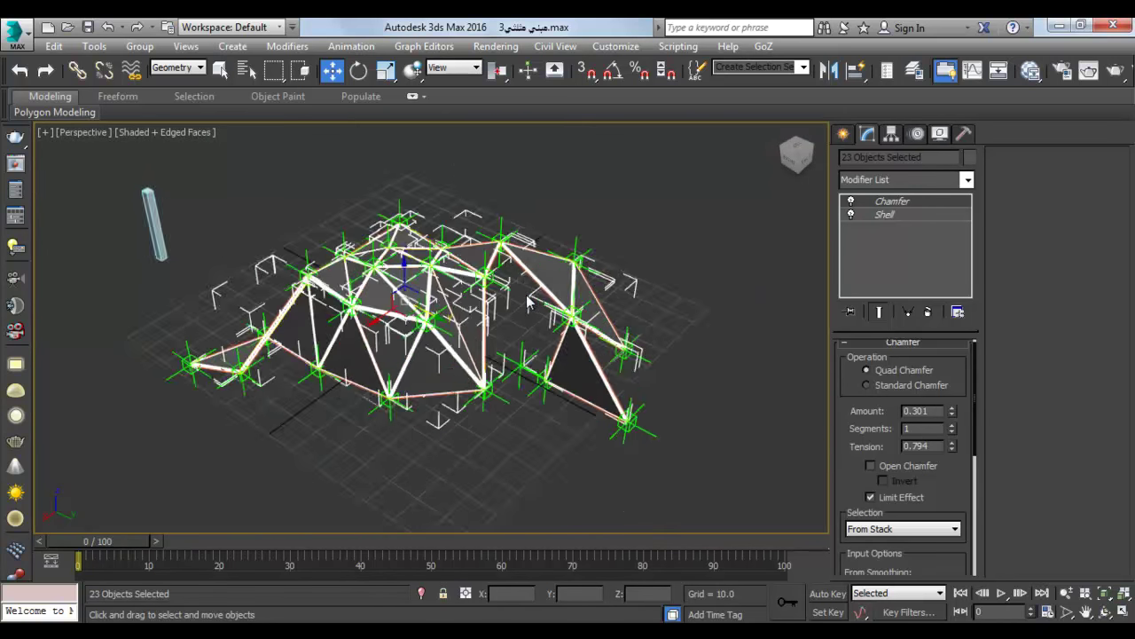
{"action": "scroll", "coordinate": [523, 302], "scroll_direction": "up", "scroll_amount": 5}
{"action": "scroll", "coordinate": [524, 302], "scroll_direction": "down", "scroll_amount": 6}
{"action": "left_click", "coordinate": [498, 460]}
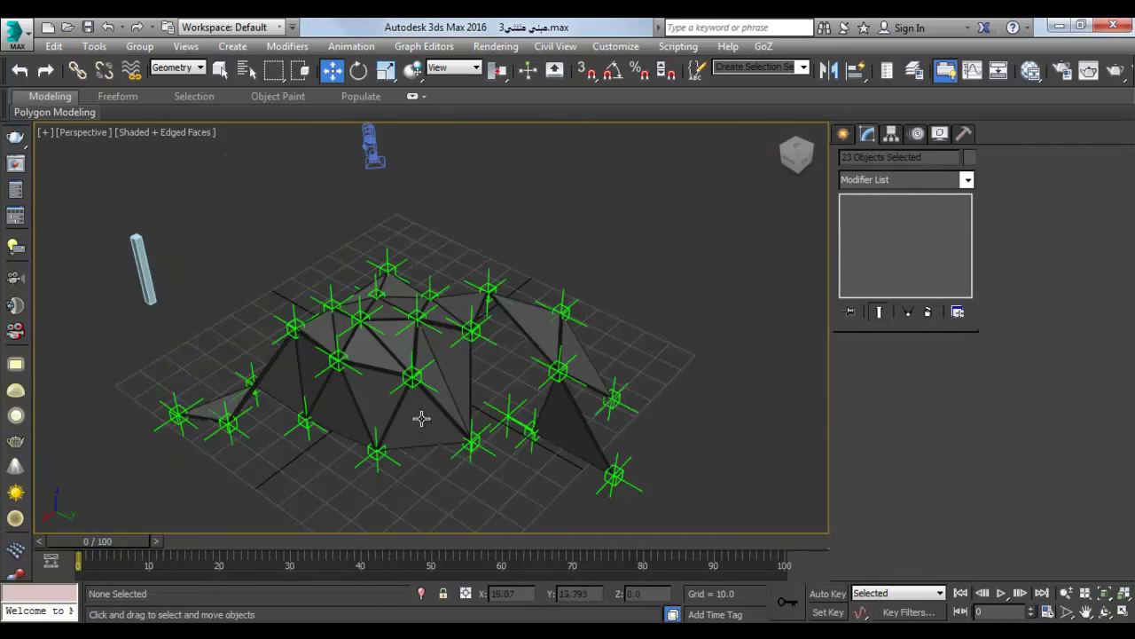
Turn off Edged Faces and hide all helper objects.
{"action": "mouse_move", "coordinate": [421, 414]}
{"action": "middle_mouse_down", "text": "alt"}
{"action": "mouse_move", "coordinate": [465, 361]}
{"action": "mouse_move", "coordinate": [361, 326]}
{"action": "middle_mouse_up", "text": "alt"}
{"action": "left_click", "coordinate": [148, 133]}
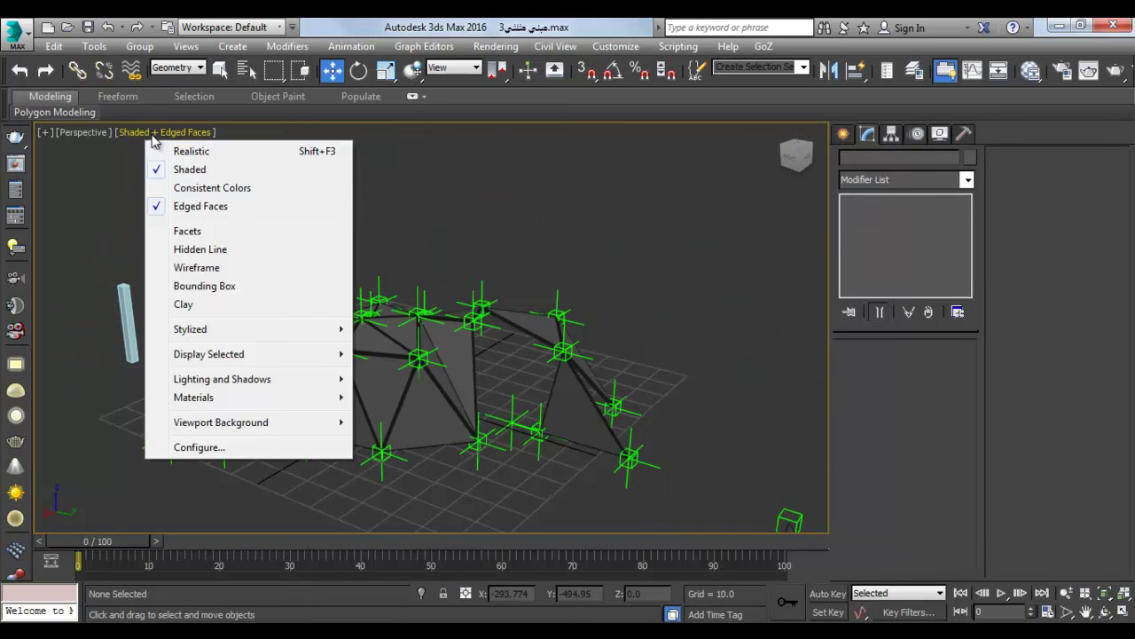
{"action": "left_click", "coordinate": [201, 207]}
{"action": "mouse_move", "coordinate": [278, 272]}
{"action": "middle_mouse_down", "text": "alt"}
{"action": "mouse_move", "coordinate": [426, 337]}
{"action": "mouse_move", "coordinate": [406, 388]}
{"action": "mouse_move", "coordinate": [510, 349]}
{"action": "mouse_move", "coordinate": [436, 428]}
{"action": "mouse_move", "coordinate": [460, 402]}
{"action": "middle_mouse_up", "text": "alt"}
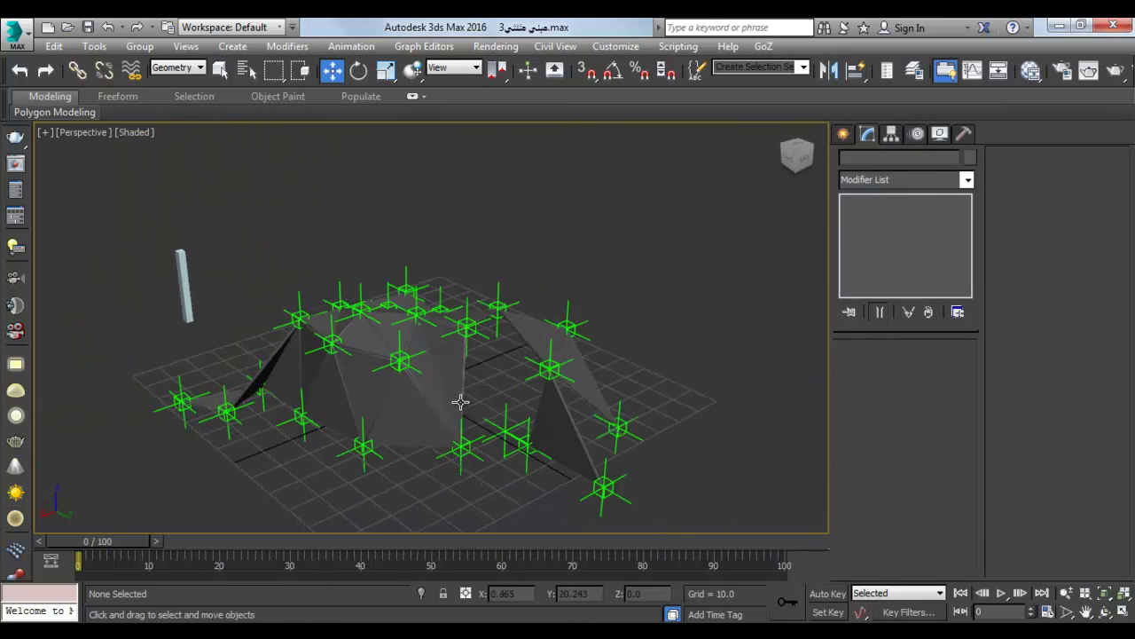
{"action": "left_click", "coordinate": [938, 133]}
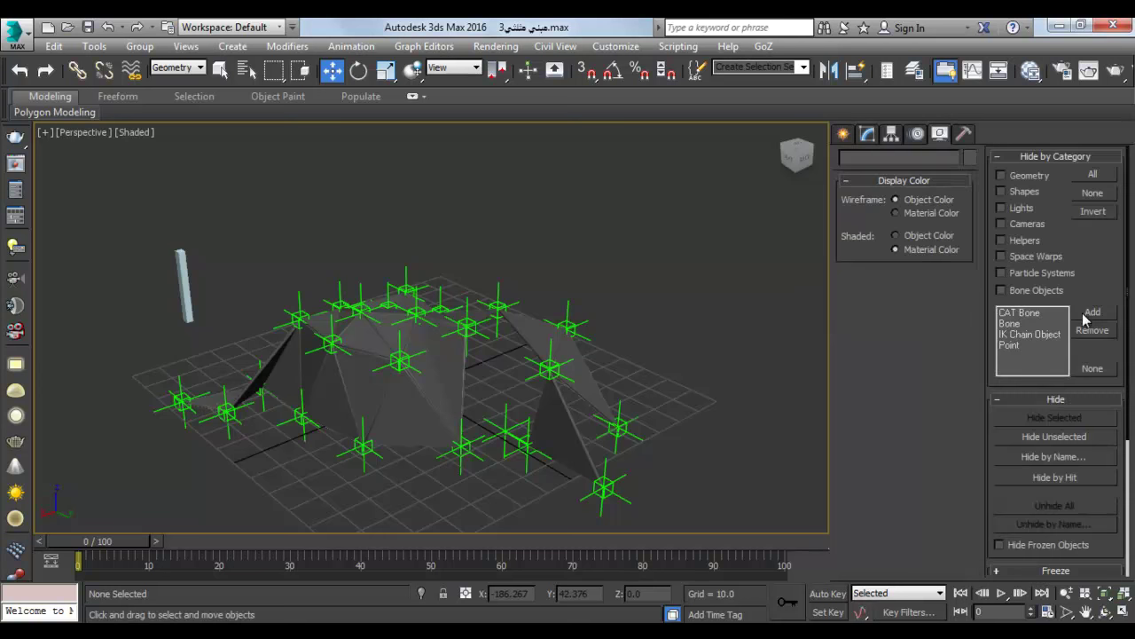
{"action": "left_click", "coordinate": [1027, 244]}
Select and zoom to several triangle panels, including the small top triangle.
{"action": "mouse_move", "coordinate": [580, 375]}
{"action": "middle_mouse_down", "text": "alt"}
{"action": "mouse_move", "coordinate": [446, 378]}
{"action": "mouse_move", "coordinate": [405, 357]}
{"action": "mouse_move", "coordinate": [469, 360]}
{"action": "mouse_move", "coordinate": [431, 358]}
{"action": "mouse_move", "coordinate": [417, 315]}
{"action": "mouse_move", "coordinate": [418, 324]}
{"action": "mouse_move", "coordinate": [360, 316]}
{"action": "mouse_move", "coordinate": [470, 346]}
{"action": "mouse_move", "coordinate": [477, 337]}
{"action": "mouse_move", "coordinate": [469, 382]}
{"action": "mouse_move", "coordinate": [398, 325]}
{"action": "mouse_move", "coordinate": [332, 322]}
{"action": "mouse_move", "coordinate": [477, 381]}
{"action": "mouse_move", "coordinate": [470, 408]}
{"action": "middle_mouse_up", "text": "alt"}
{"action": "left_click", "coordinate": [402, 376]}
{"action": "key", "text": "z"}
{"action": "scroll", "coordinate": [417, 315], "scroll_direction": "down", "scroll_amount": 5}
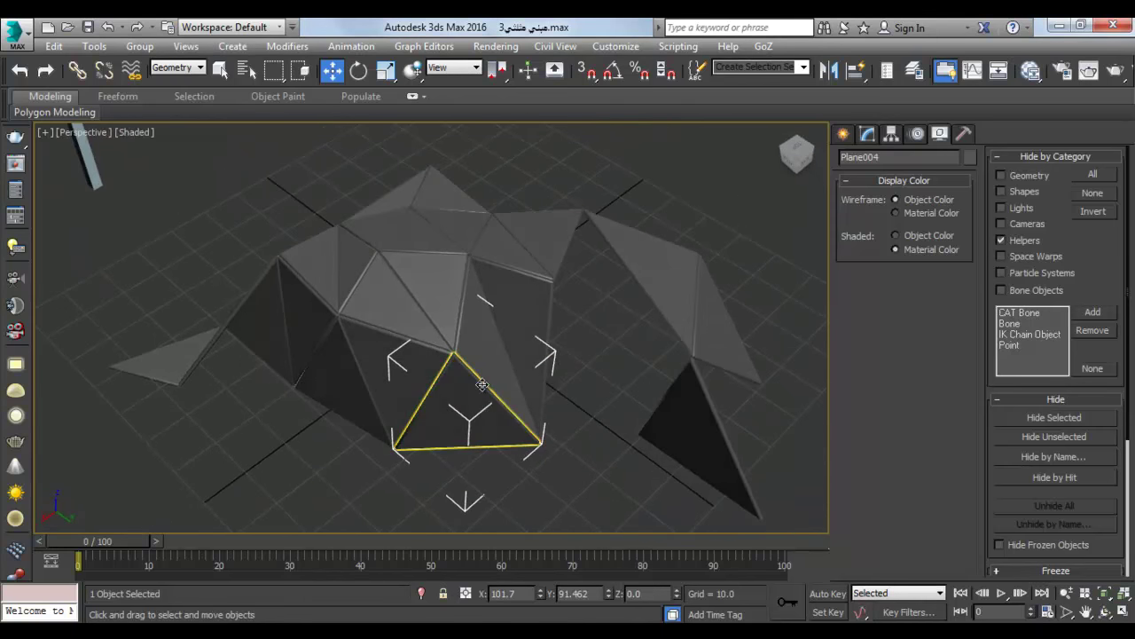
{"action": "left_click", "coordinate": [512, 323]}
{"action": "left_click", "coordinate": [551, 254]}
{"action": "middle_click_drag", "start_coordinate": [509, 347], "coordinate": [664, 385], "text": "alt"}
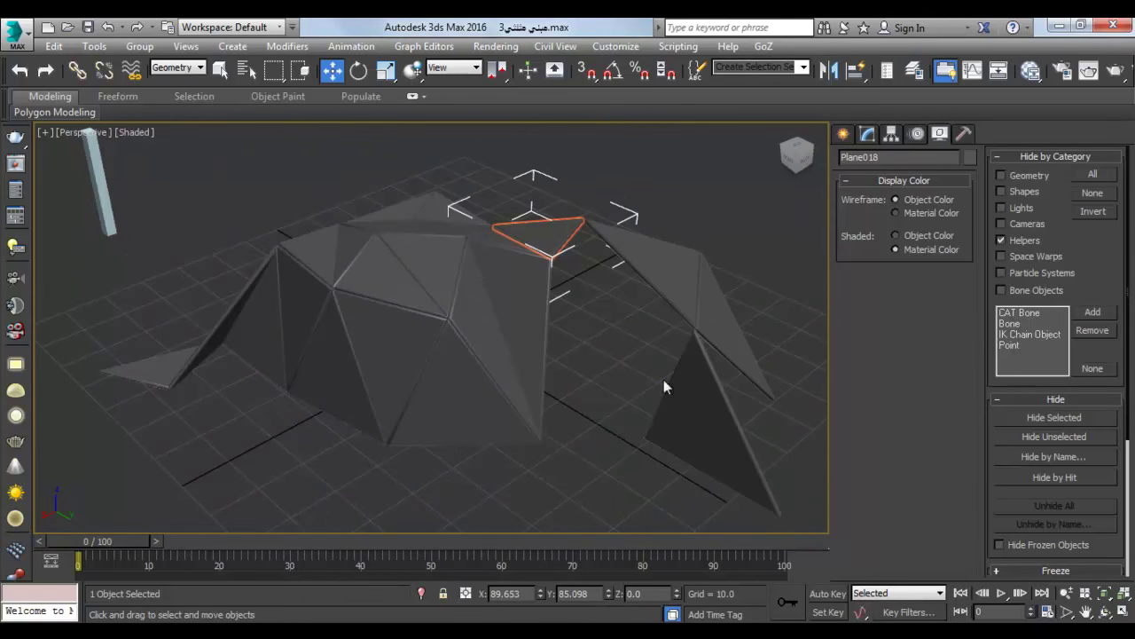
{"action": "left_click", "coordinate": [689, 393]}
{"action": "right_click", "coordinate": [689, 398]}
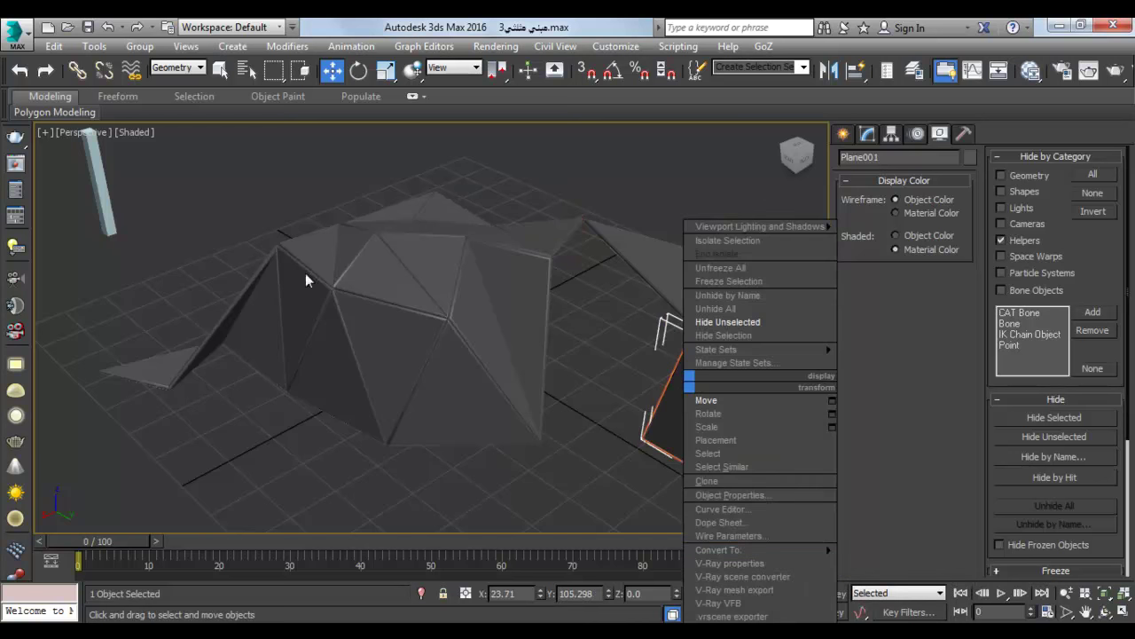
{"action": "left_click", "coordinate": [487, 463]}
Select Plane004, then settle on triangle panel Plane013.
{"action": "mouse_move", "coordinate": [486, 463]}
{"action": "middle_mouse_down", "text": "alt"}
{"action": "mouse_move", "coordinate": [466, 410]}
{"action": "mouse_move", "coordinate": [372, 293]}
{"action": "middle_mouse_up", "text": "alt"}
{"action": "left_click", "coordinate": [466, 410]}
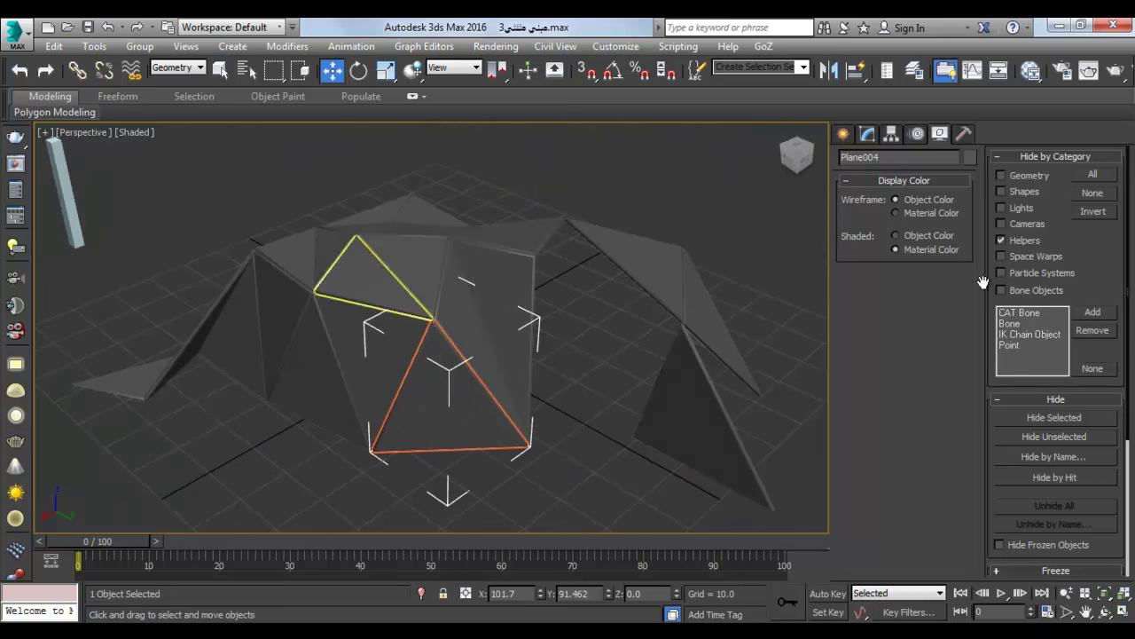
{"action": "middle_click_drag", "start_coordinate": [448, 357], "coordinate": [332, 266], "text": "alt"}
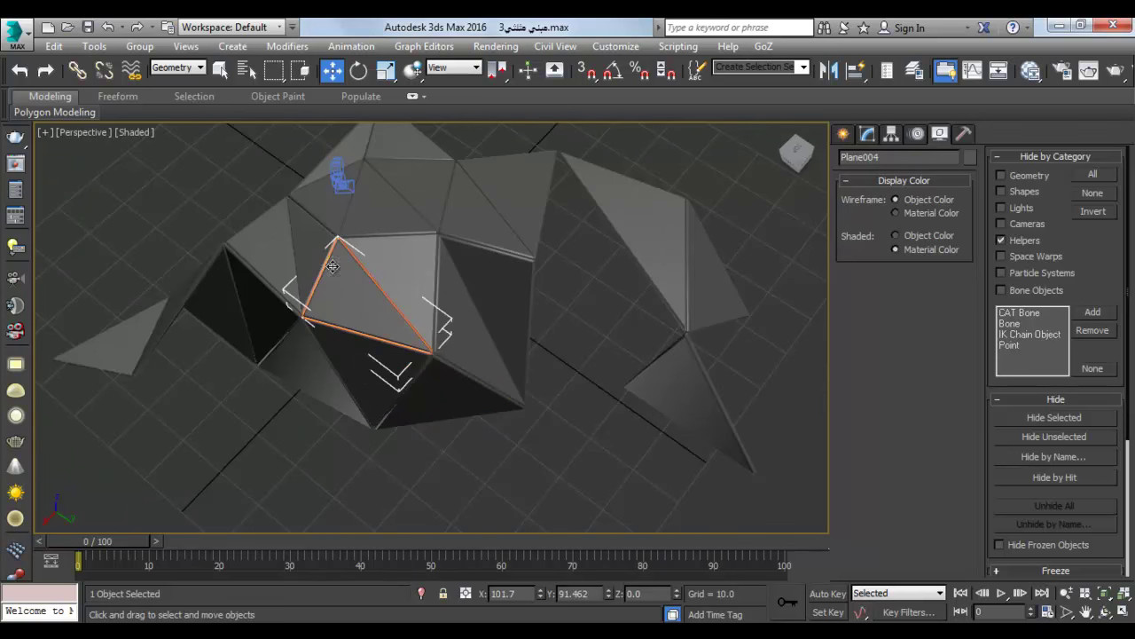
{"action": "left_click", "coordinate": [256, 239]}
{"action": "middle_click_drag", "start_coordinate": [499, 353], "coordinate": [566, 367], "text": "alt"}
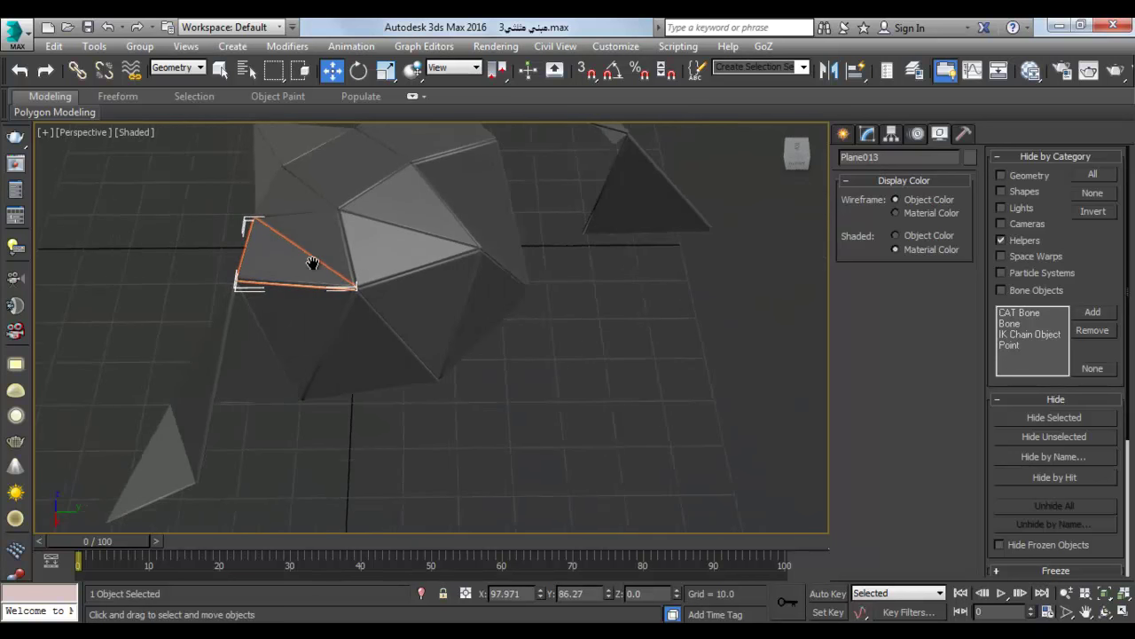
{"action": "scroll", "coordinate": [311, 261], "scroll_direction": "up", "scroll_amount": 4}
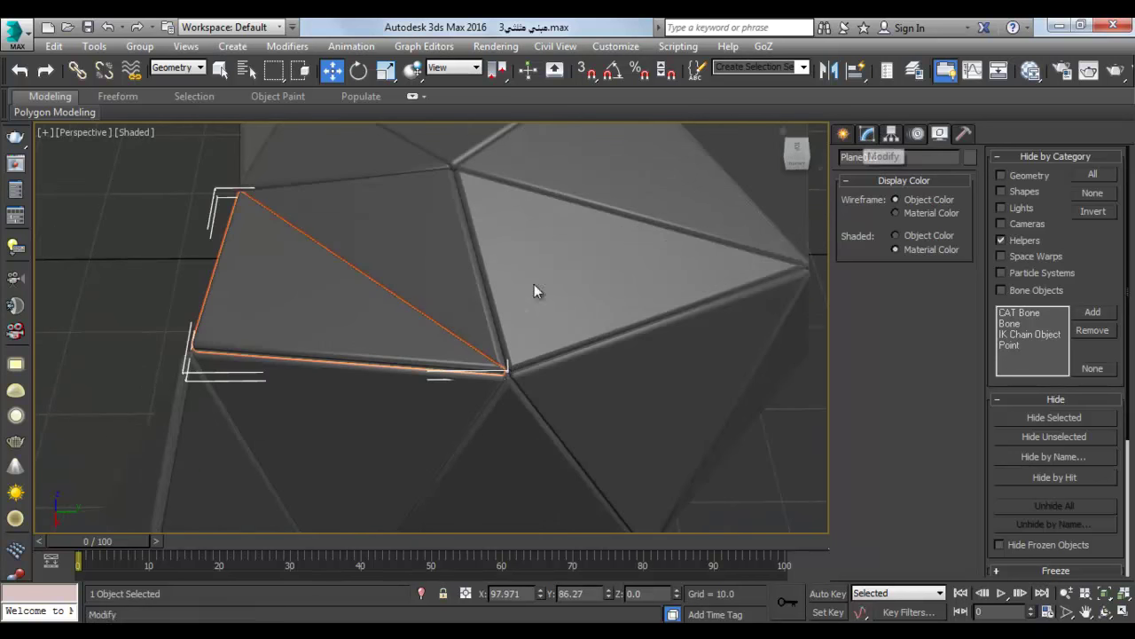
Adjust the panel's viewport display and show Plane013's modifier stack in the Modify panel.
{"action": "left_click", "coordinate": [133, 135]}
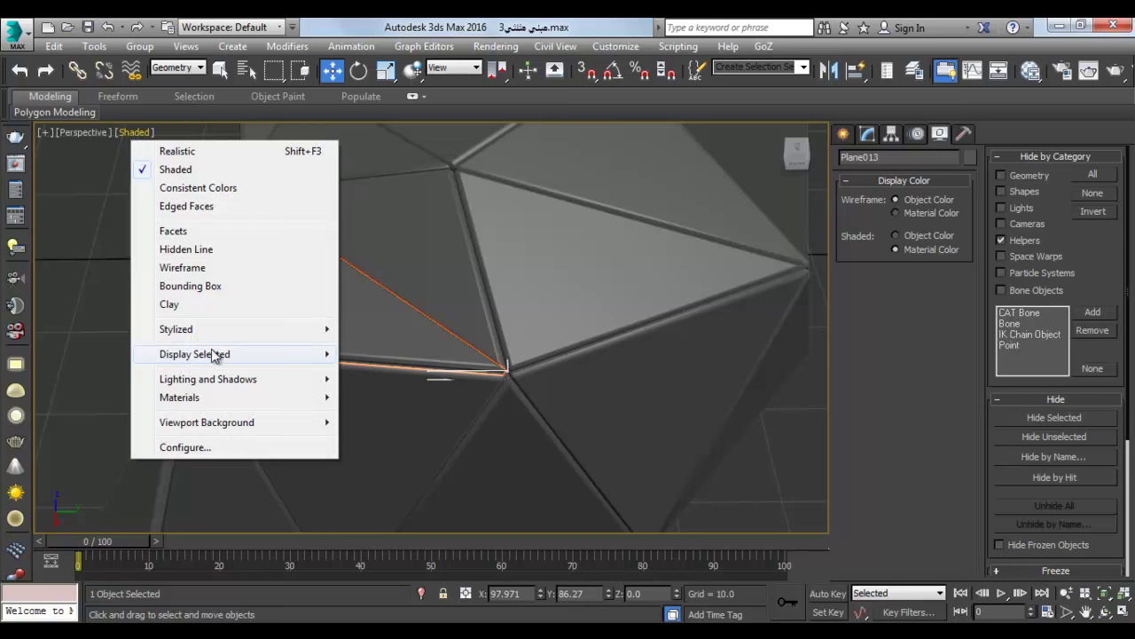
{"action": "left_click", "coordinate": [371, 354]}
{"action": "mouse_move", "coordinate": [439, 361]}
{"action": "middle_mouse_down", "text": "alt"}
{"action": "mouse_move", "coordinate": [375, 347]}
{"action": "mouse_move", "coordinate": [849, 224]}
{"action": "middle_mouse_up", "text": "alt"}
{"action": "left_click", "coordinate": [875, 137]}
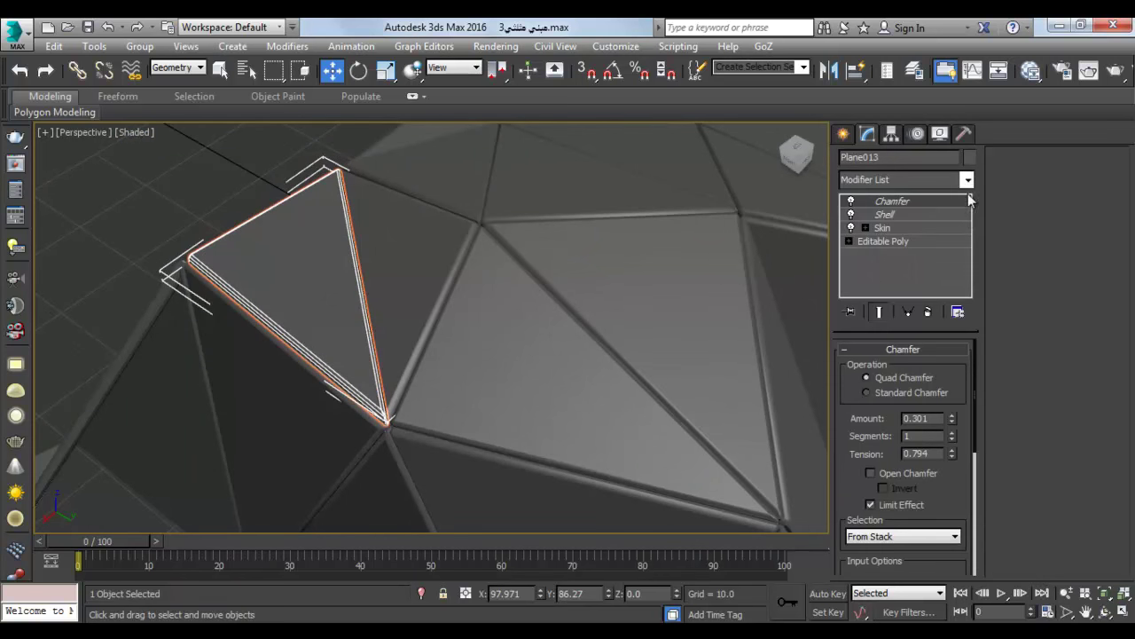
Add an Edit Poly modifier and select both triangle faces in Polygon mode.
{"action": "left_click", "coordinate": [967, 180]}
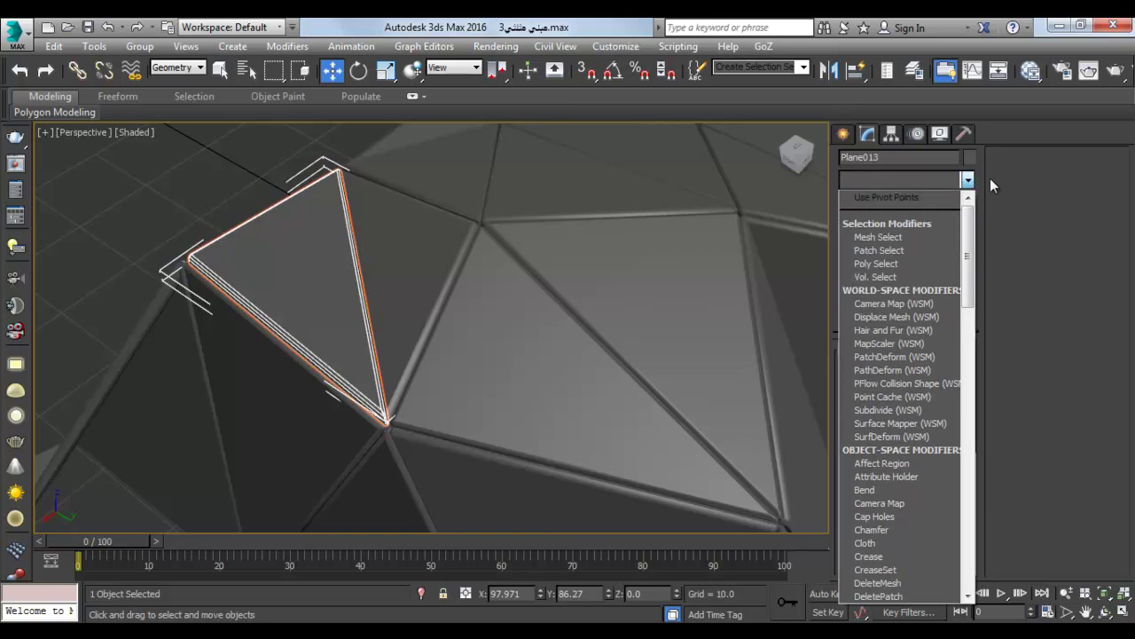
{"action": "key", "text": "e"}
{"action": "key", "text": "e"}
{"action": "key", "text": "e"}
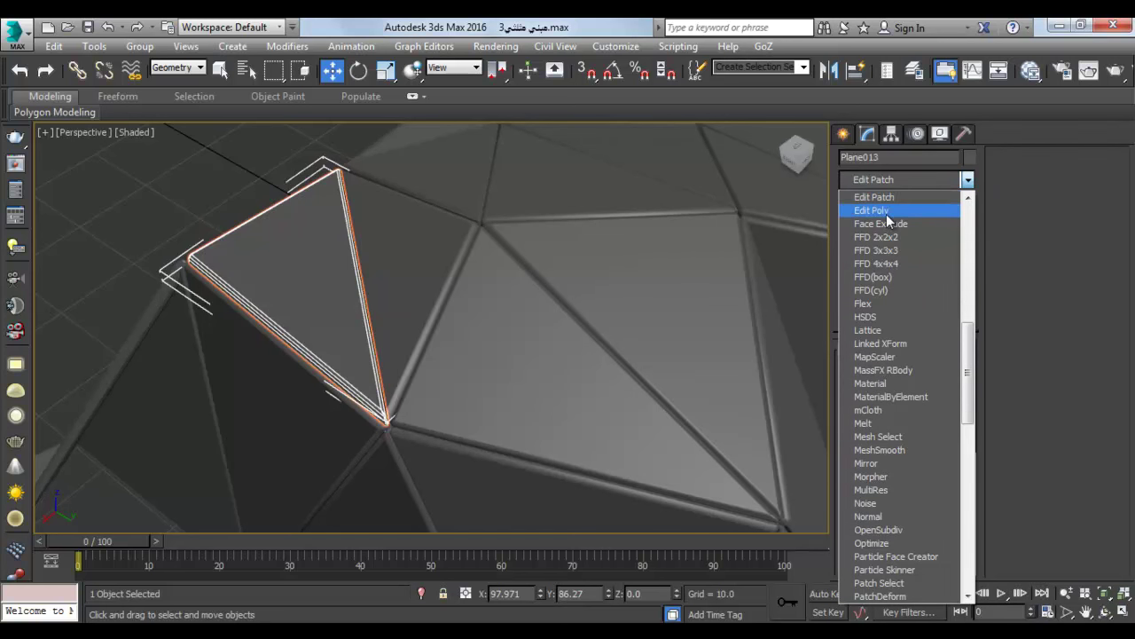
{"action": "left_click", "coordinate": [884, 212]}
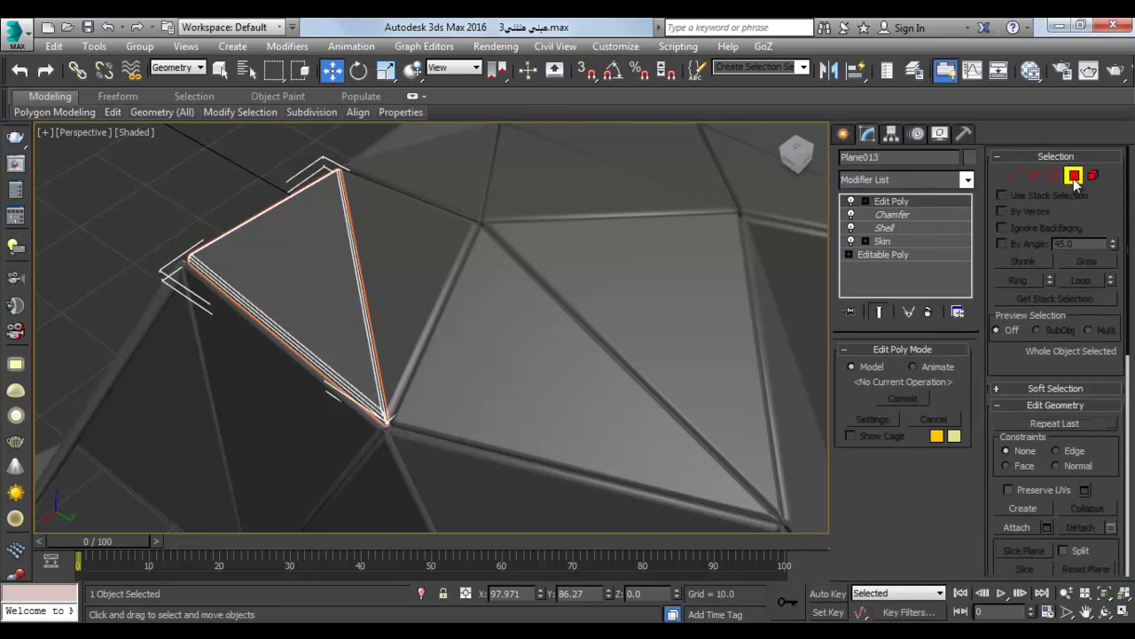
{"action": "left_click", "coordinate": [1075, 180]}
{"action": "left_click", "coordinate": [297, 257]}
{"action": "middle_click_drag", "start_coordinate": [299, 261], "coordinate": [559, 185], "text": "alt"}
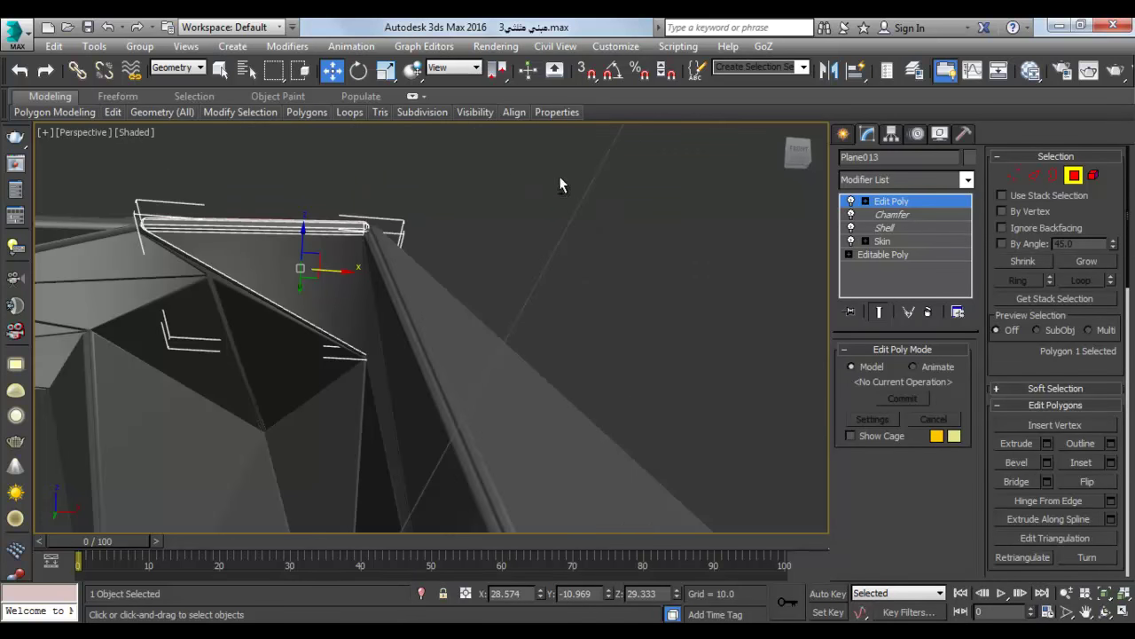
{"action": "left_click", "coordinate": [275, 275], "text": "ctrl"}
{"action": "mouse_move", "coordinate": [275, 275]}
{"action": "middle_mouse_down", "text": "alt"}
{"action": "mouse_move", "coordinate": [350, 355]}
{"action": "mouse_move", "coordinate": [247, 368]}
{"action": "middle_mouse_up", "text": "alt"}
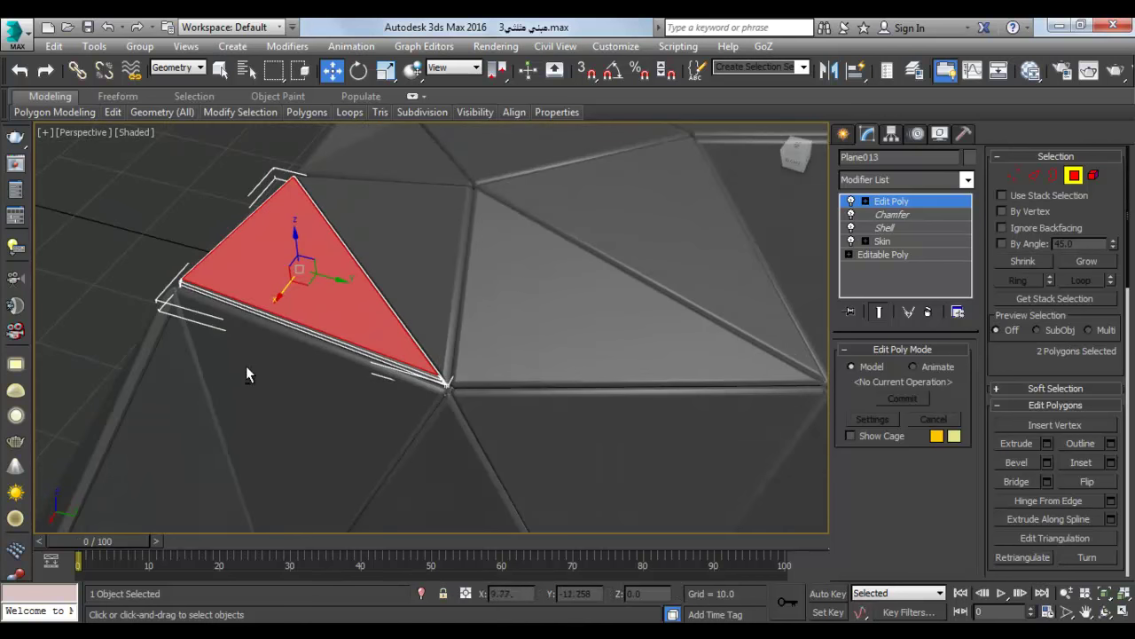
Inset the faces to leave a thin border, then delete the inner faces.
{"action": "left_click", "coordinate": [1111, 464]}
{"action": "left_click_drag", "start_coordinate": [443, 361], "coordinate": [453, 308]}
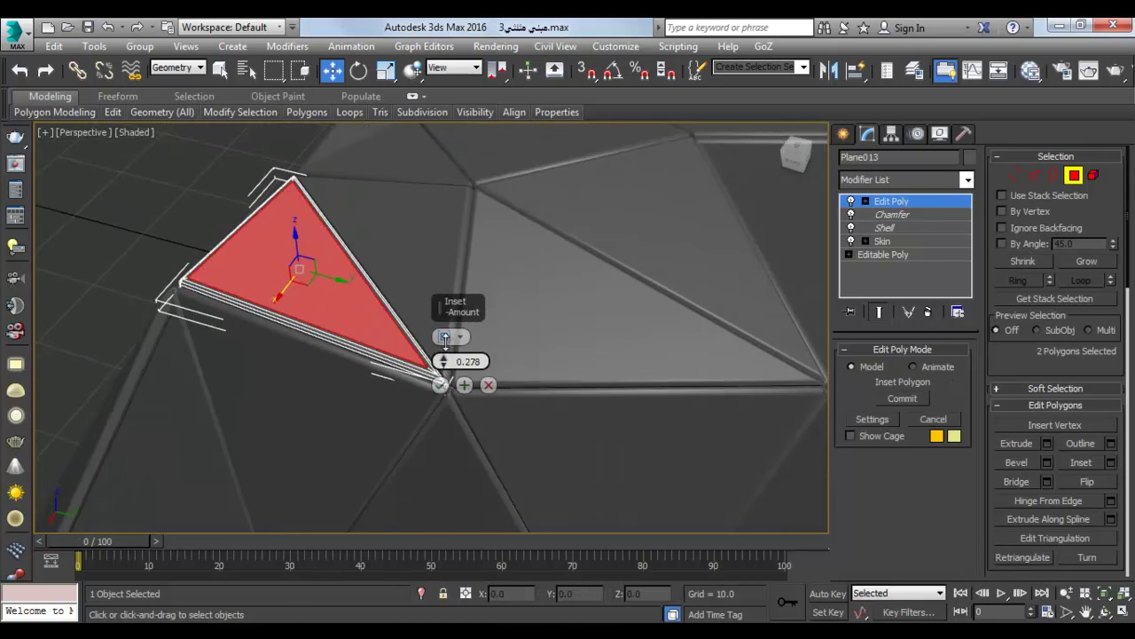
{"action": "left_click", "coordinate": [441, 385]}
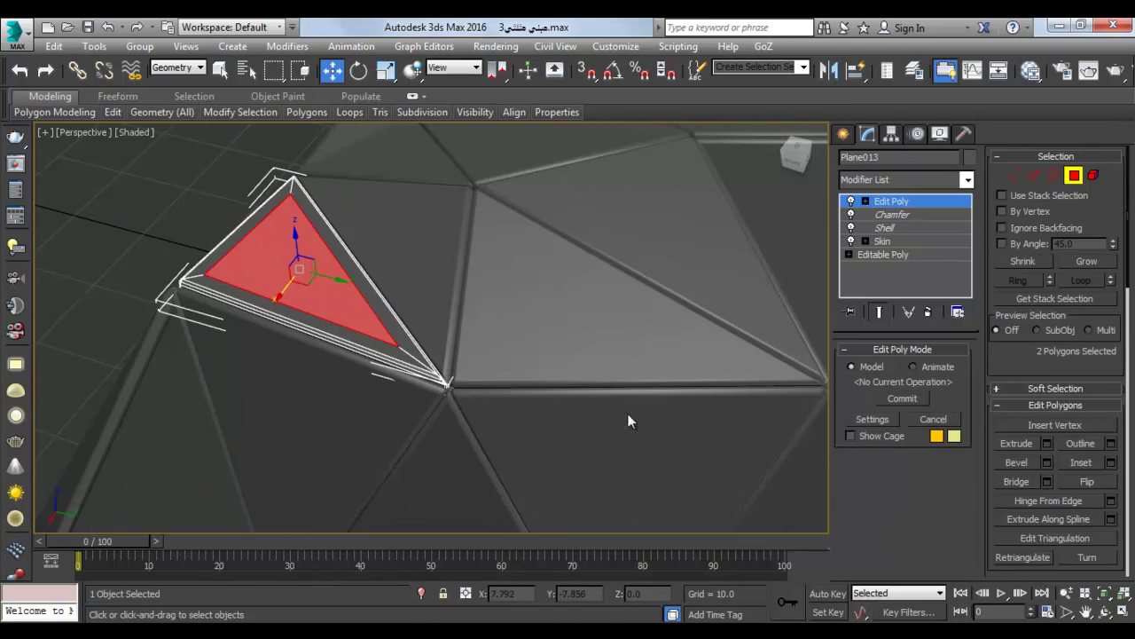
{"action": "left_click", "coordinate": [335, 356]}
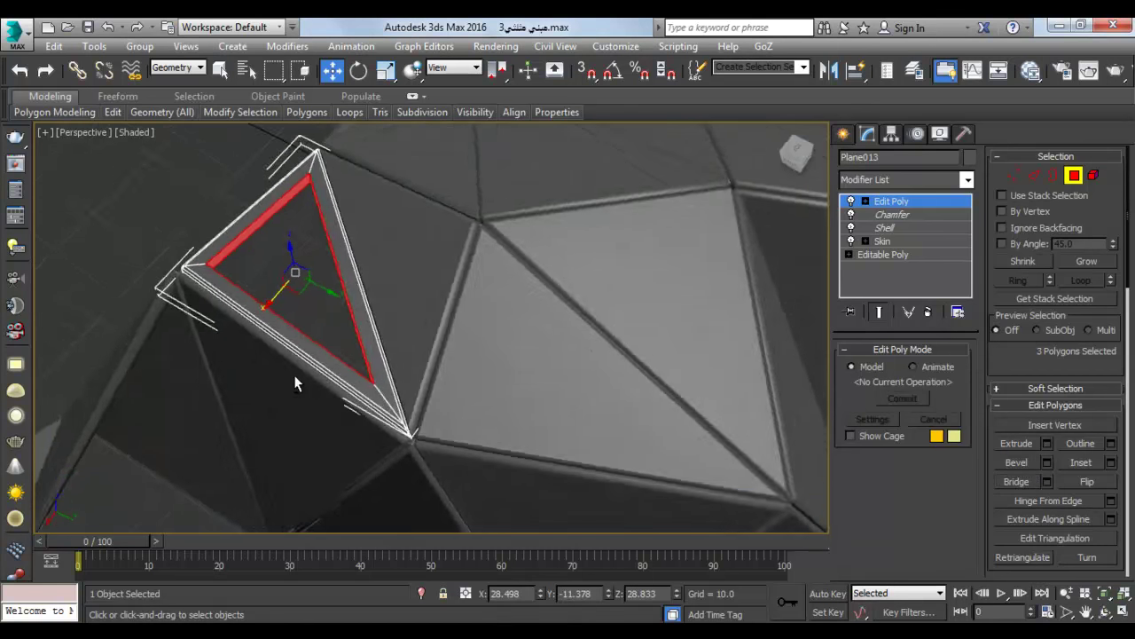
{"action": "mouse_move", "coordinate": [335, 356]}
{"action": "middle_mouse_down", "text": "alt"}
{"action": "mouse_move", "coordinate": [423, 358]}
{"action": "mouse_move", "coordinate": [416, 382]}
{"action": "middle_mouse_up", "text": "alt"}
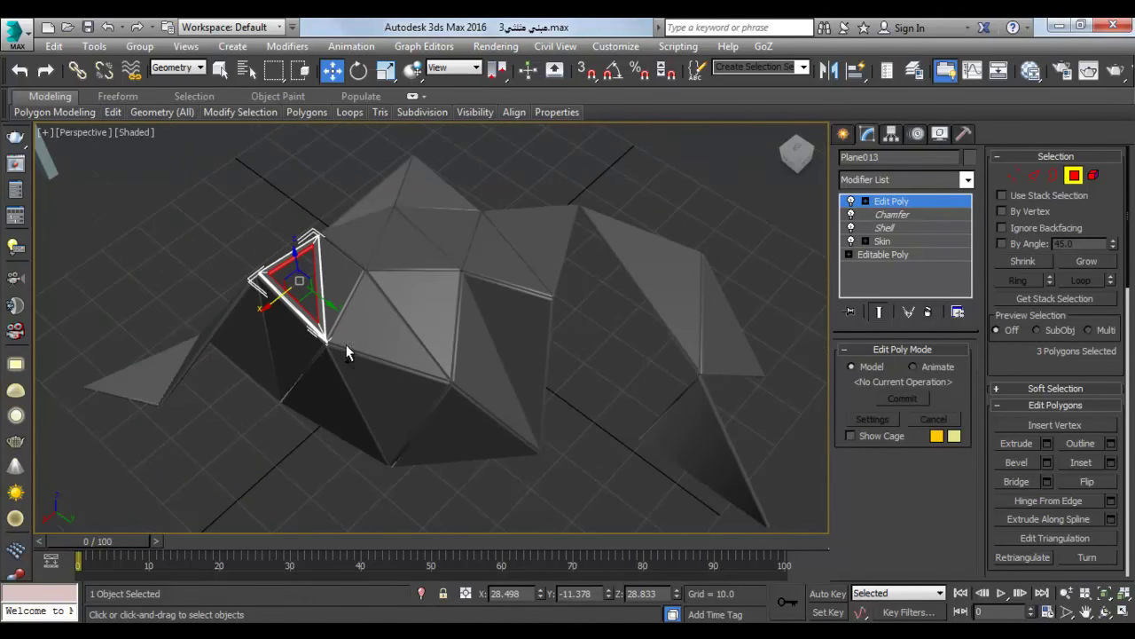
{"action": "scroll", "coordinate": [347, 349], "scroll_direction": "up", "scroll_amount": 3}
{"action": "mouse_move", "coordinate": [434, 291]}
{"action": "middle_mouse_down", "text": "alt"}
{"action": "mouse_move", "coordinate": [427, 257]}
{"action": "mouse_move", "coordinate": [382, 257]}
{"action": "mouse_move", "coordinate": [532, 251]}
{"action": "mouse_move", "coordinate": [495, 344]}
{"action": "mouse_move", "coordinate": [420, 347]}
{"action": "mouse_move", "coordinate": [735, 266]}
{"action": "middle_mouse_up", "text": "alt"}
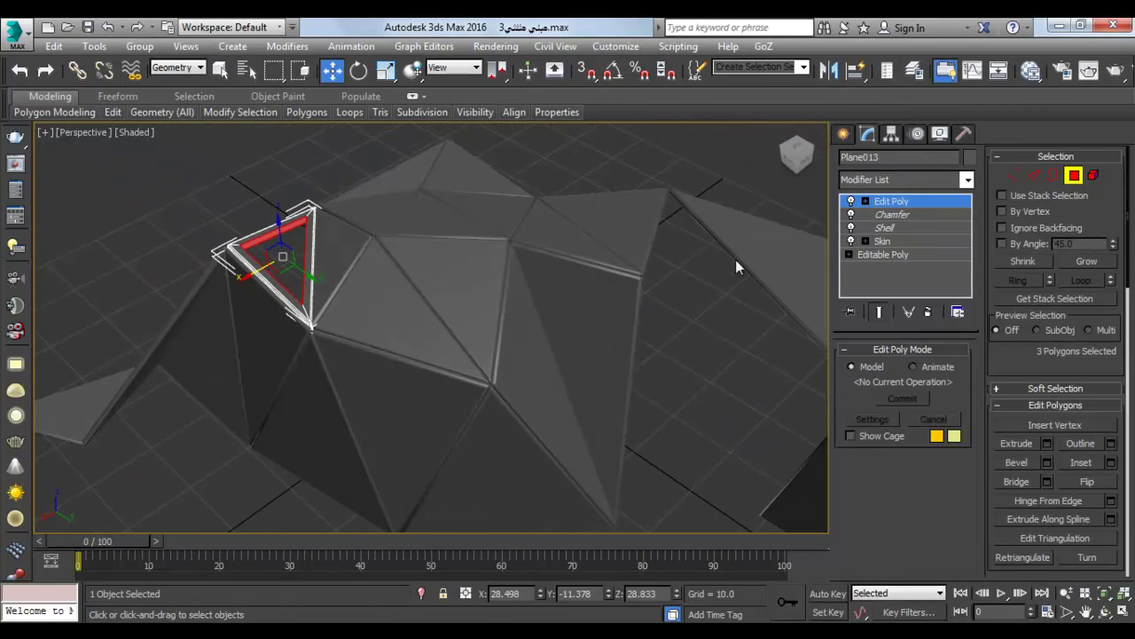
{"action": "left_click", "coordinate": [1072, 178]}
{"action": "key", "text": "ctrl+d"}
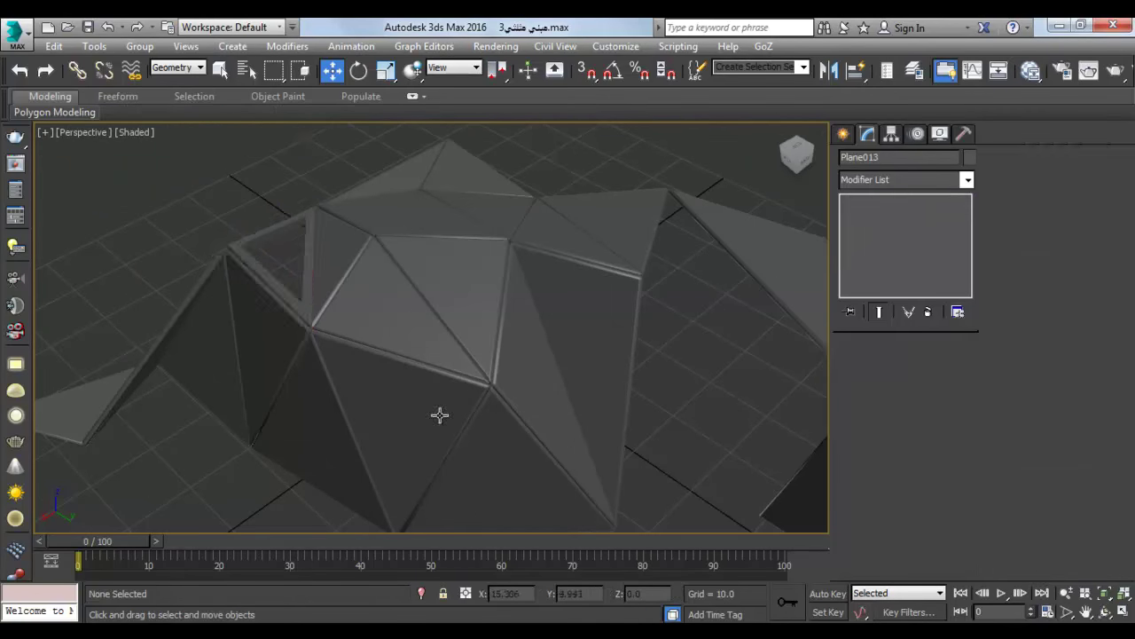
Select triangle panel Plane004 to view its modifier stack.
{"action": "mouse_move", "coordinate": [438, 414]}
{"action": "middle_mouse_down", "text": "alt"}
{"action": "mouse_move", "coordinate": [471, 349]}
{"action": "mouse_move", "coordinate": [524, 351]}
{"action": "mouse_move", "coordinate": [451, 373]}
{"action": "mouse_move", "coordinate": [441, 343]}
{"action": "middle_mouse_up", "text": "alt"}
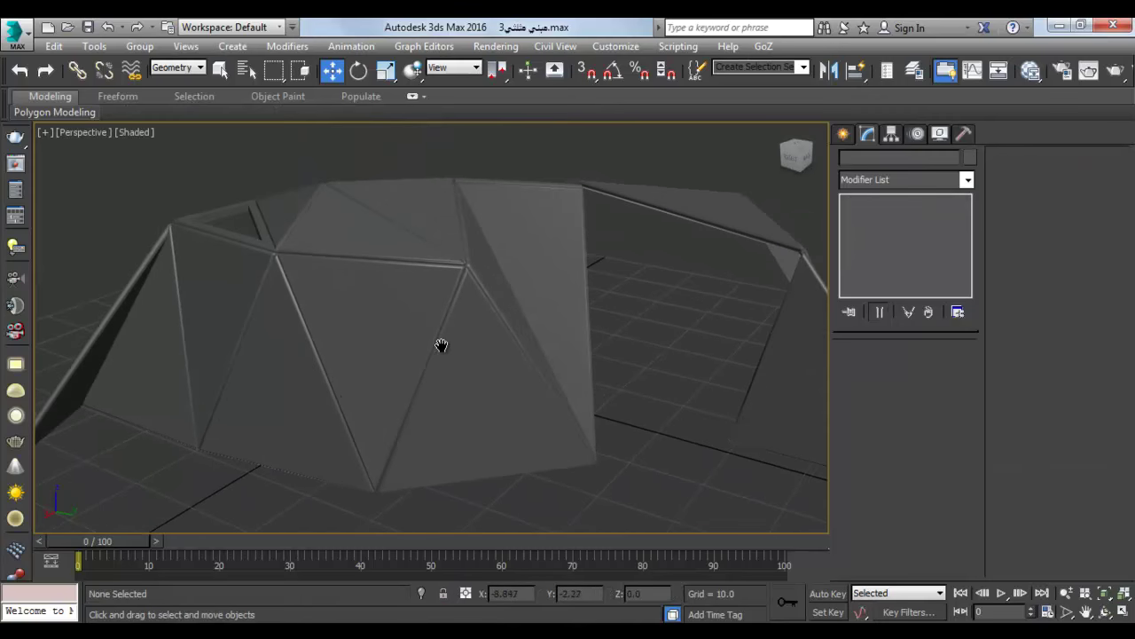
{"action": "left_click", "coordinate": [482, 325]}
{"action": "mouse_move", "coordinate": [597, 414]}
{"action": "middle_mouse_down", "text": "alt"}
{"action": "mouse_move", "coordinate": [627, 407]}
{"action": "mouse_move", "coordinate": [655, 287]}
{"action": "middle_mouse_up", "text": "alt"}
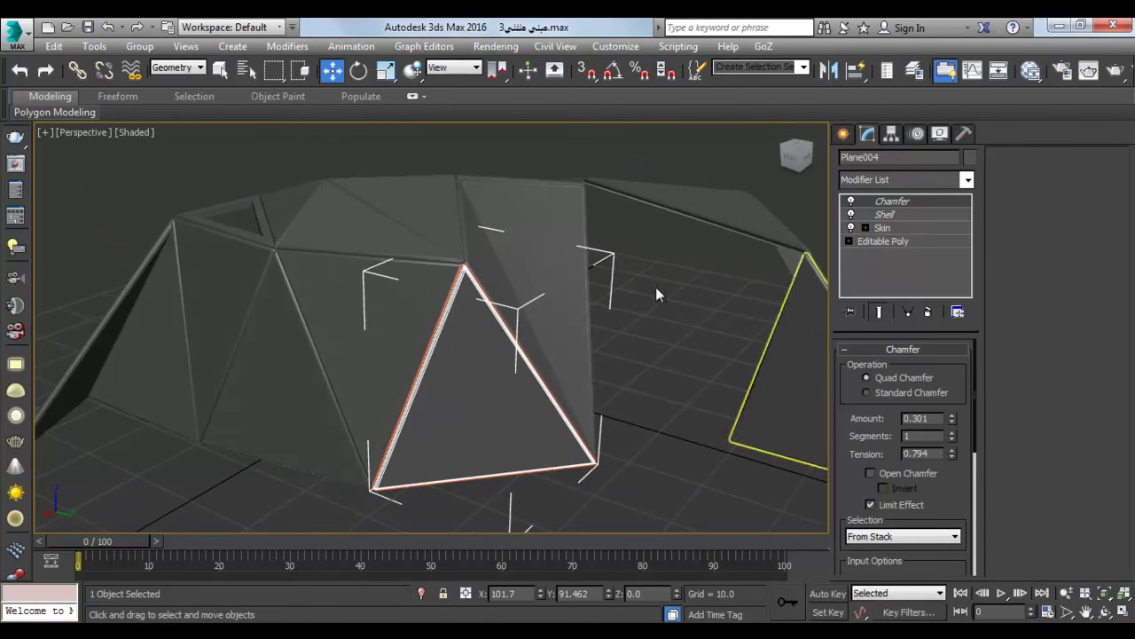
Unhide helper objects, deselect the panel, and set the selection filter to Helpers.
{"action": "left_click", "coordinate": [939, 134]}
{"action": "left_click", "coordinate": [1012, 239]}
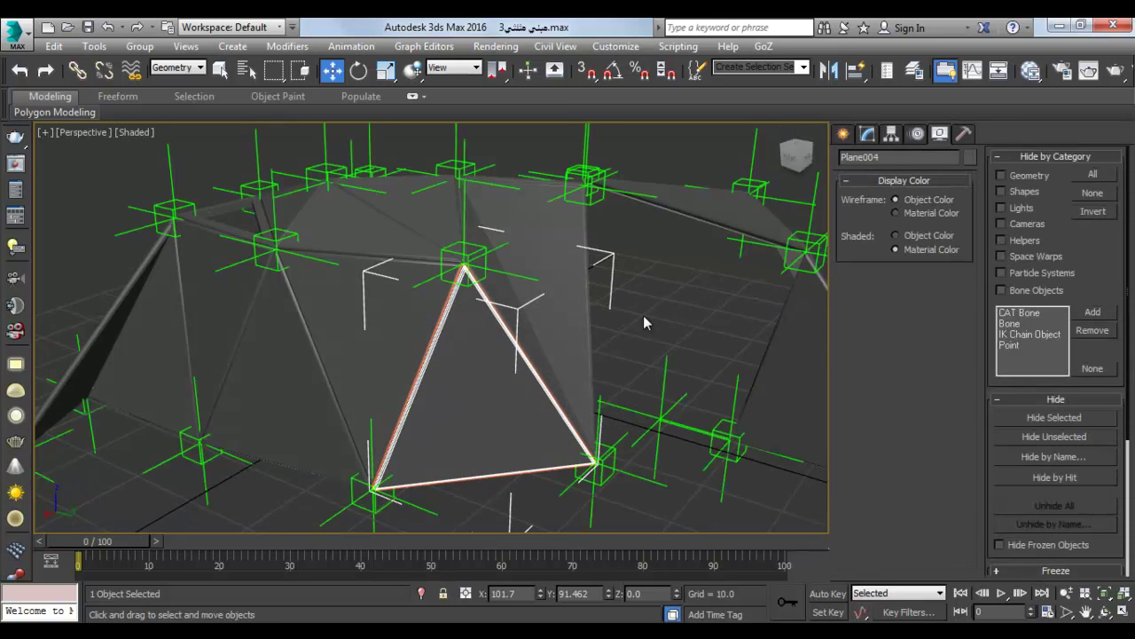
{"action": "left_click", "coordinate": [239, 180]}
{"action": "left_click", "coordinate": [180, 71]}
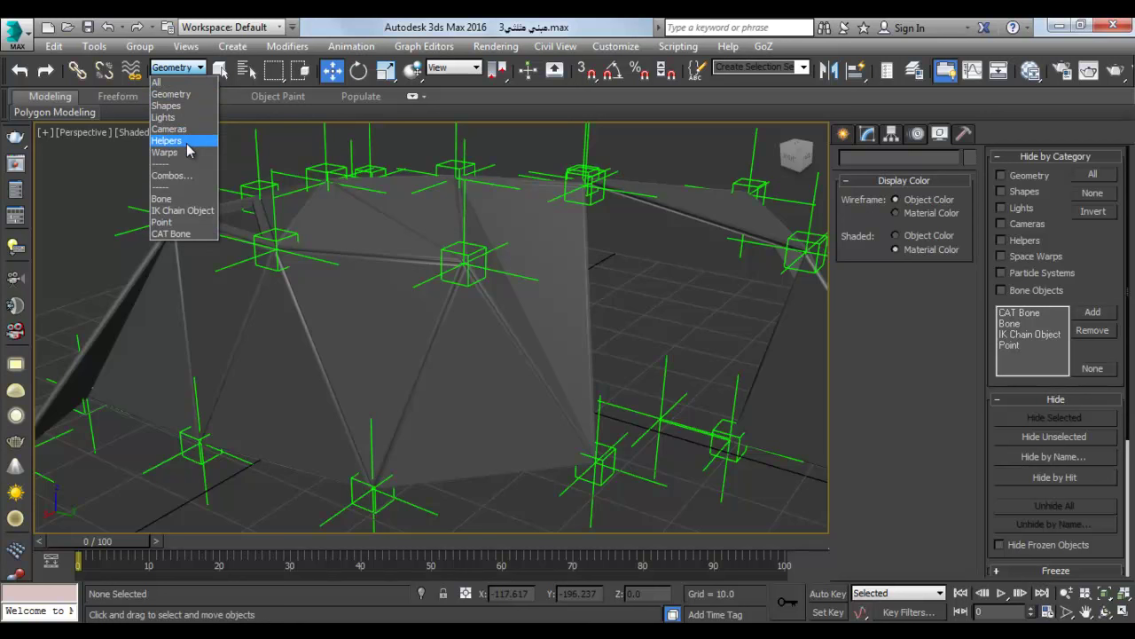
{"action": "left_click", "coordinate": [169, 140]}
Select the helpers across the dome top and trial a move, undoing it.
{"action": "left_click_drag", "start_coordinate": [532, 323], "coordinate": [390, 217]}
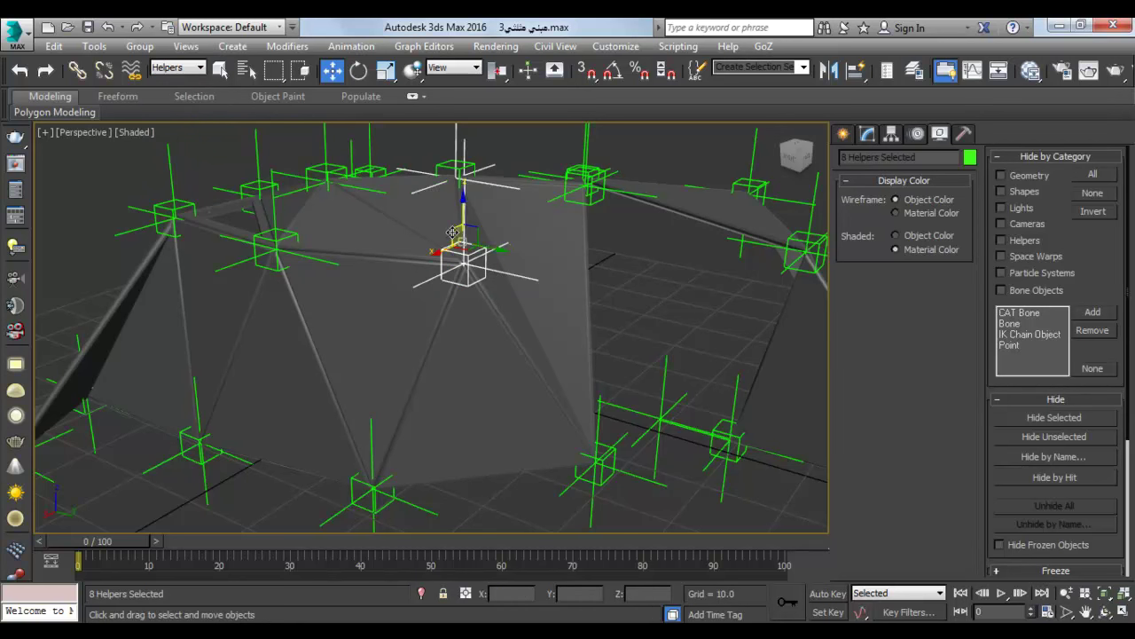
{"action": "left_click_drag", "start_coordinate": [461, 222], "coordinate": [461, 270]}
{"action": "key", "text": "ctrl+z"}
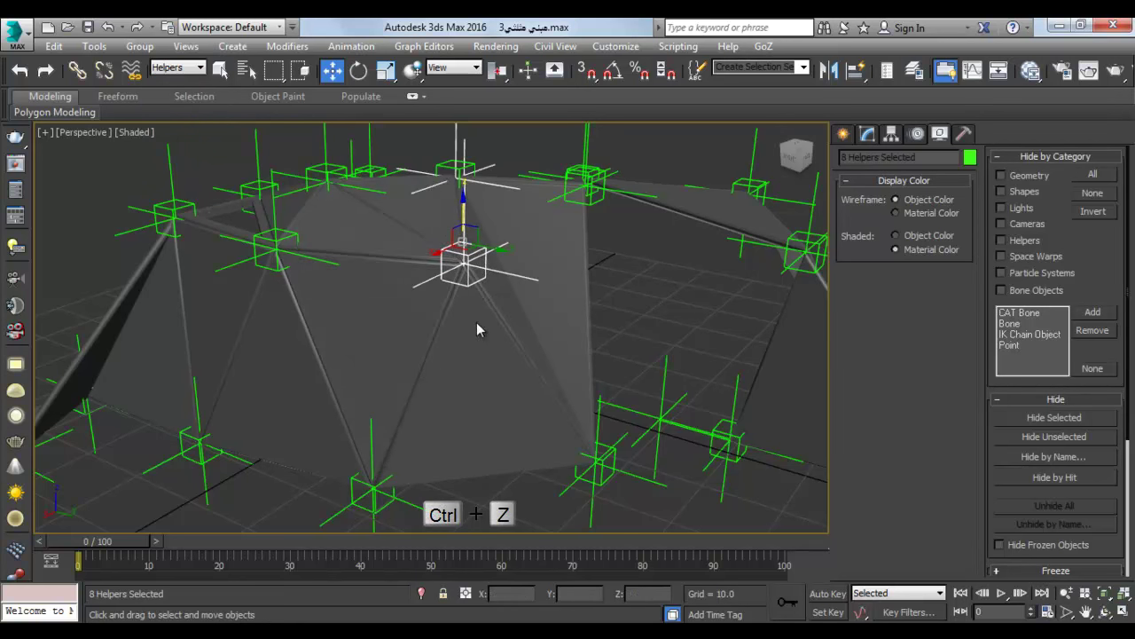
{"action": "scroll", "coordinate": [497, 332], "scroll_direction": "up", "scroll_amount": 2}
{"action": "key", "text": "ctrl+z"}
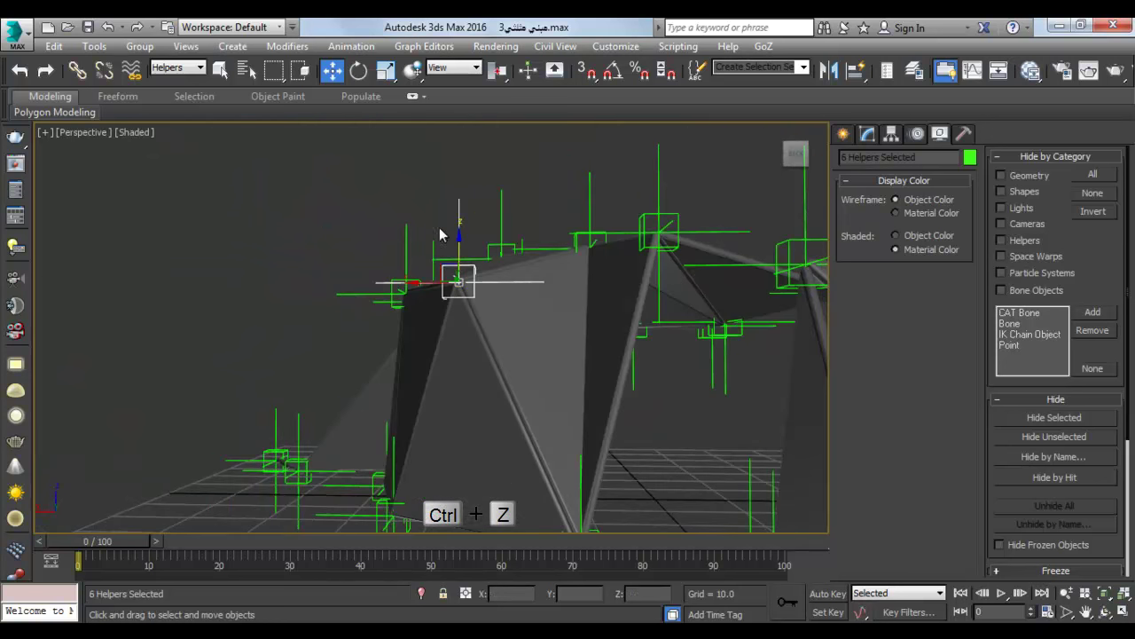
Move the selected helpers up and down to test how the panels deform.
{"action": "left_click_drag", "start_coordinate": [461, 239], "coordinate": [466, 192]}
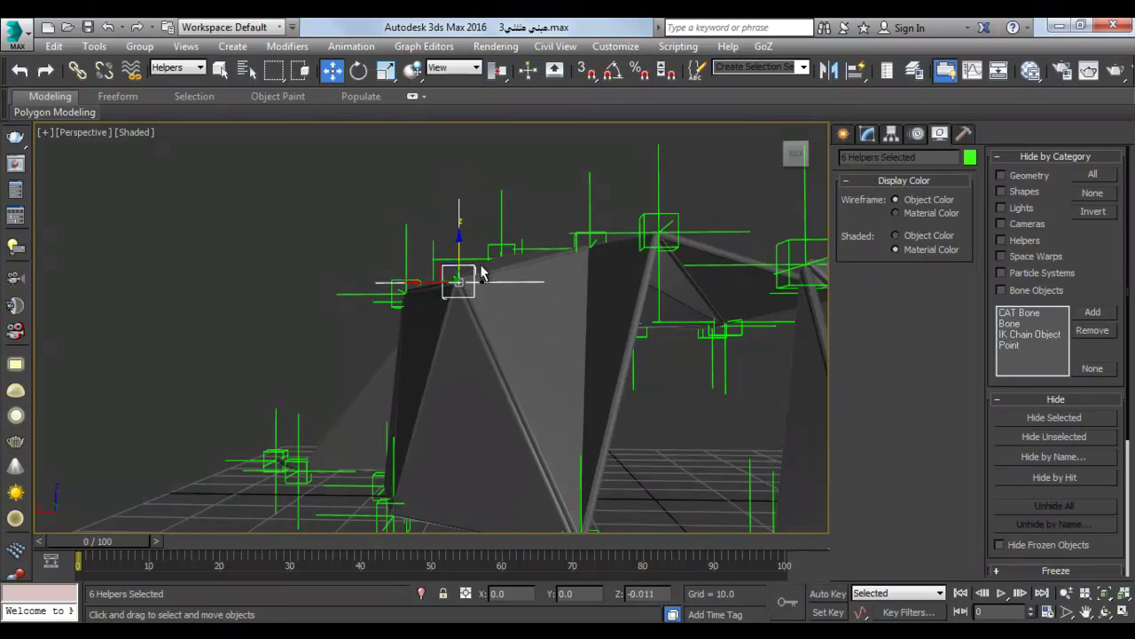
{"action": "mouse_move", "coordinate": [466, 191]}
{"action": "left_mouse_down"}
{"action": "mouse_move", "coordinate": [442, 312]}
{"action": "mouse_move", "coordinate": [526, 366]}
{"action": "mouse_move", "coordinate": [382, 351]}
{"action": "mouse_move", "coordinate": [165, 360]}
{"action": "left_mouse_up"}
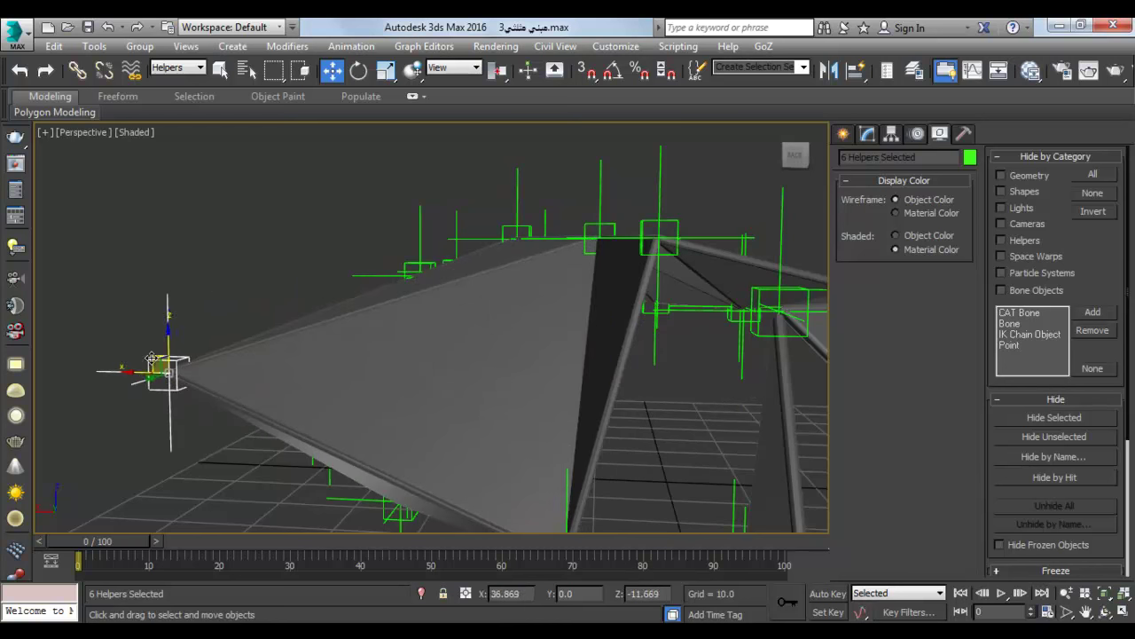
{"action": "scroll", "coordinate": [165, 359], "scroll_direction": "up", "scroll_amount": 2}
{"action": "scroll", "coordinate": [165, 359], "scroll_direction": "up", "scroll_amount": 2}
{"action": "scroll", "coordinate": [296, 348], "scroll_direction": "up", "scroll_amount": 2}
{"action": "mouse_move", "coordinate": [296, 348]}
{"action": "middle_mouse_down", "text": "alt"}
{"action": "mouse_move", "coordinate": [387, 324]}
{"action": "mouse_move", "coordinate": [499, 328]}
{"action": "mouse_move", "coordinate": [601, 357]}
{"action": "mouse_move", "coordinate": [416, 448]}
{"action": "mouse_move", "coordinate": [523, 334]}
{"action": "mouse_move", "coordinate": [342, 335]}
{"action": "mouse_move", "coordinate": [644, 285]}
{"action": "mouse_move", "coordinate": [552, 328]}
{"action": "mouse_move", "coordinate": [480, 318]}
{"action": "middle_mouse_up", "text": "alt"}
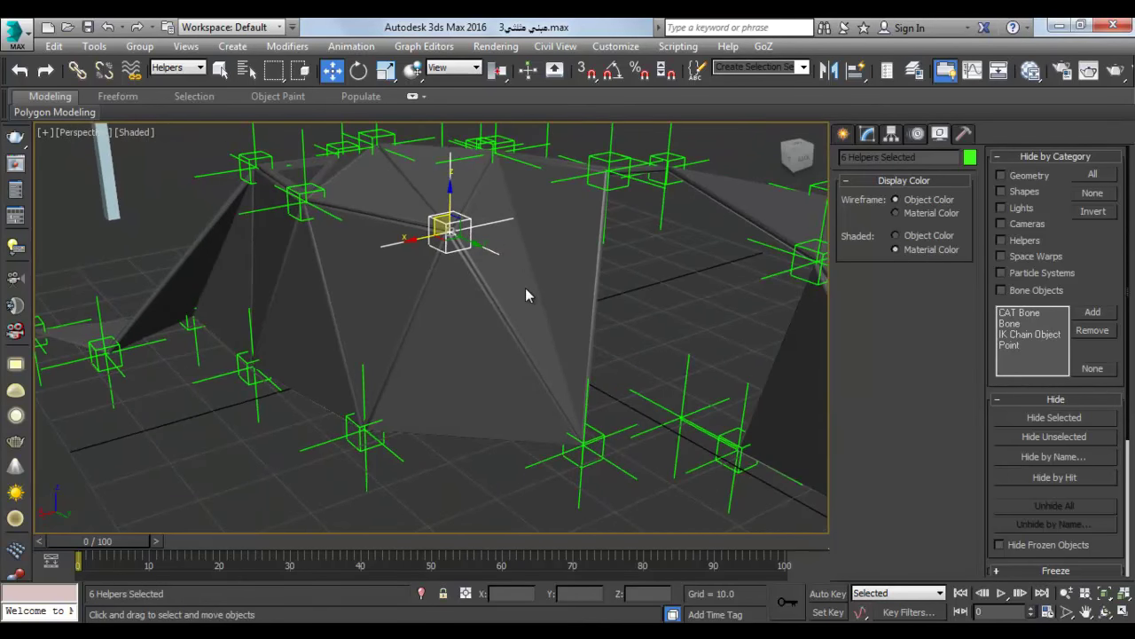